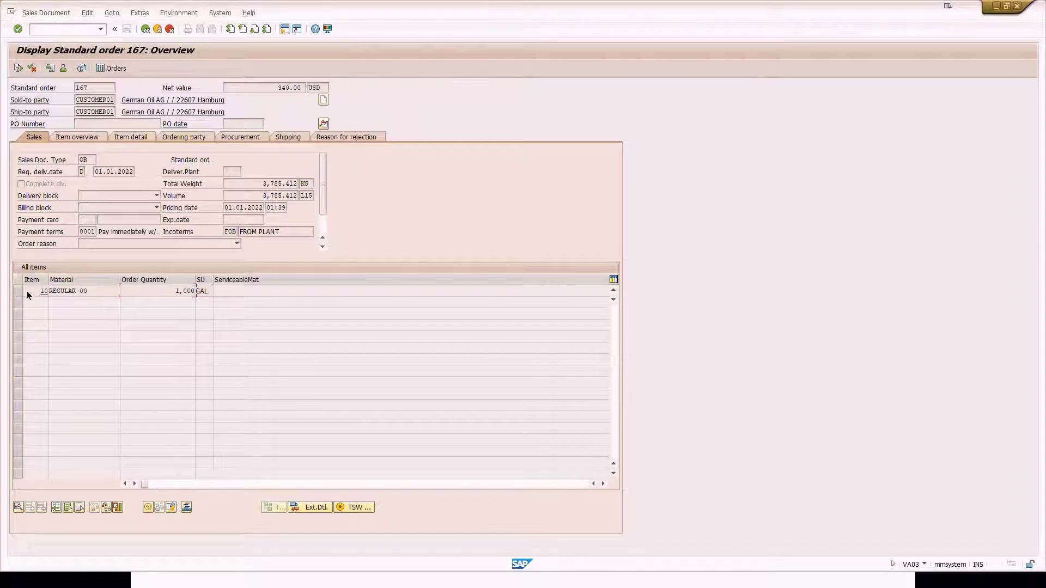
Show the pricing conditions of order item 10, REGULAR-00, and widen the Non-Active column until its heading is readable.
{"action": "left_click", "coordinate": [61, 292]}
{"action": "left_click", "coordinate": [25, 287]}
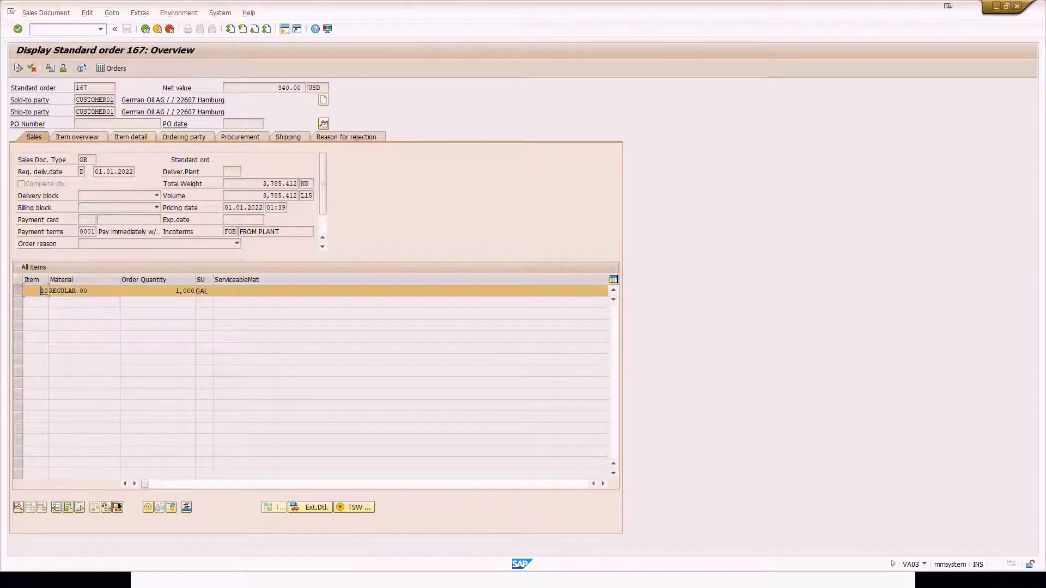
{"action": "left_click", "coordinate": [148, 507]}
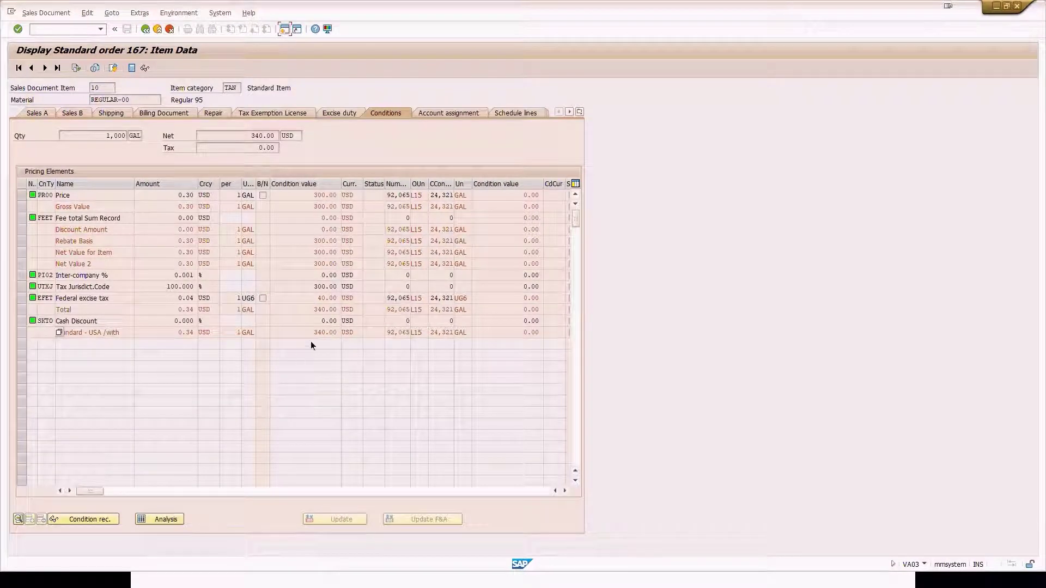
{"action": "left_click", "coordinate": [147, 30]}
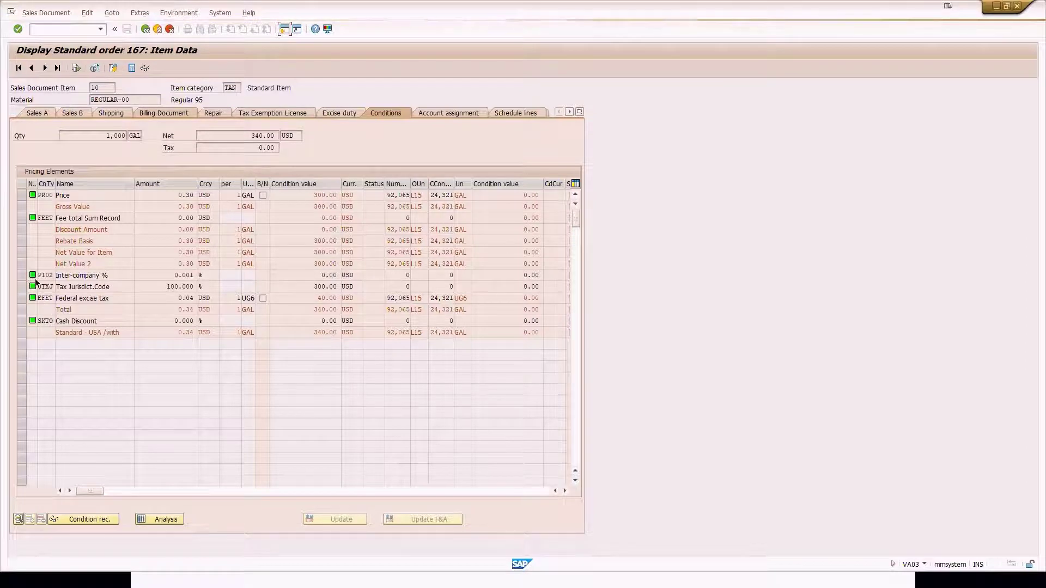
{"action": "left_click", "coordinate": [18, 291]}
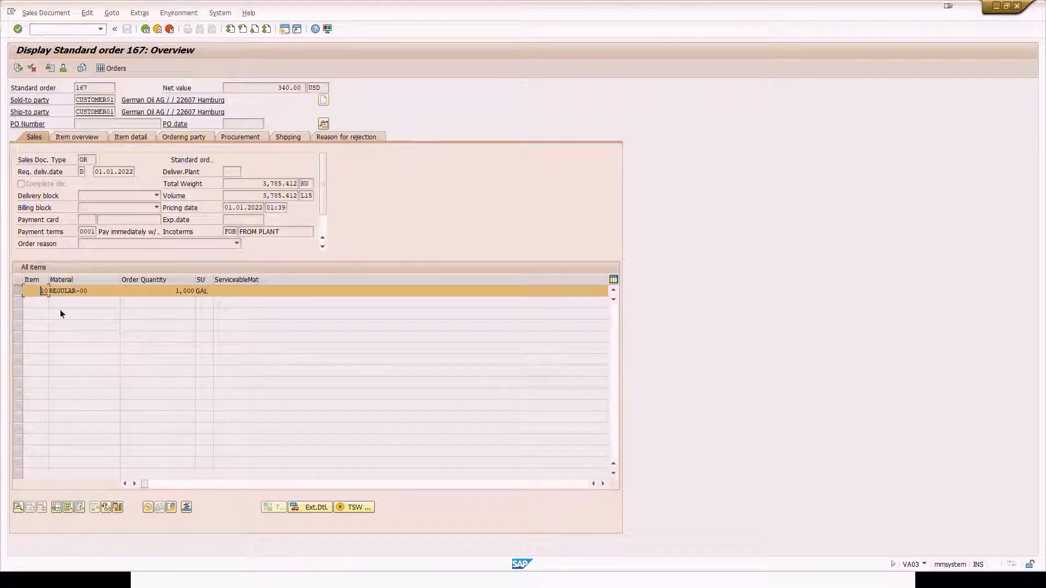
{"action": "left_click", "coordinate": [147, 507]}
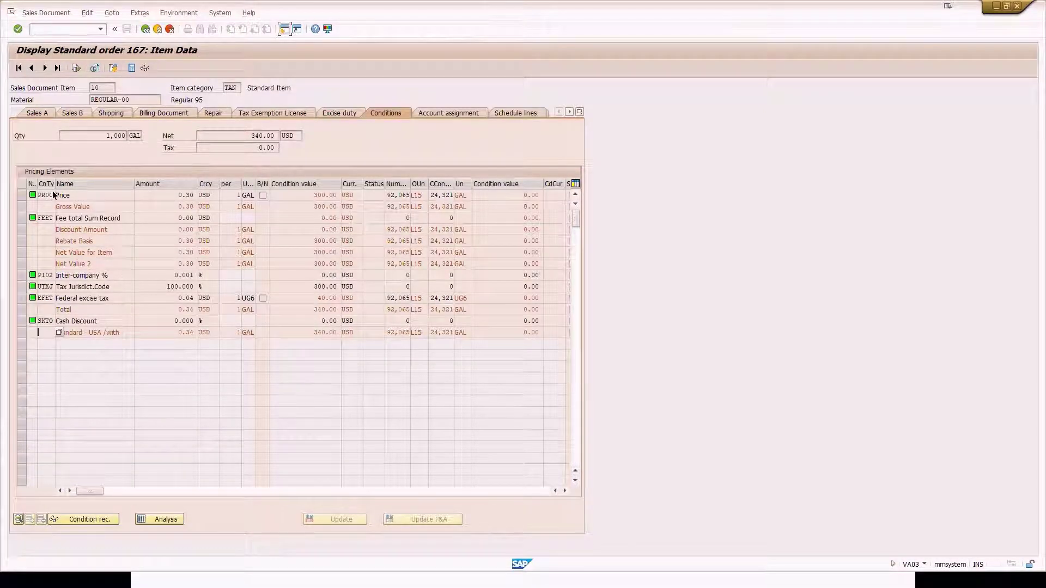
{"action": "left_click_drag", "start_coordinate": [36, 184], "coordinate": [76, 184]}
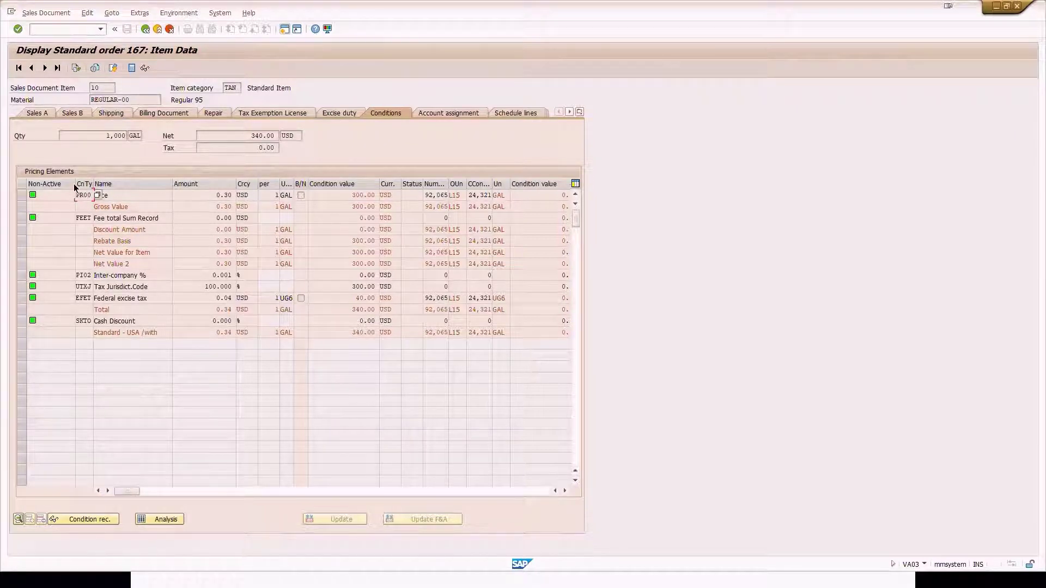
{"action": "left_click_drag", "start_coordinate": [75, 184], "coordinate": [64, 184]}
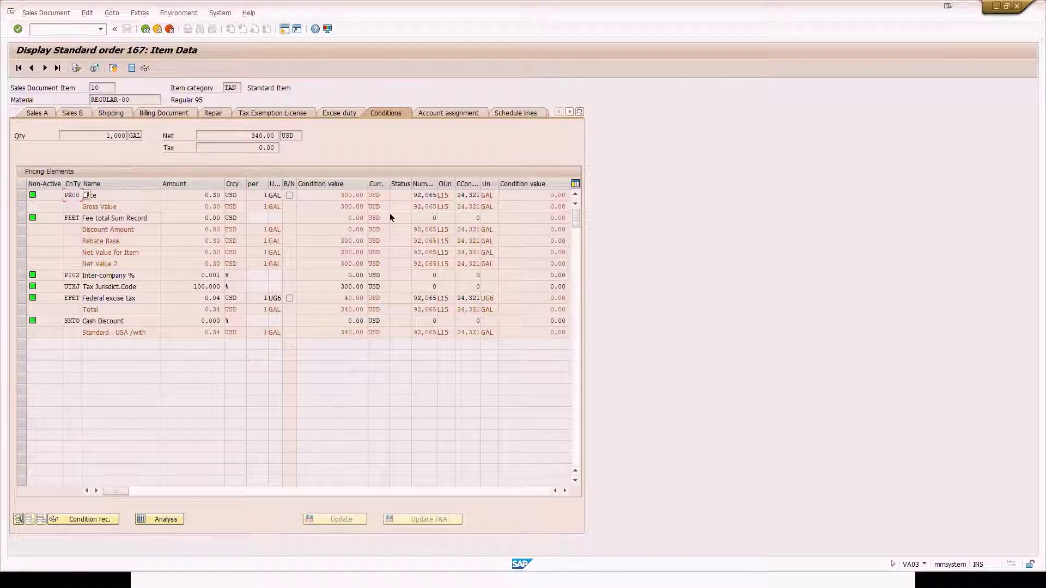
Examine procedure AOILS1 in the item's pricing analysis, and return to the item's conditions.
{"action": "left_click", "coordinate": [170, 521]}
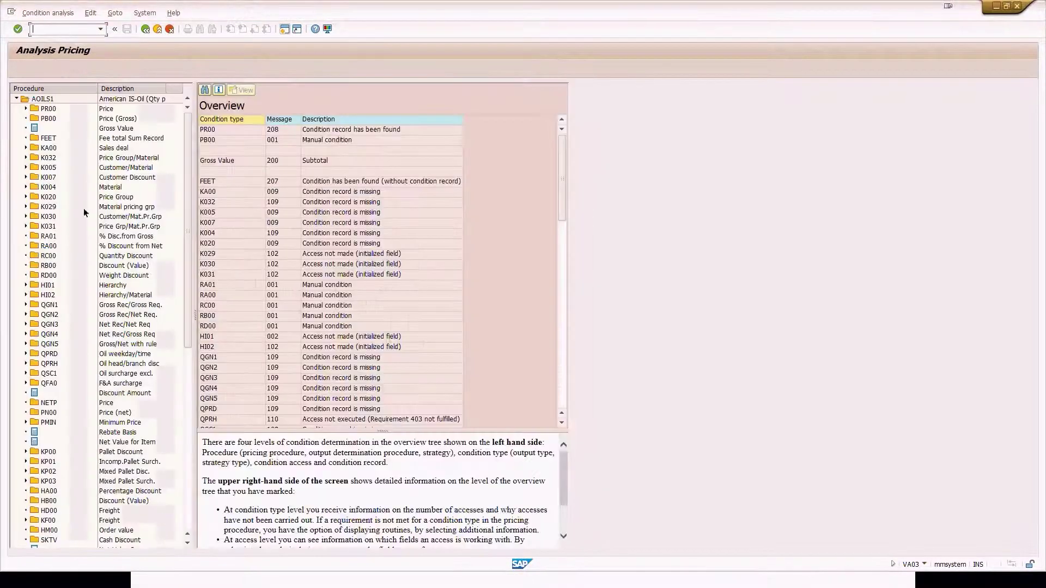
{"action": "left_click", "coordinate": [43, 100]}
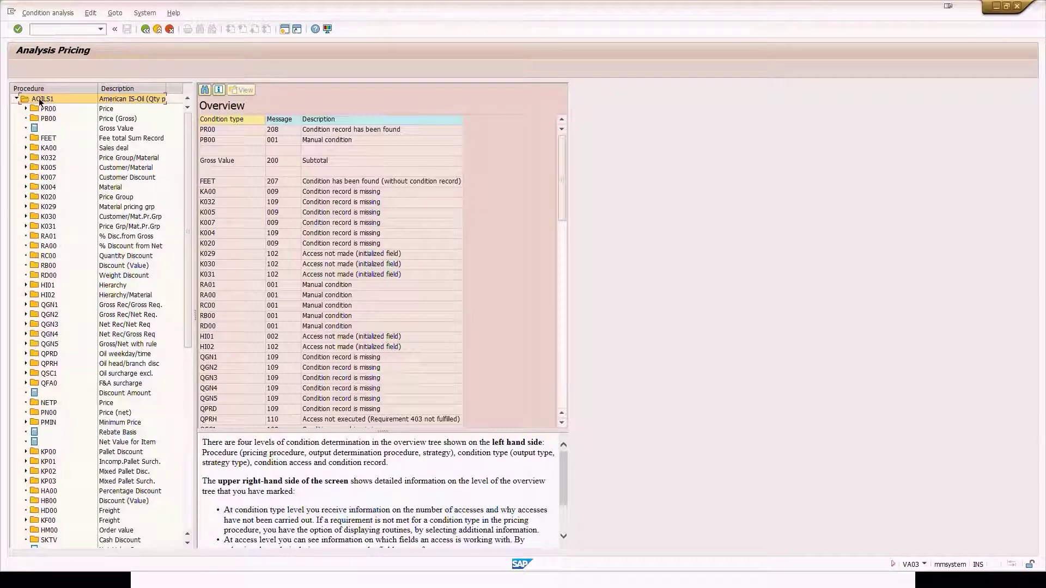
{"action": "left_click", "coordinate": [145, 32]}
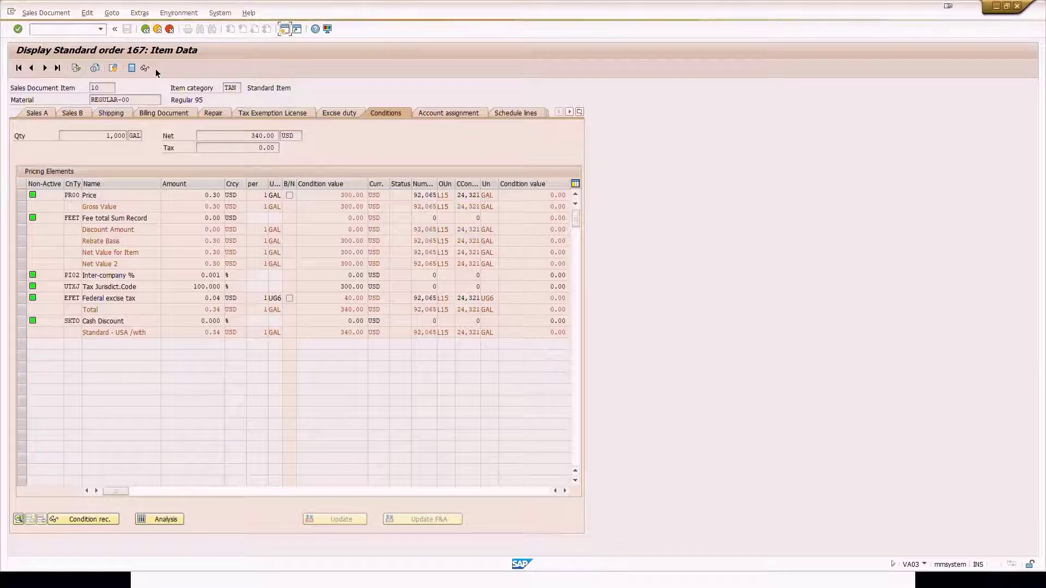
Examine the pricing procedure, document currency and sales area in the order's header data, and return to the order overview.
{"action": "key", "text": "F3"}
{"action": "left_click", "coordinate": [323, 125]}
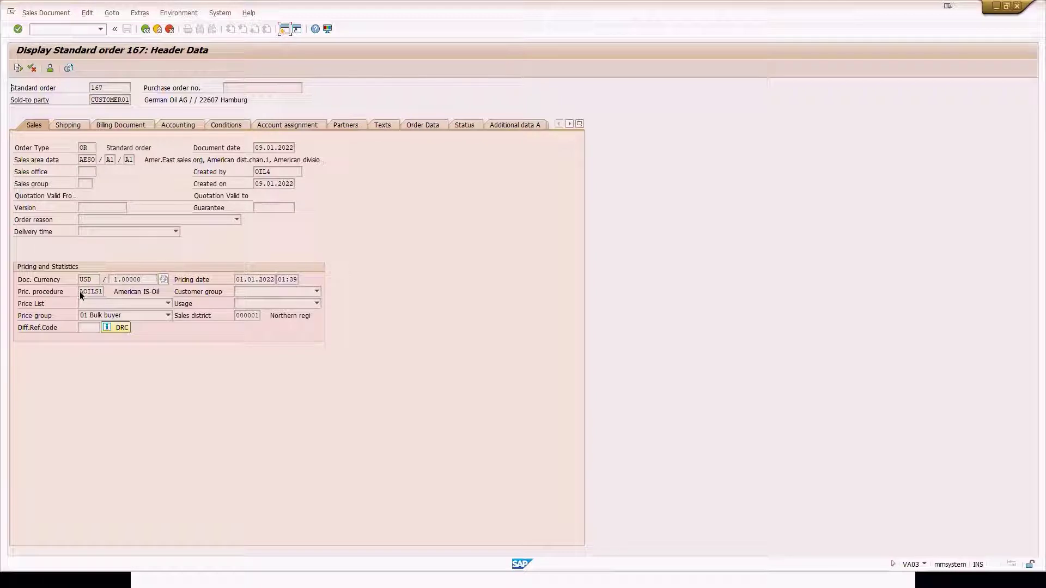
{"action": "left_click_drag", "start_coordinate": [80, 292], "coordinate": [103, 292]}
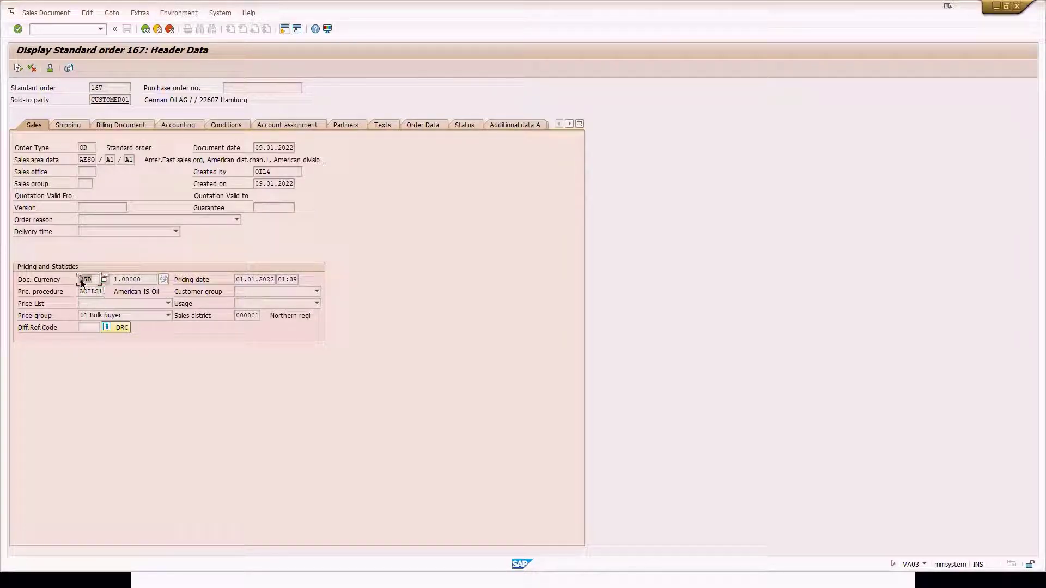
{"action": "left_click", "coordinate": [95, 280]}
{"action": "left_click", "coordinate": [93, 162]}
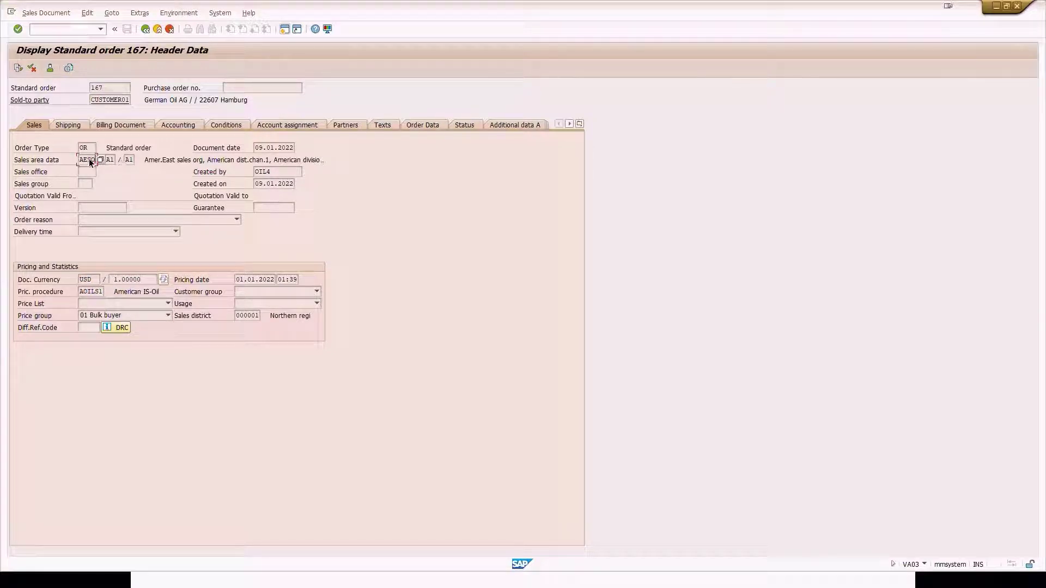
{"action": "left_click", "coordinate": [130, 163]}
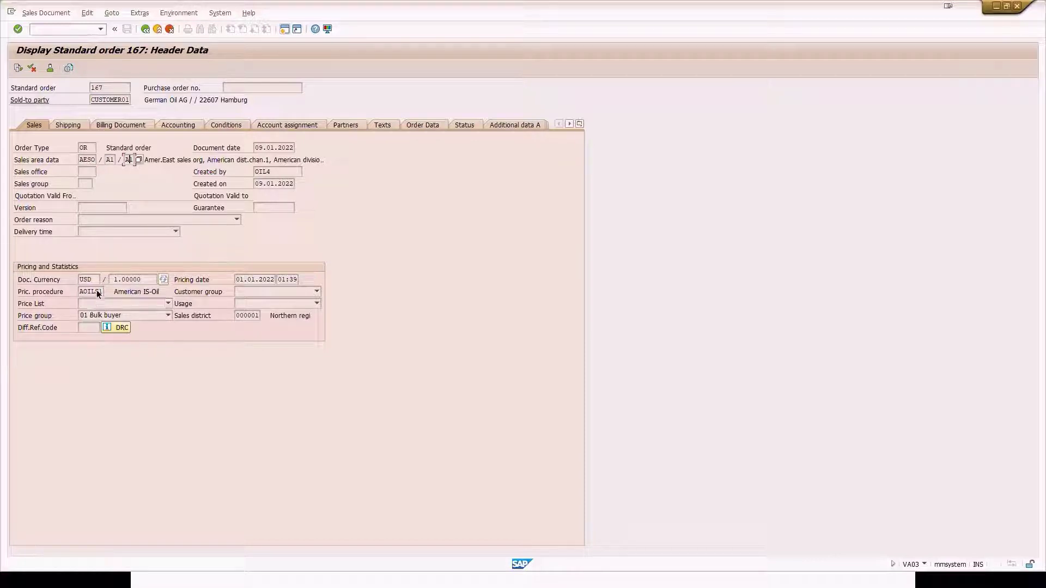
{"action": "left_click", "coordinate": [145, 29]}
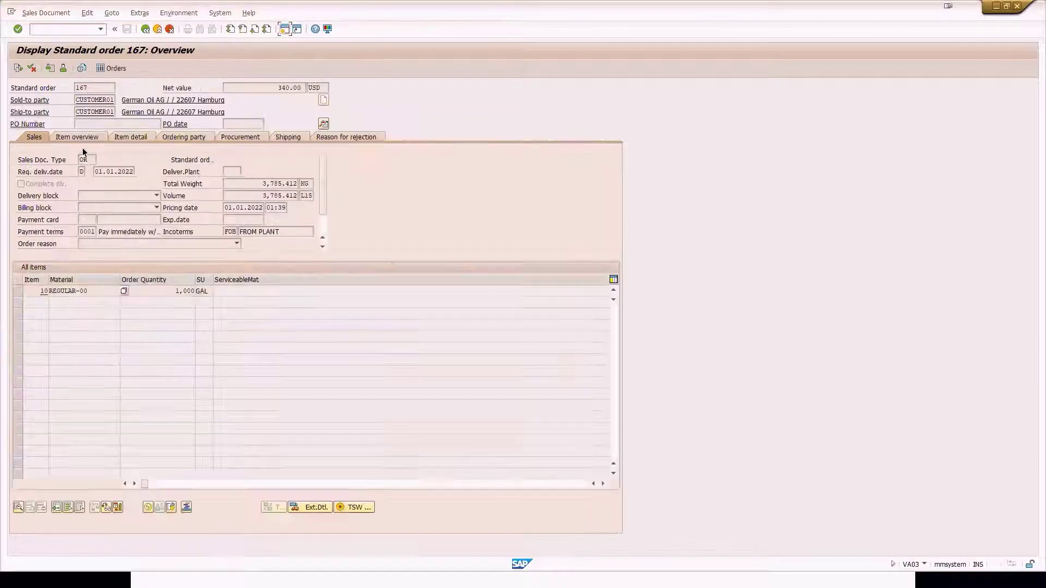
Reopen the pricing conditions of item REGULAR-00 and try to create an additional session.
{"action": "left_click", "coordinate": [88, 160]}
{"action": "double_click", "coordinate": [93, 293]}
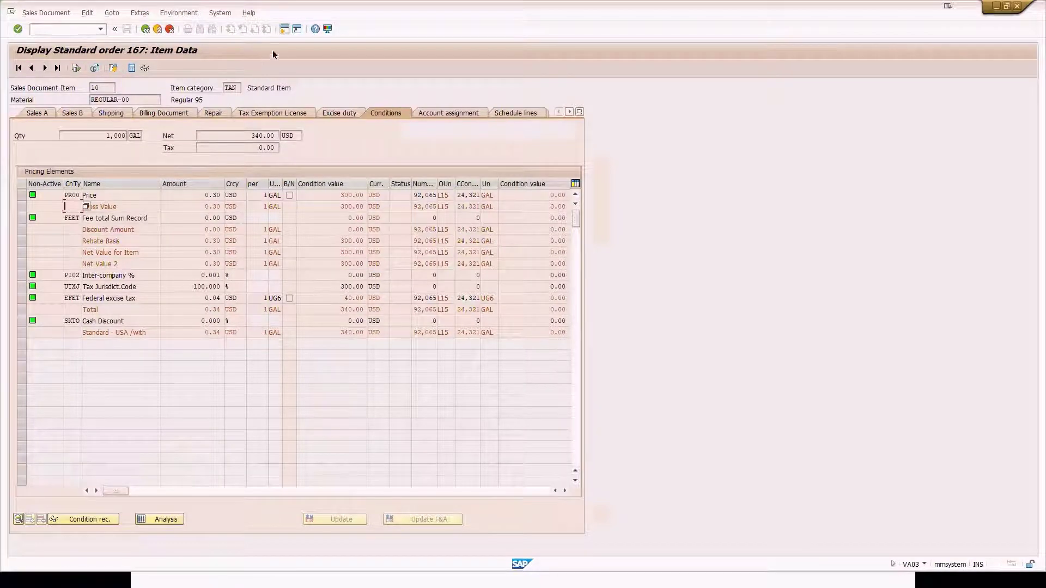
{"action": "left_click", "coordinate": [284, 29]}
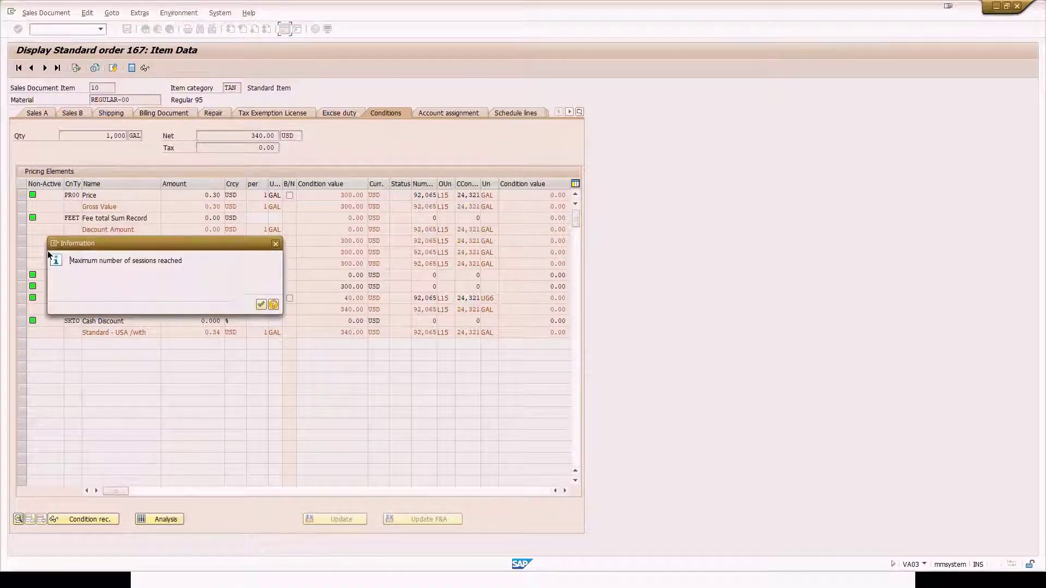
{"action": "left_click", "coordinate": [260, 309]}
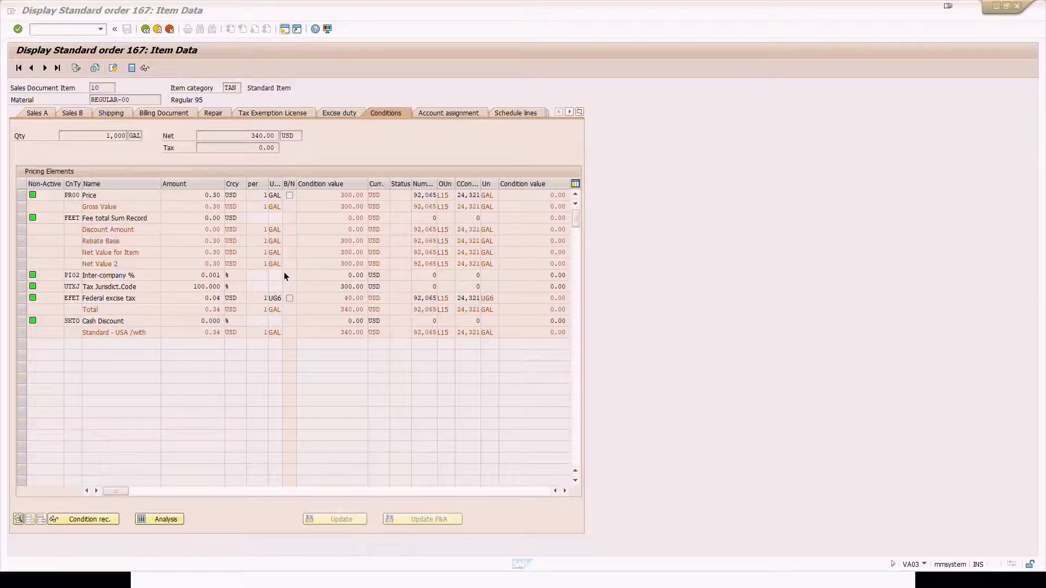
Switch to the SAP Easy Access session and run transaction spro to display the SAP Customizing Implementation Guide.
{"action": "key", "text": "alt+Tab"}
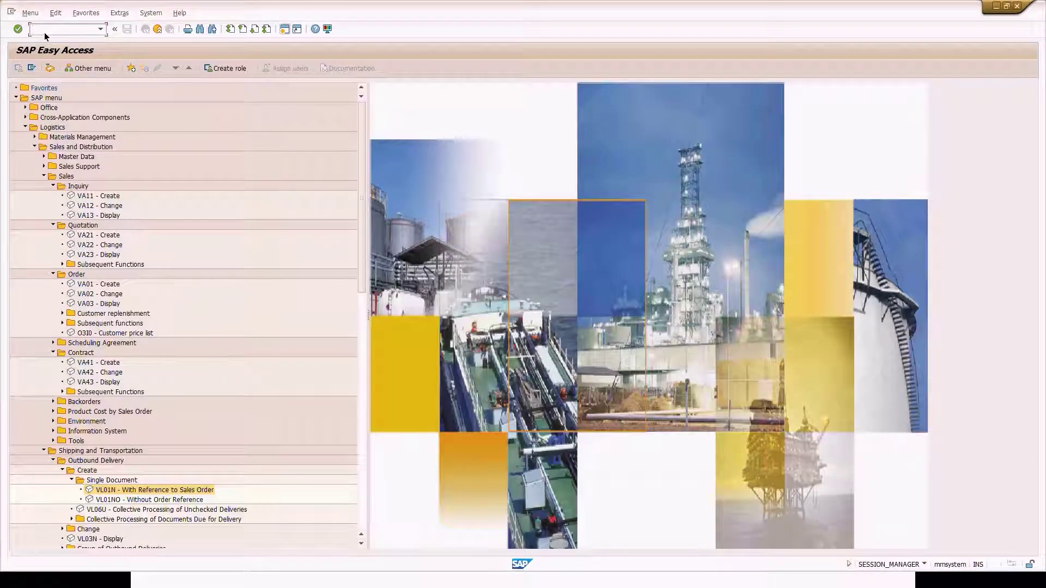
{"action": "type", "text": "spro"}
{"action": "key", "text": "Return"}
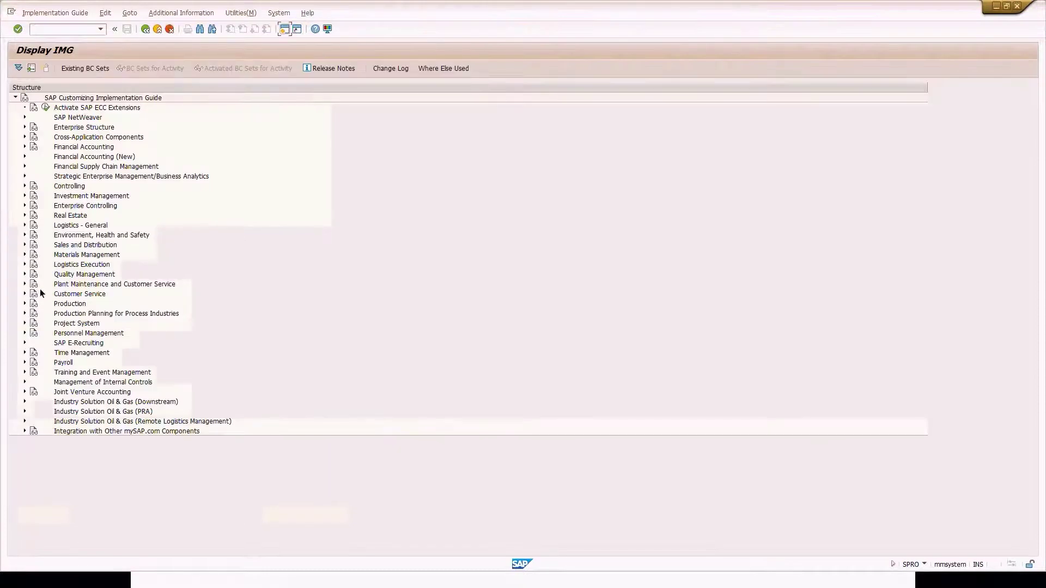
Expand the implementation guide through Sales and Distribution, Basic Functions and Pricing down to the Pricing Control activities.
{"action": "left_click", "coordinate": [24, 245]}
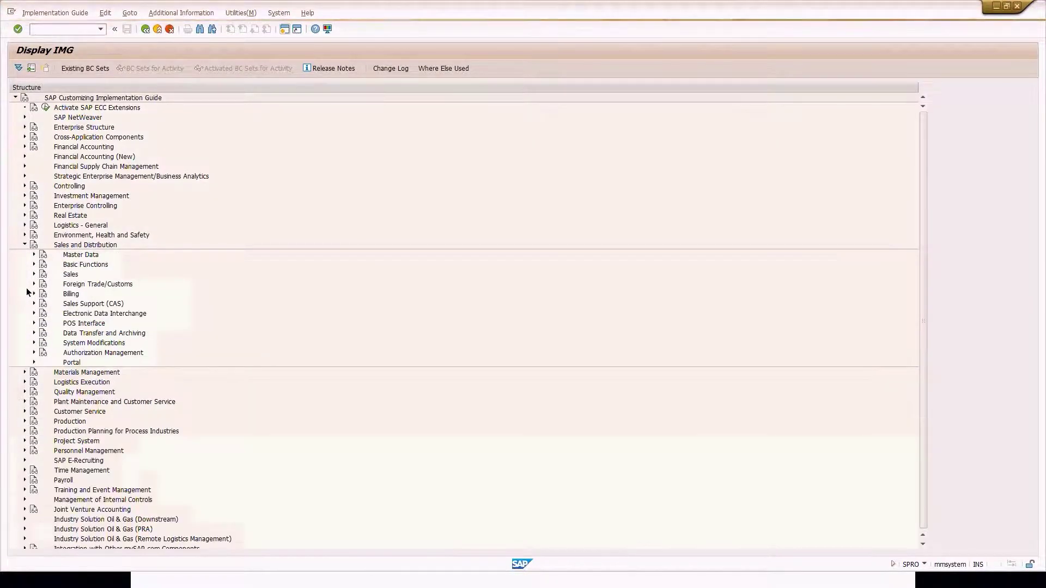
{"action": "left_click", "coordinate": [34, 264]}
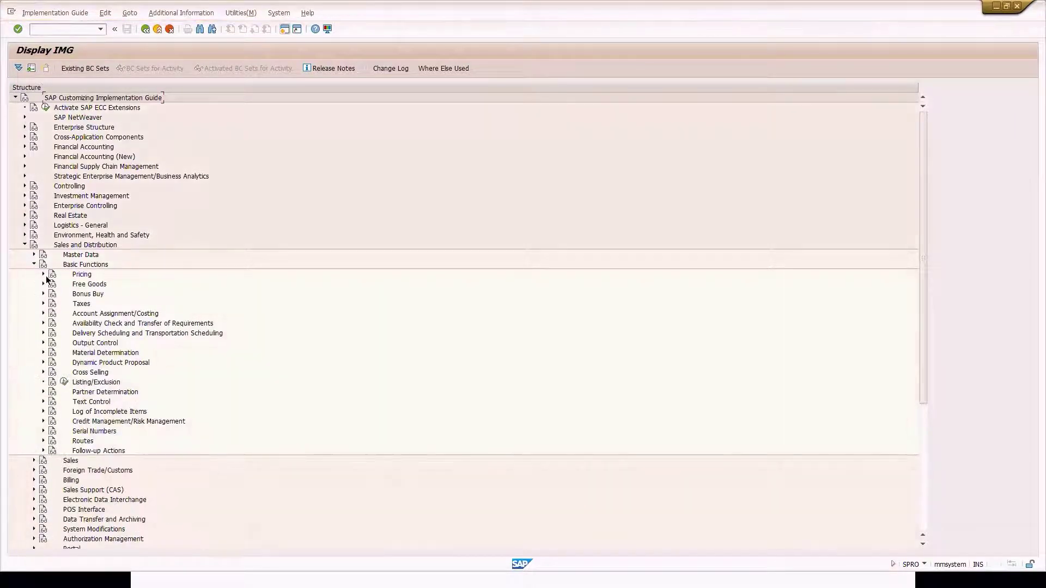
{"action": "left_click", "coordinate": [43, 274]}
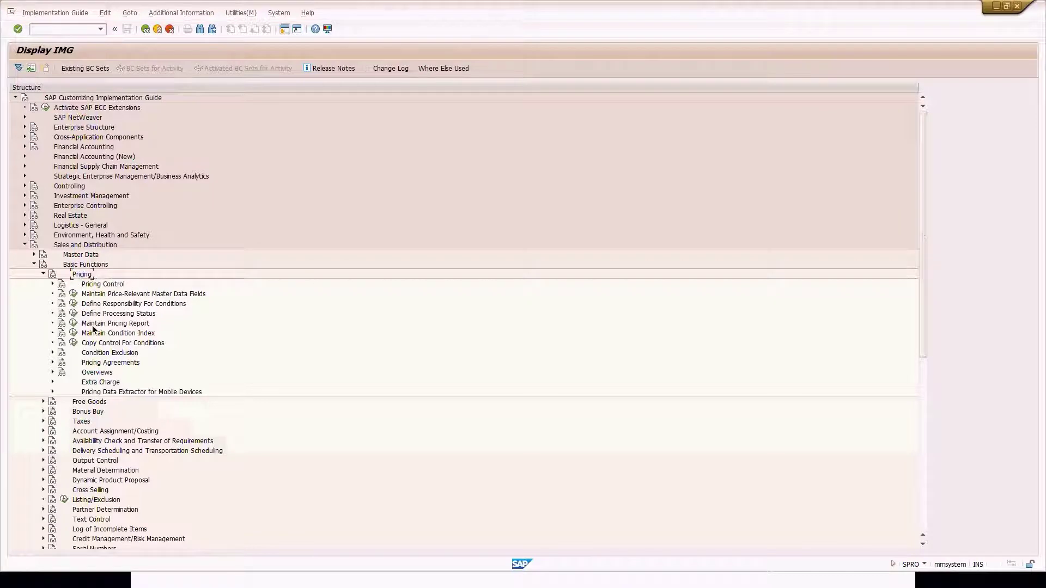
{"action": "left_click", "coordinate": [53, 284]}
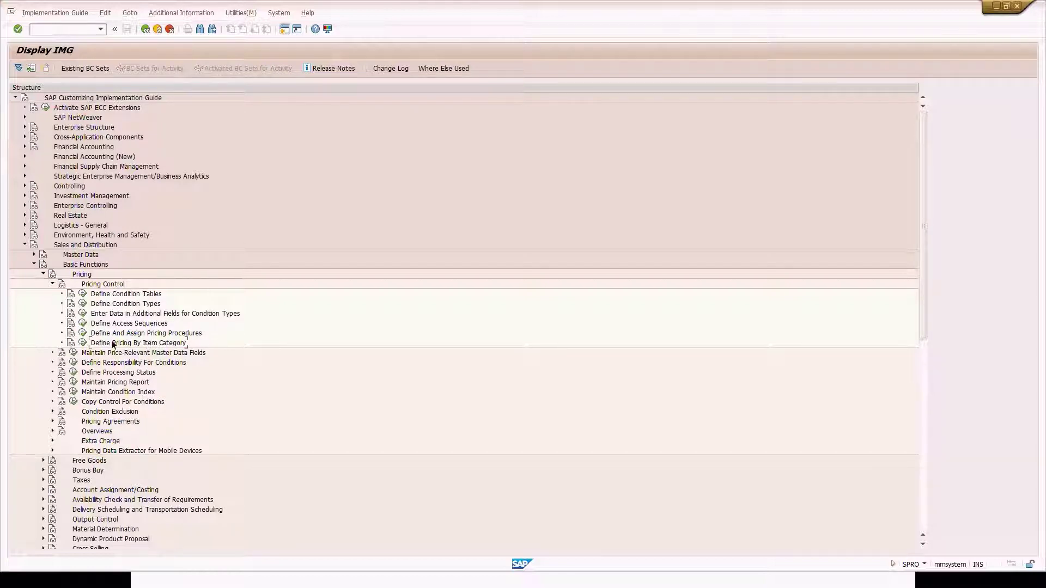
Open Define Pricing Procedure Determination under Define And Assign Pricing Procedures and find the entries for sales area AESO/A1/A1.
{"action": "left_click", "coordinate": [84, 331]}
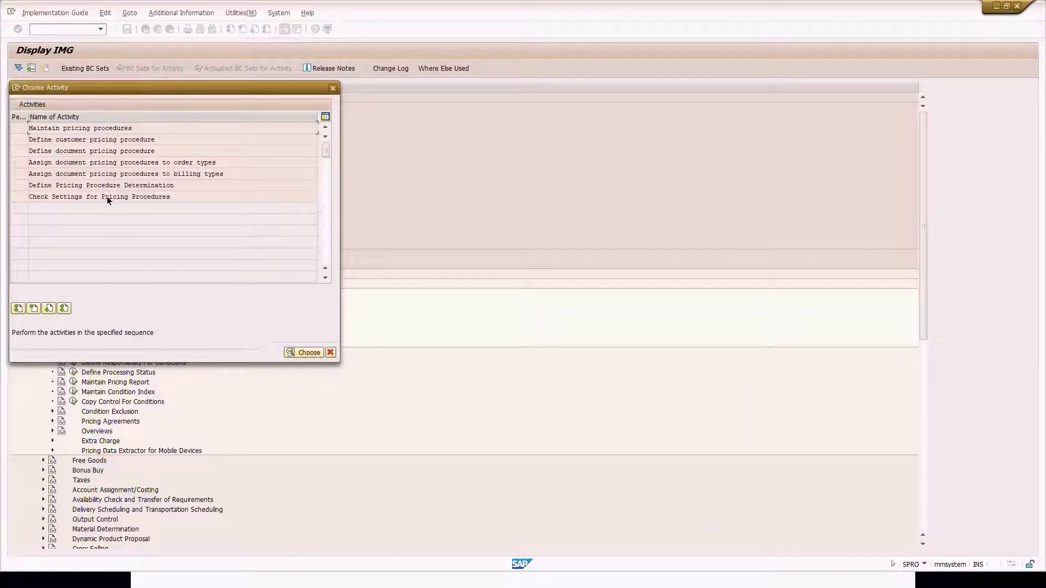
{"action": "left_click_drag", "start_coordinate": [132, 85], "coordinate": [387, 108]}
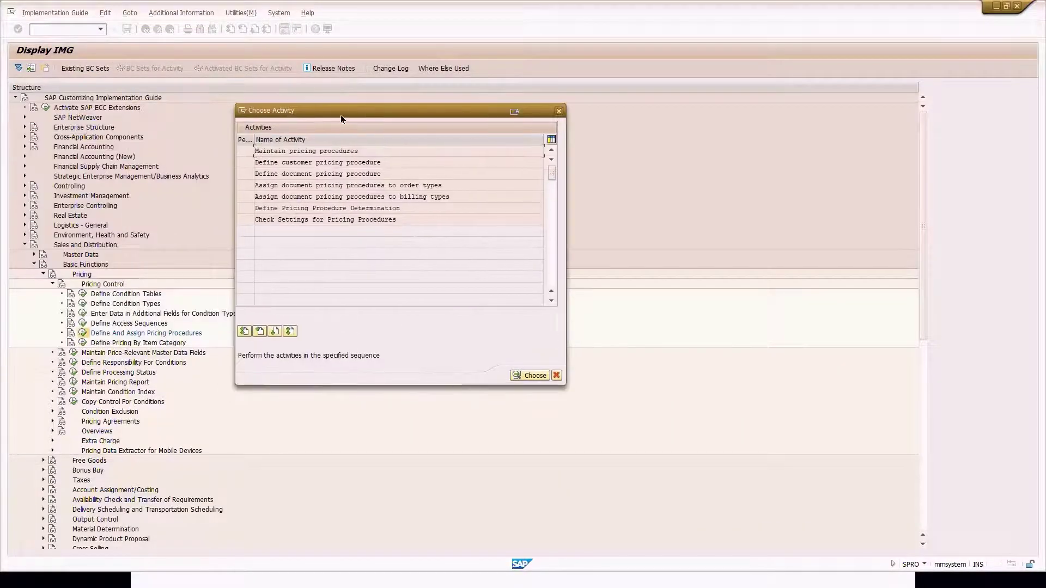
{"action": "left_click", "coordinate": [277, 210]}
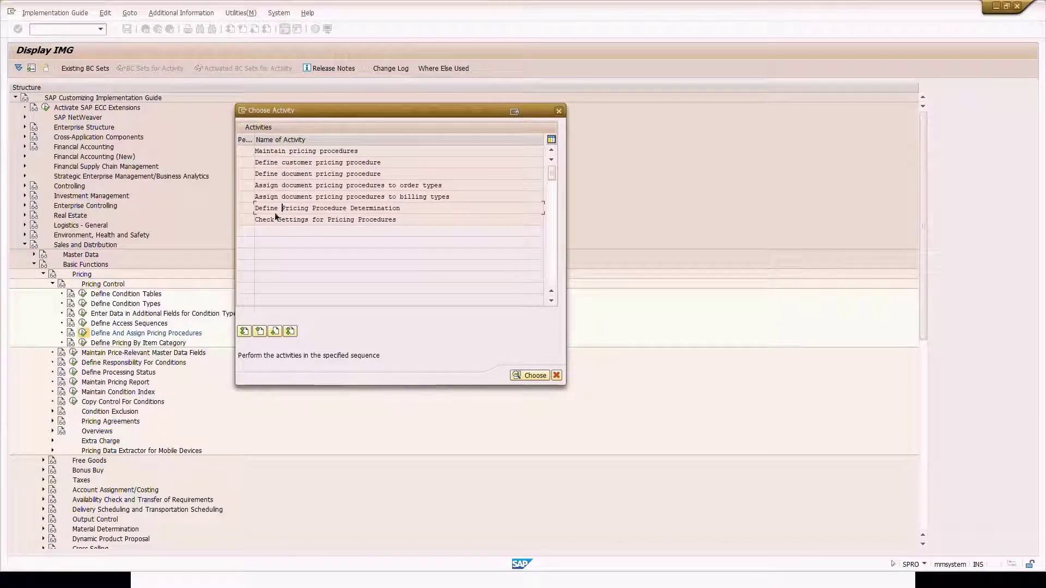
{"action": "double_click", "coordinate": [344, 211]}
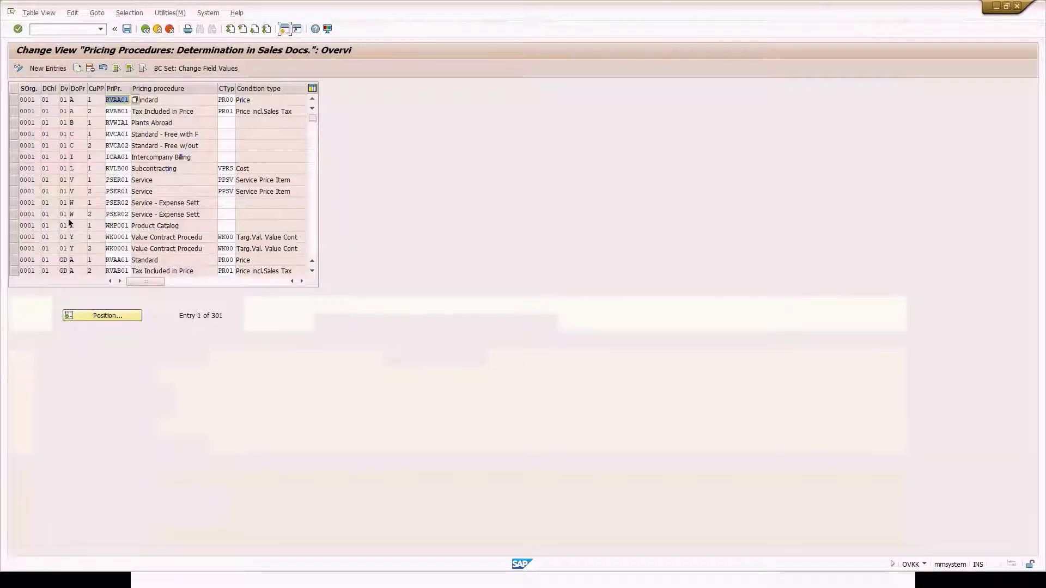
{"action": "scroll", "coordinate": [68, 218], "scroll_direction": "down", "scroll_amount": 16}
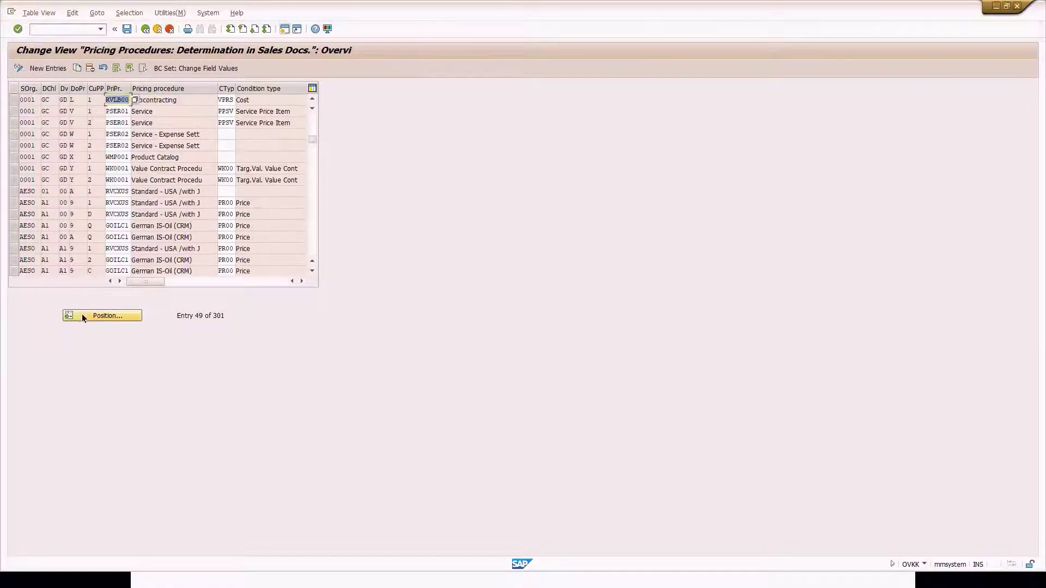
{"action": "scroll", "coordinate": [59, 252], "scroll_direction": "down", "scroll_amount": 5}
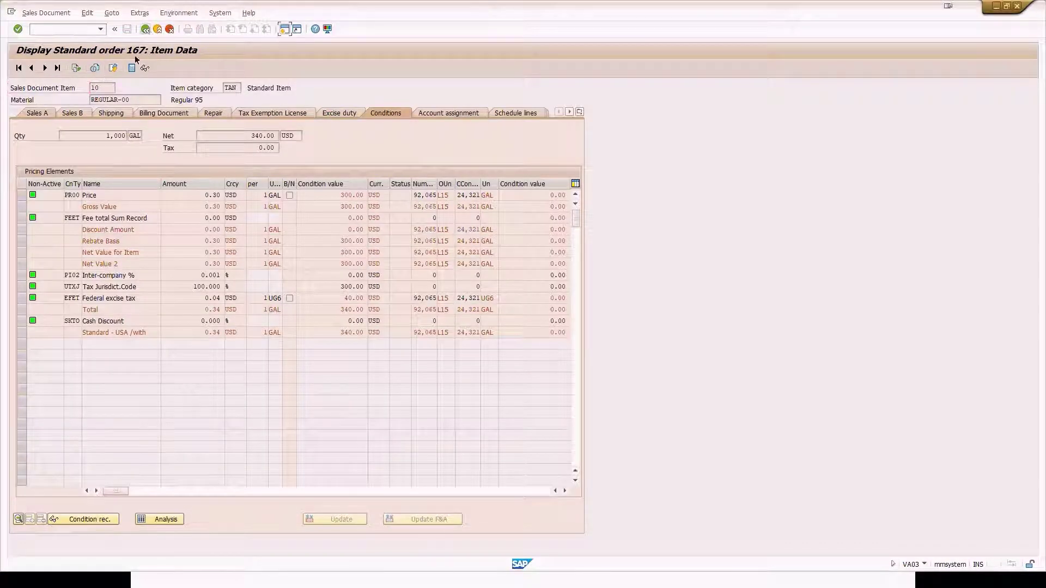
Reopen the order's header data in the sales order session to compare it with the pricing procedure determination entries.
{"action": "left_click", "coordinate": [146, 29]}
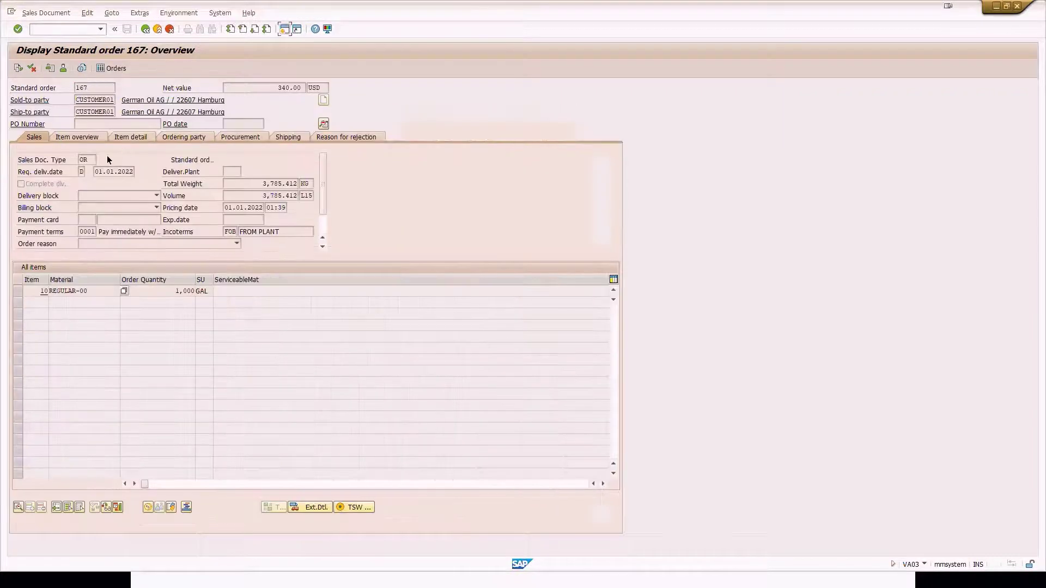
{"action": "left_click", "coordinate": [324, 124]}
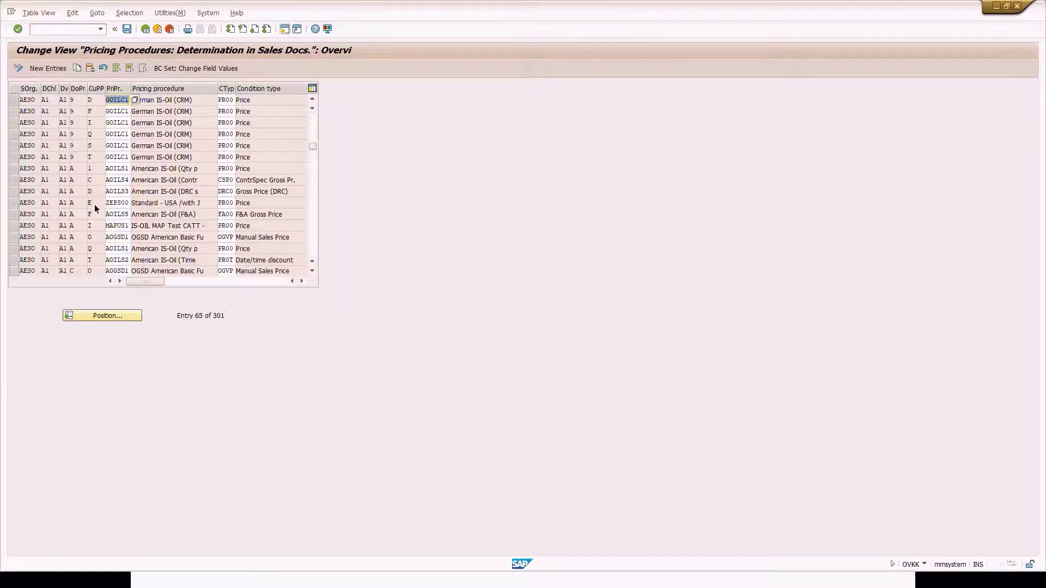
{"action": "key", "text": "alt+Tab"}
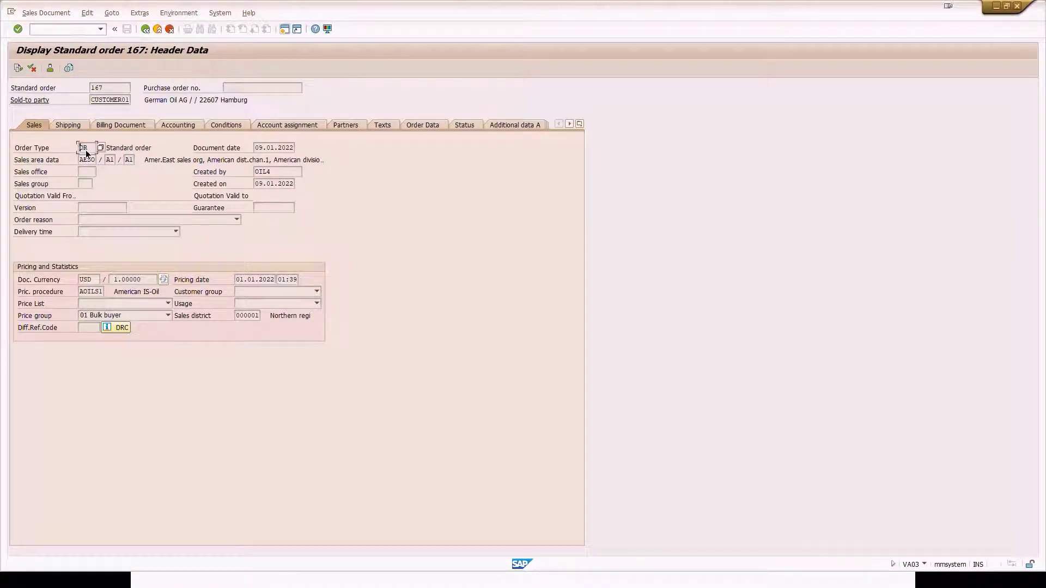
Open the Define Sales Document Types customizing activity under Sales from the field help of the order's Order Type.
{"action": "key", "text": "F1"}
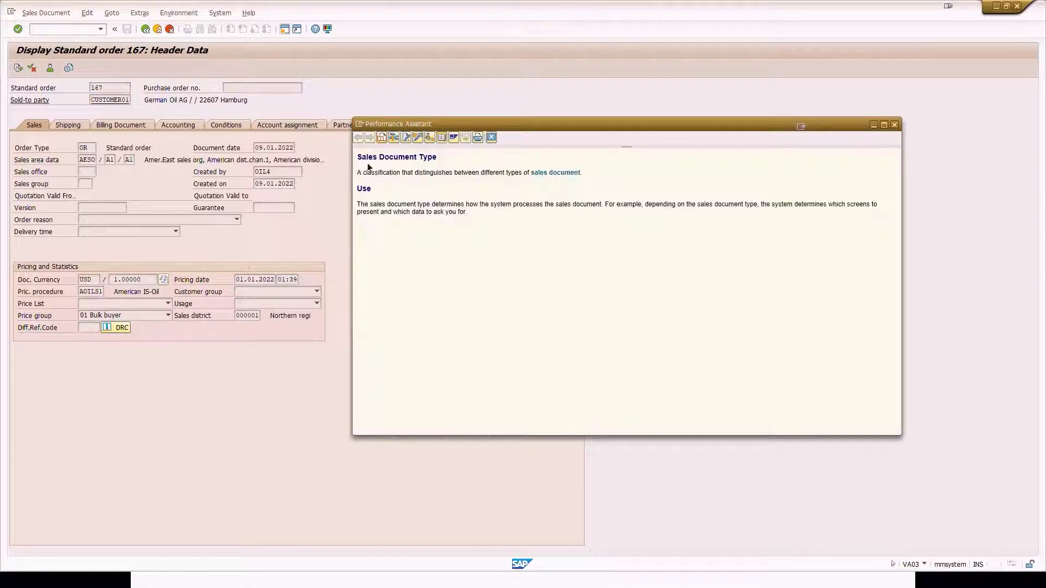
{"action": "left_click", "coordinate": [429, 141]}
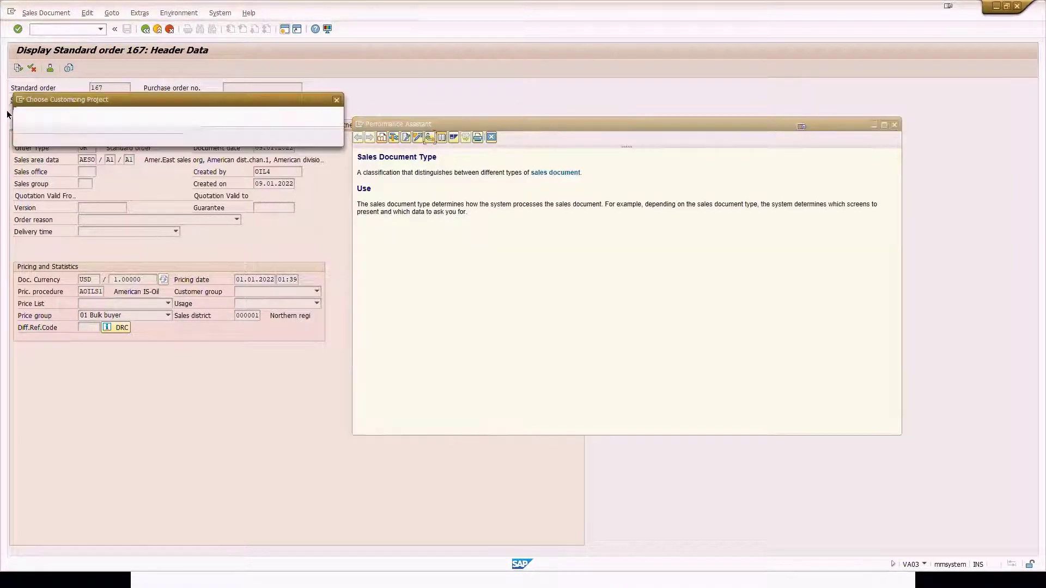
{"action": "left_click", "coordinate": [231, 138]}
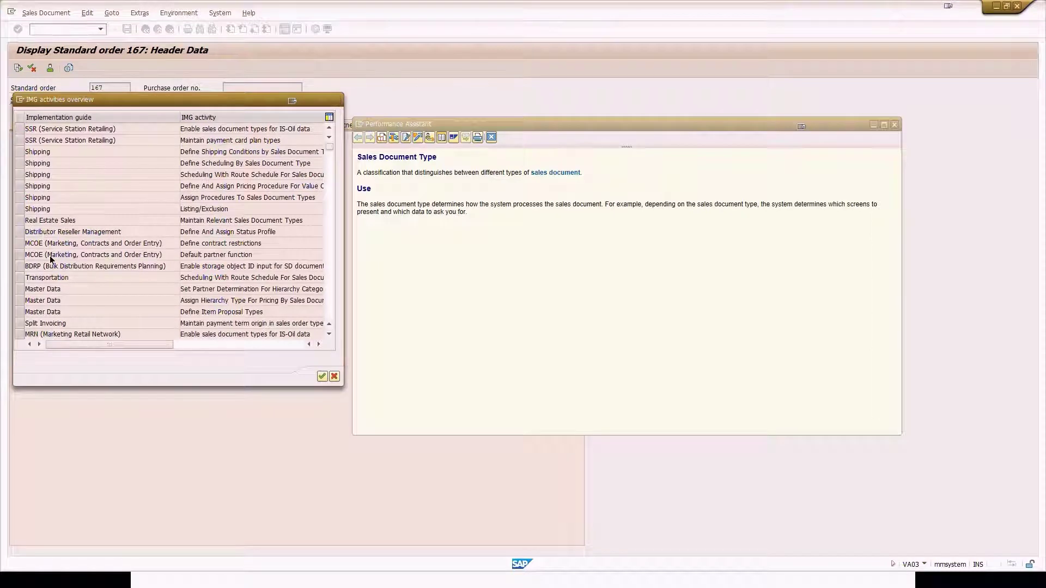
{"action": "scroll", "coordinate": [50, 256], "scroll_direction": "down", "scroll_amount": 5}
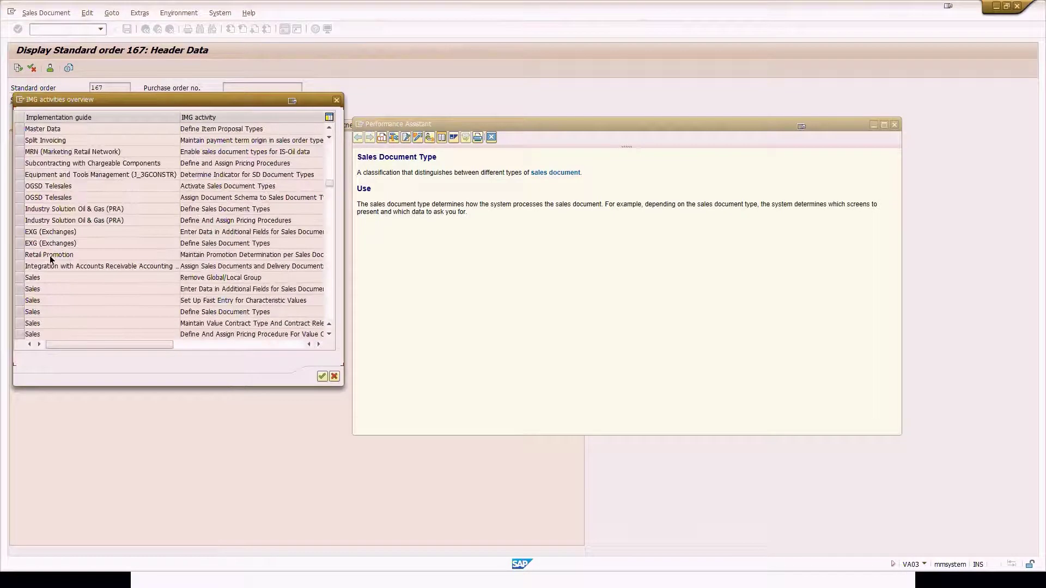
{"action": "left_click", "coordinate": [23, 312]}
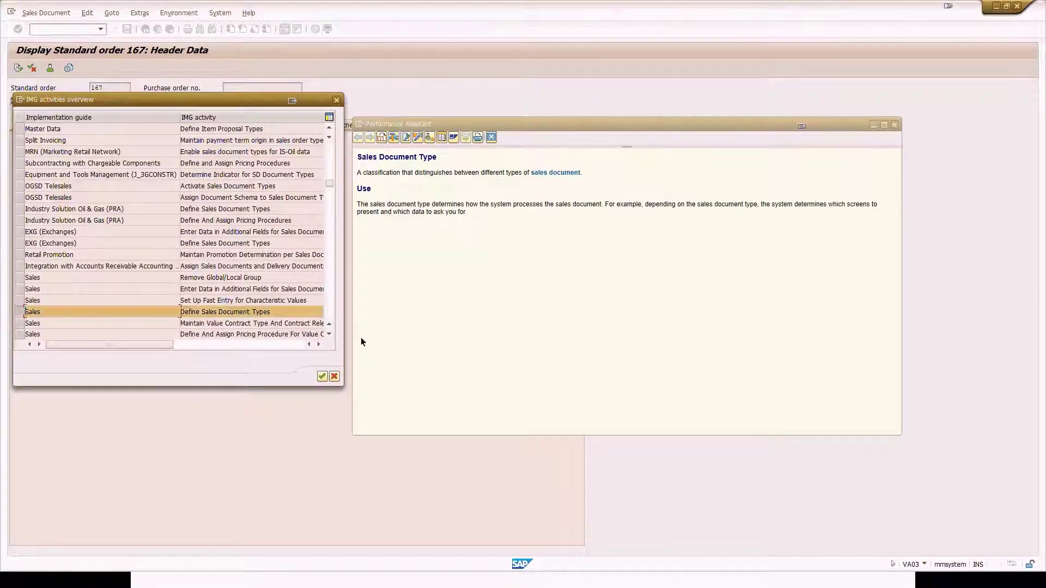
{"action": "left_click", "coordinate": [321, 376]}
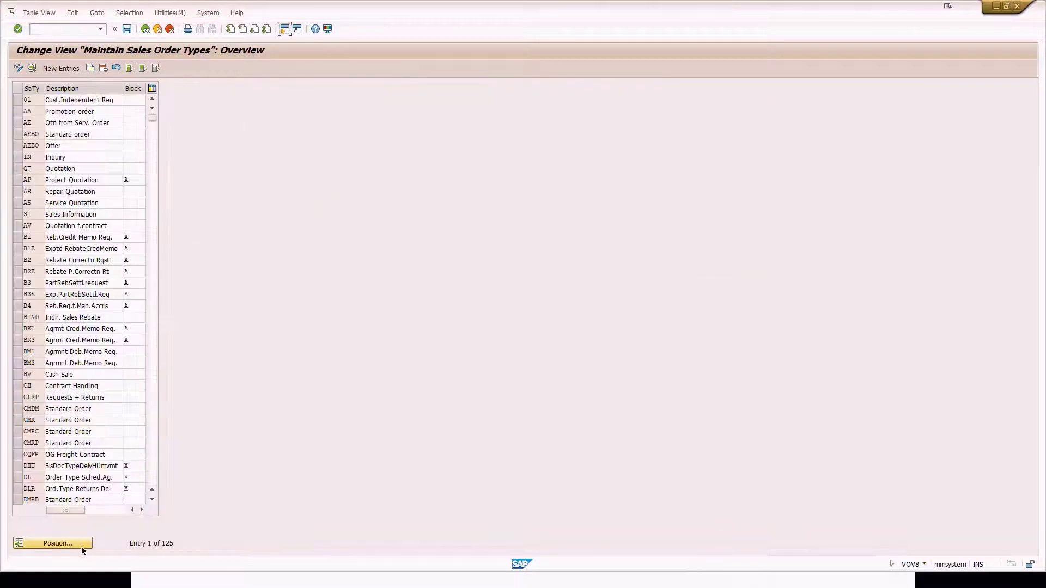
Position the sales order types list on OR and display the details of that standard order type.
{"action": "left_click", "coordinate": [81, 547]}
{"action": "type", "text": "OR"}
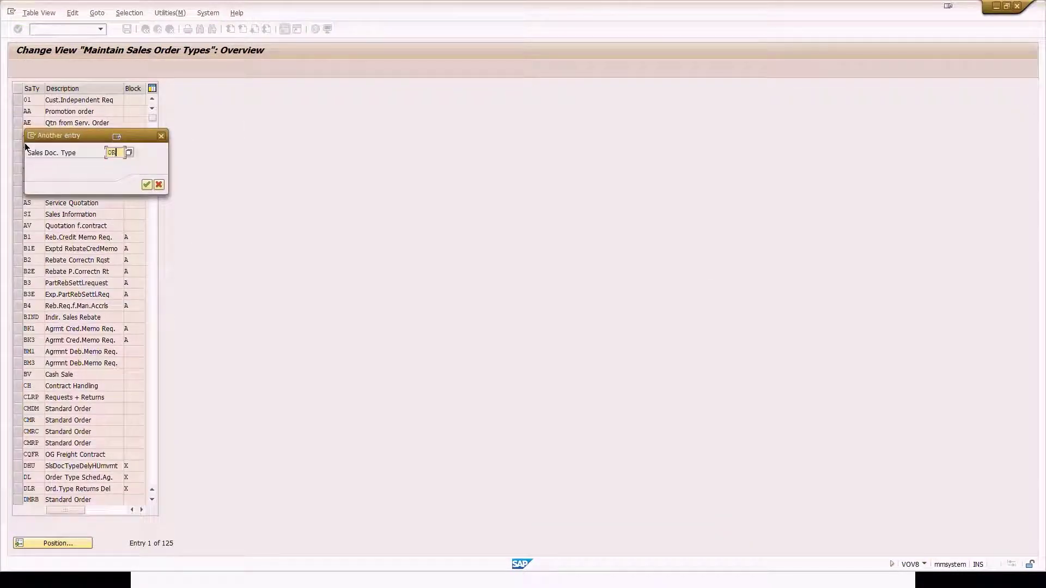
{"action": "left_click", "coordinate": [147, 184]}
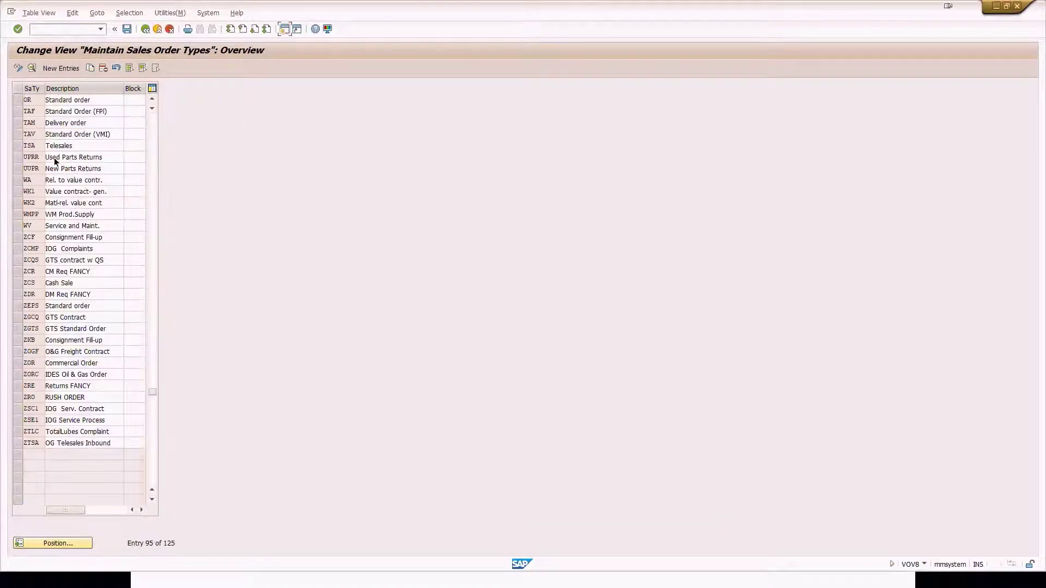
{"action": "left_click", "coordinate": [19, 101]}
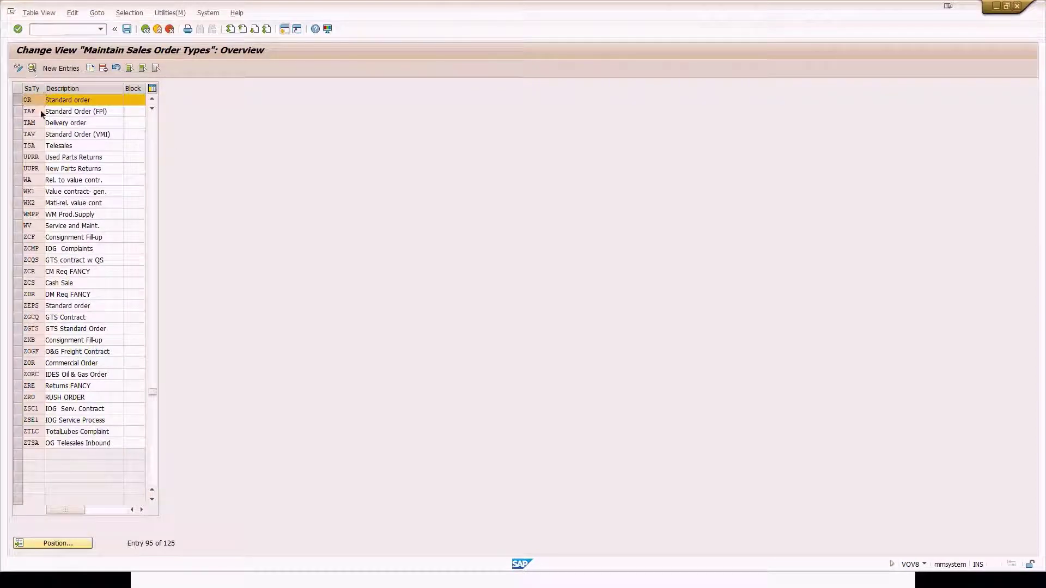
{"action": "key", "text": "F2"}
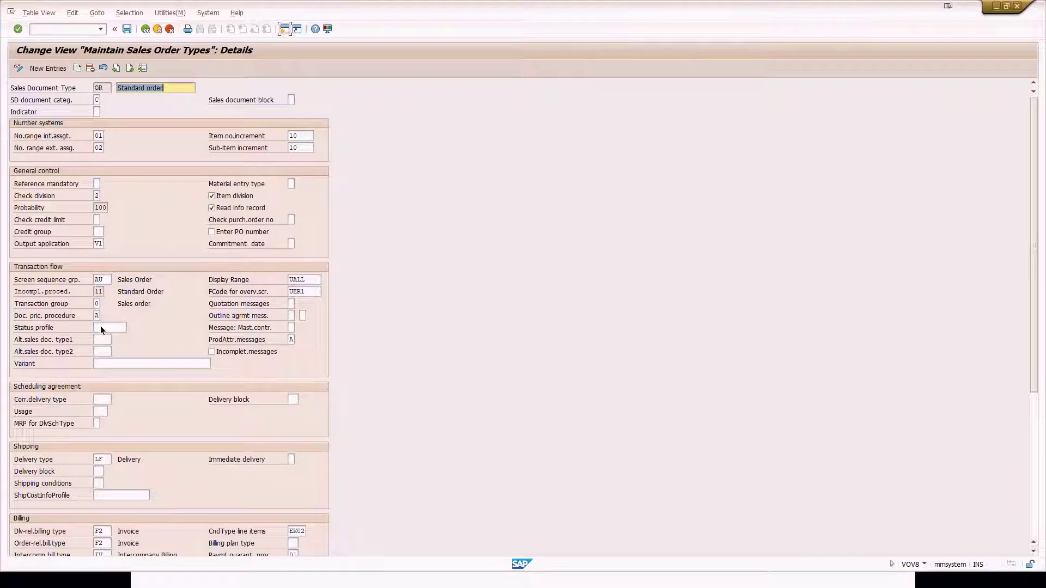
Look up the possible document pricing procedures for order type OR and choose A (Standard).
{"action": "left_click", "coordinate": [96, 316]}
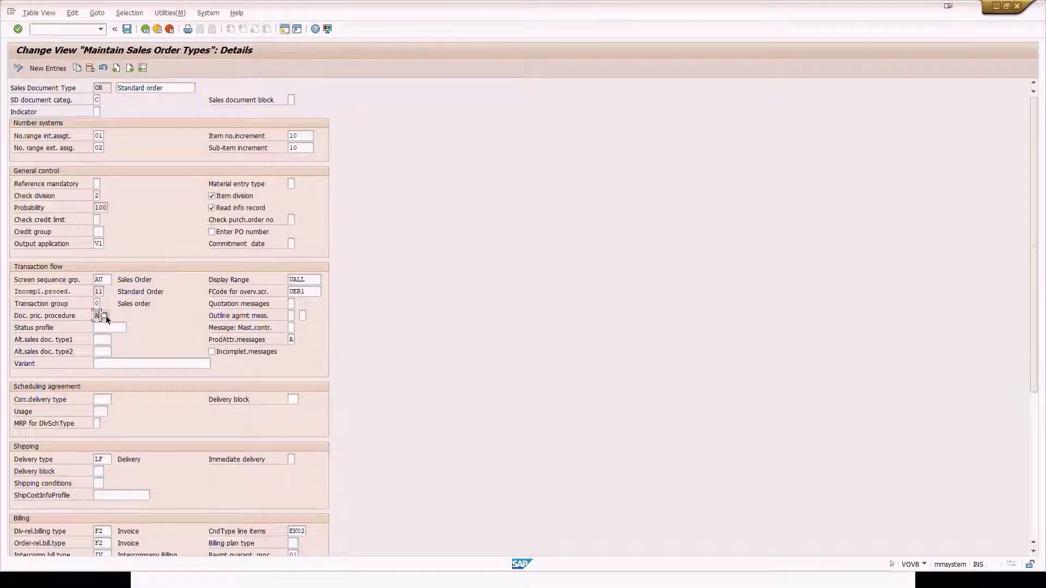
{"action": "left_click", "coordinate": [105, 316]}
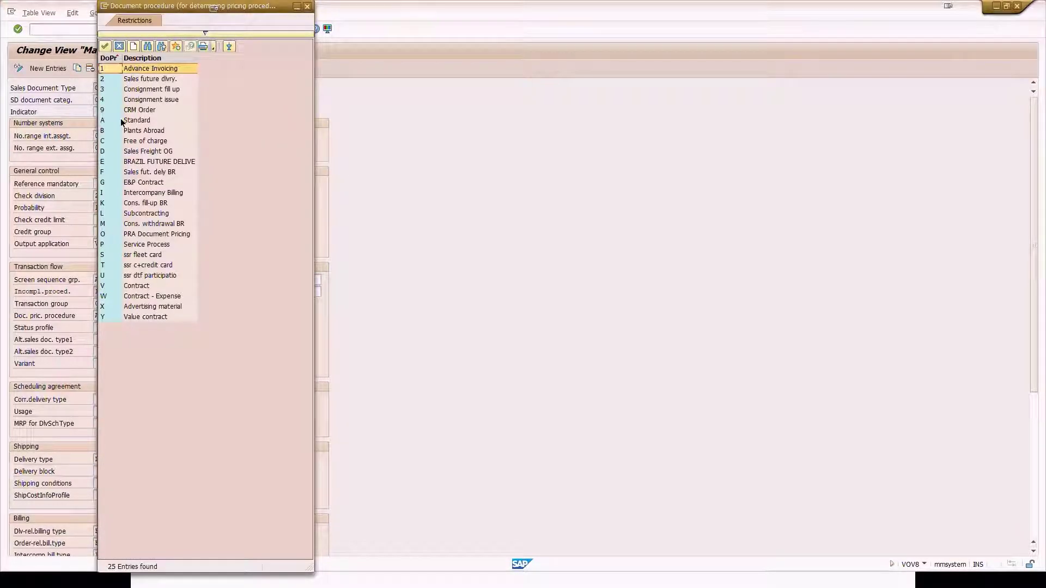
{"action": "double_click", "coordinate": [122, 121]}
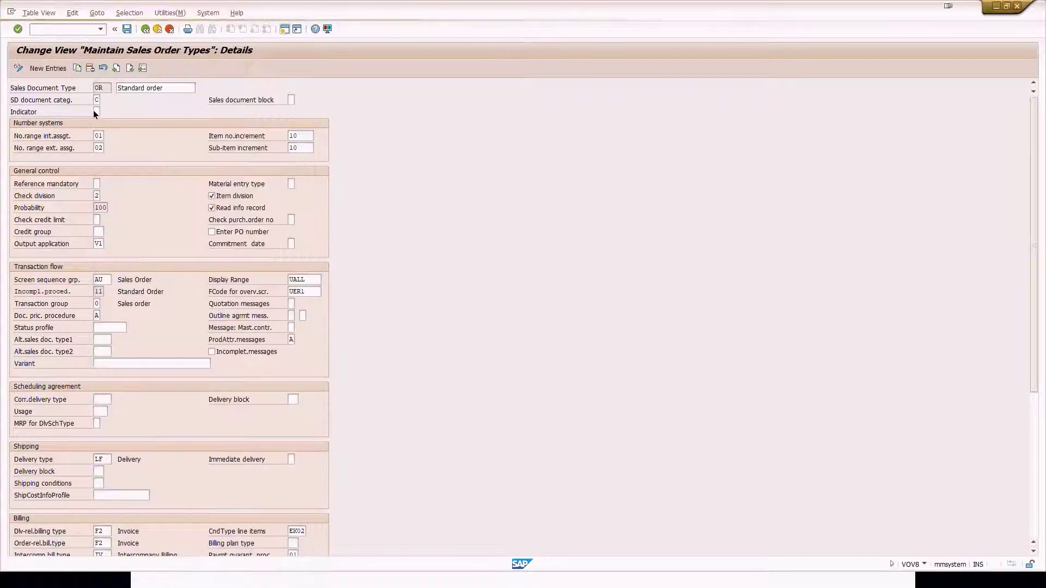
{"action": "left_click_drag", "start_coordinate": [108, 89], "coordinate": [94, 91]}
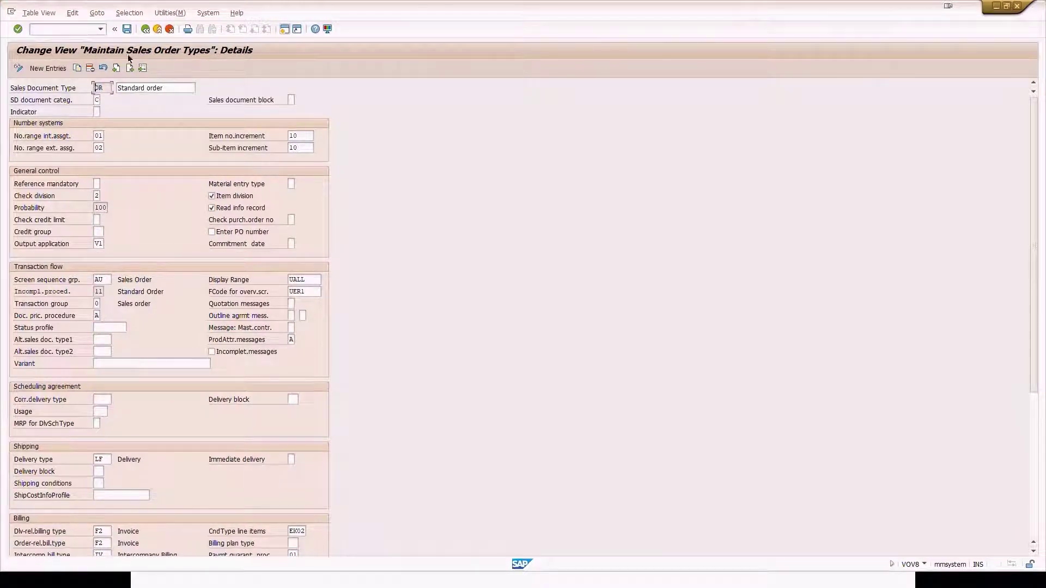
Leave the sales order types customizing, close the IMG activities overview and return to the pricing procedure determination view.
{"action": "left_click", "coordinate": [145, 29]}
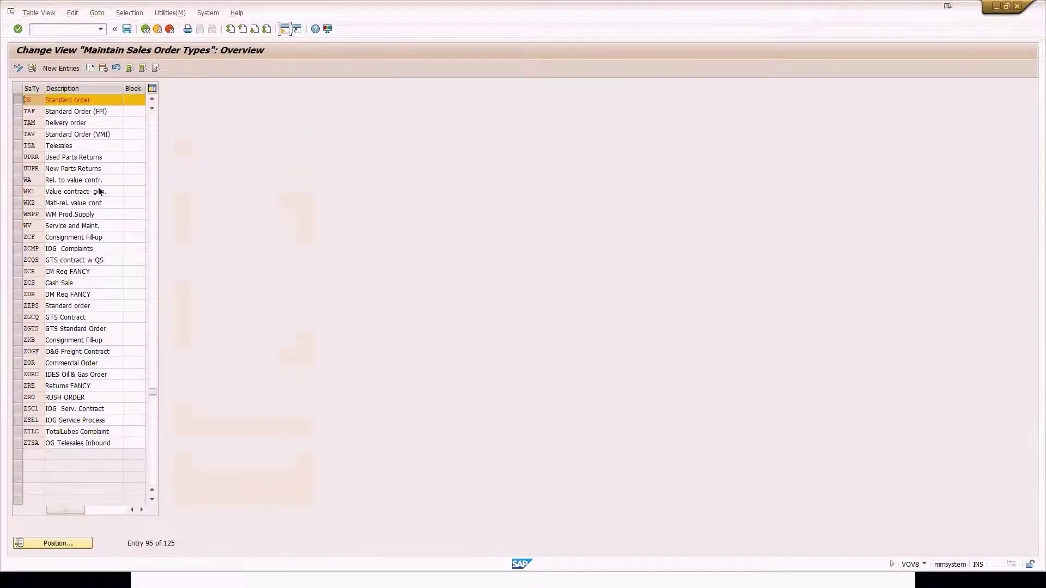
{"action": "left_click", "coordinate": [146, 32]}
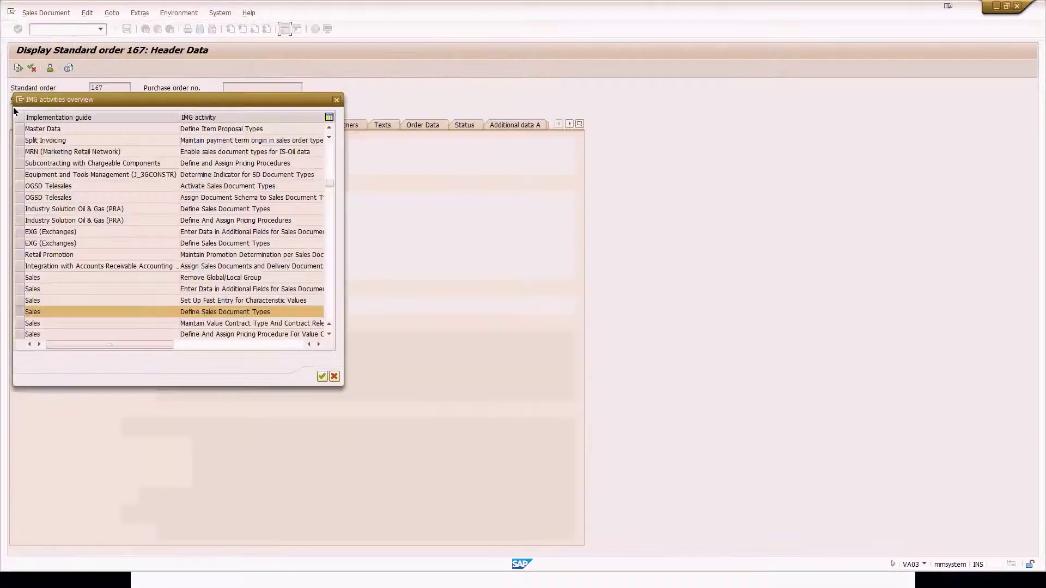
{"action": "left_click", "coordinate": [337, 99]}
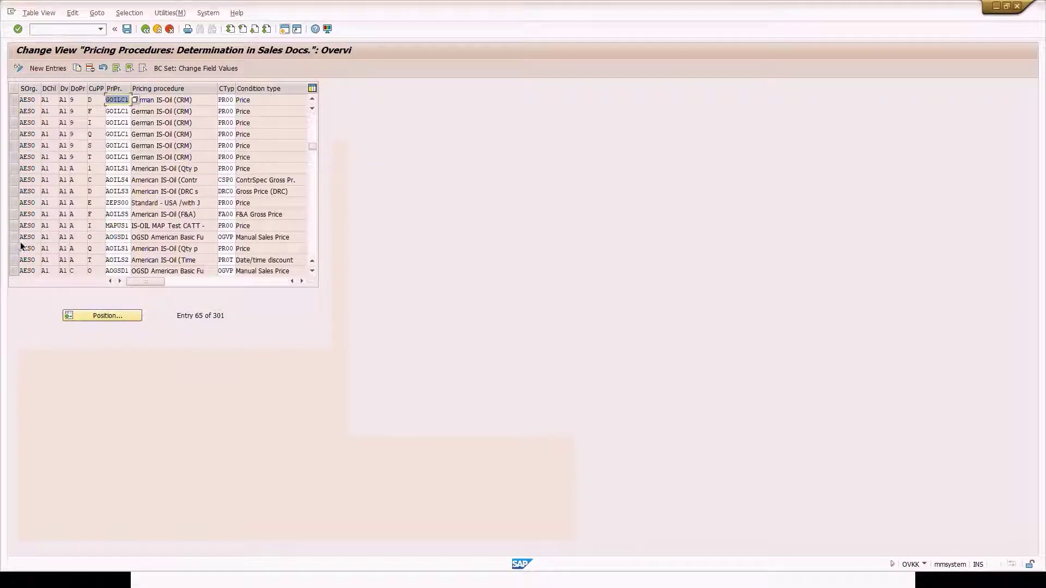
Mark the AESO/A1/A1 entry with document procedure A and customer procedure 1, and widen the customer procedure column slightly.
{"action": "left_click", "coordinate": [13, 169]}
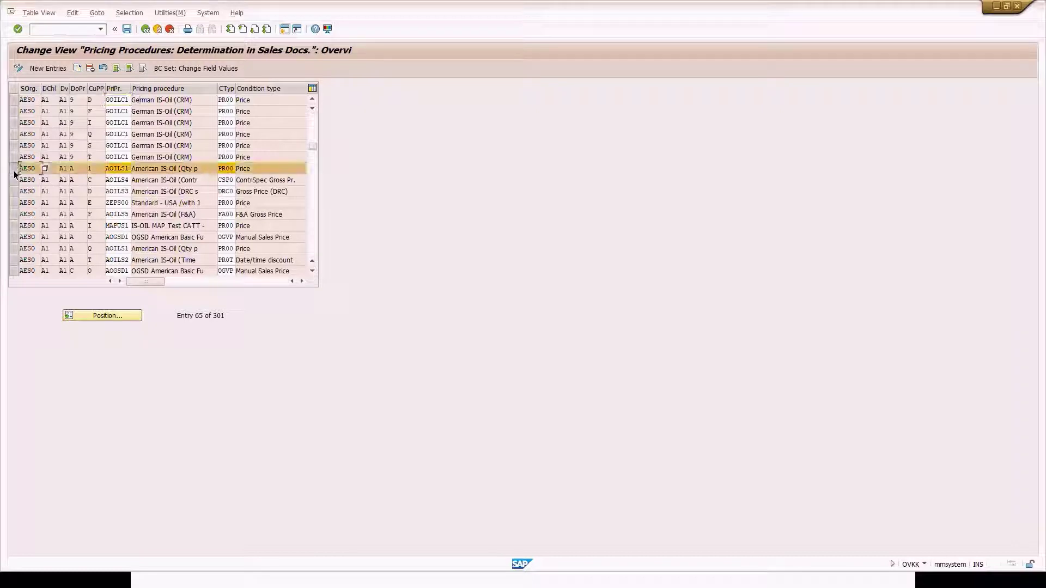
{"action": "left_click", "coordinate": [74, 171]}
{"action": "left_click_drag", "start_coordinate": [105, 92], "coordinate": [109, 91]}
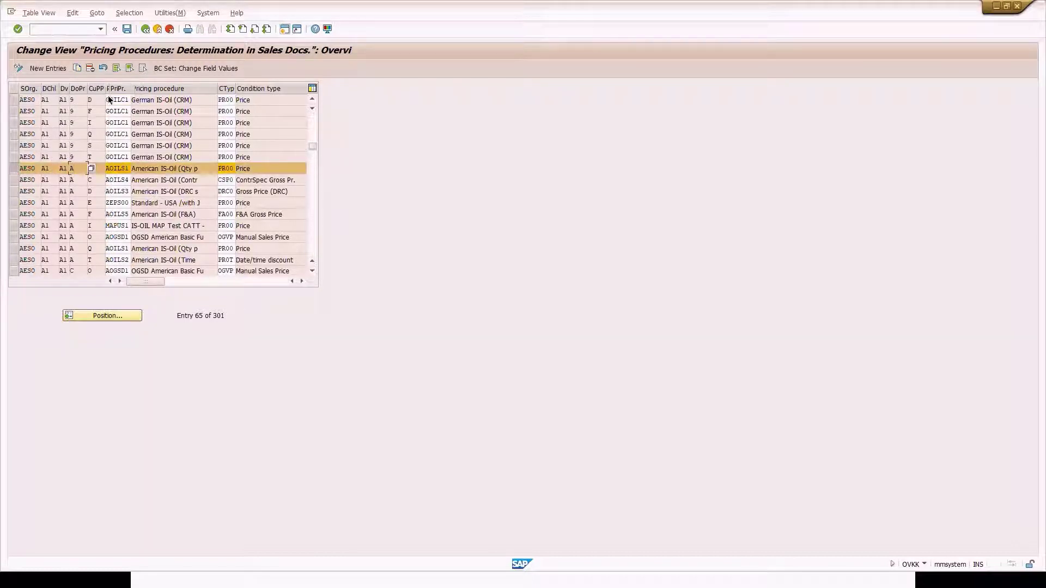
{"action": "left_click", "coordinate": [106, 167]}
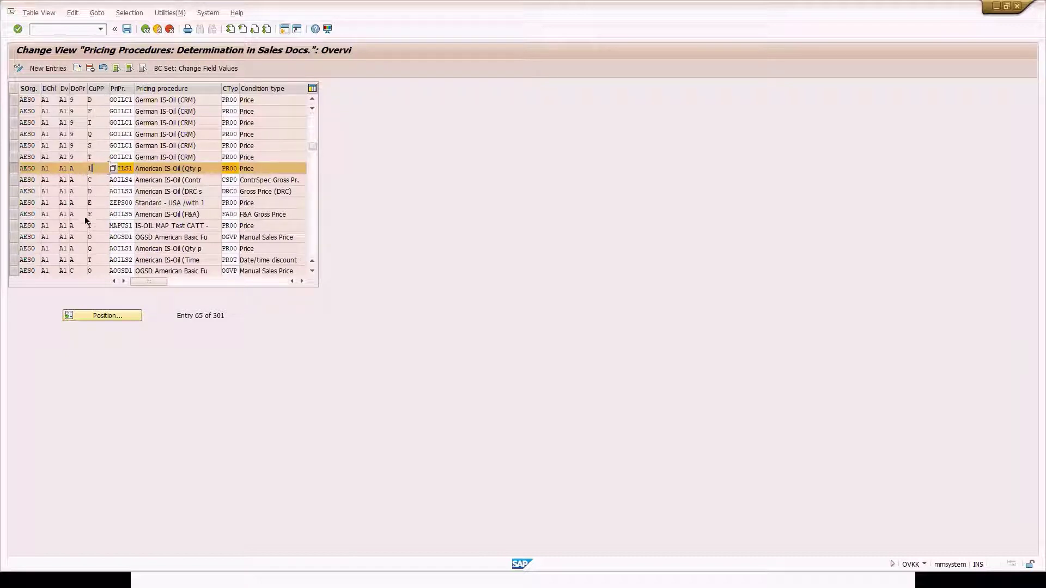
Switch to the sales order session, return to the order overview and display the sold-to party's master record.
{"action": "key", "text": "alt+Tab"}
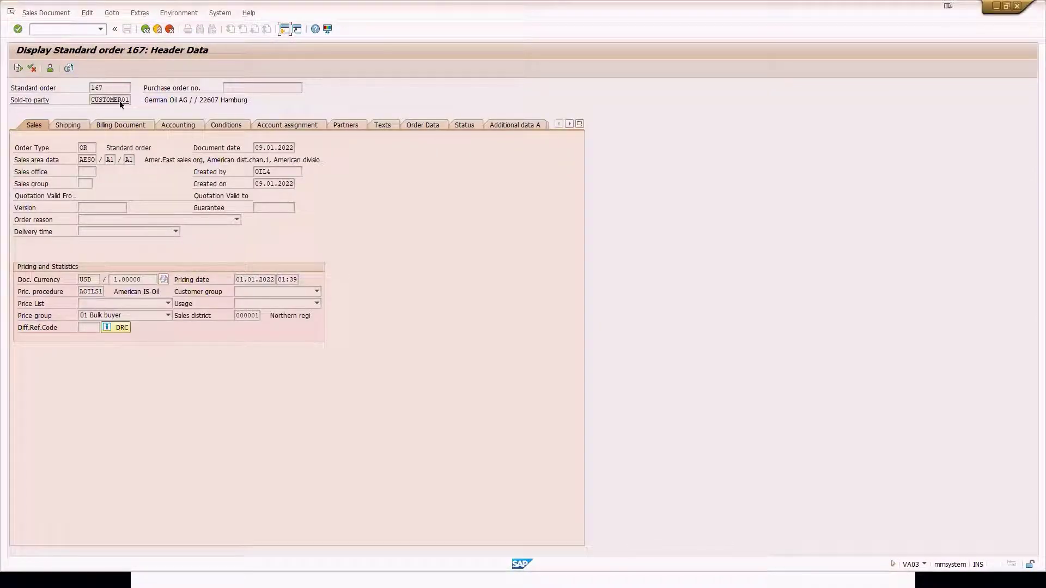
{"action": "left_click", "coordinate": [144, 30]}
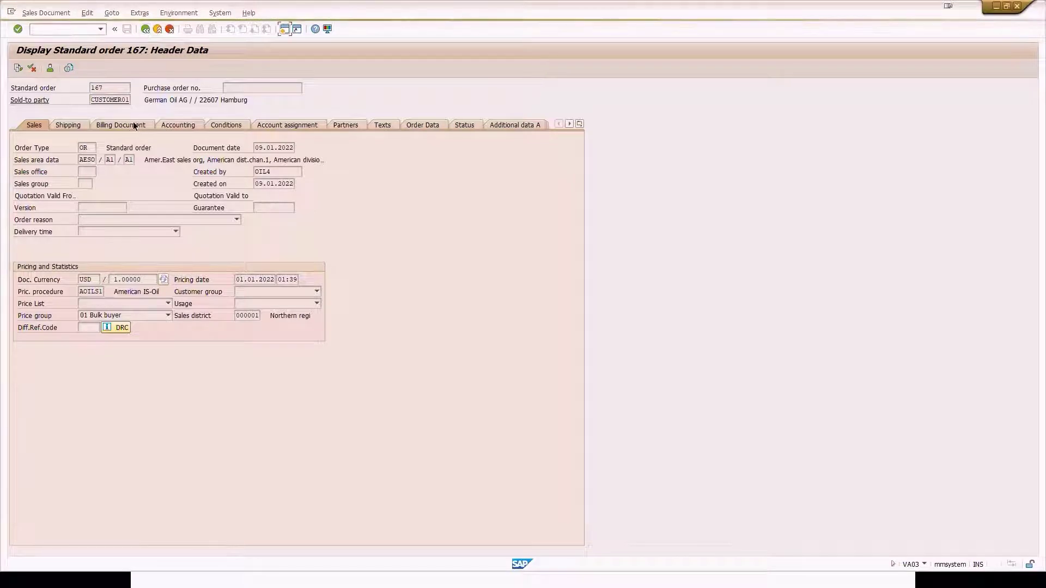
{"action": "left_click", "coordinate": [104, 100]}
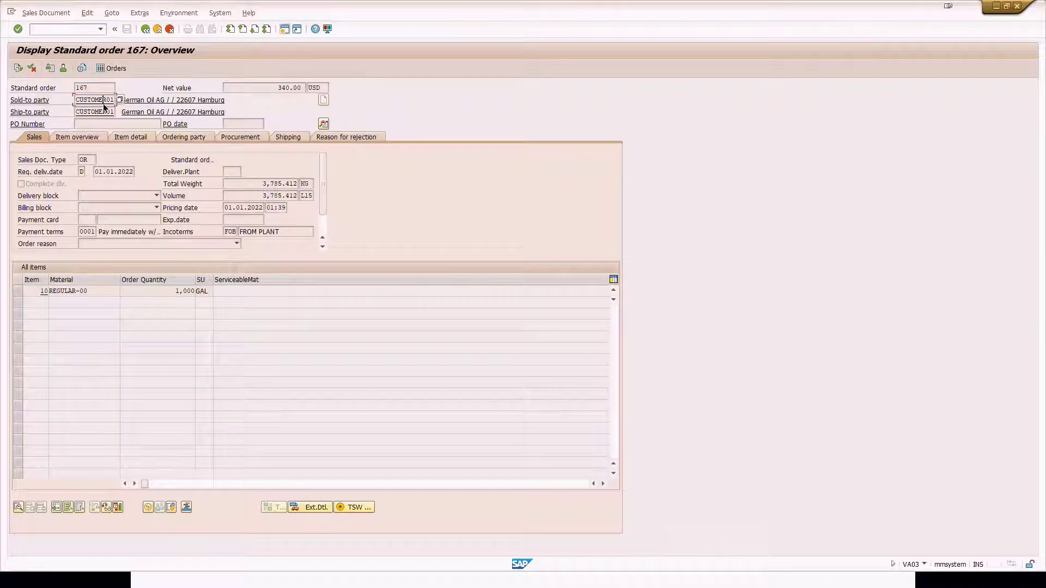
{"action": "left_click", "coordinate": [163, 15]}
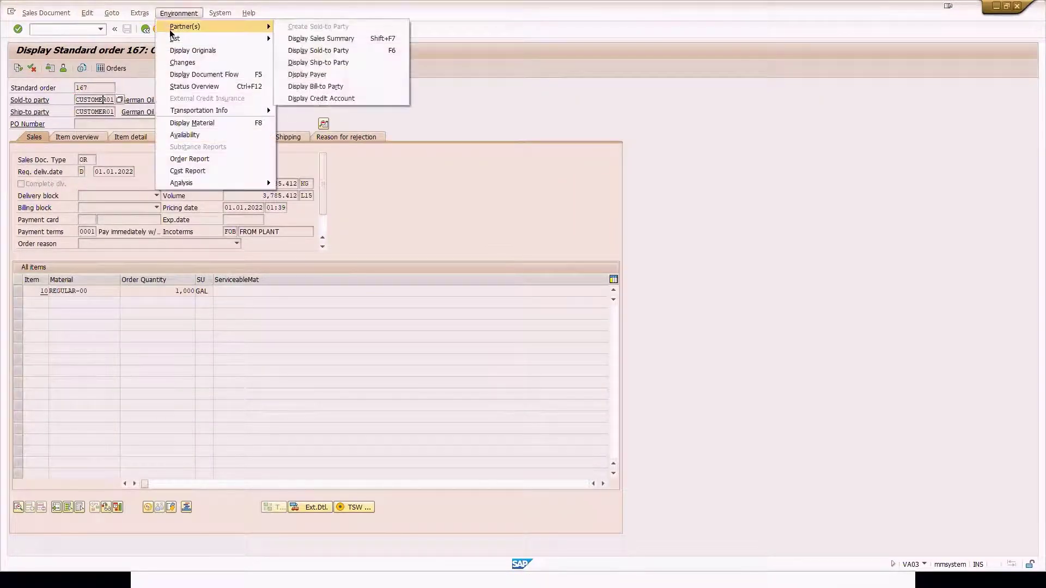
{"action": "mouse_move", "coordinate": [243, 26]}
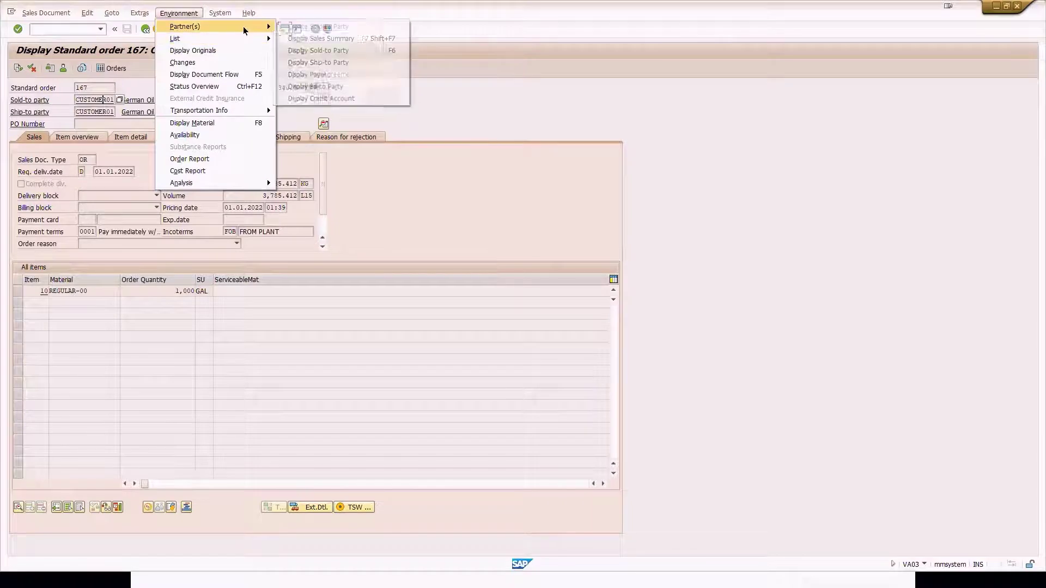
{"action": "left_click", "coordinate": [293, 51]}
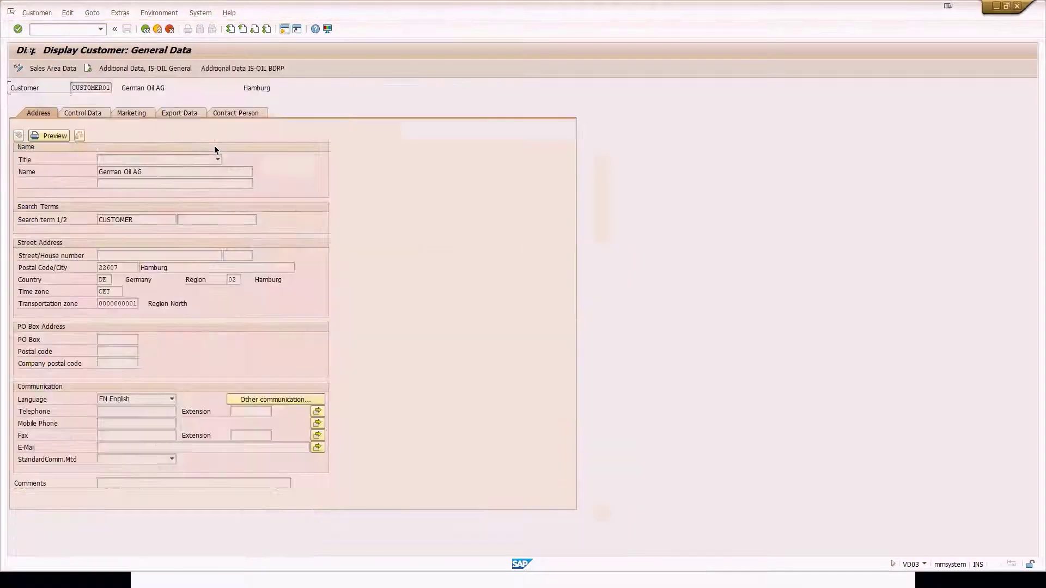
Open the customer's sales area data and check the division and the customer pricing procedure.
{"action": "left_click", "coordinate": [54, 67]}
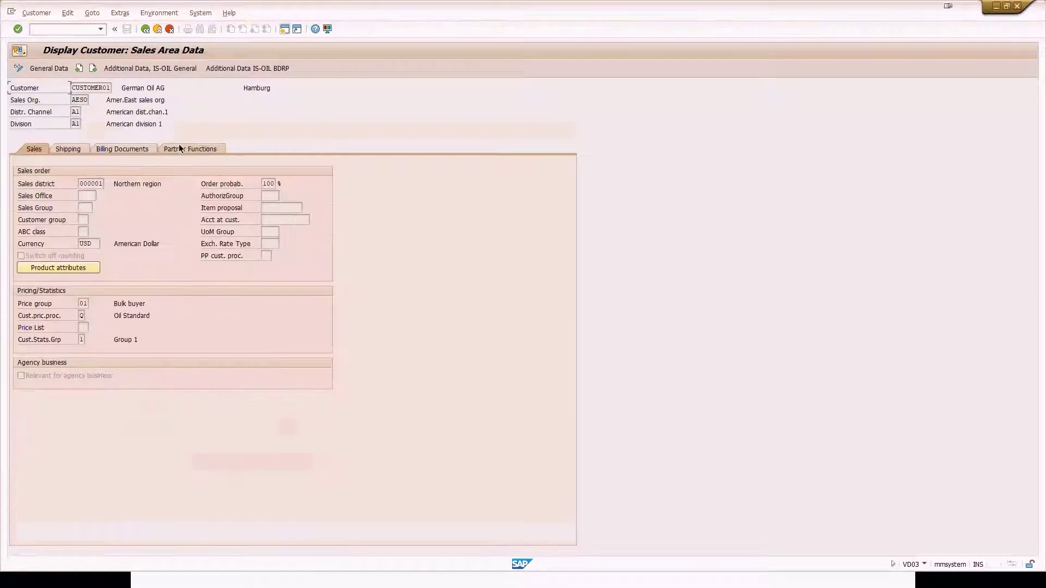
{"action": "left_click", "coordinate": [76, 124]}
{"action": "left_click", "coordinate": [80, 315]}
In the pricing procedure determination view, mark the AESO/A1/A1 entry with procedures A and Q instead of the one with customer procedure 1.
{"action": "key", "text": "alt+Tab"}
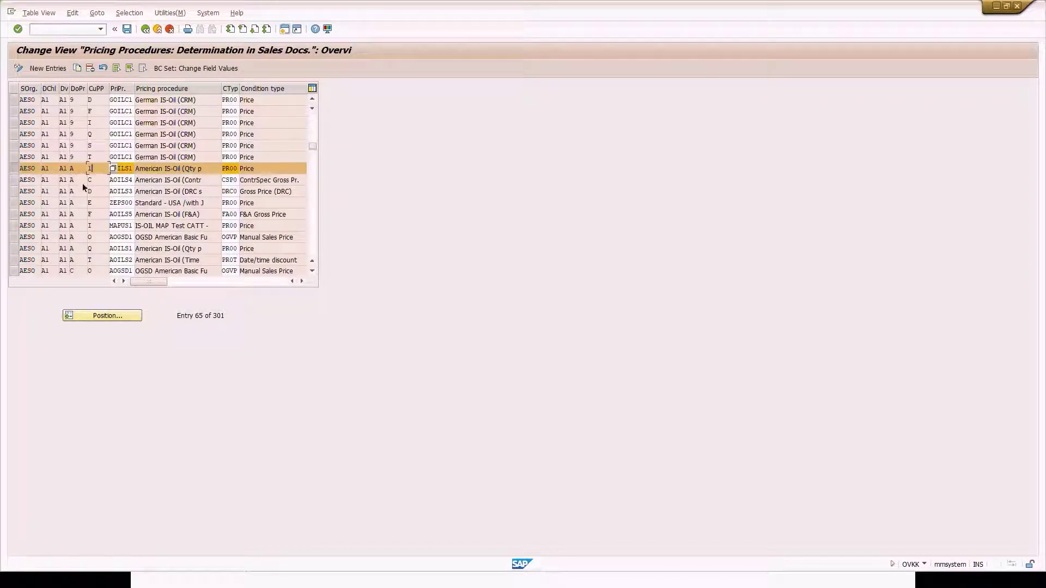
{"action": "left_click", "coordinate": [16, 250]}
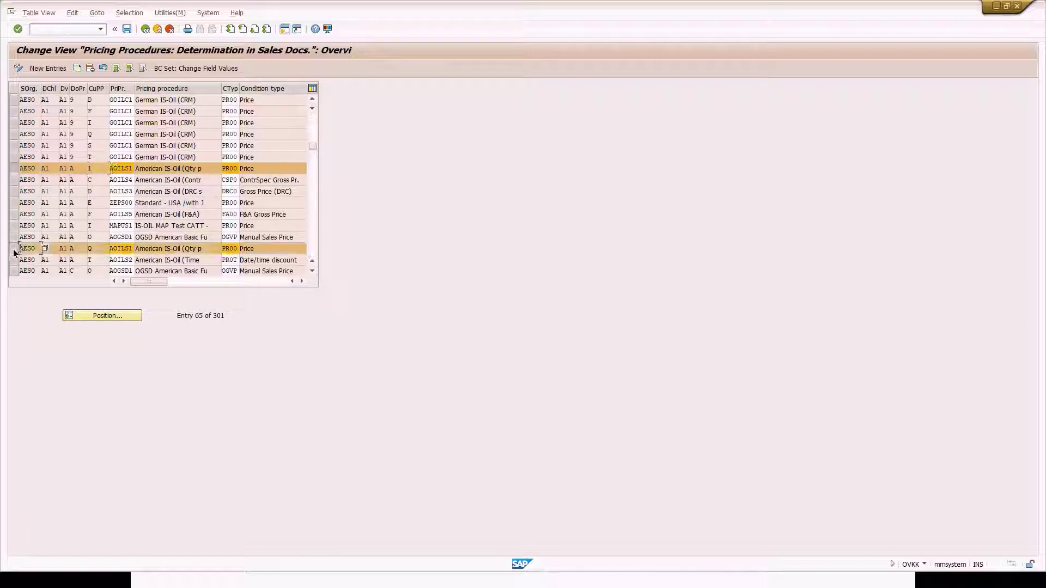
{"action": "left_click", "coordinate": [12, 168]}
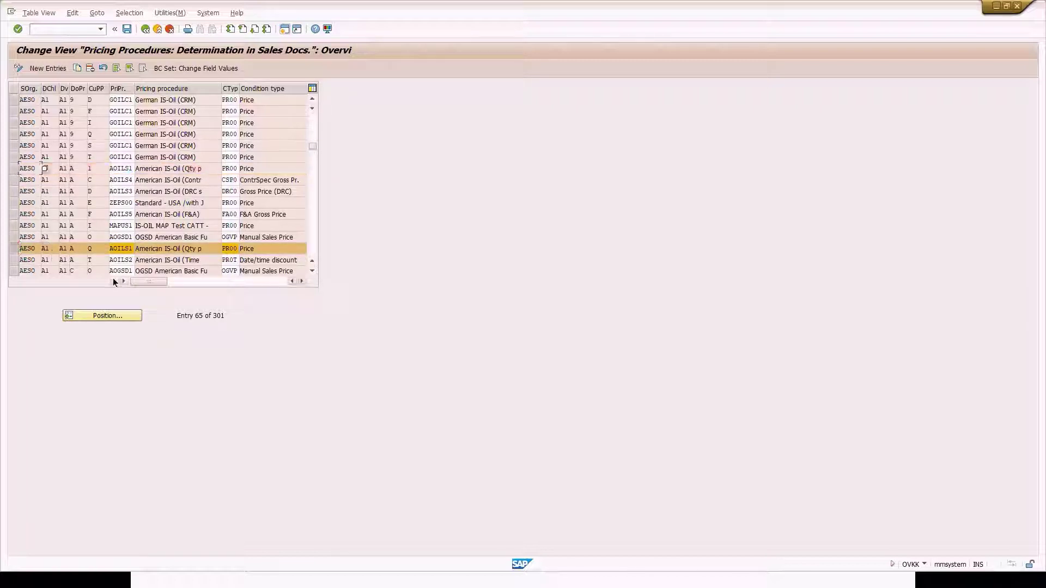
{"action": "left_click", "coordinate": [34, 249]}
{"action": "key", "text": "Tab"}
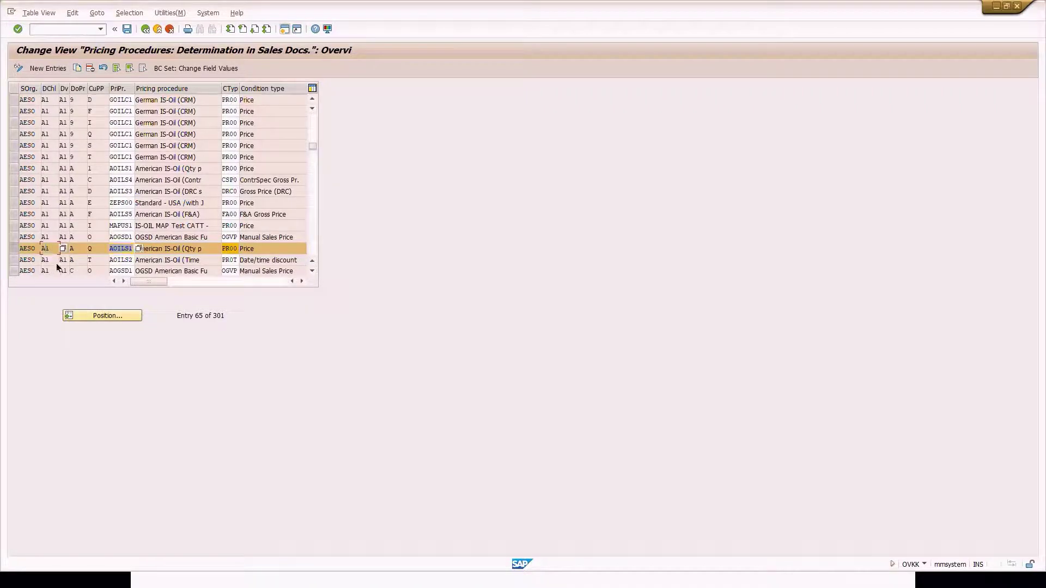
{"action": "left_click", "coordinate": [71, 249]}
{"action": "key", "text": "Tab"}
Leave the customer record, reopen the order's header data and check the pricing procedure in Pricing and Statistics.
{"action": "key", "text": "alt+Tab"}
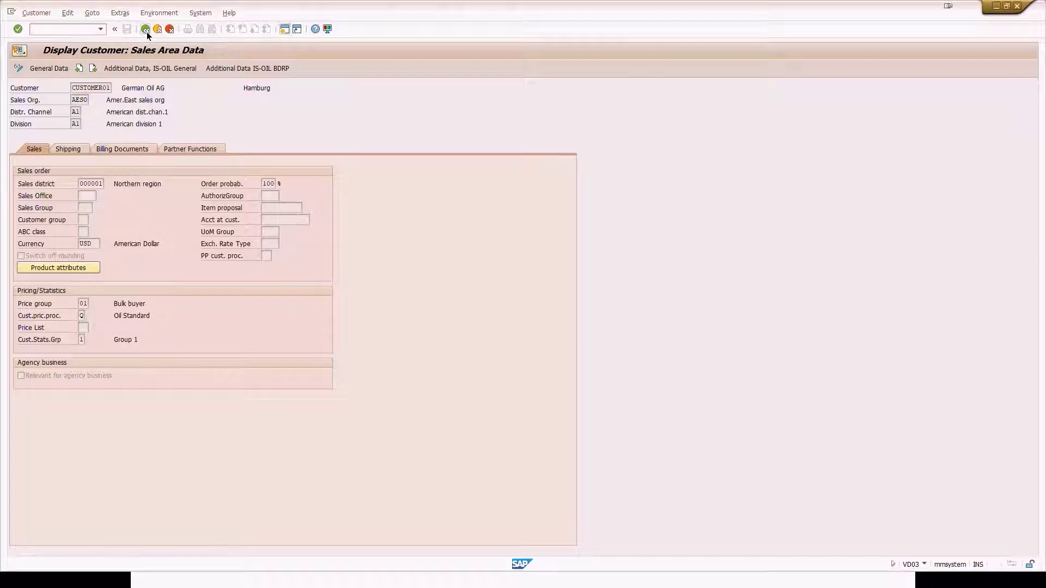
{"action": "left_click", "coordinate": [146, 31]}
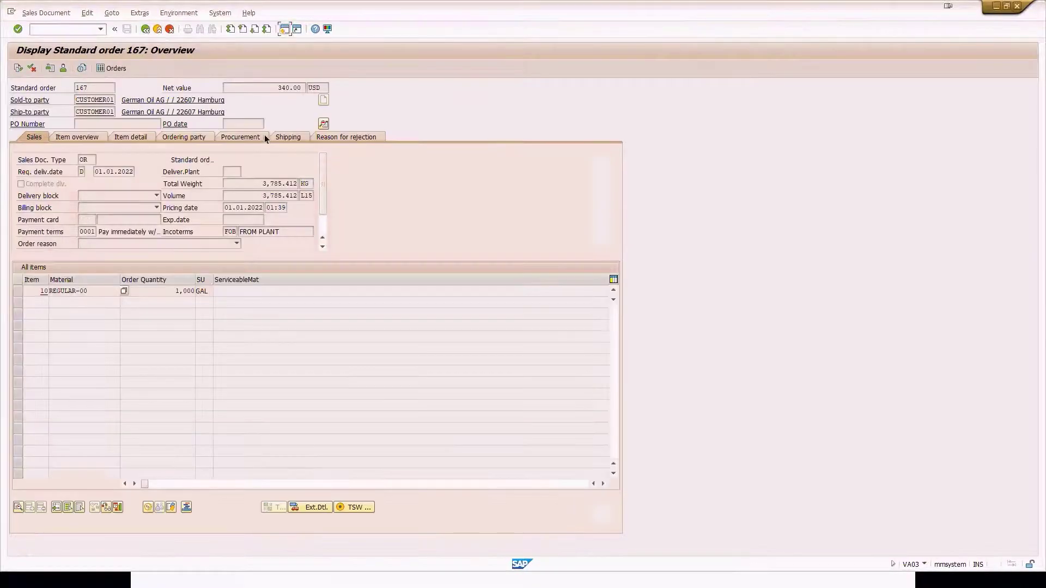
{"action": "left_click", "coordinate": [322, 123]}
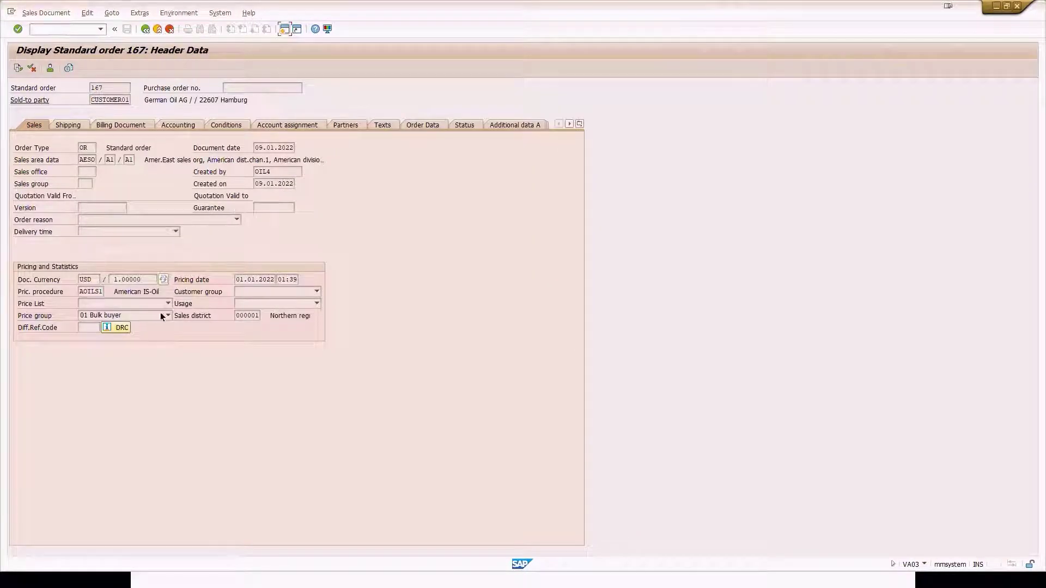
{"action": "left_click_drag", "start_coordinate": [79, 291], "coordinate": [94, 294]}
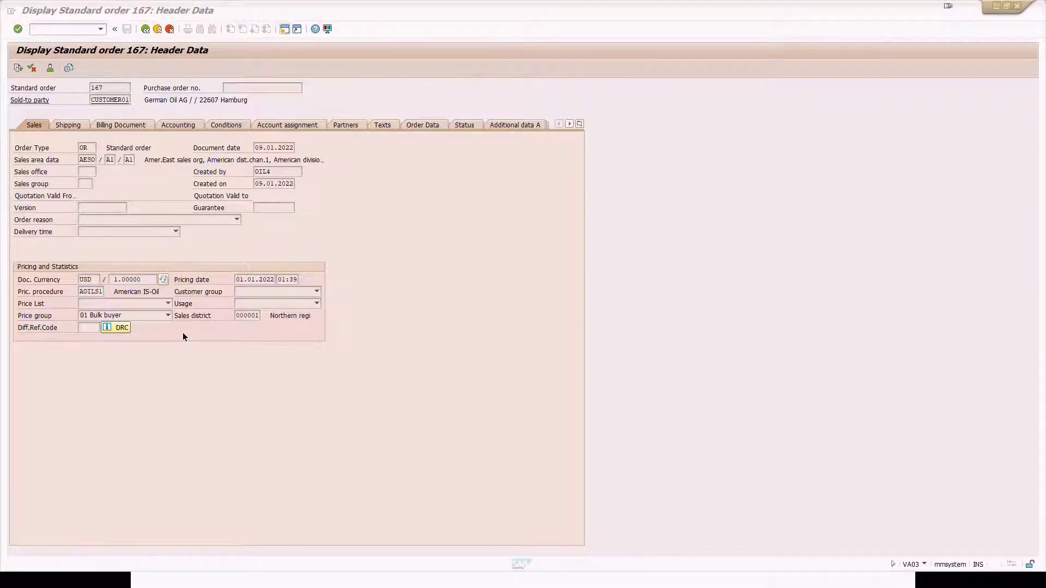
Switch to the Excel workbook, enter the heading "SD Pricing Procedure" in cell H8 and autofit column H.
{"action": "key", "text": "alt+Tab"}
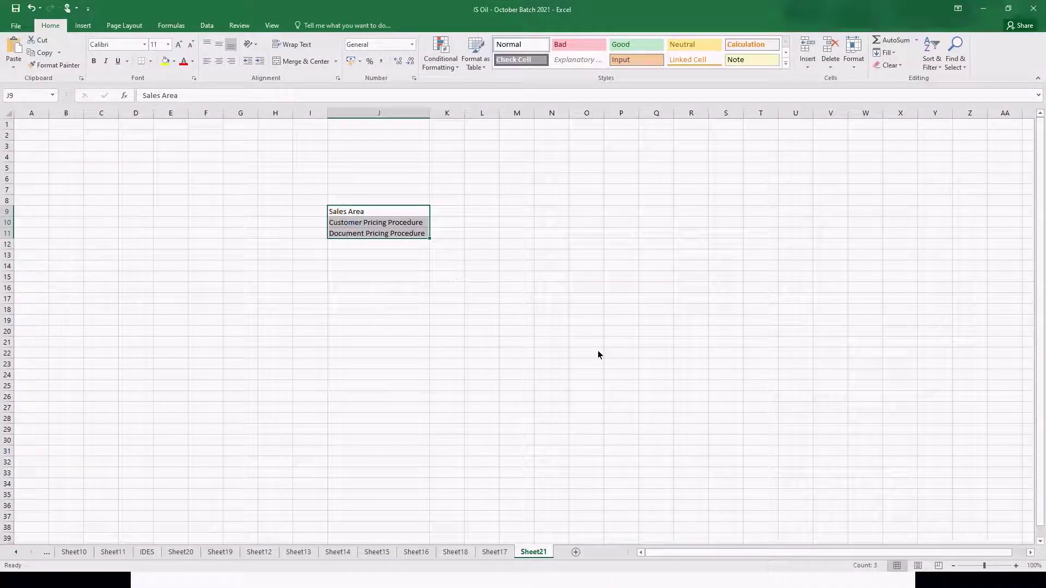
{"action": "left_click", "coordinate": [276, 201]}
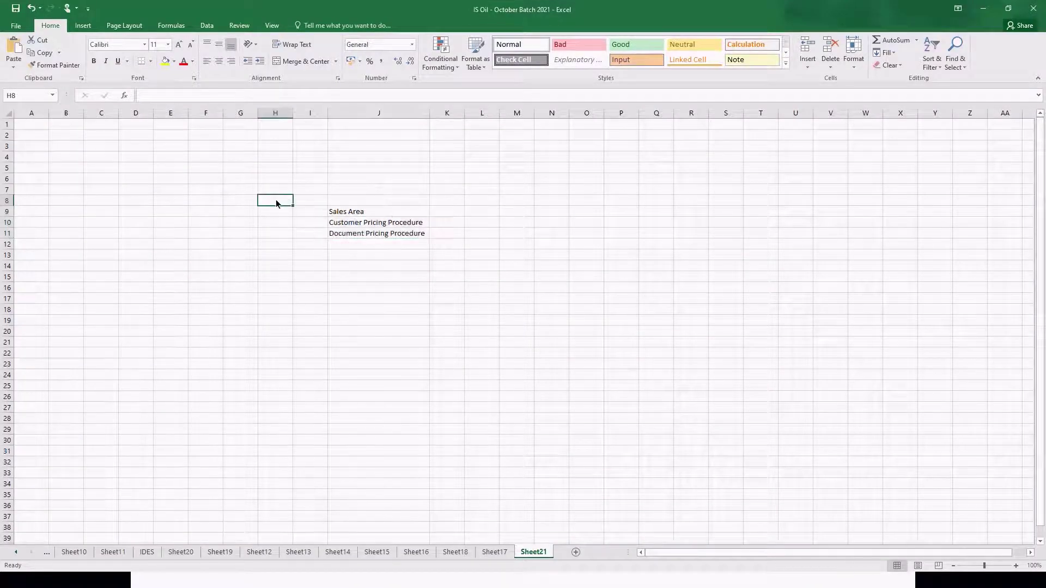
{"action": "type", "text": "SD Pr"}
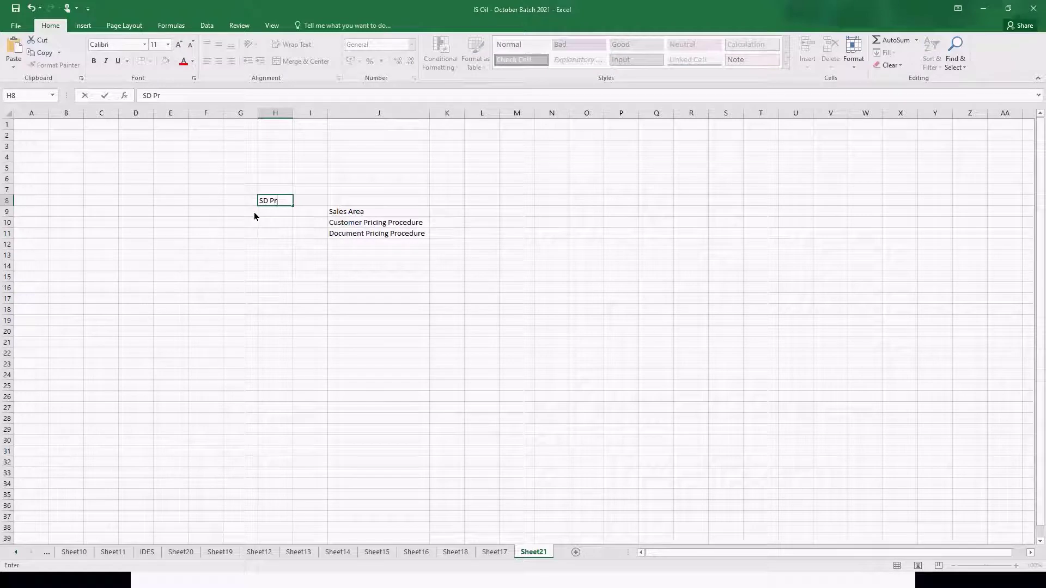
{"action": "type", "text": "icing Prco"}
{"action": "key", "text": "BackSpace"}
{"action": "key", "text": "BackSpace"}
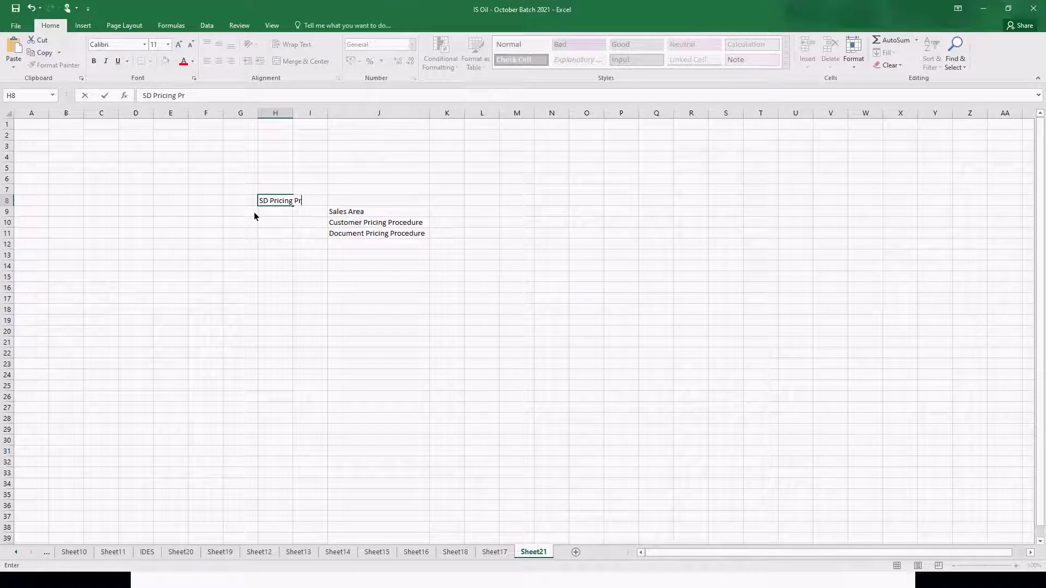
{"action": "type", "text": "ocedure"}
{"action": "key", "text": "Return"}
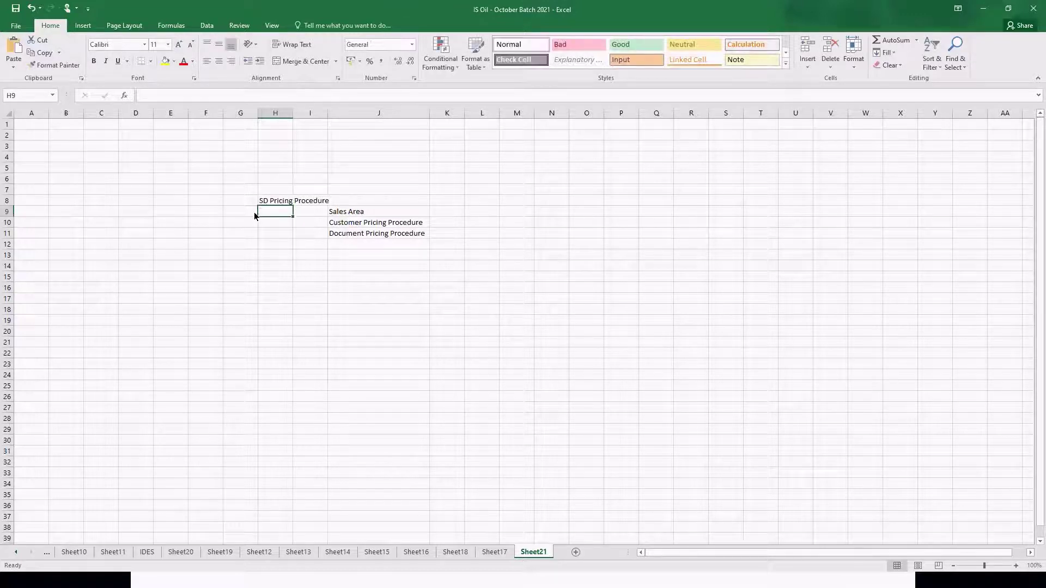
{"action": "double_click", "coordinate": [293, 113]}
Review the Sales Area, Customer Pricing Procedure and Document Pricing Procedure cells listed in column J.
{"action": "left_click", "coordinate": [424, 212]}
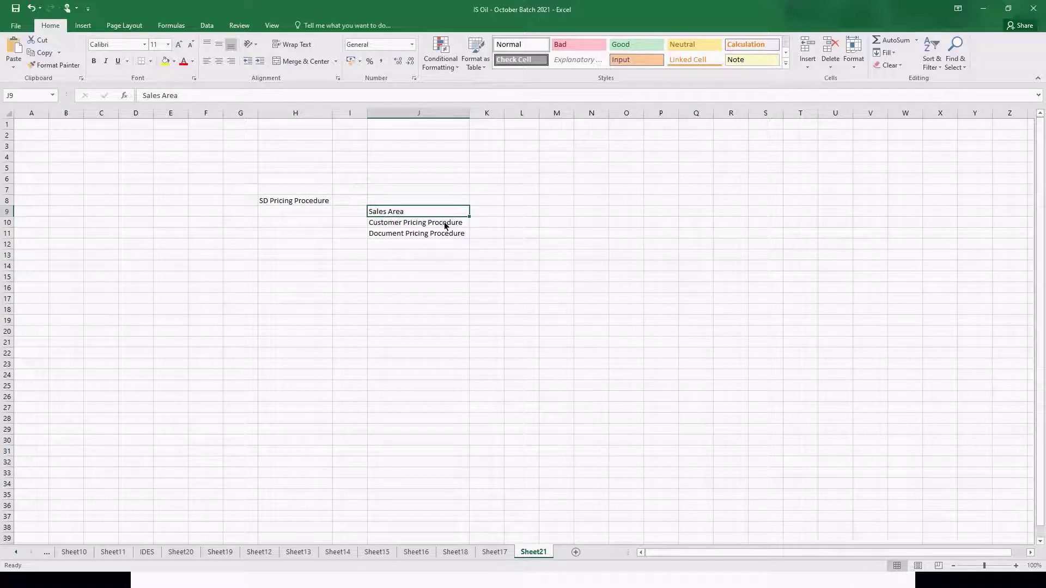
{"action": "left_click", "coordinate": [435, 226]}
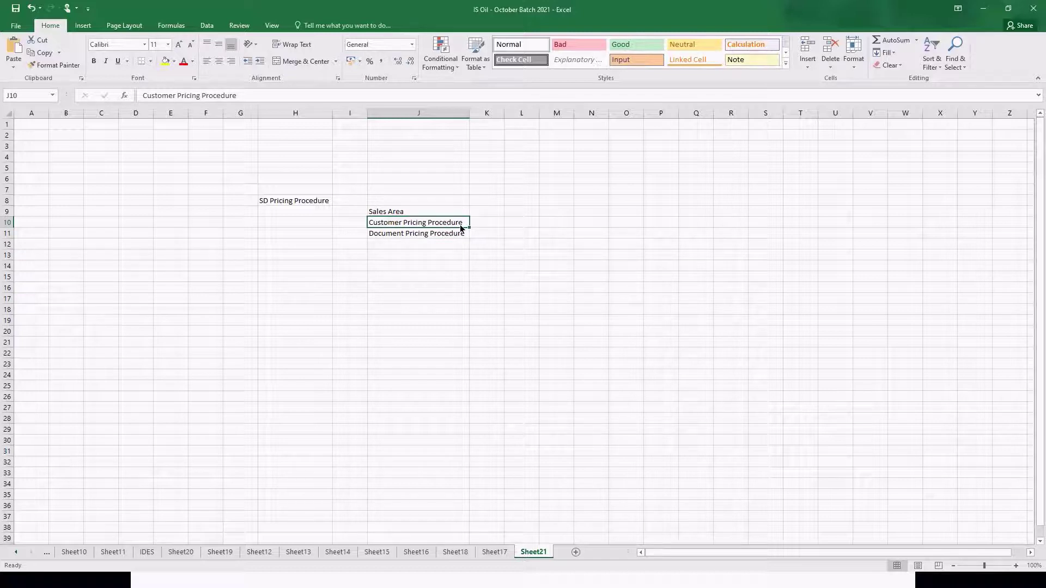
{"action": "left_click", "coordinate": [392, 212]}
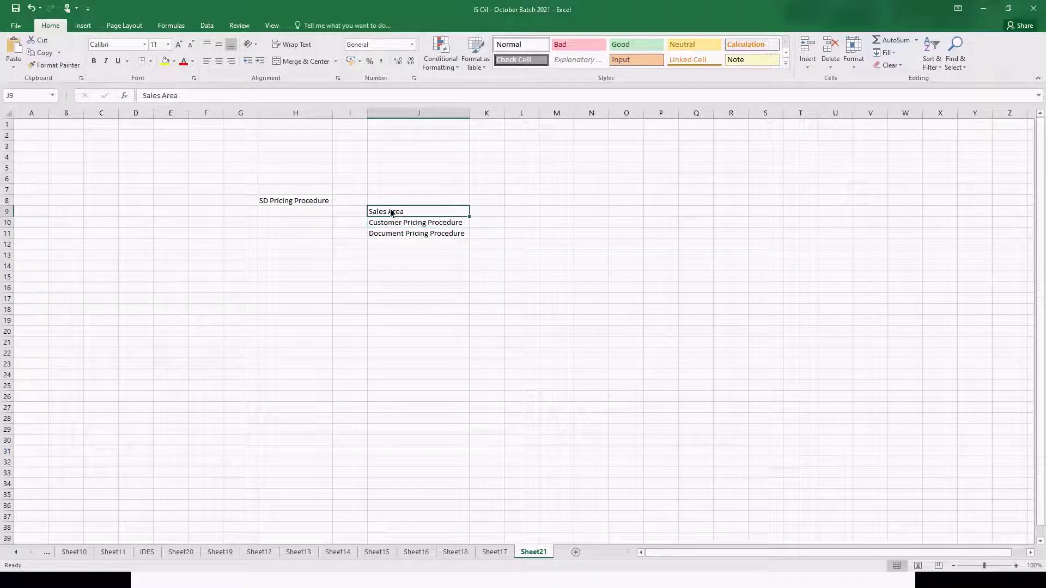
{"action": "left_click", "coordinate": [404, 224]}
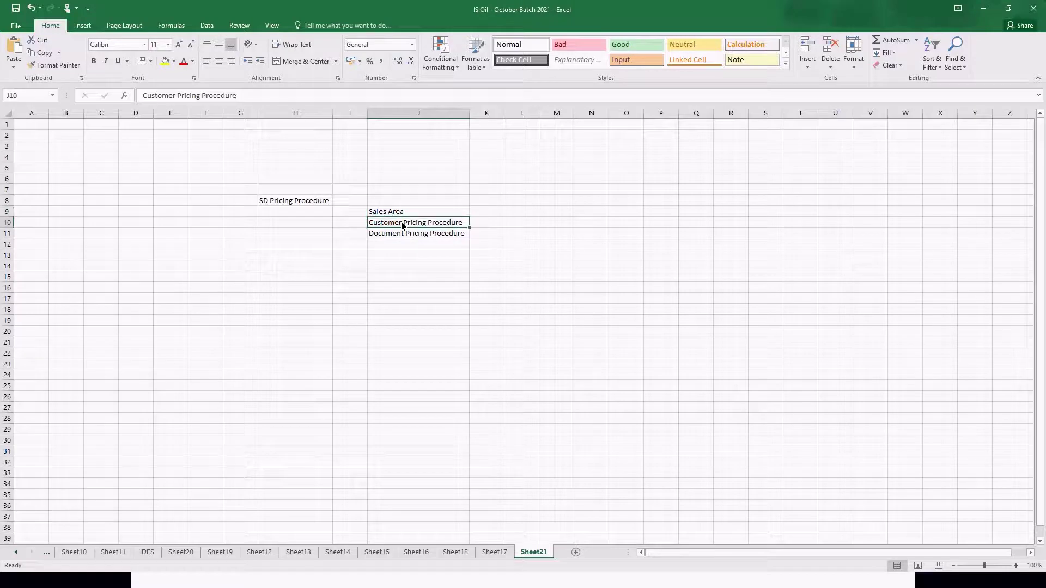
{"action": "left_click", "coordinate": [391, 234]}
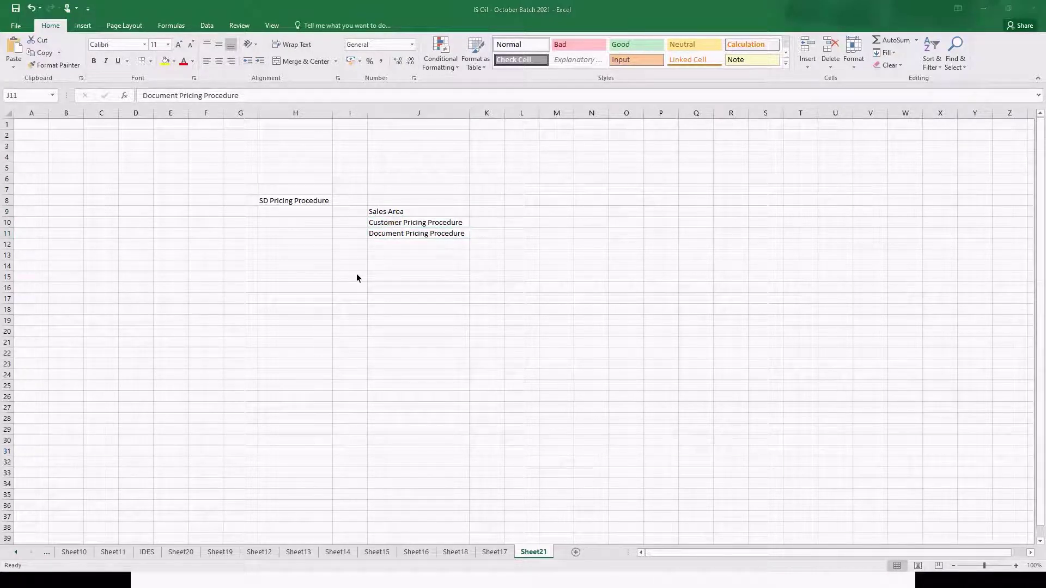
Switch back to SAP, leave the order's header data and check the AESO/A1/A1 determination entry with procedures A and Q.
{"action": "key", "text": "alt+Tab"}
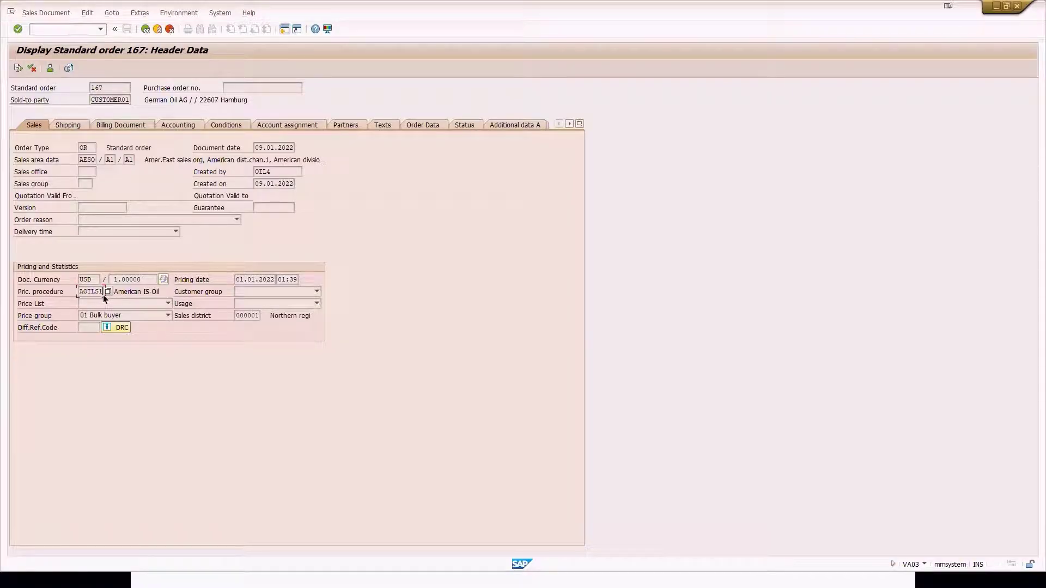
{"action": "left_click", "coordinate": [145, 29]}
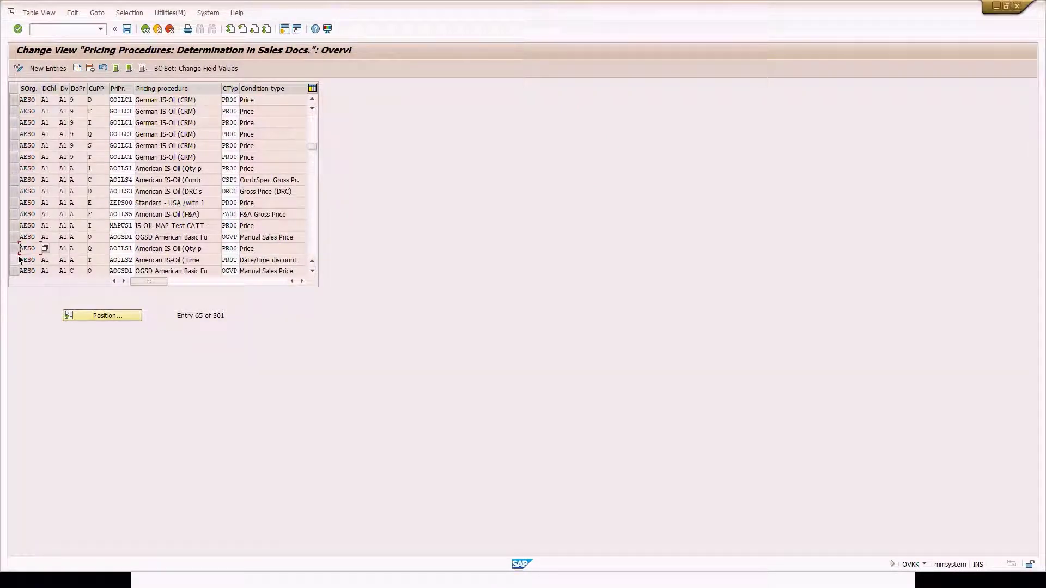
{"action": "left_click", "coordinate": [14, 248]}
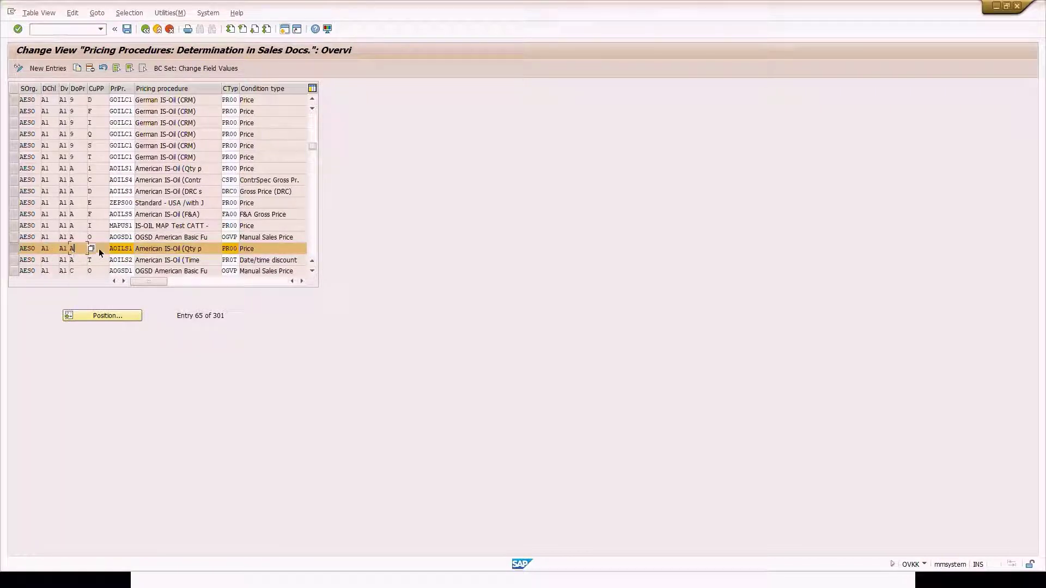
{"action": "left_click", "coordinate": [13, 249]}
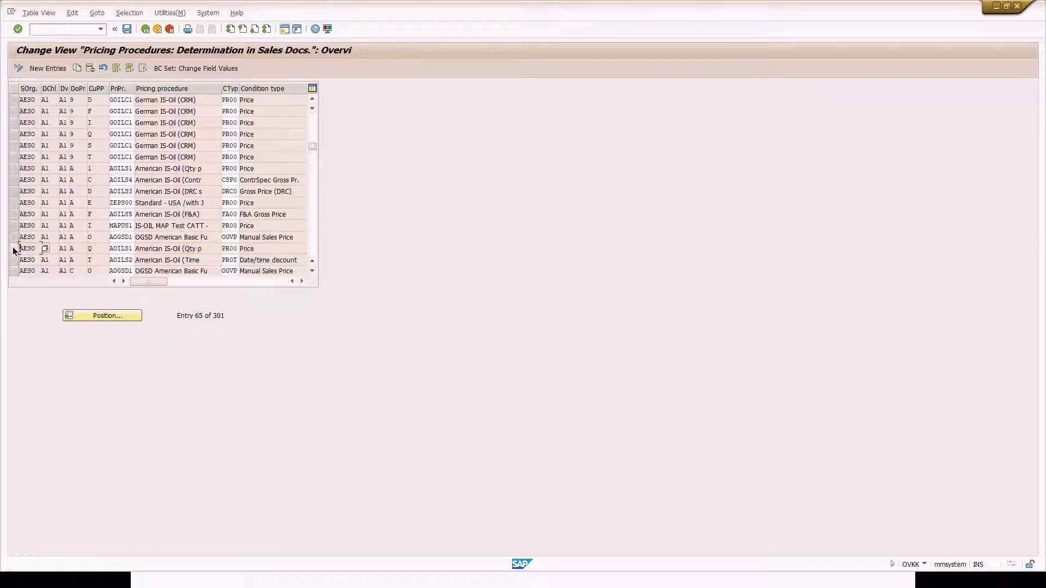
Return to the pricing procedure activity list and reopen Define Pricing Procedure Determination.
{"action": "left_click", "coordinate": [145, 29]}
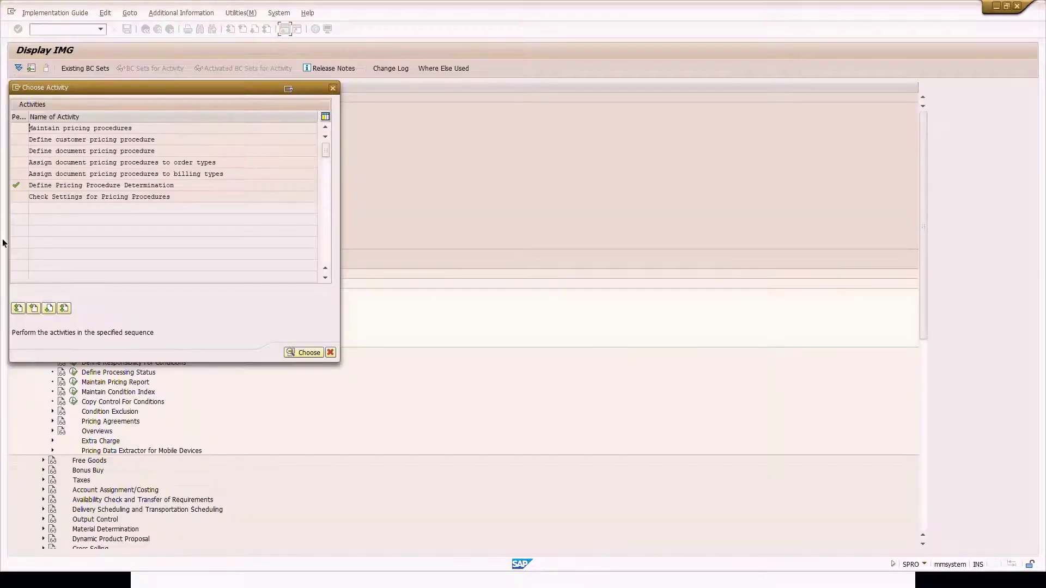
{"action": "left_click_drag", "start_coordinate": [85, 92], "coordinate": [309, 107]}
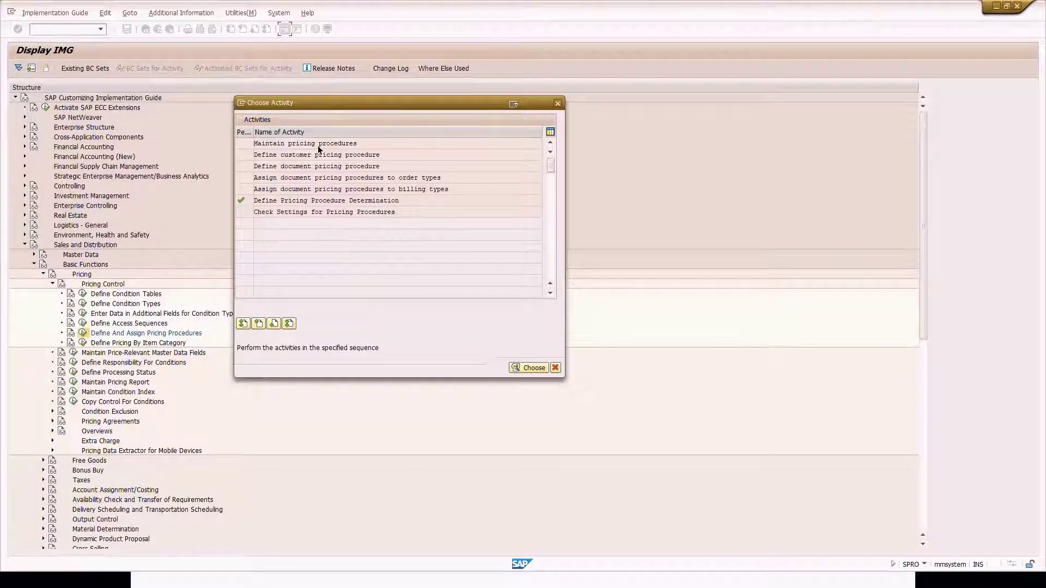
{"action": "left_click", "coordinate": [311, 181]}
{"action": "left_click", "coordinate": [308, 189]}
{"action": "double_click", "coordinate": [283, 202]}
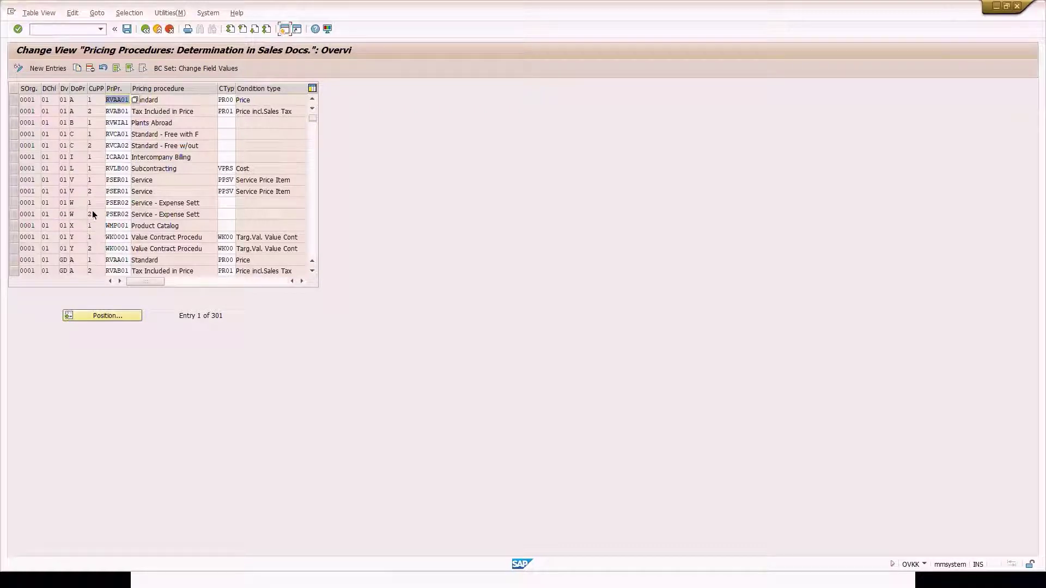
Leave the determination view, examine the codes under Define customer pricing procedure and return to the activity list.
{"action": "left_click", "coordinate": [142, 29]}
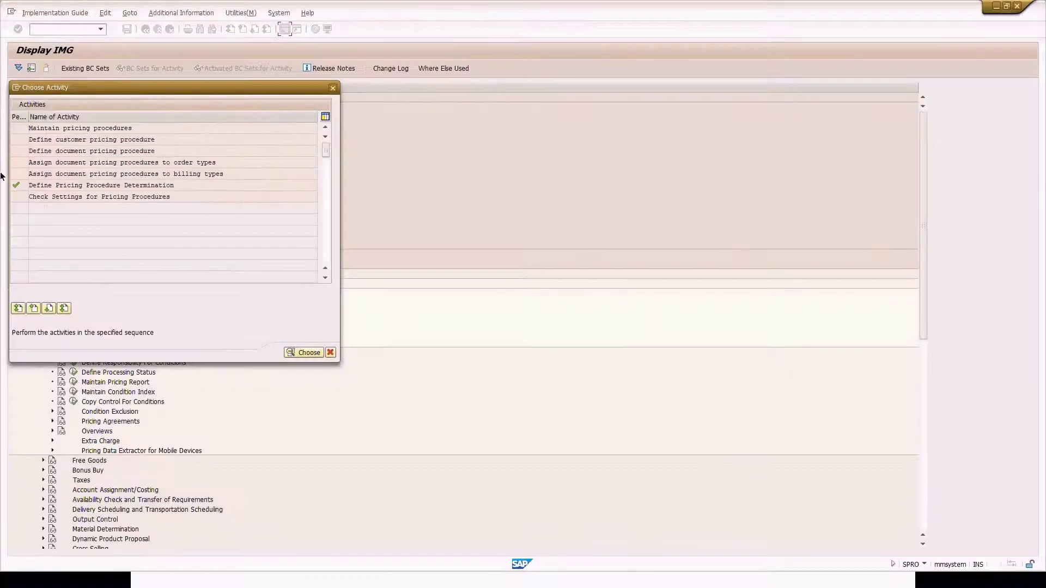
{"action": "left_click_drag", "start_coordinate": [134, 88], "coordinate": [372, 73]}
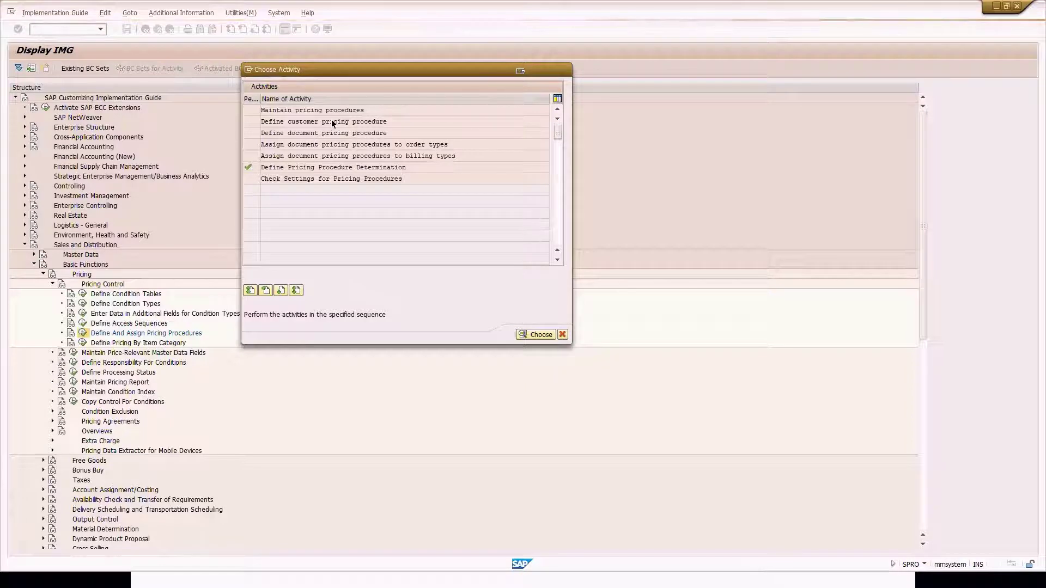
{"action": "double_click", "coordinate": [333, 122]}
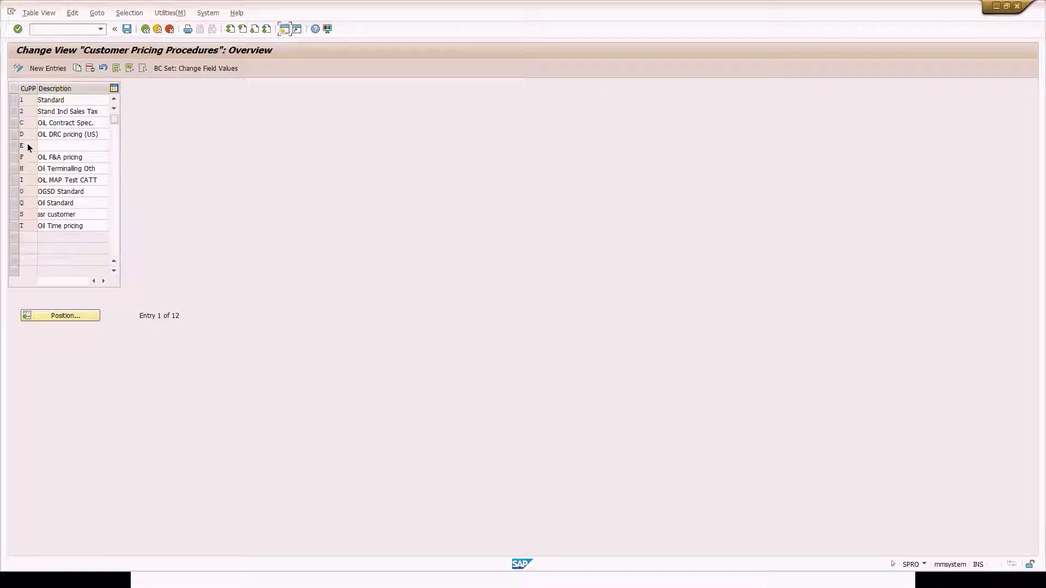
{"action": "left_click", "coordinate": [26, 103]}
{"action": "left_click", "coordinate": [145, 29]}
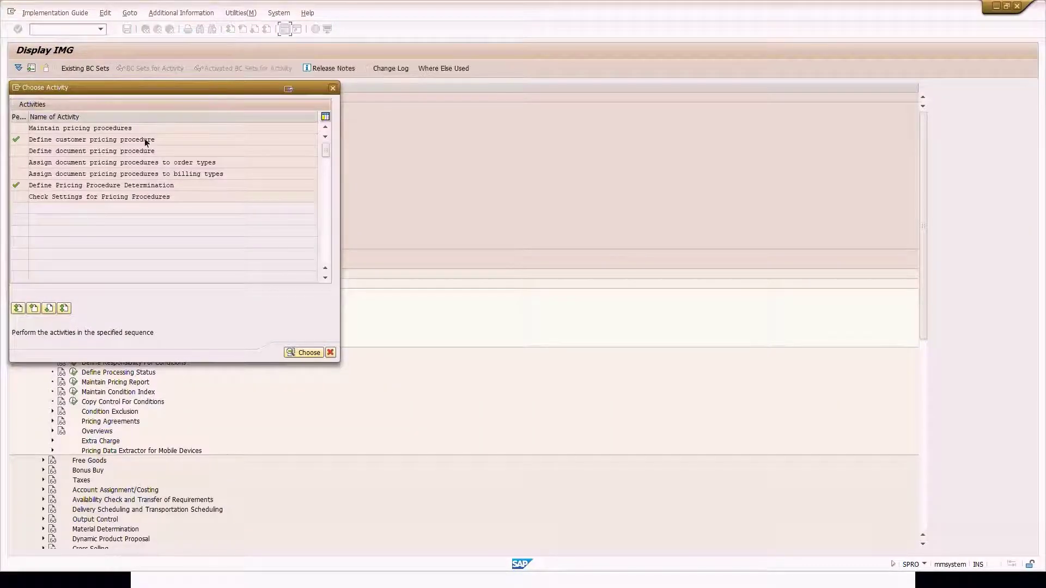
Select the Define document pricing procedure activity, and in Excel review the sales area, customer and document pricing procedure criteria.
{"action": "left_click", "coordinate": [112, 153]}
{"action": "double_click", "coordinate": [113, 154]}
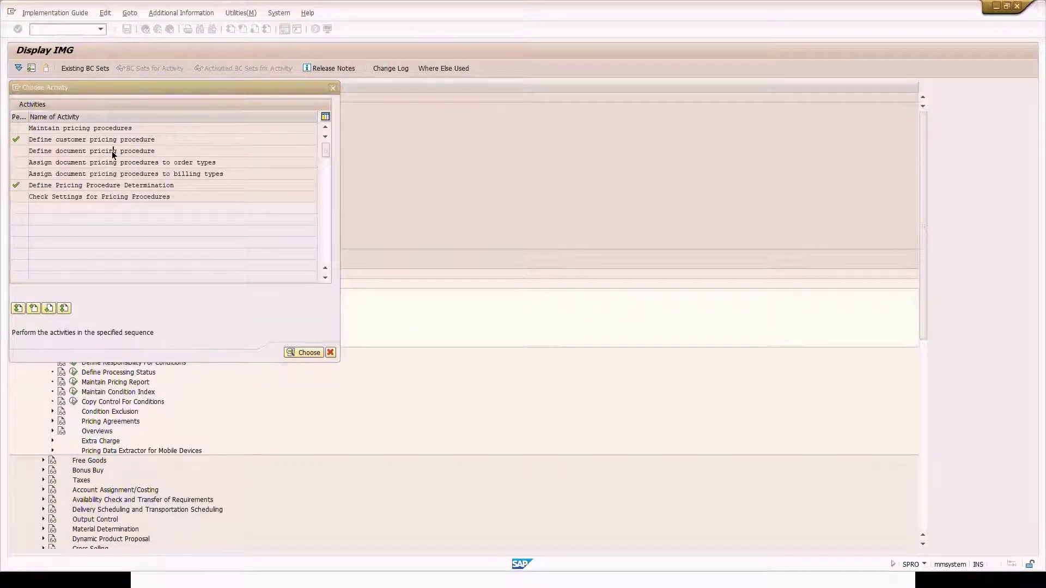
{"action": "key", "text": "alt+Tab"}
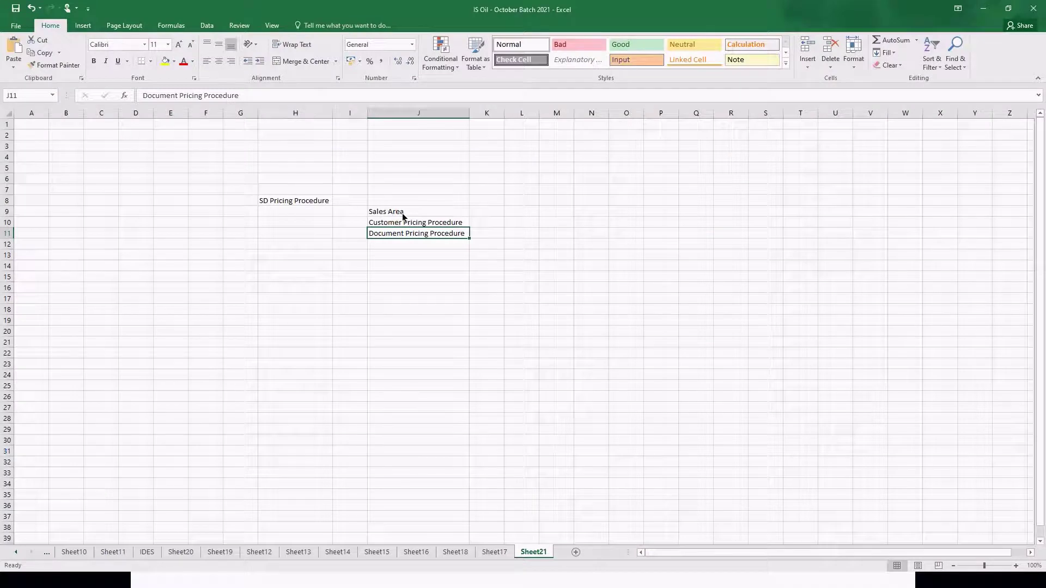
{"action": "left_click", "coordinate": [404, 213]}
{"action": "left_click", "coordinate": [488, 212]}
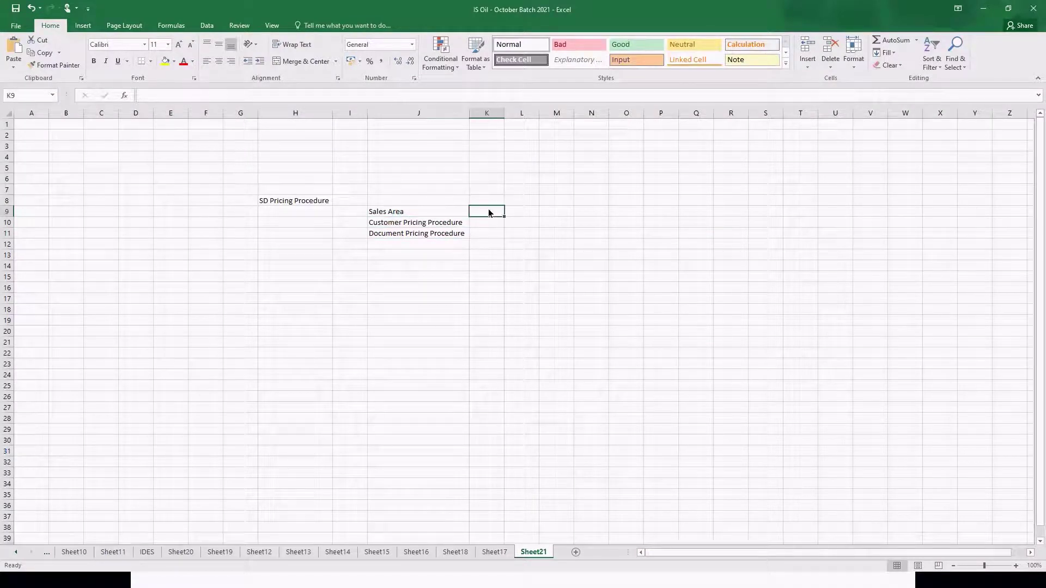
{"action": "left_click", "coordinate": [455, 227]}
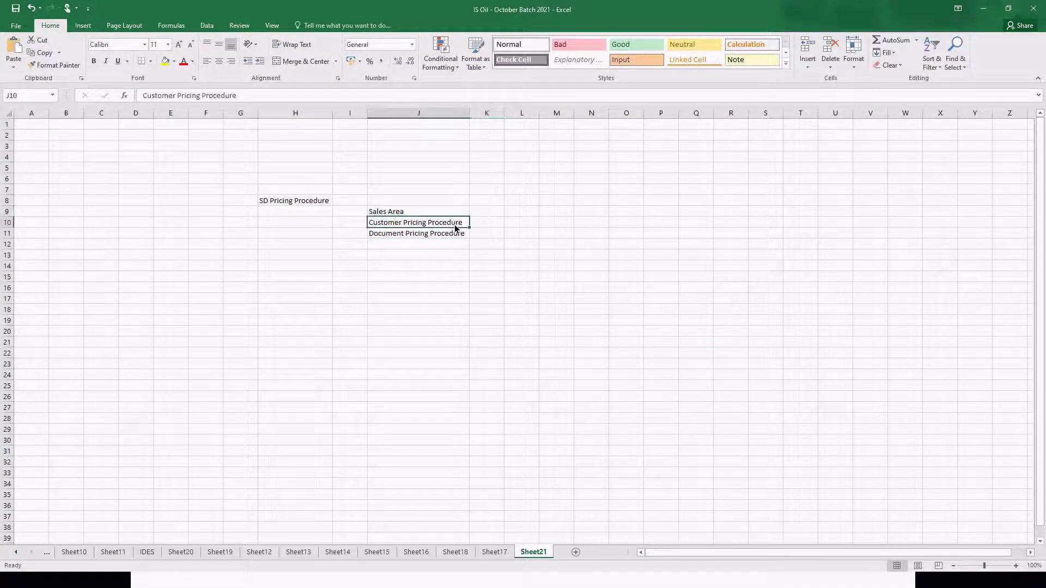
{"action": "left_click", "coordinate": [489, 228]}
{"action": "left_click", "coordinate": [521, 222]}
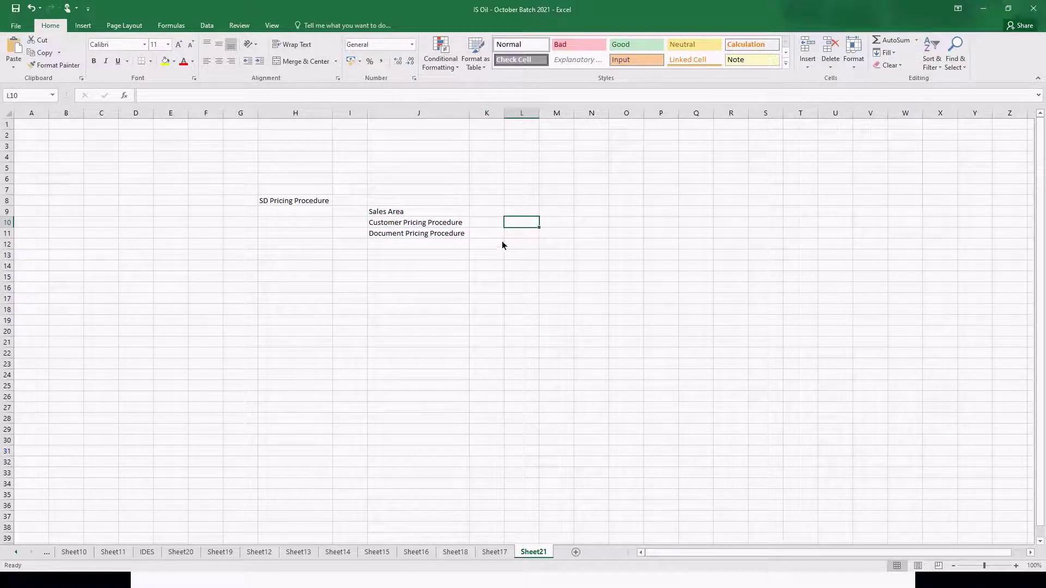
{"action": "left_click", "coordinate": [453, 237]}
{"action": "left_click", "coordinate": [521, 234]}
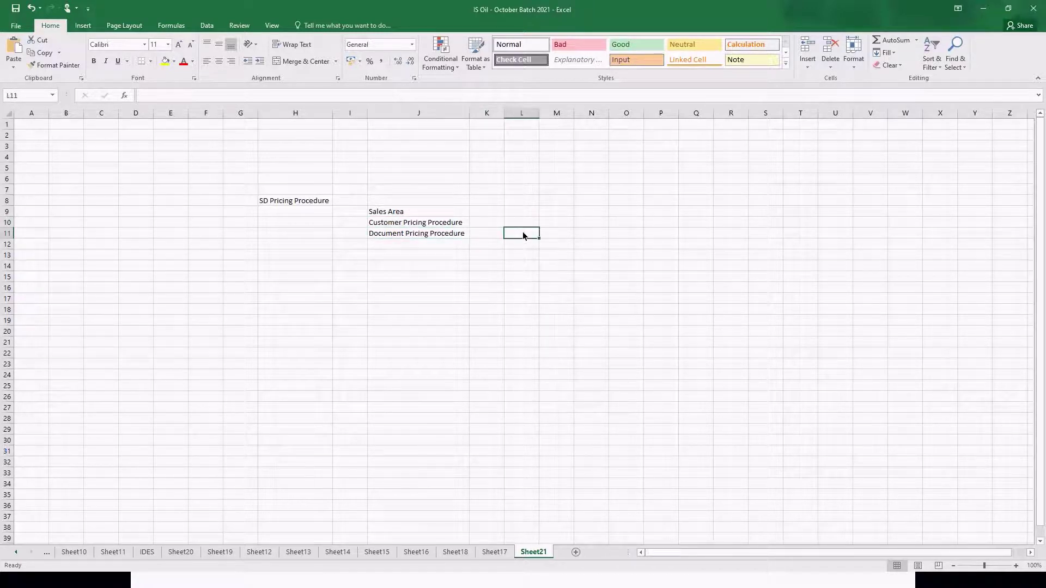
Switch to SAP, examine the codes under Define document pricing procedure and return to the activity list.
{"action": "key", "text": "alt+Tab"}
{"action": "left_click", "coordinate": [107, 154]}
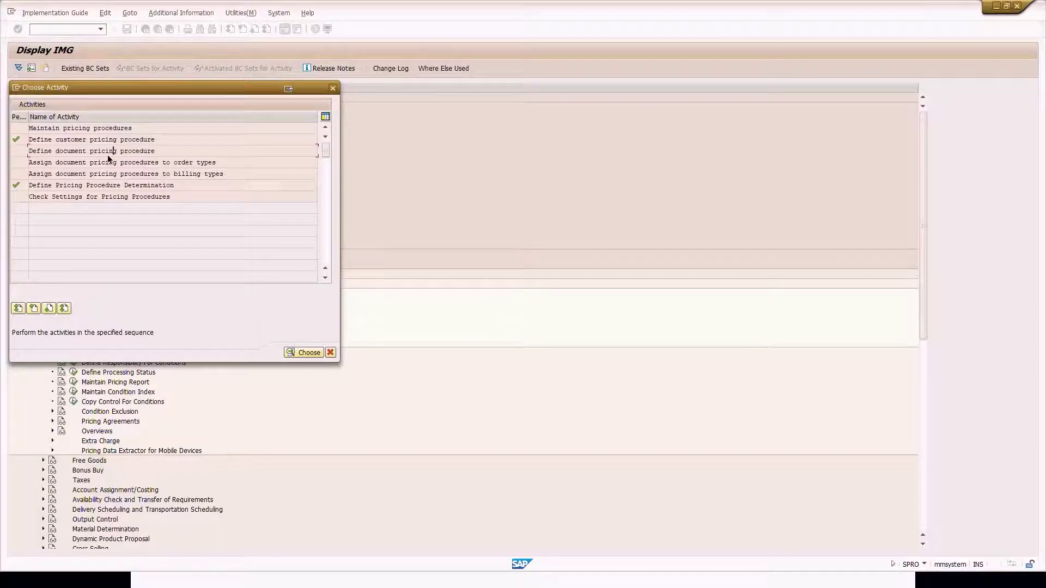
{"action": "double_click", "coordinate": [109, 156]}
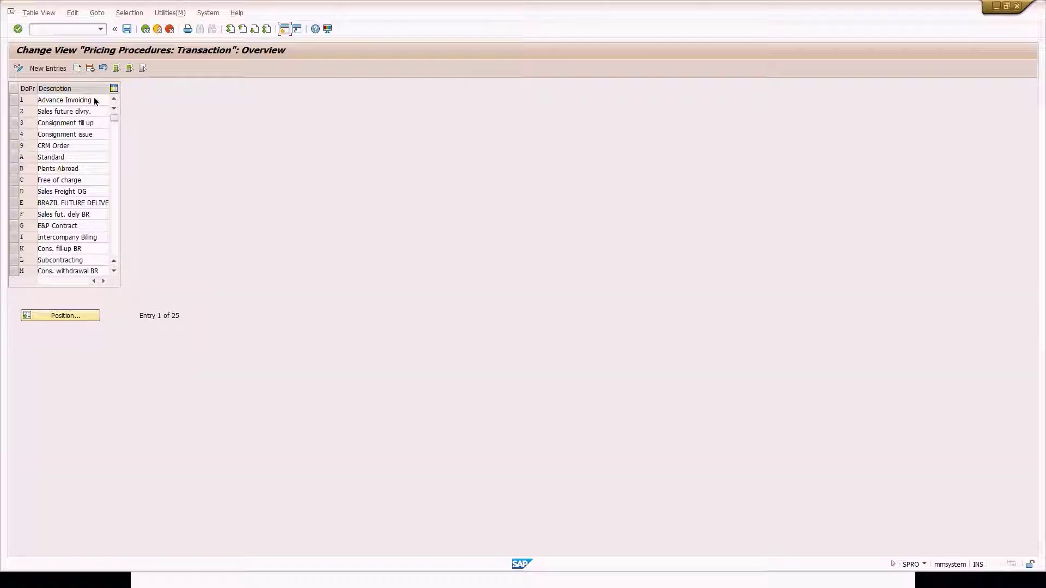
{"action": "left_click", "coordinate": [144, 30]}
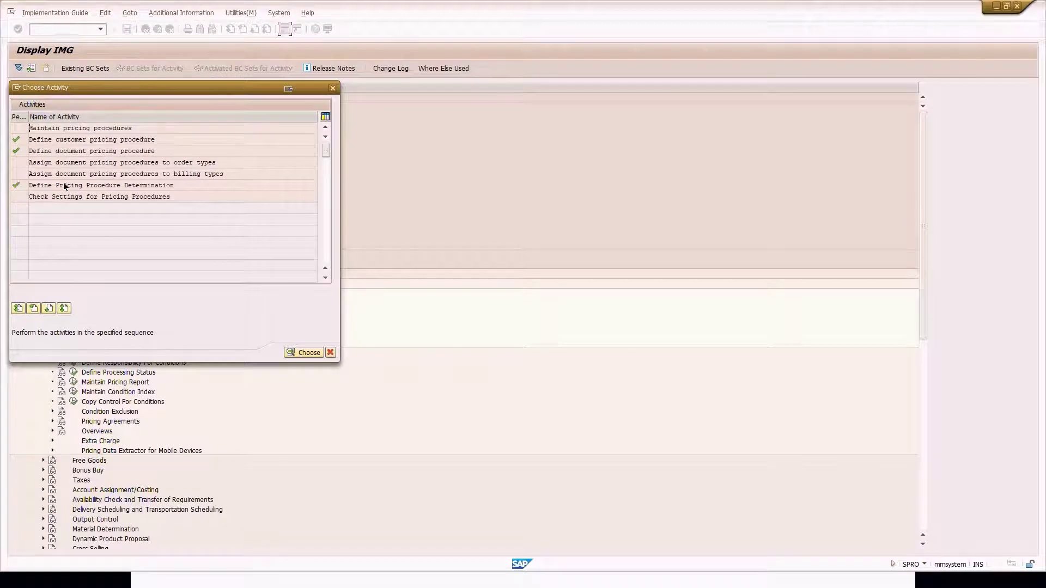
Reopen Define Pricing Procedure Determination, inspect the Product Catalog entry's distribution channel values and procedure keys, and return to the activity list.
{"action": "double_click", "coordinate": [65, 186]}
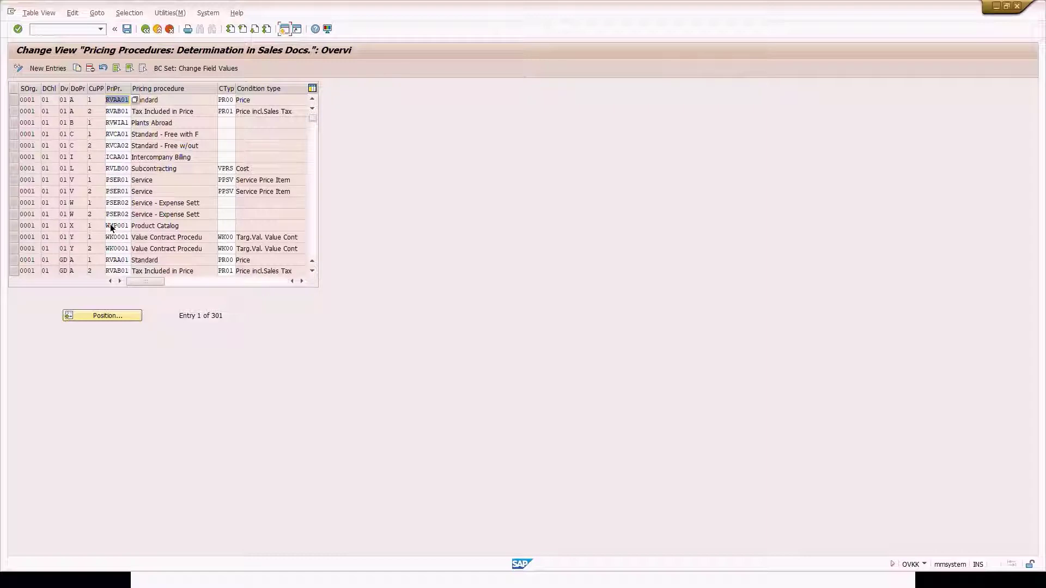
{"action": "left_click", "coordinate": [35, 224]}
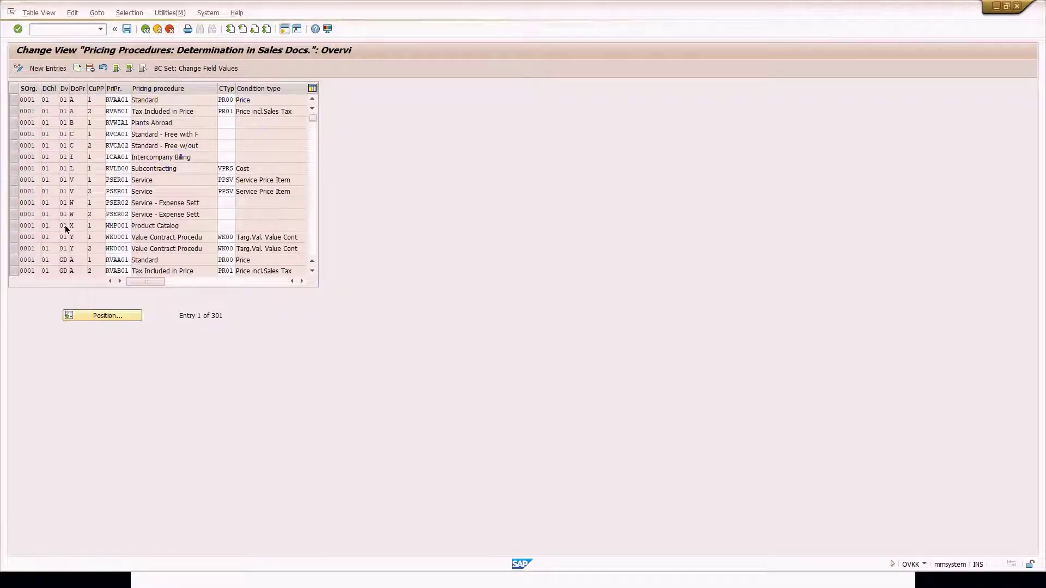
{"action": "key", "text": "F4"}
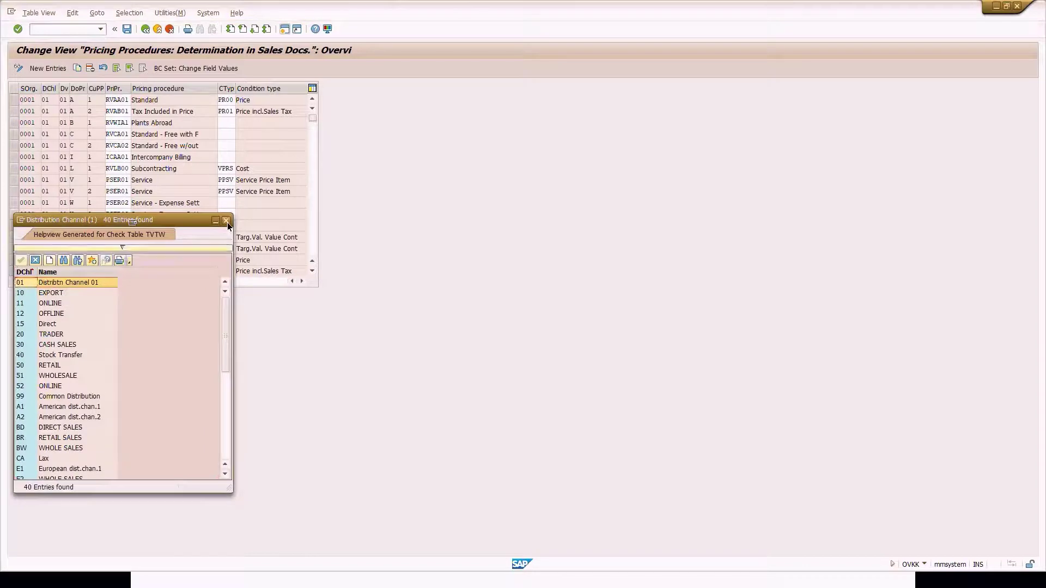
{"action": "left_click", "coordinate": [227, 222]}
{"action": "left_click", "coordinate": [81, 226]}
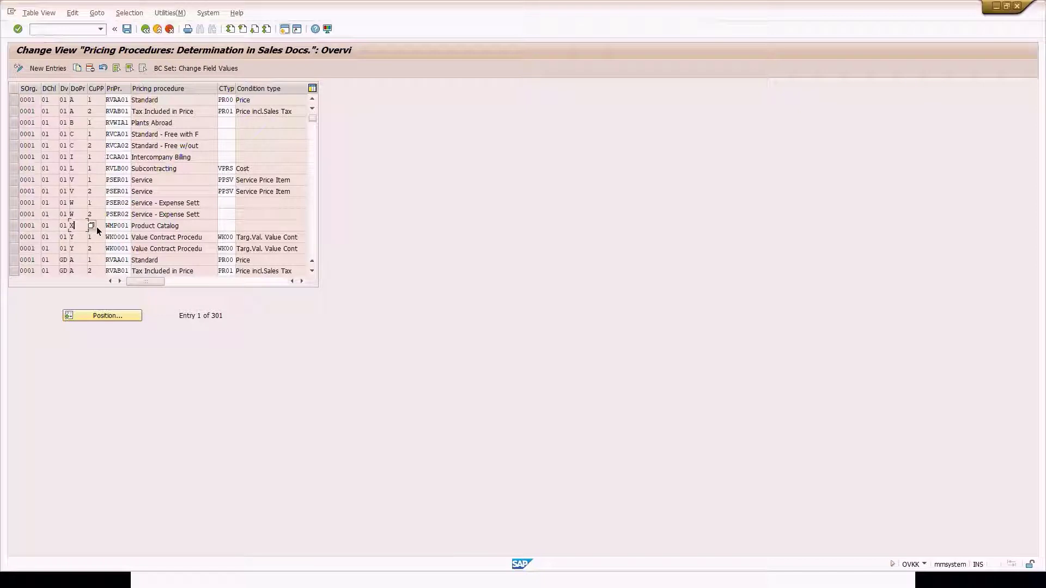
{"action": "left_click", "coordinate": [86, 227]}
{"action": "left_click", "coordinate": [145, 29]}
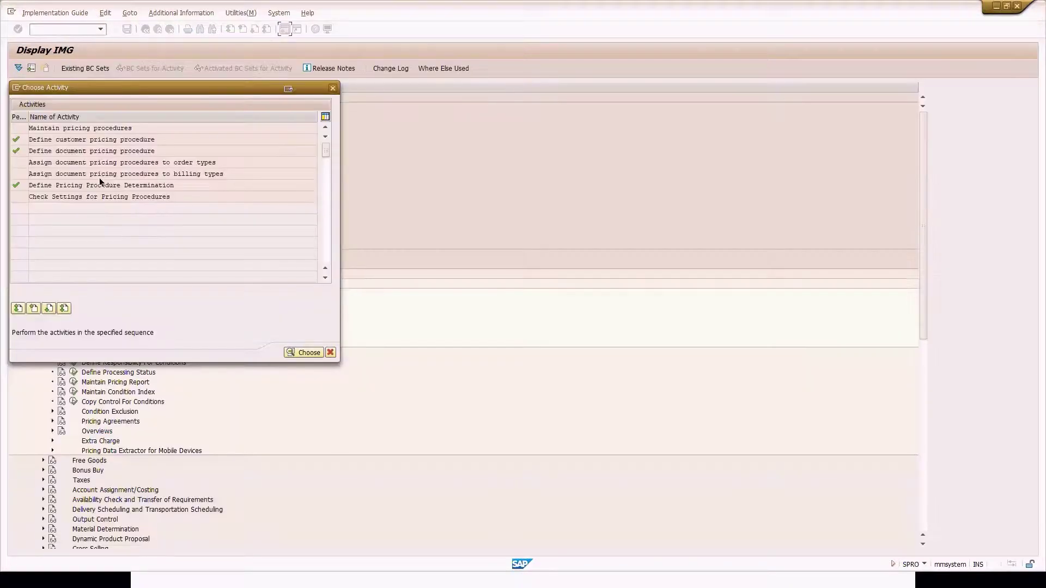
Reopen Define document pricing procedure, review its full list of codes and descriptions, and return to the activity list.
{"action": "double_click", "coordinate": [102, 151]}
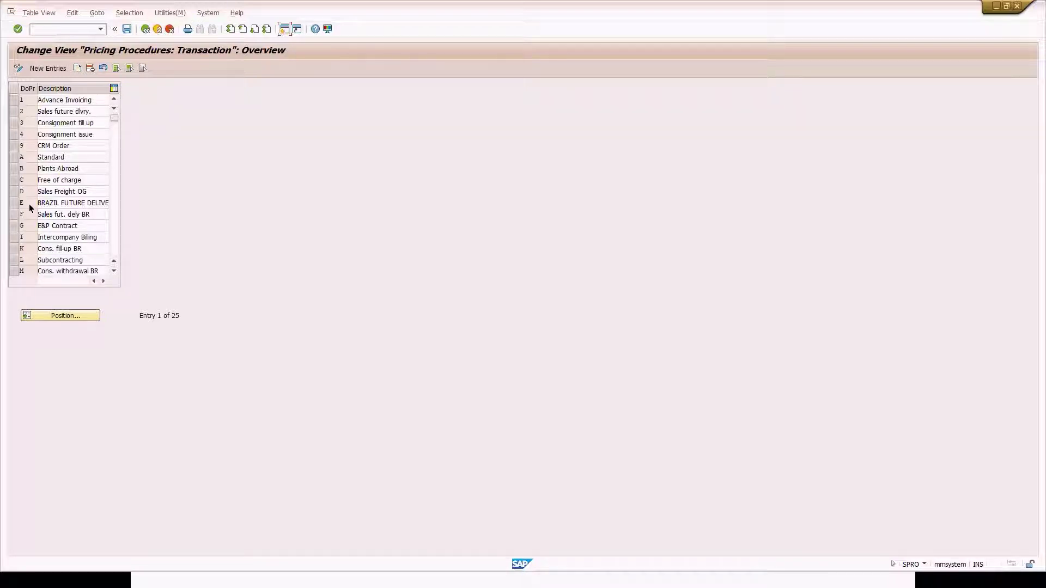
{"action": "scroll", "coordinate": [29, 204], "scroll_direction": "down", "scroll_amount": 5}
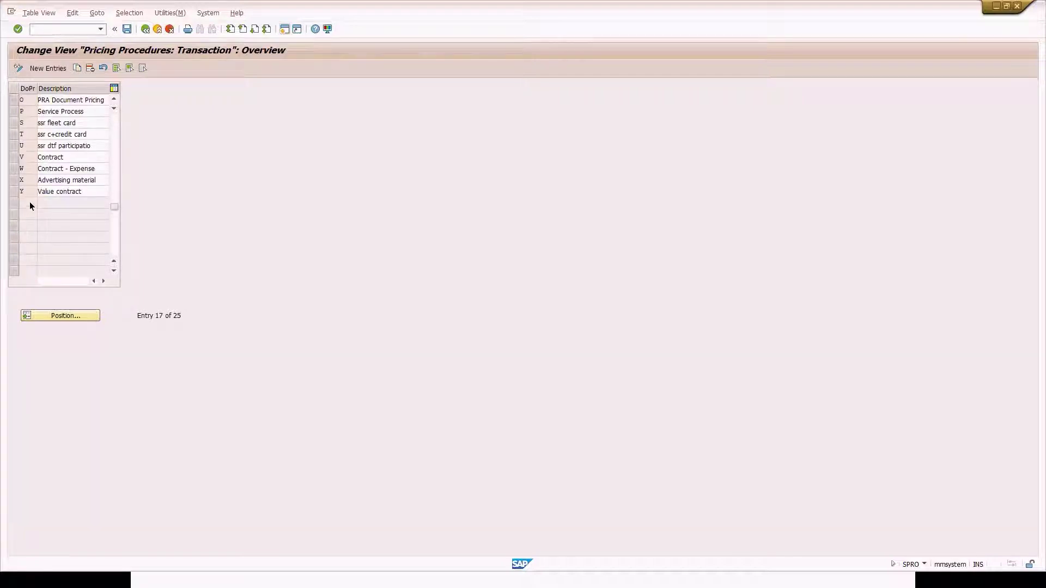
{"action": "scroll", "coordinate": [96, 110], "scroll_direction": "up", "scroll_amount": 5}
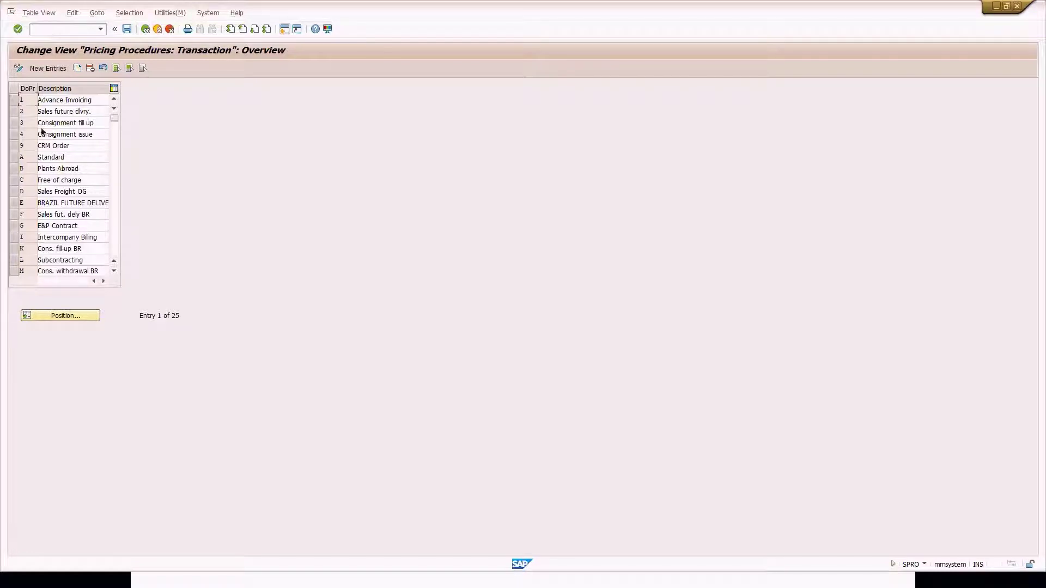
{"action": "left_click", "coordinate": [146, 31]}
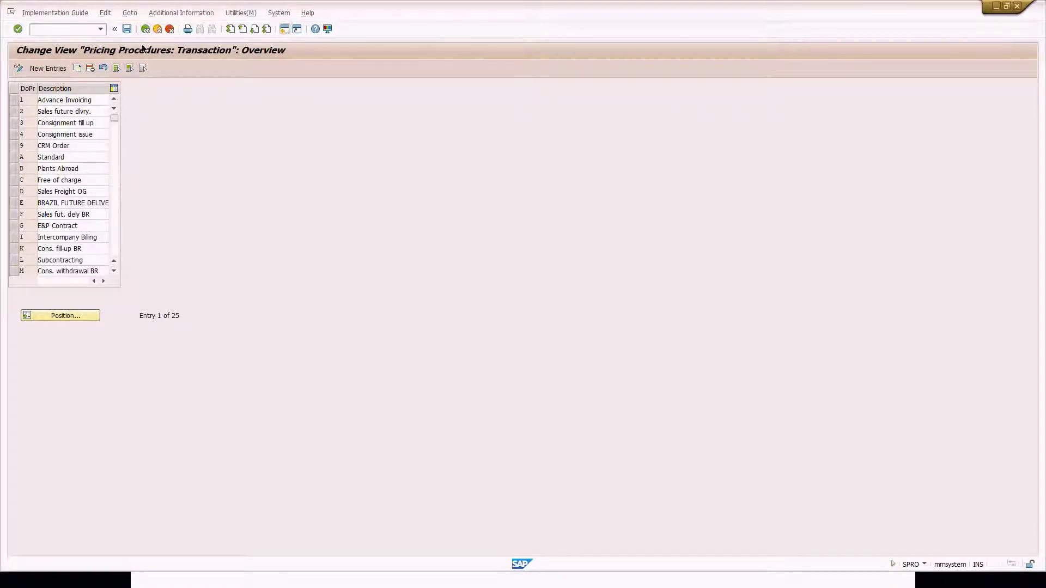
Move the activity list clear of the tree, revisit the Define Pricing Procedure Determination entries and return to the list.
{"action": "left_click_drag", "start_coordinate": [239, 94], "coordinate": [568, 127]}
{"action": "double_click", "coordinate": [406, 221]}
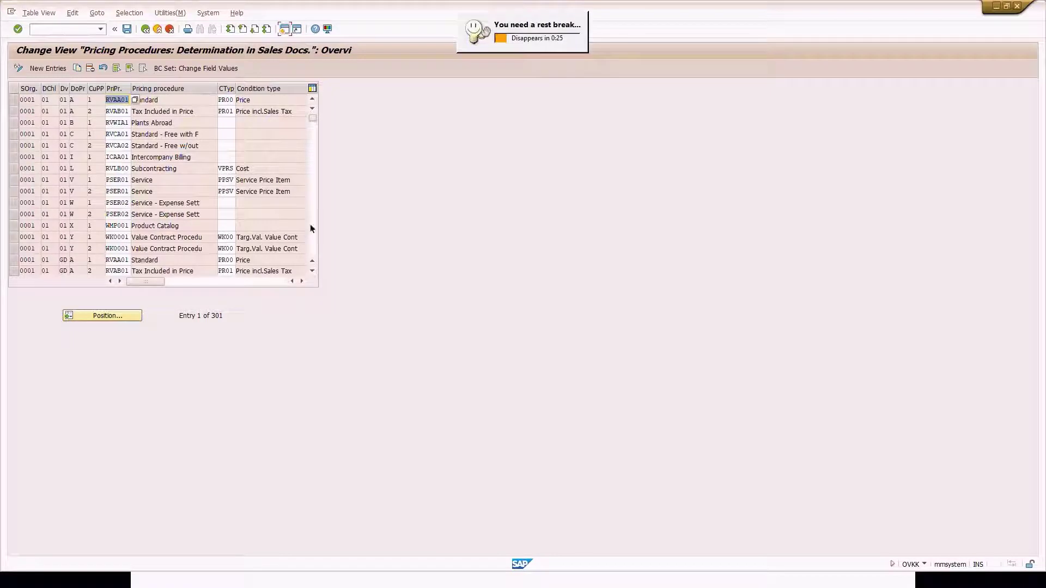
{"action": "left_click", "coordinate": [145, 30]}
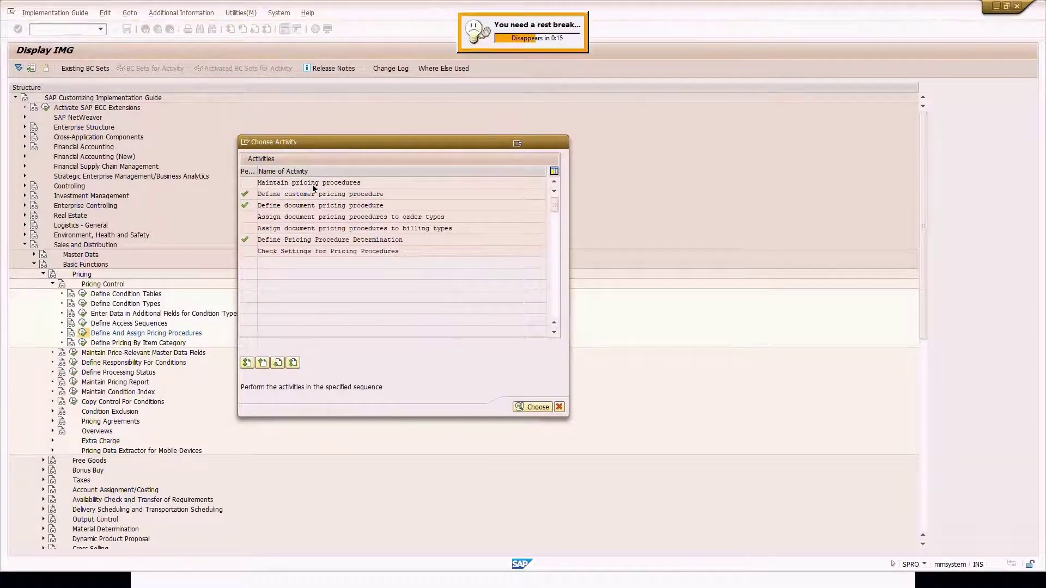
Open the Maintain pricing procedures activity and widen the Procedure column to show the full heading.
{"action": "double_click", "coordinate": [313, 184]}
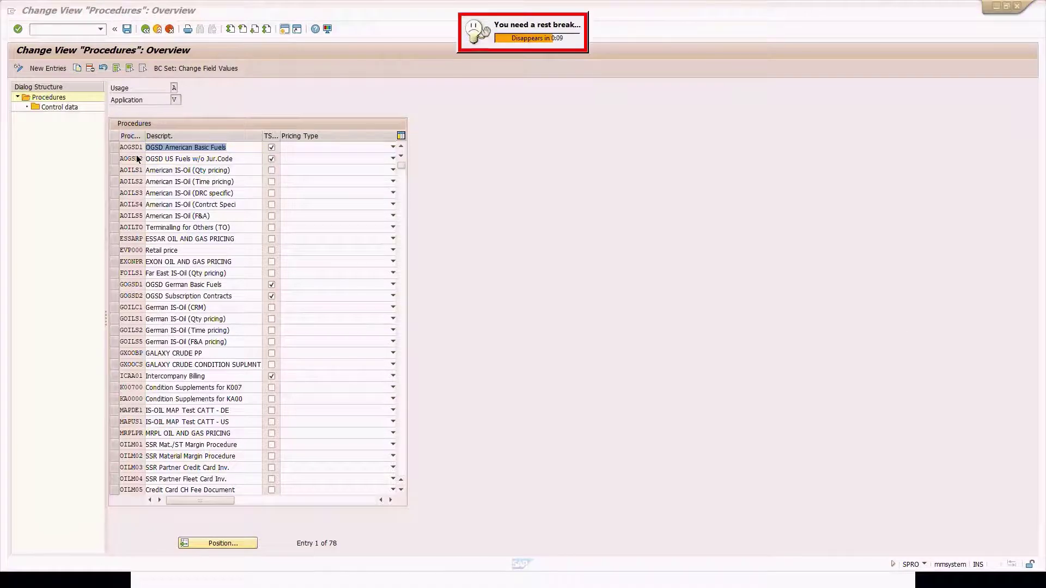
{"action": "key", "text": "alt+Tab"}
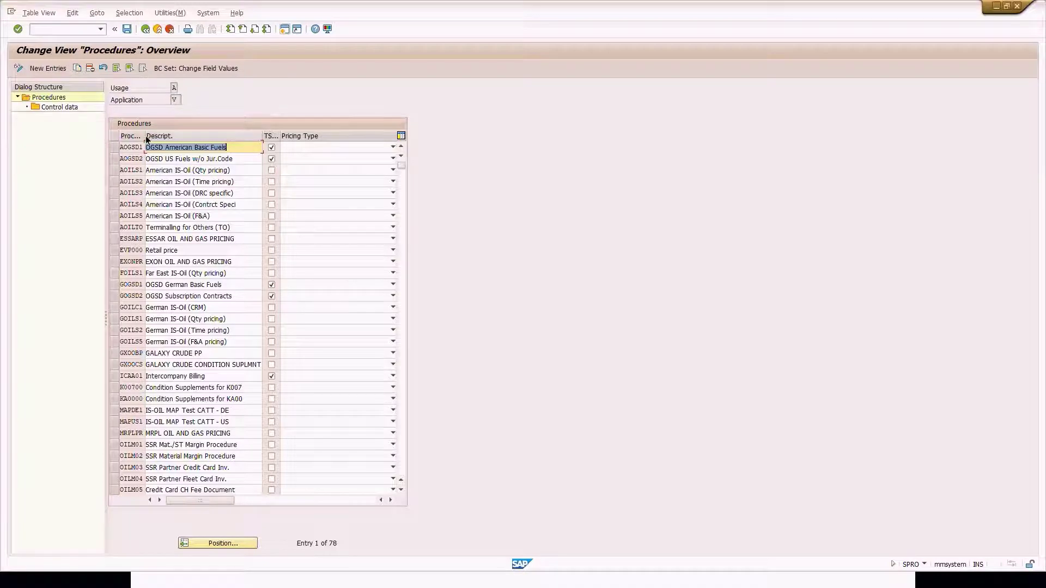
{"action": "left_click_drag", "start_coordinate": [145, 135], "coordinate": [179, 137]}
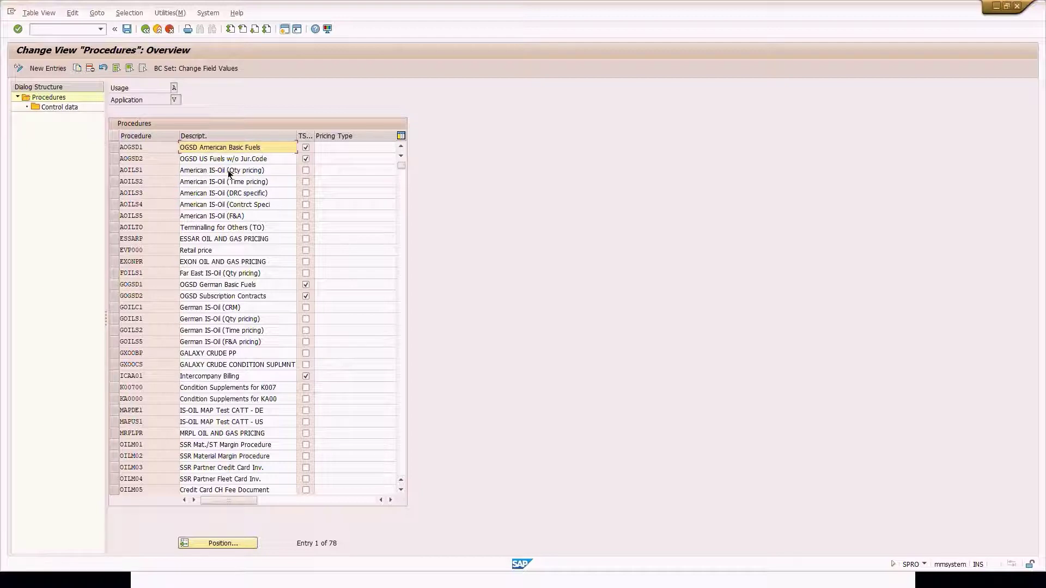
Examine the procedure descriptions from American IS-Oil (Qty pricing) down to Terminalling for Others (TO) and Retail price.
{"action": "left_click_drag", "start_coordinate": [266, 170], "coordinate": [240, 169]}
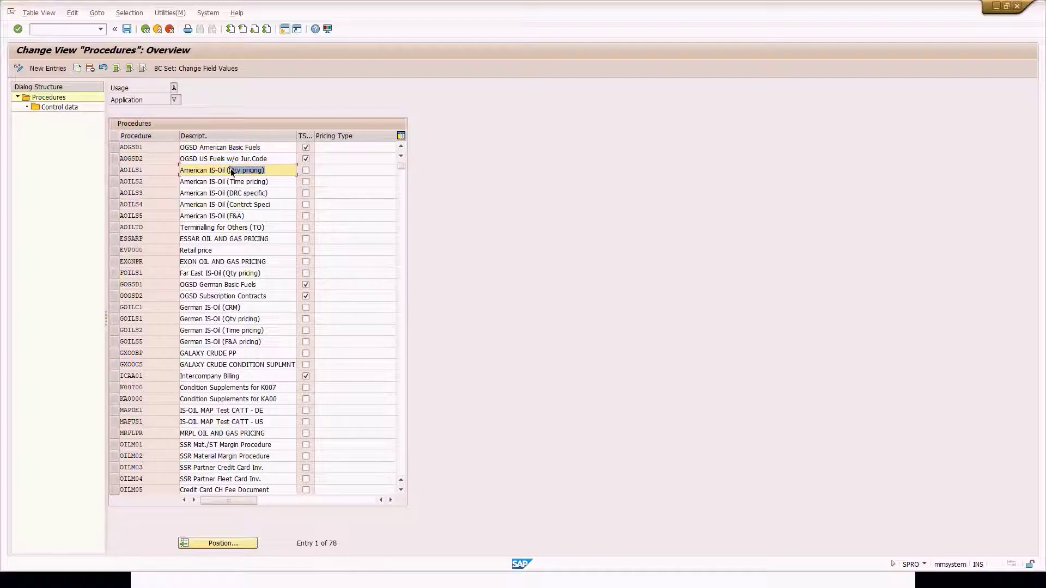
{"action": "left_click", "coordinate": [221, 170]}
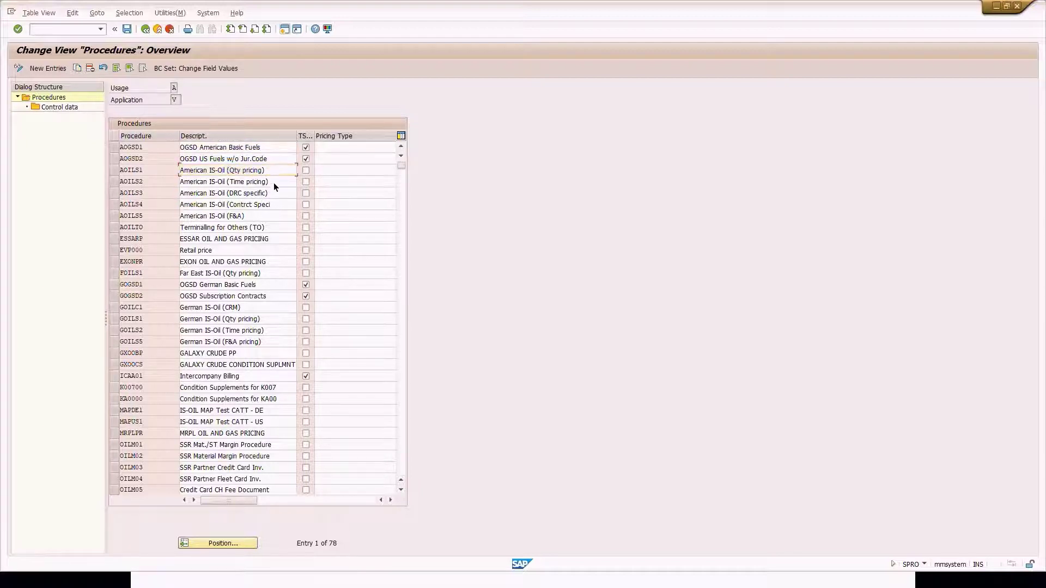
{"action": "left_click_drag", "start_coordinate": [273, 182], "coordinate": [234, 208]}
{"action": "left_click", "coordinate": [224, 180]}
{"action": "left_click", "coordinate": [224, 195]}
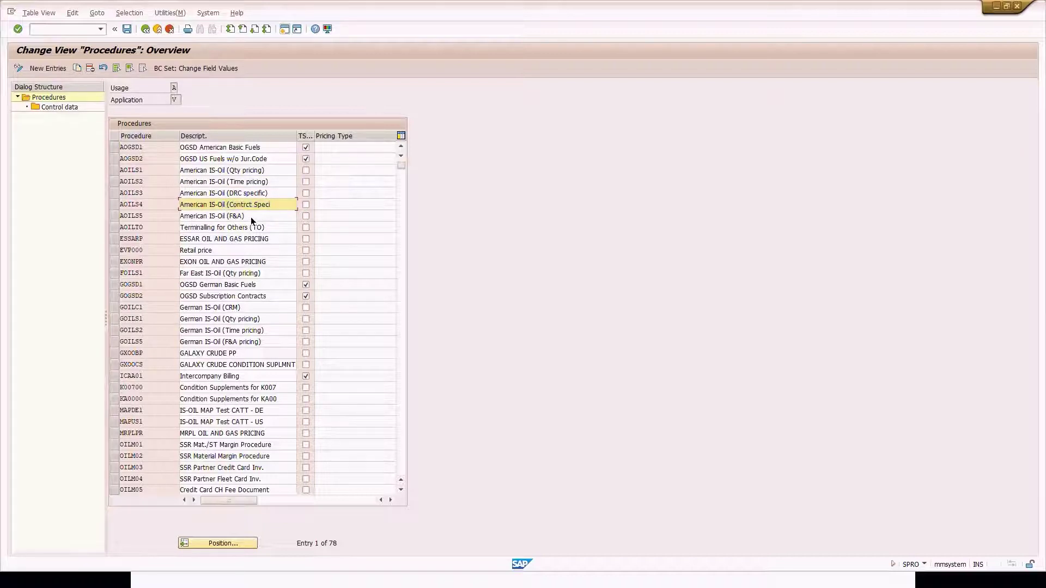
{"action": "left_click", "coordinate": [250, 217]}
{"action": "left_click", "coordinate": [228, 220]}
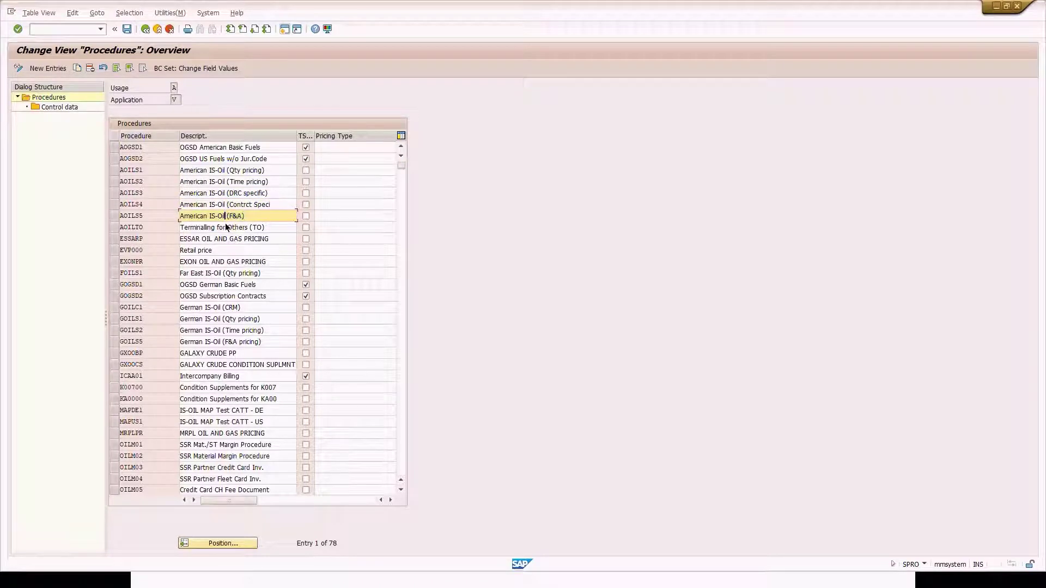
{"action": "left_click", "coordinate": [269, 230]}
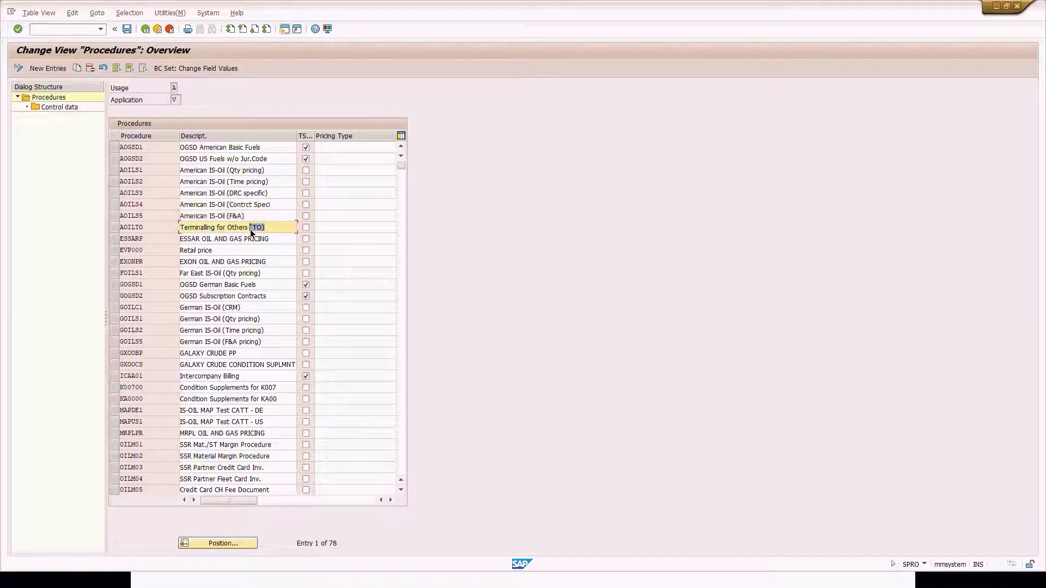
{"action": "left_click", "coordinate": [223, 252]}
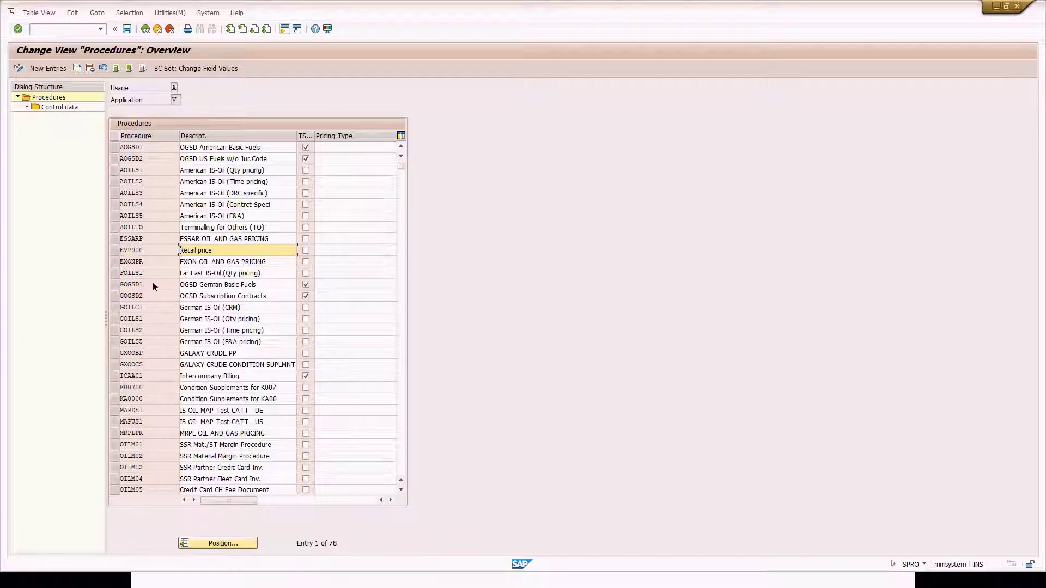
Select pricing procedure AOILS1, American IS-Oil (Qty pricing), and open its control data.
{"action": "left_click", "coordinate": [154, 168]}
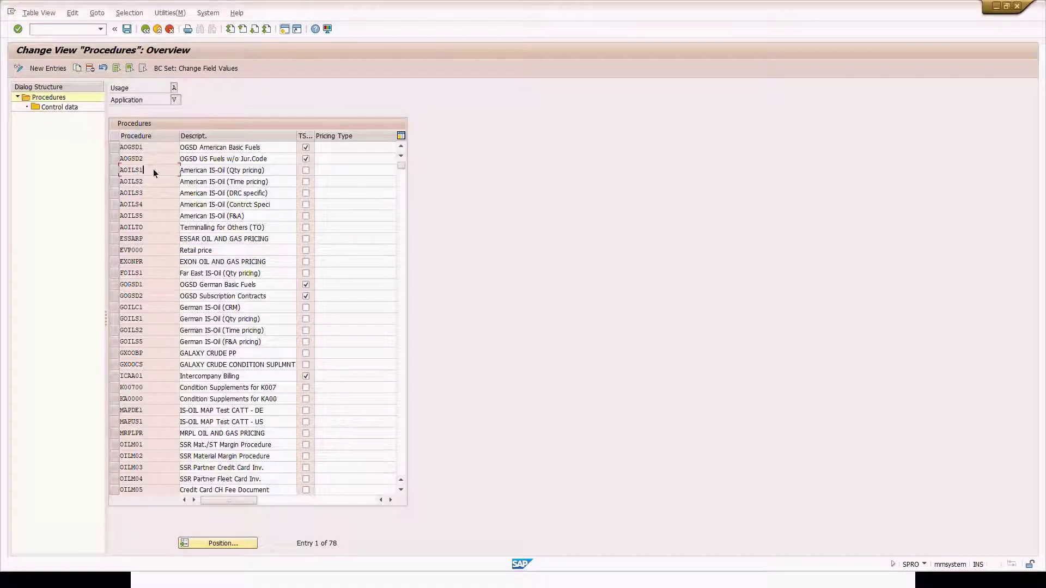
{"action": "left_click", "coordinate": [115, 171]}
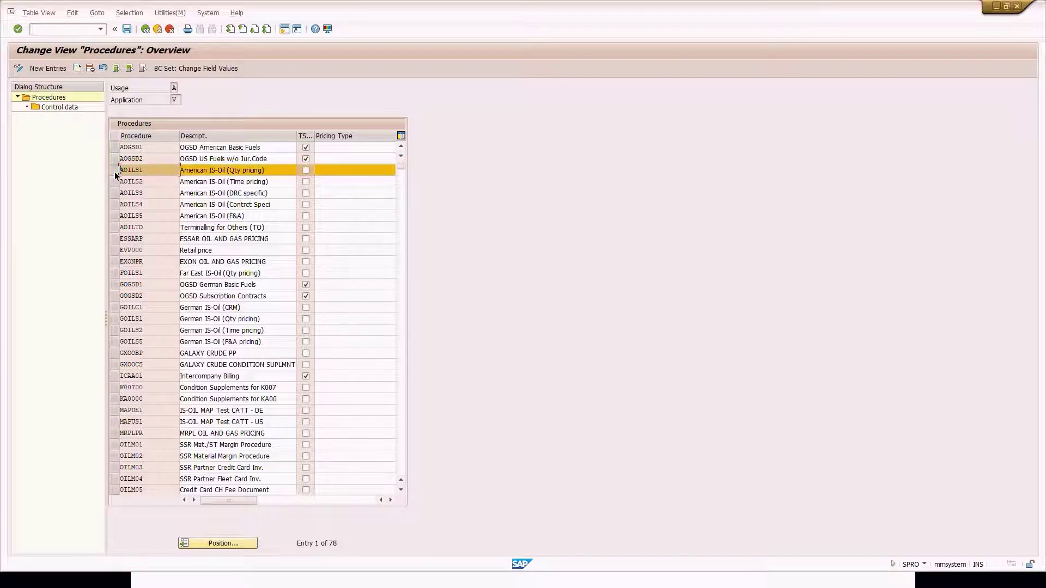
{"action": "double_click", "coordinate": [63, 107]}
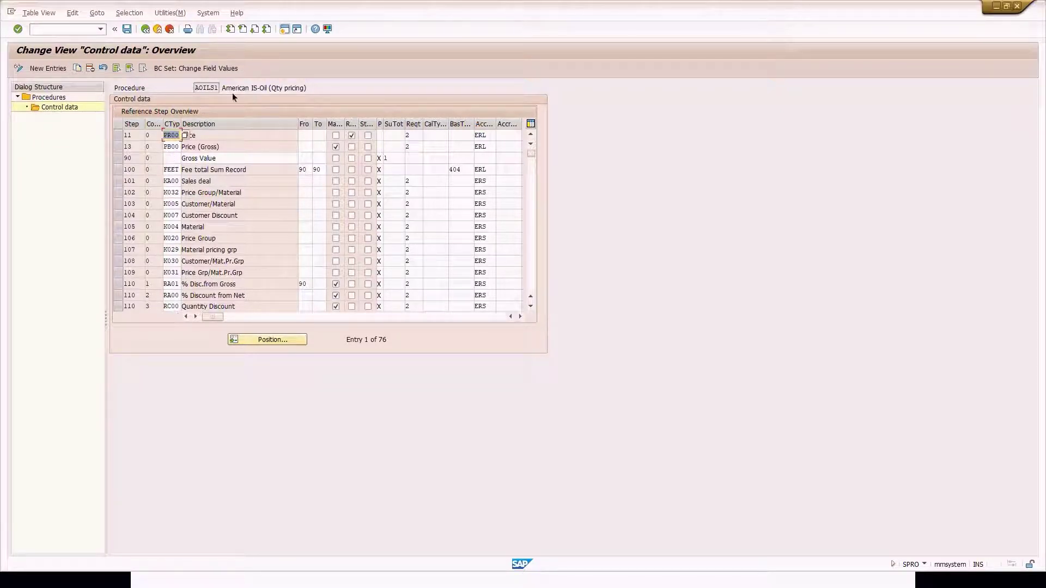
{"action": "left_click_drag", "start_coordinate": [195, 90], "coordinate": [205, 89]}
{"action": "left_click", "coordinate": [216, 90]}
Examine the price, gross value, fee and discount steps of AOILS1, widening the SuTot column to check the Gross Value subtotal.
{"action": "left_click", "coordinate": [215, 147]}
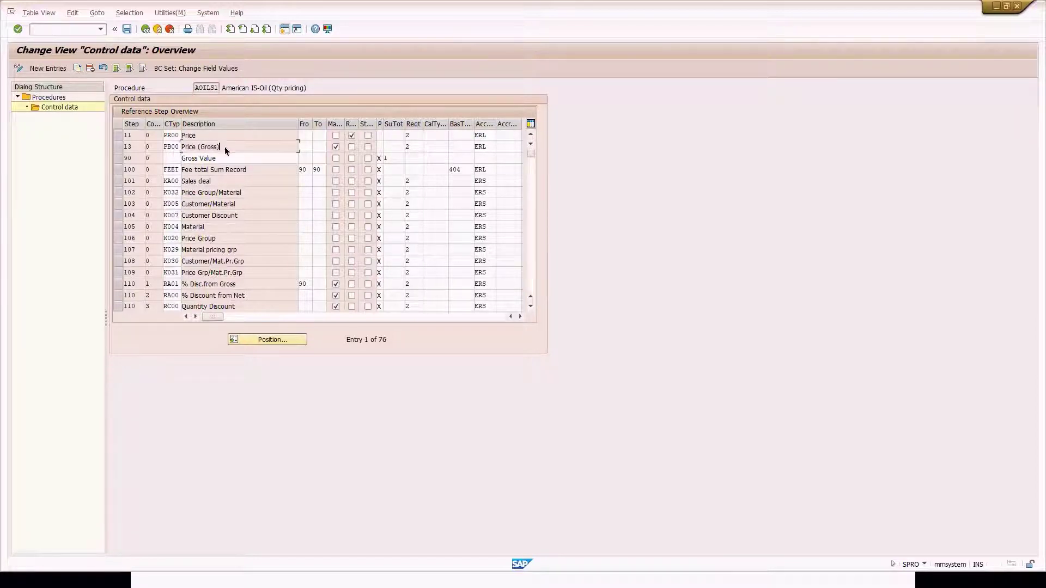
{"action": "left_click", "coordinate": [392, 160]}
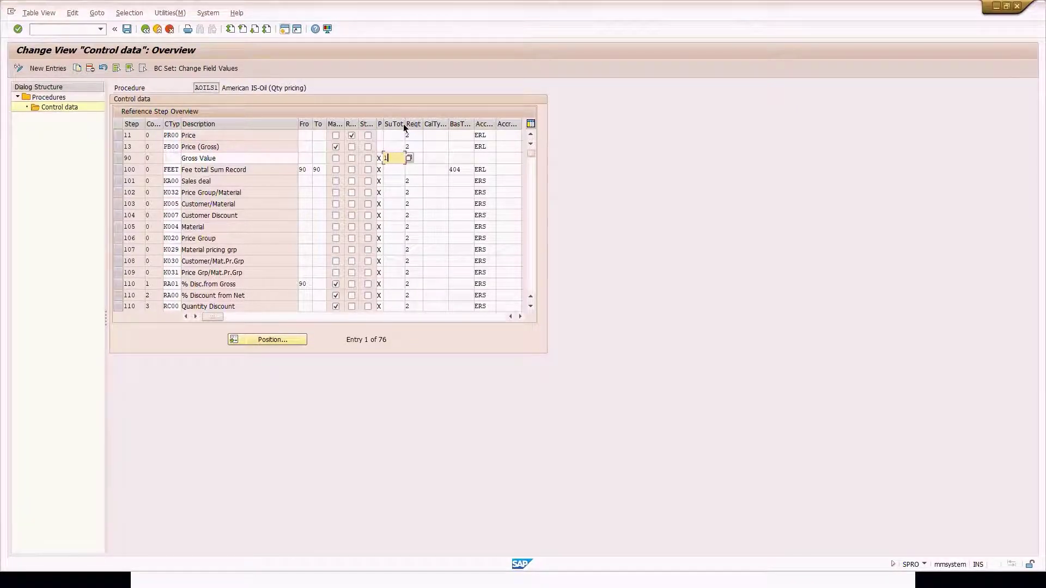
{"action": "left_click_drag", "start_coordinate": [407, 126], "coordinate": [427, 128]}
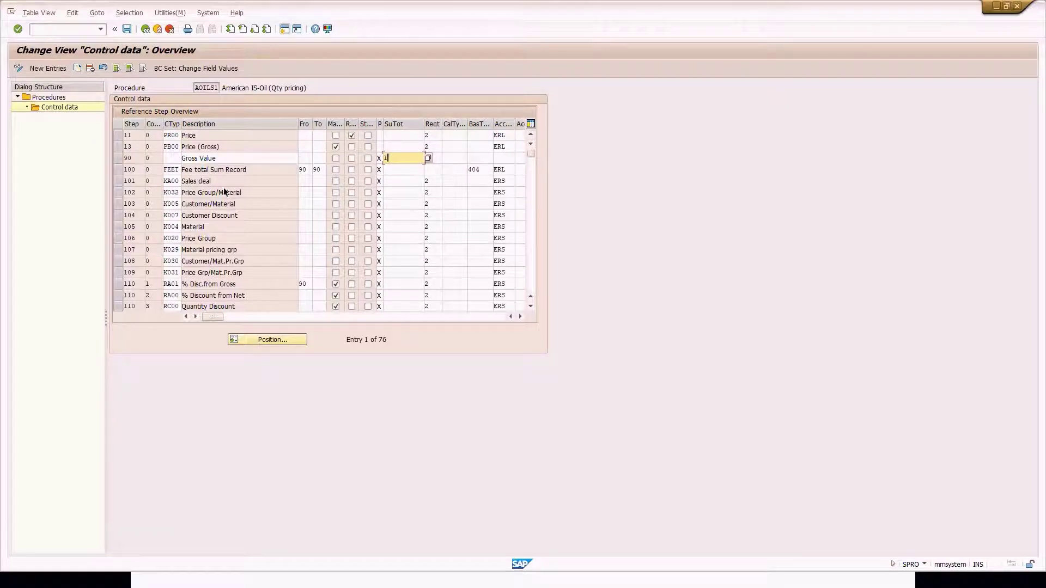
{"action": "left_click", "coordinate": [232, 171]}
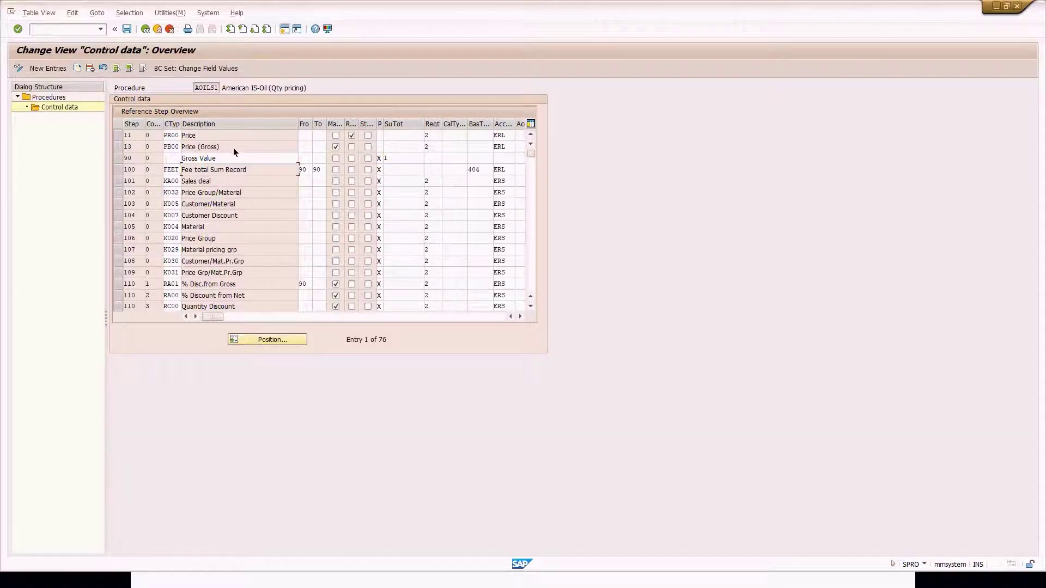
{"action": "left_click", "coordinate": [223, 216]}
{"action": "left_click", "coordinate": [395, 159]}
{"action": "left_click", "coordinate": [235, 181]}
{"action": "left_click", "coordinate": [228, 273]}
Review the remaining AOILS1 control data through the freight, rebate, tax and total steps, and return to the first entry.
{"action": "scroll", "coordinate": [231, 253], "scroll_direction": "down", "scroll_amount": 11}
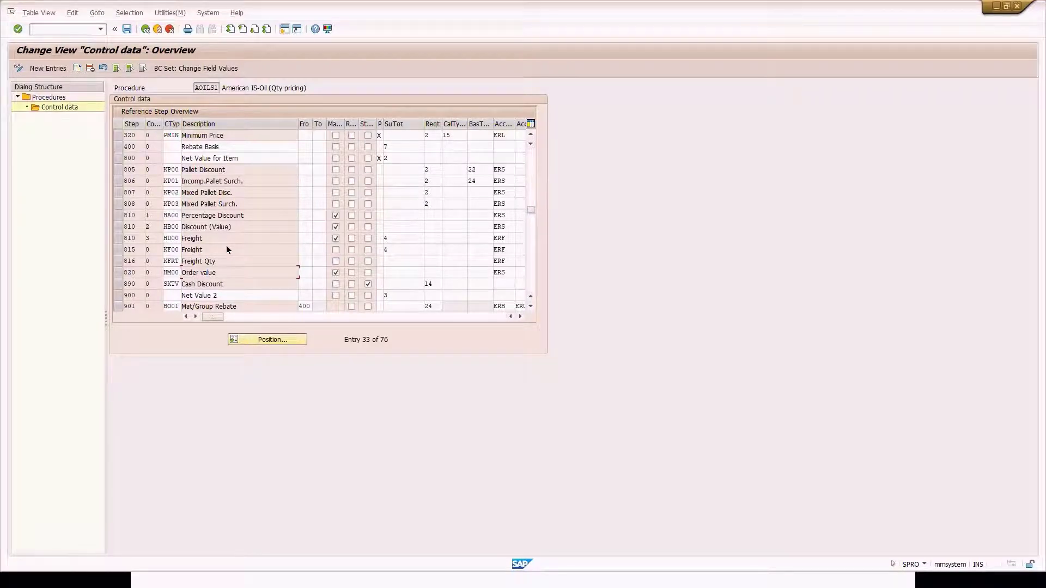
{"action": "scroll", "coordinate": [226, 244], "scroll_direction": "down", "scroll_amount": 5}
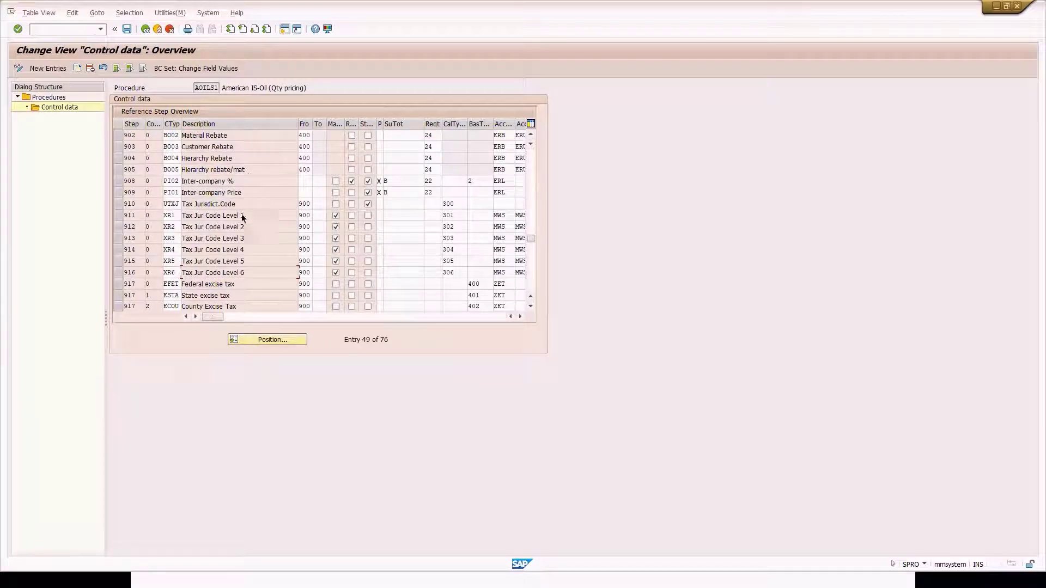
{"action": "scroll", "coordinate": [242, 241], "scroll_direction": "down", "scroll_amount": 5}
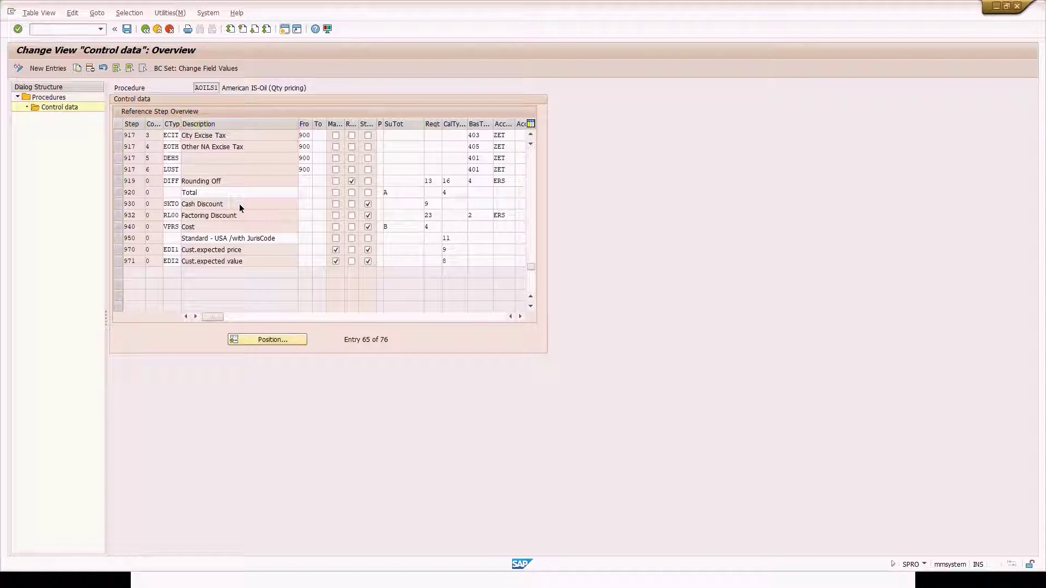
{"action": "scroll", "coordinate": [240, 205], "scroll_direction": "up", "scroll_amount": 5}
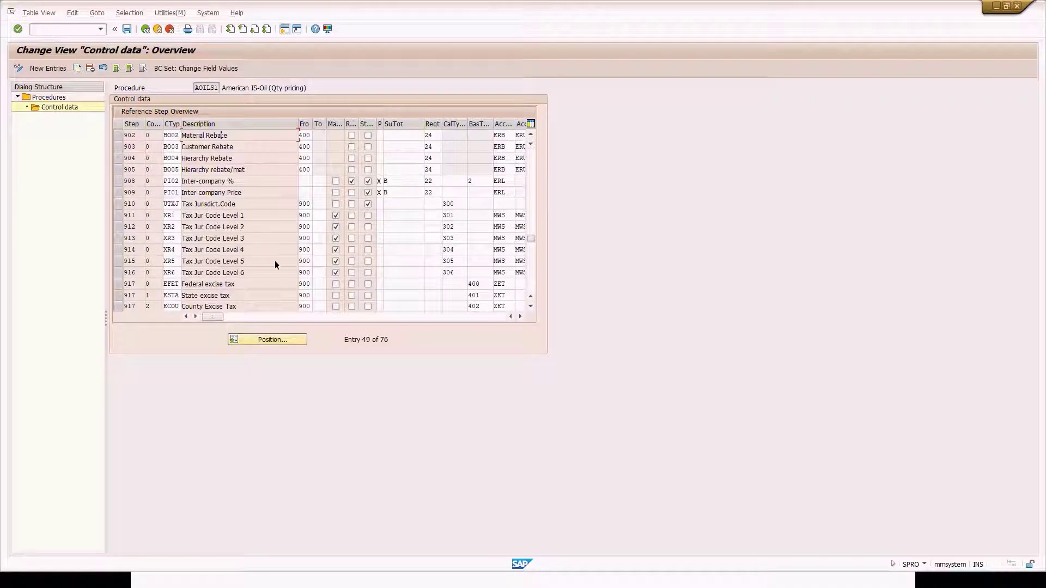
{"action": "scroll", "coordinate": [269, 240], "scroll_direction": "up", "scroll_amount": 15}
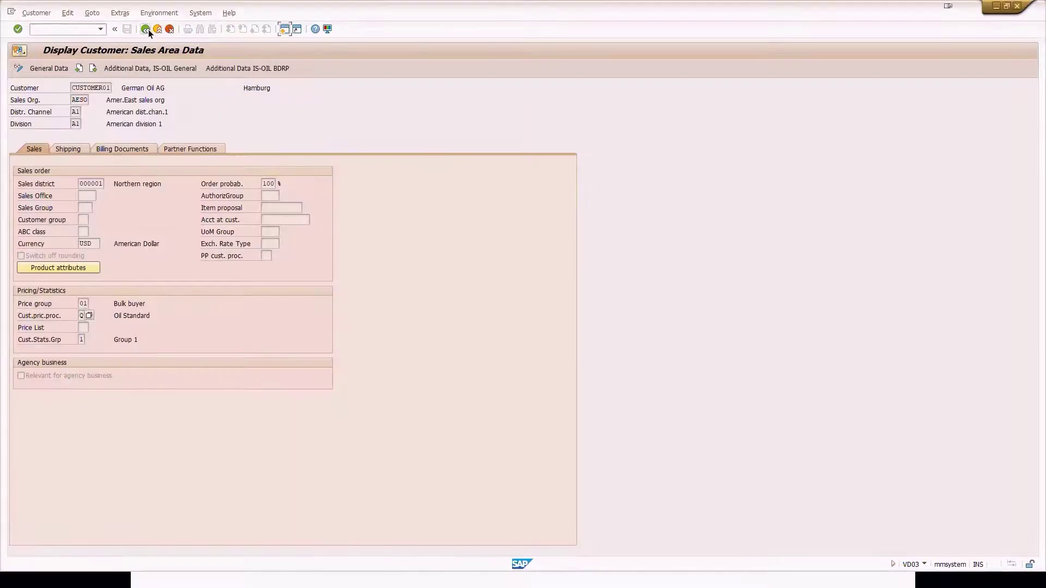
Switch to the customer display session, return to the standard order and open the pricing conditions of item 10.
{"action": "left_click", "coordinate": [145, 30]}
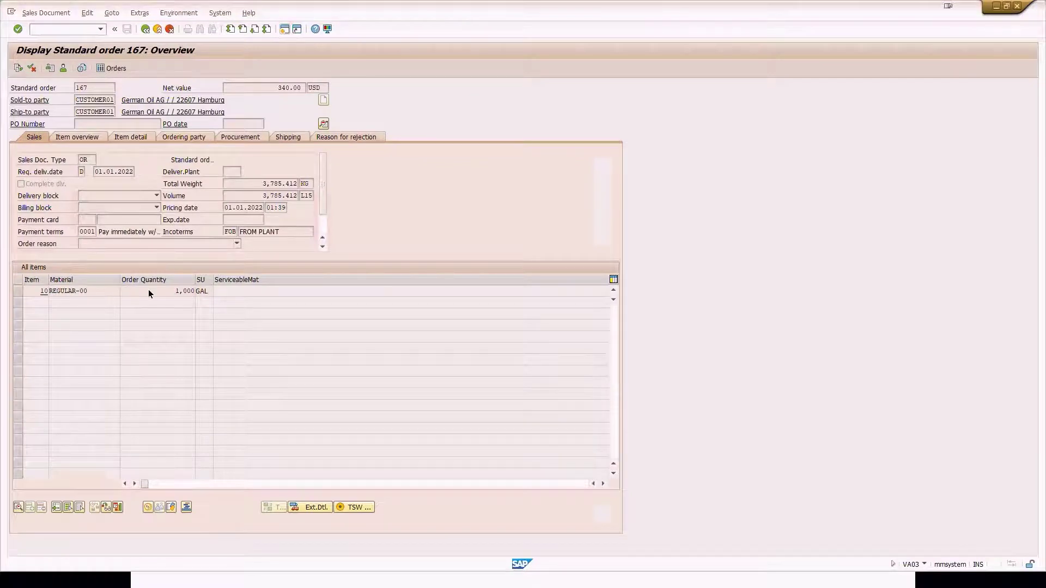
{"action": "double_click", "coordinate": [149, 292]}
{"action": "left_click", "coordinate": [384, 113]}
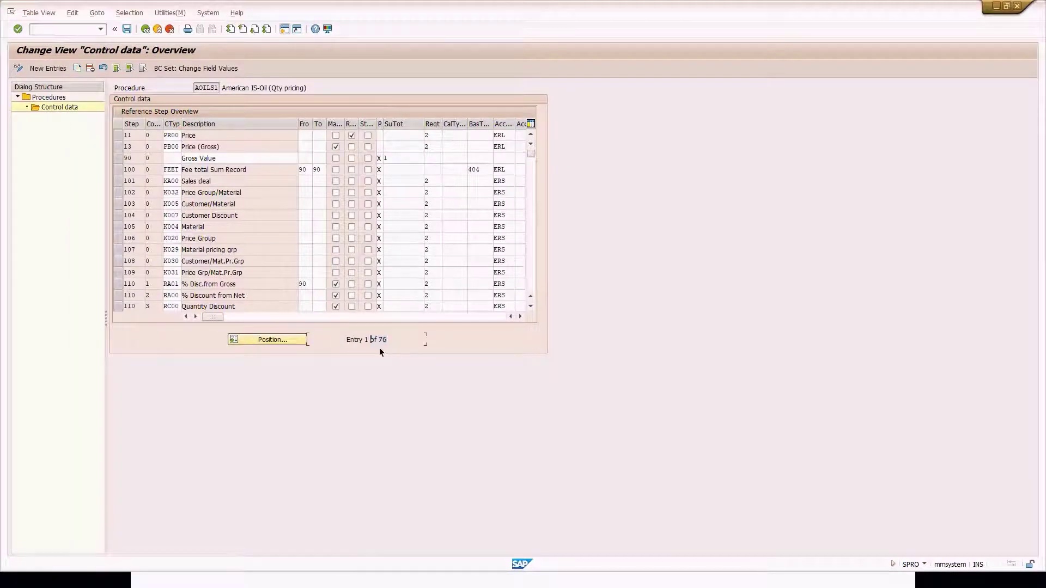
Check the AOILS1 control data's entry count, compare it with the order's pricing analysis and return to the item conditions.
{"action": "left_click_drag", "start_coordinate": [381, 341], "coordinate": [345, 337]}
{"action": "left_click", "coordinate": [334, 337]}
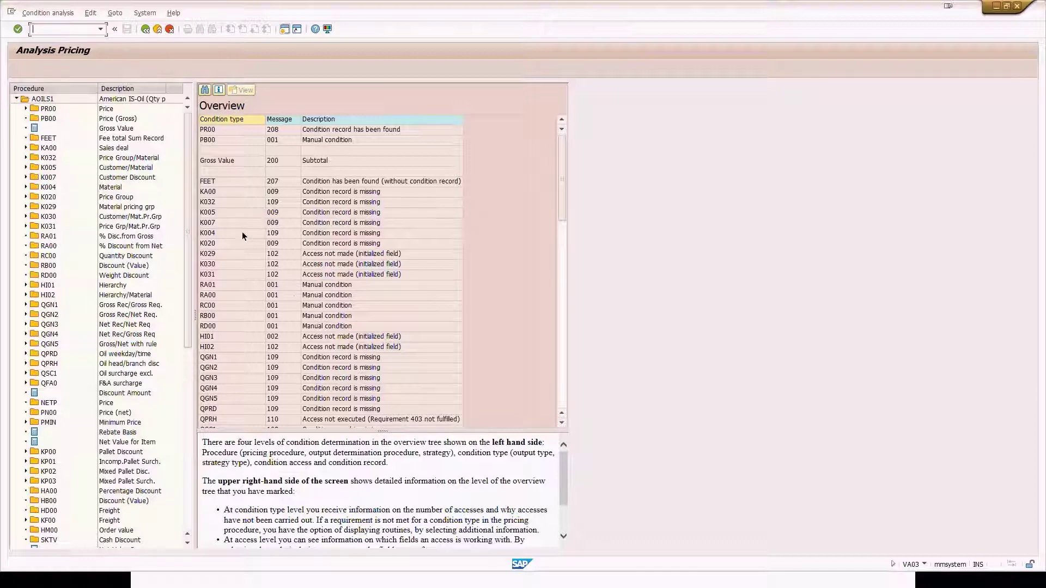
{"action": "left_click", "coordinate": [148, 31]}
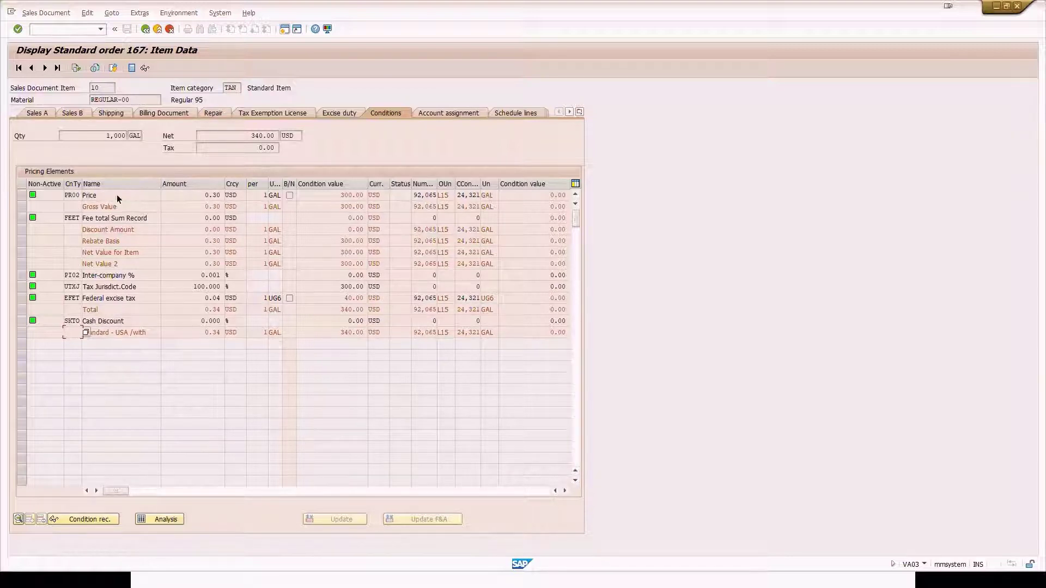
Open the item's pricing analysis and expand condition type PR00 to inspect its access details and condition record message.
{"action": "left_click", "coordinate": [78, 196]}
{"action": "left_click", "coordinate": [166, 519]}
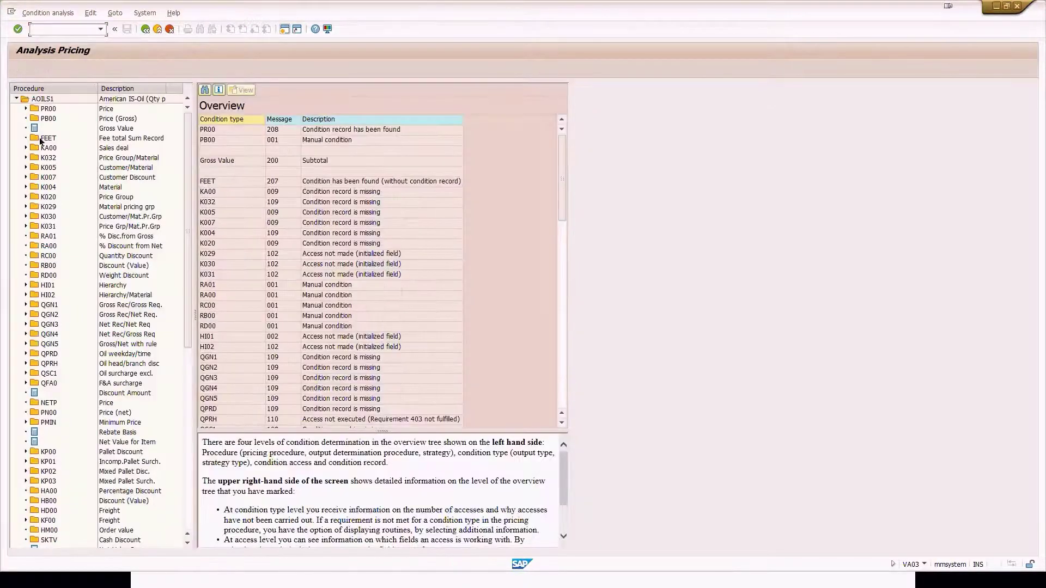
{"action": "left_click", "coordinate": [26, 109]}
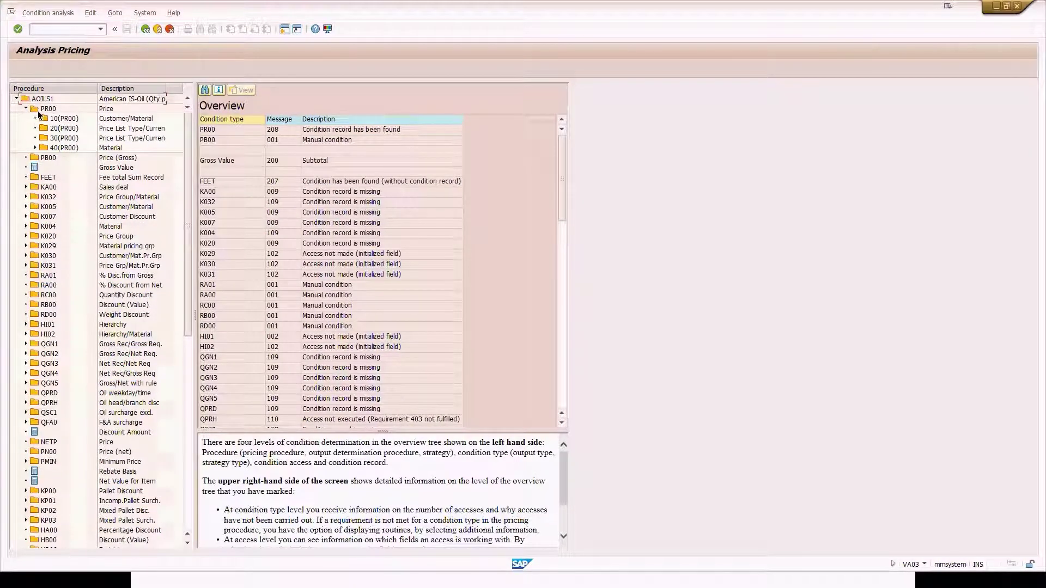
{"action": "left_click", "coordinate": [44, 109]}
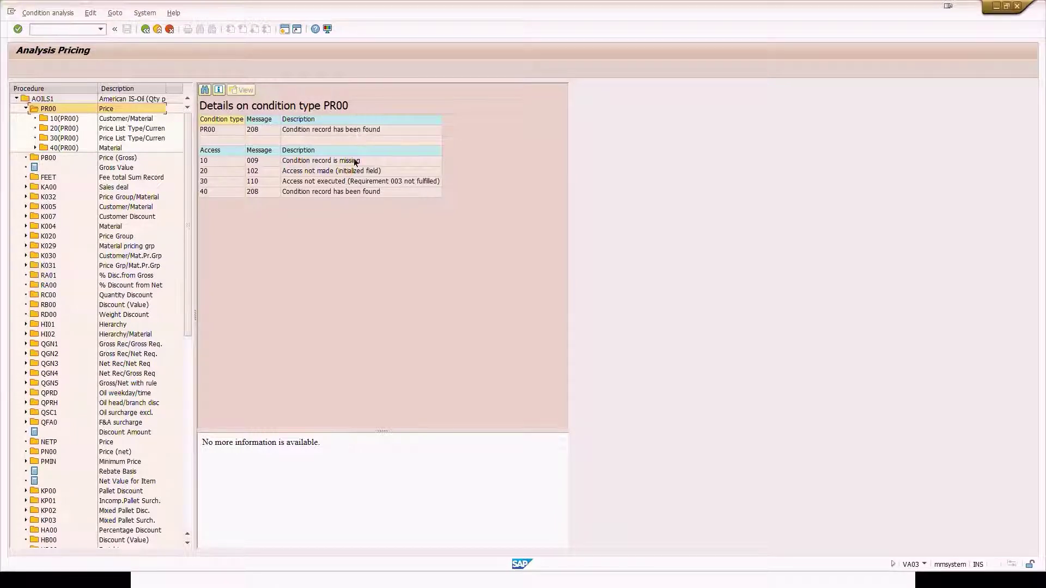
{"action": "left_click", "coordinate": [335, 135]}
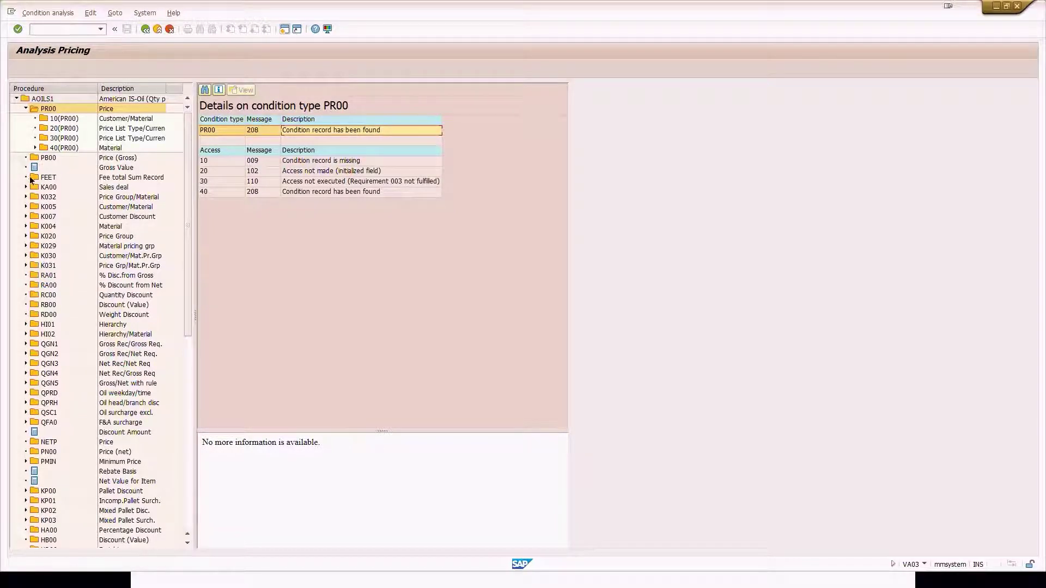
Expand access 40 of condition type PR00 and resize the procedure tree and its columns to show the full record amount and access descriptions.
{"action": "left_click", "coordinate": [35, 148]}
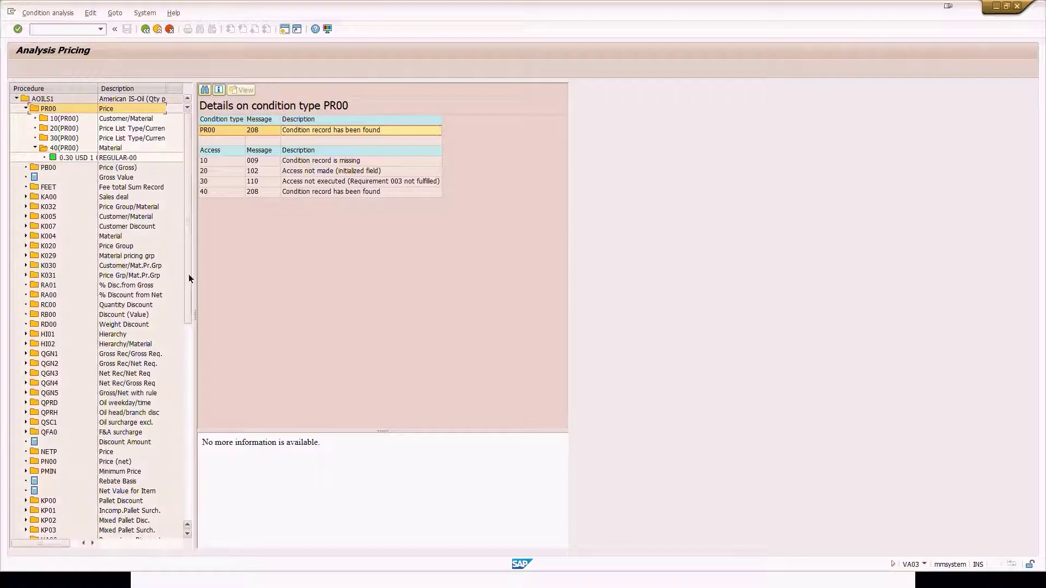
{"action": "left_click_drag", "start_coordinate": [195, 318], "coordinate": [365, 338]}
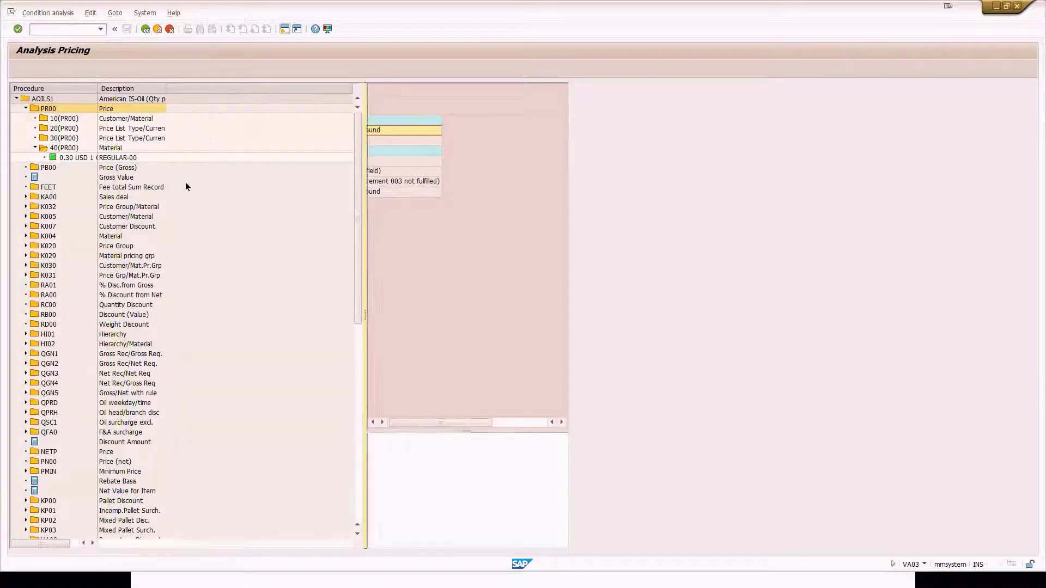
{"action": "left_click_drag", "start_coordinate": [186, 93], "coordinate": [233, 107]}
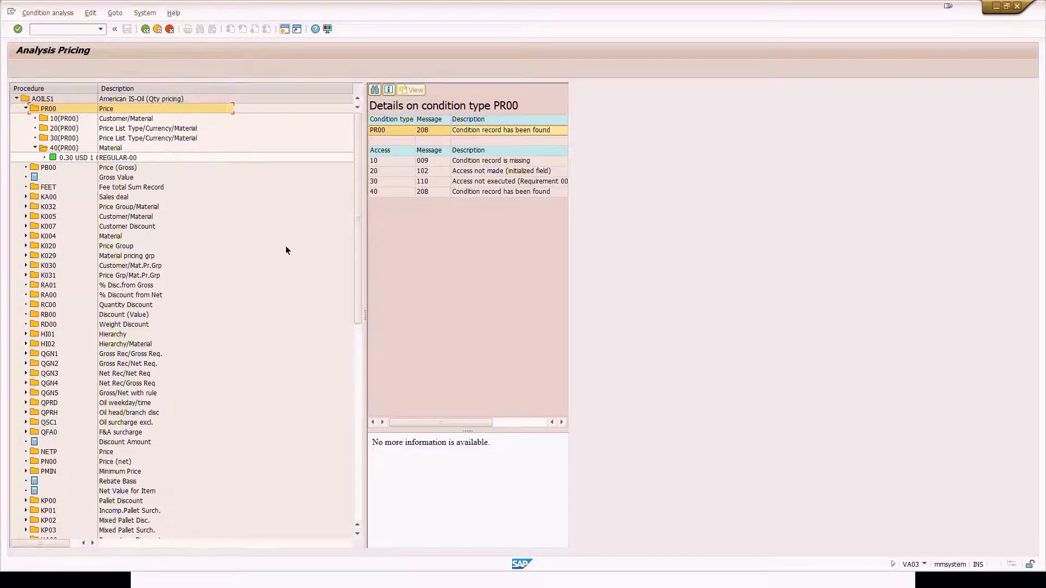
{"action": "left_click_drag", "start_coordinate": [99, 88], "coordinate": [143, 91]}
{"action": "left_click_drag", "start_coordinate": [366, 326], "coordinate": [288, 329]}
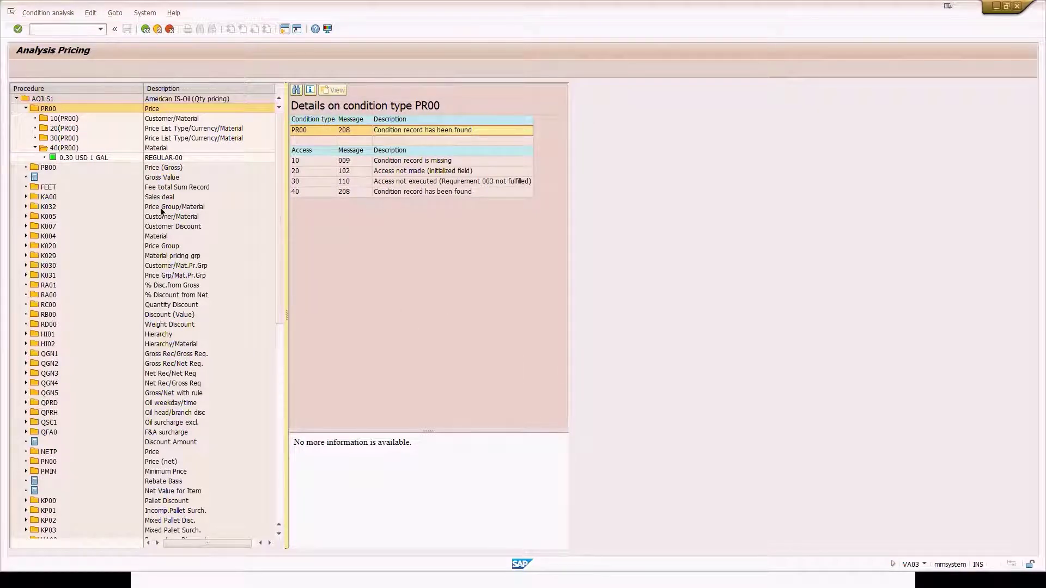
Open the PR00 condition record found under access 40 and examine its price line and its distribution channel and material key.
{"action": "left_click", "coordinate": [71, 159]}
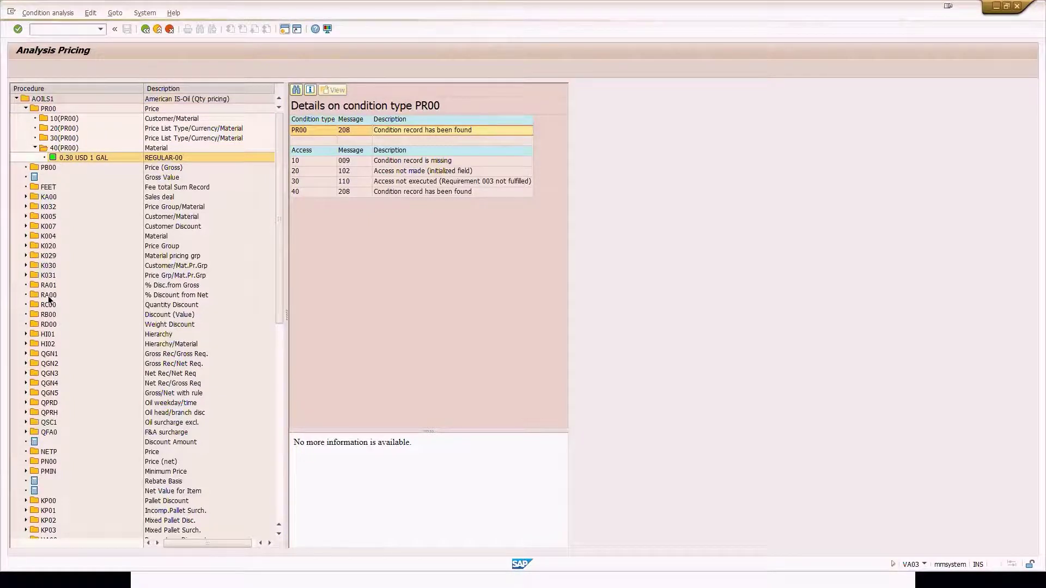
{"action": "double_click", "coordinate": [100, 158]}
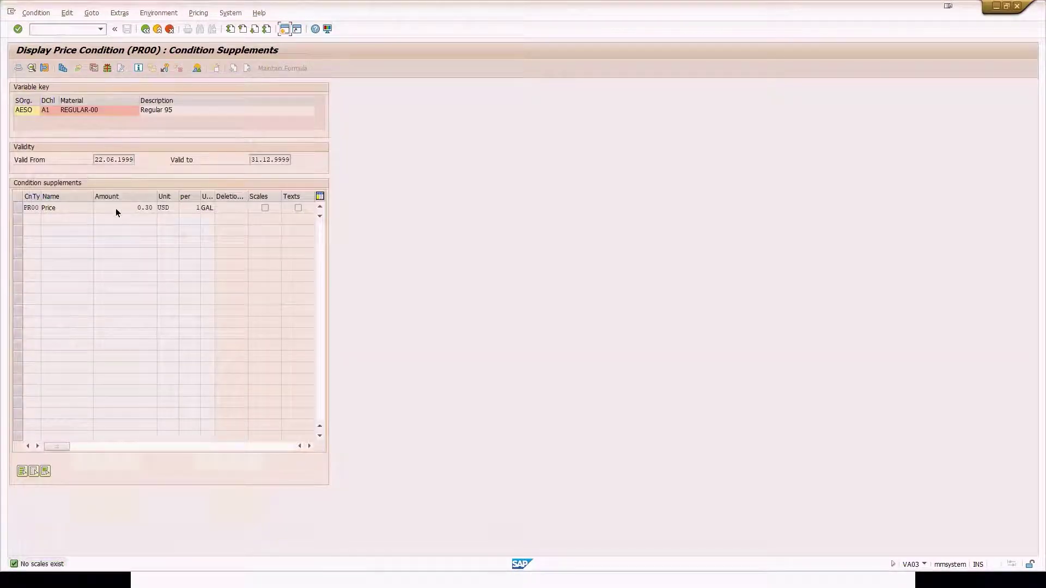
{"action": "left_click", "coordinate": [18, 208]}
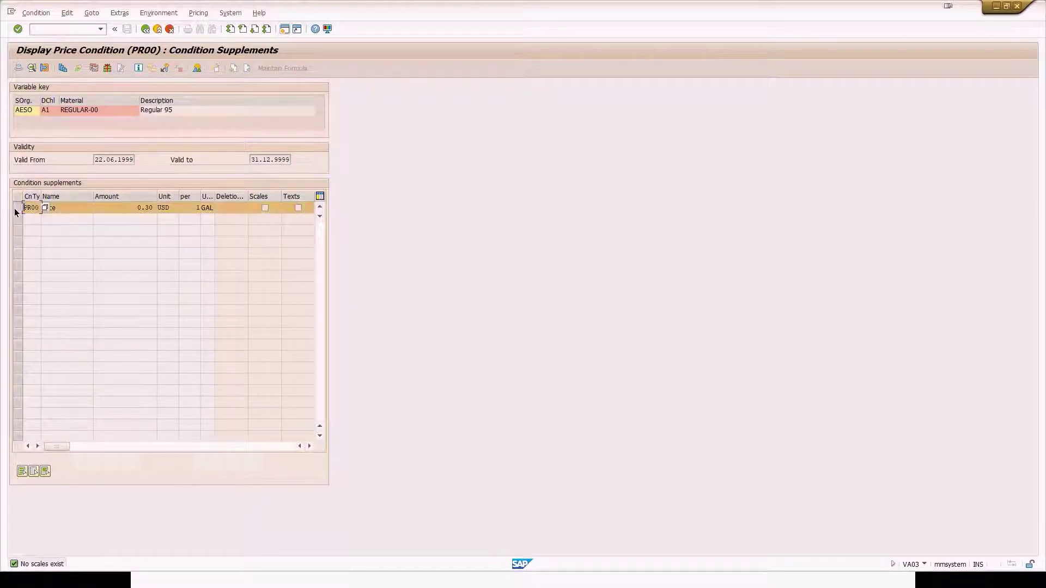
{"action": "left_click", "coordinate": [129, 212]}
{"action": "left_click", "coordinate": [96, 162]}
{"action": "left_click", "coordinate": [45, 109]}
{"action": "left_click", "coordinate": [74, 109]}
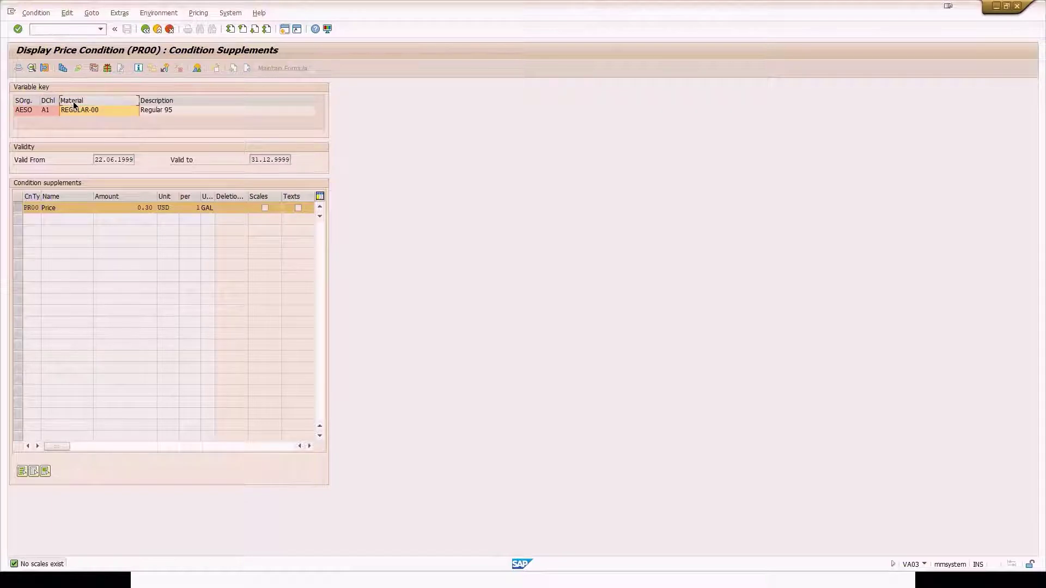
Check the PR00 record's validity dates, amount and unit of measure with the unit column widened, and return to the pricing analysis.
{"action": "left_click", "coordinate": [96, 161]}
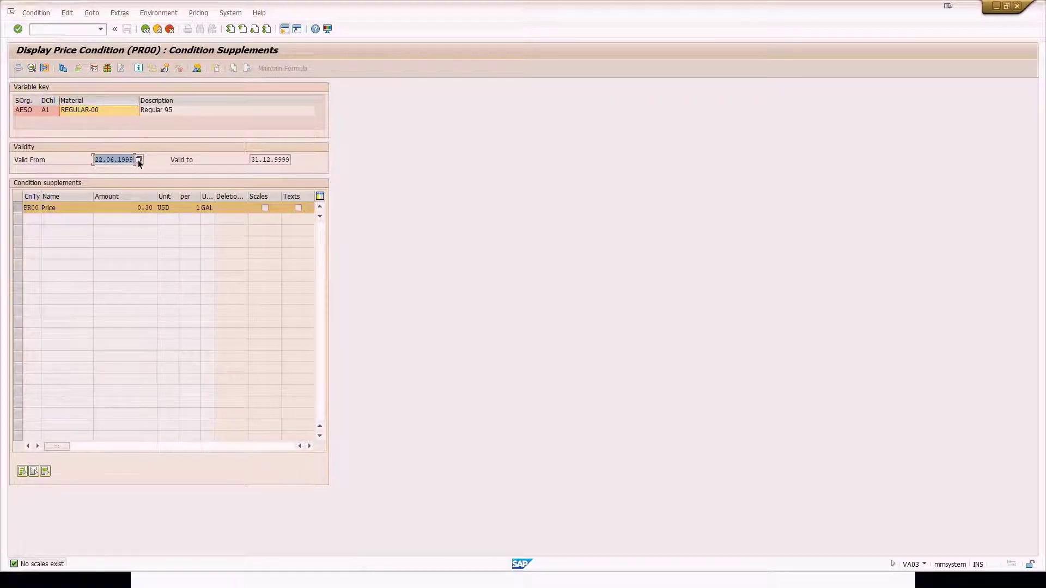
{"action": "left_click_drag", "start_coordinate": [255, 159], "coordinate": [300, 155]}
{"action": "left_click", "coordinate": [137, 209]}
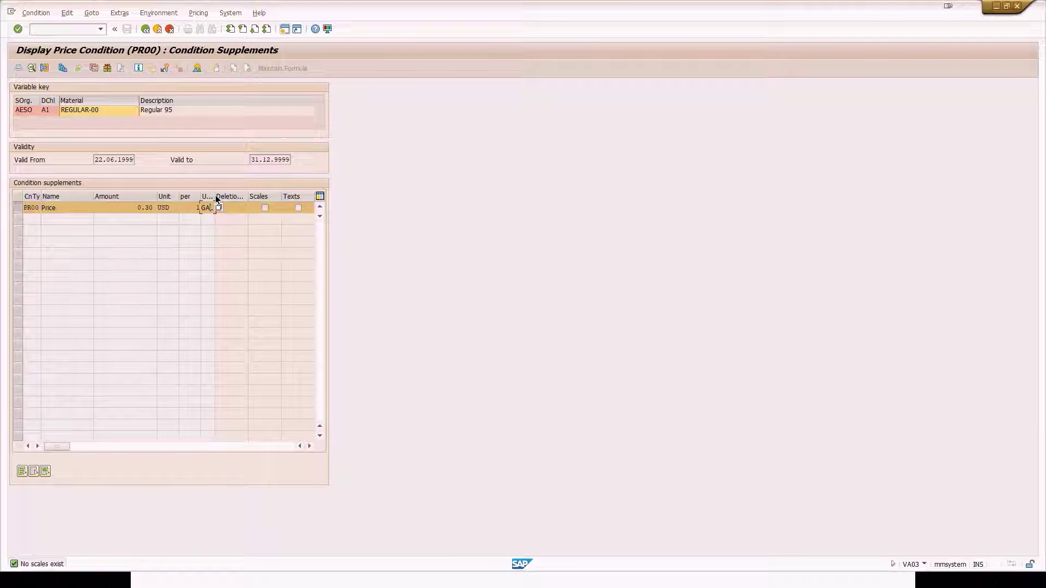
{"action": "left_click_drag", "start_coordinate": [216, 200], "coordinate": [227, 199]}
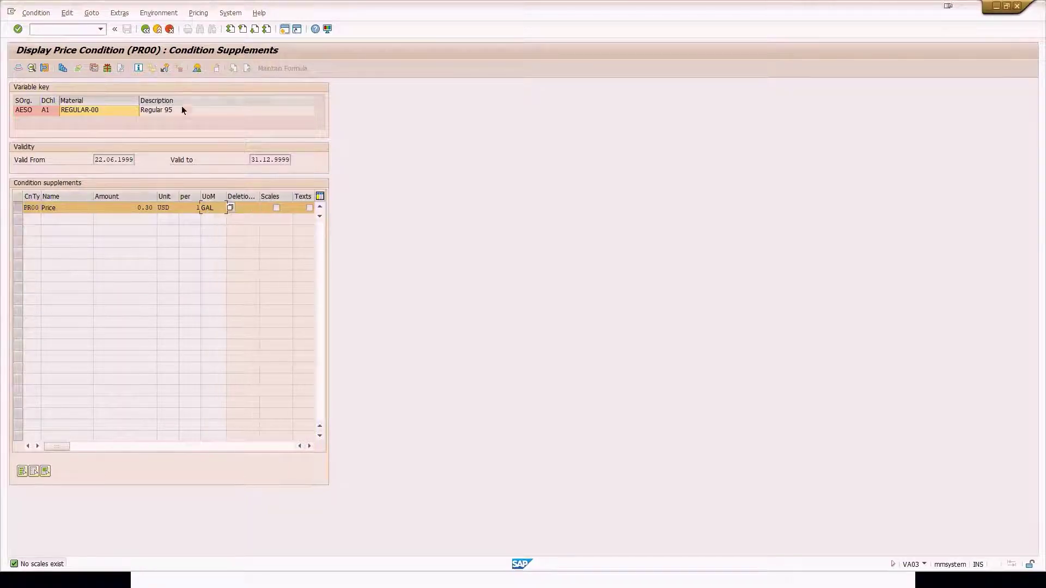
{"action": "left_click", "coordinate": [145, 29]}
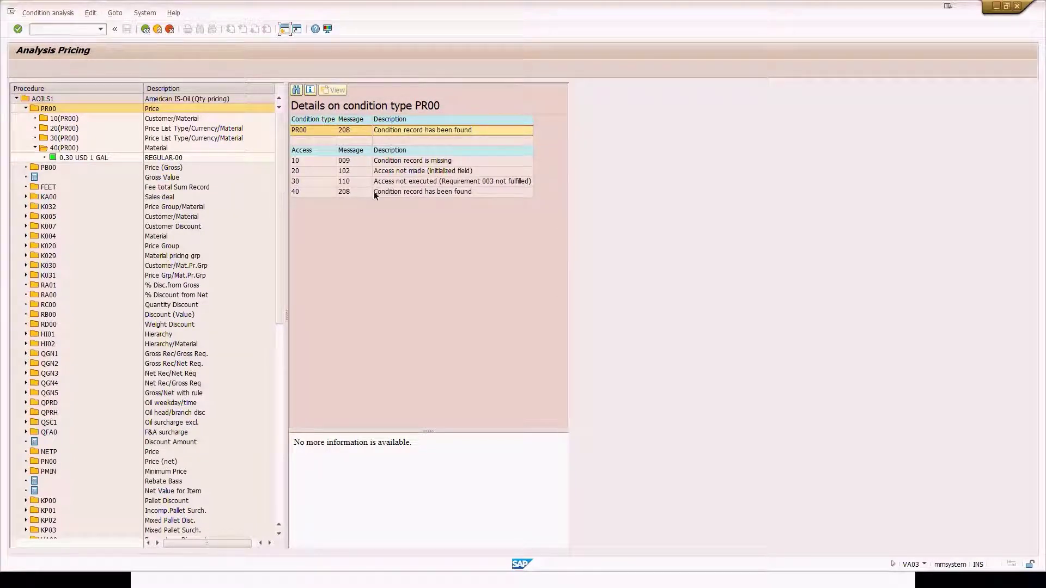
Compare the condition type messages of PR00 and the gross price condition PB00 in the pricing analysis.
{"action": "left_click", "coordinate": [388, 130]}
{"action": "left_click", "coordinate": [50, 168]}
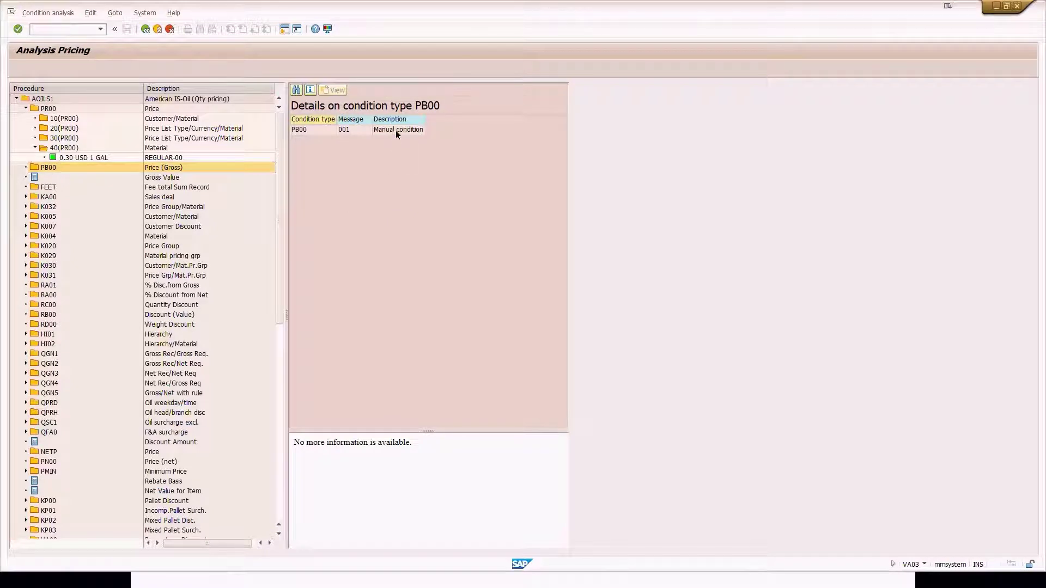
{"action": "left_click", "coordinate": [395, 130]}
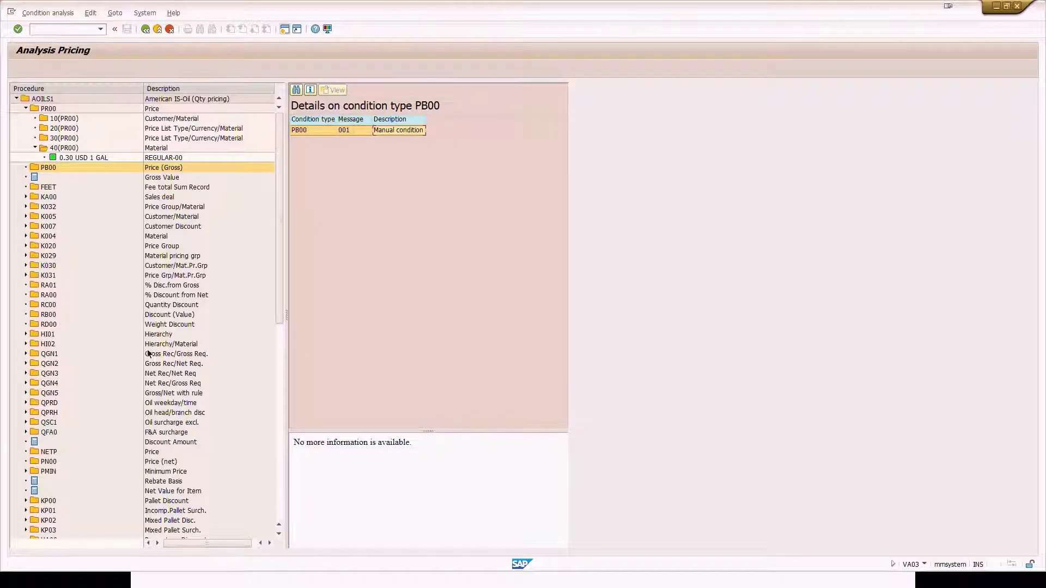
Expand the inter-company condition type PI02 and inspect the document values used in its access 10 details.
{"action": "left_click_drag", "start_coordinate": [278, 264], "coordinate": [266, 328]}
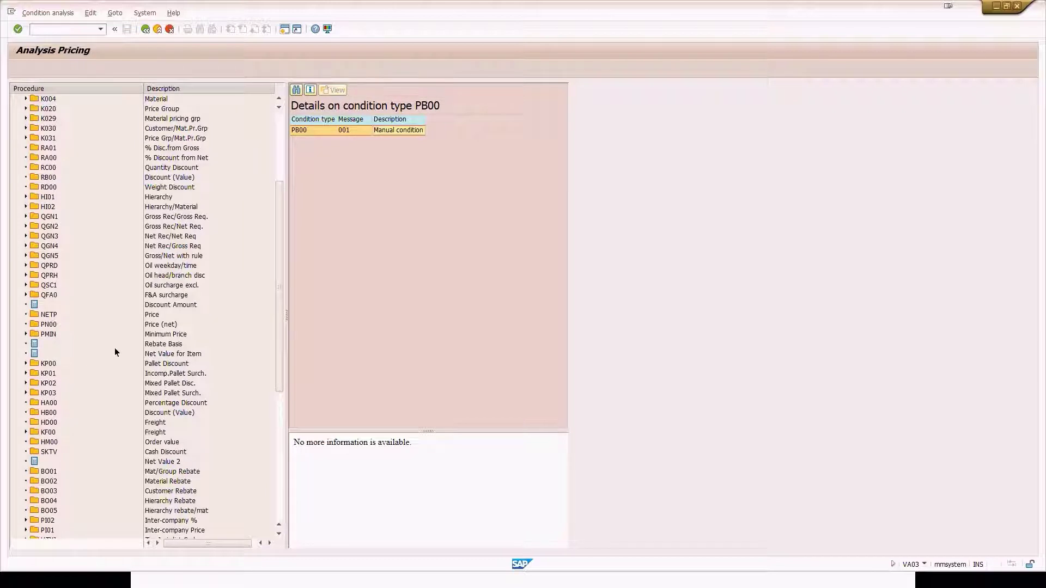
{"action": "left_click", "coordinate": [26, 520]}
{"action": "scroll", "coordinate": [195, 385], "scroll_direction": "down", "scroll_amount": 5}
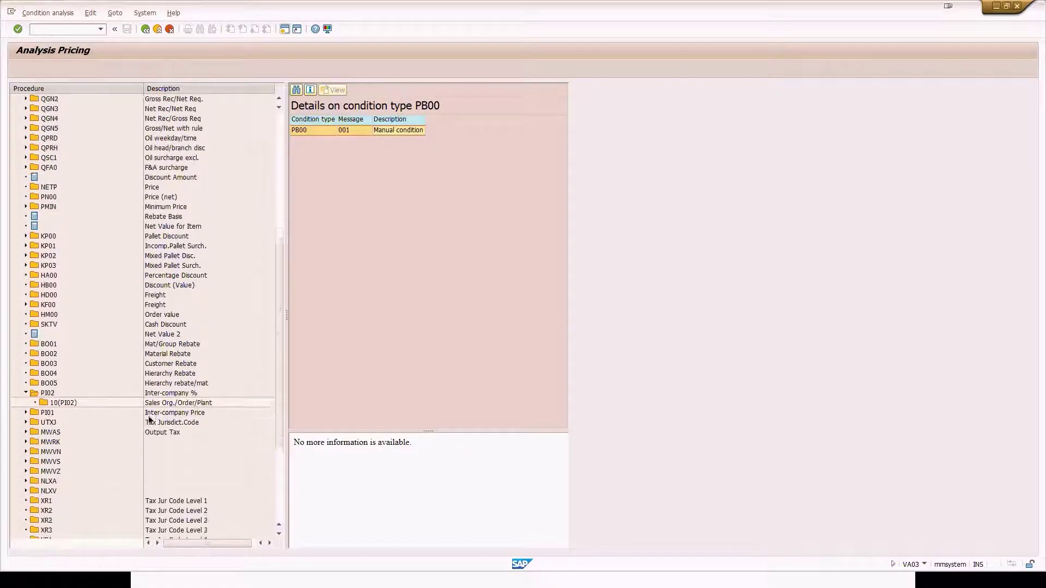
{"action": "left_click", "coordinate": [53, 382]}
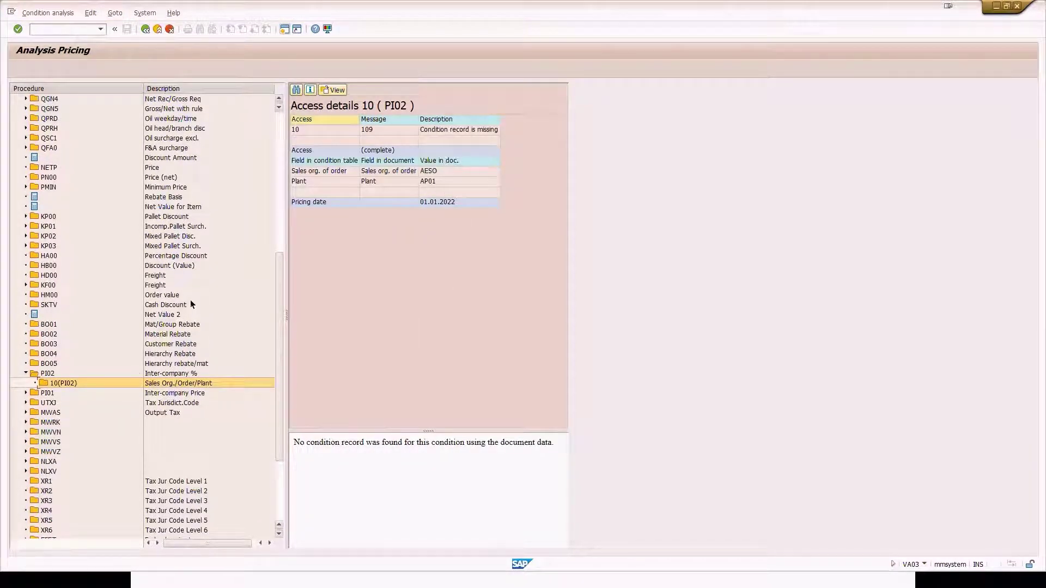
{"action": "left_click", "coordinate": [433, 172]}
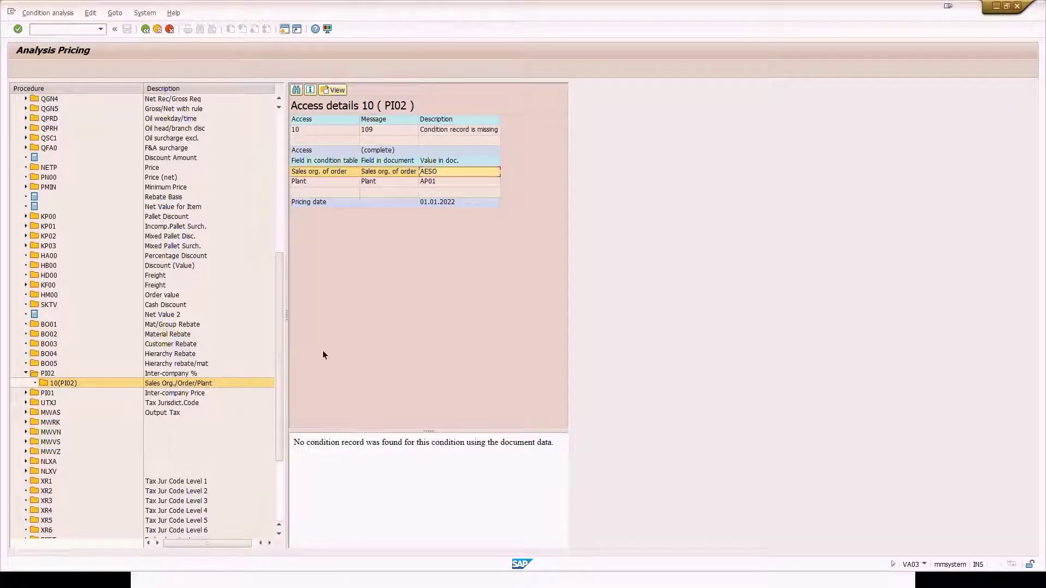
Expand the tax jurisdiction condition type UTXJ and its access 20 for domestic taxes, and inspect the access details and message.
{"action": "left_click", "coordinate": [25, 403]}
{"action": "left_click", "coordinate": [50, 403]}
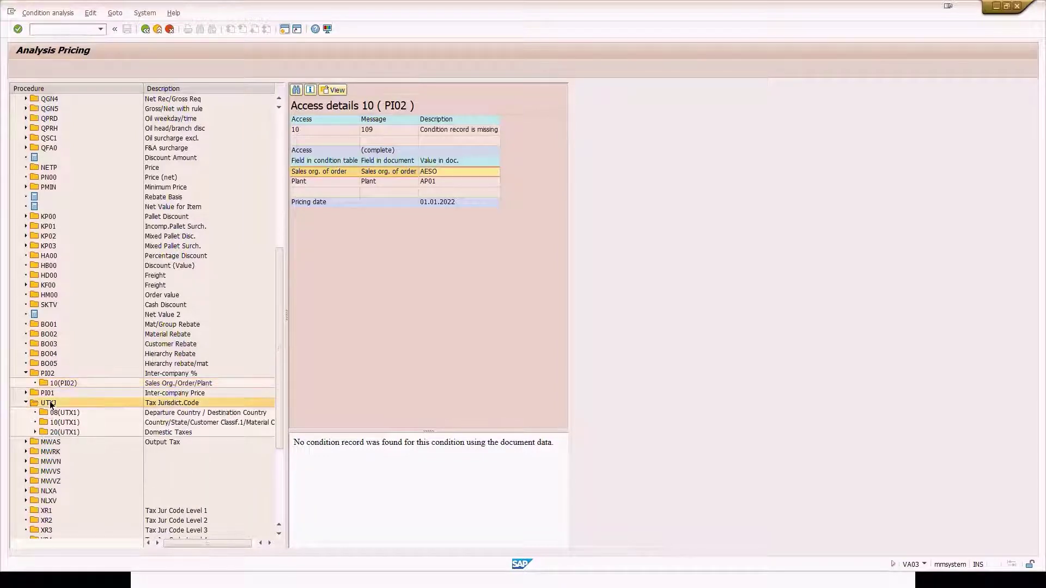
{"action": "left_click", "coordinate": [35, 432]}
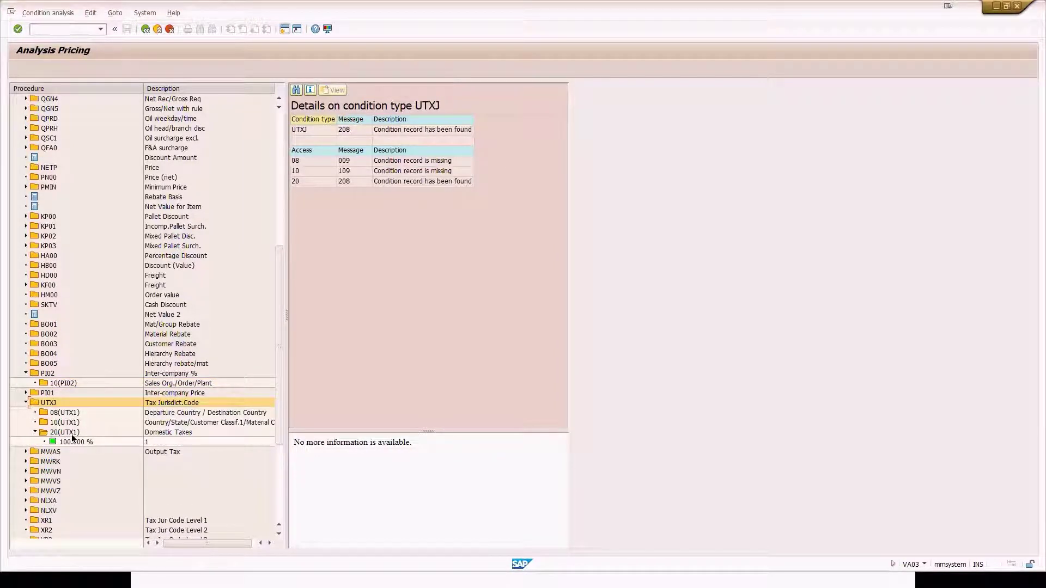
{"action": "left_click", "coordinate": [72, 435]}
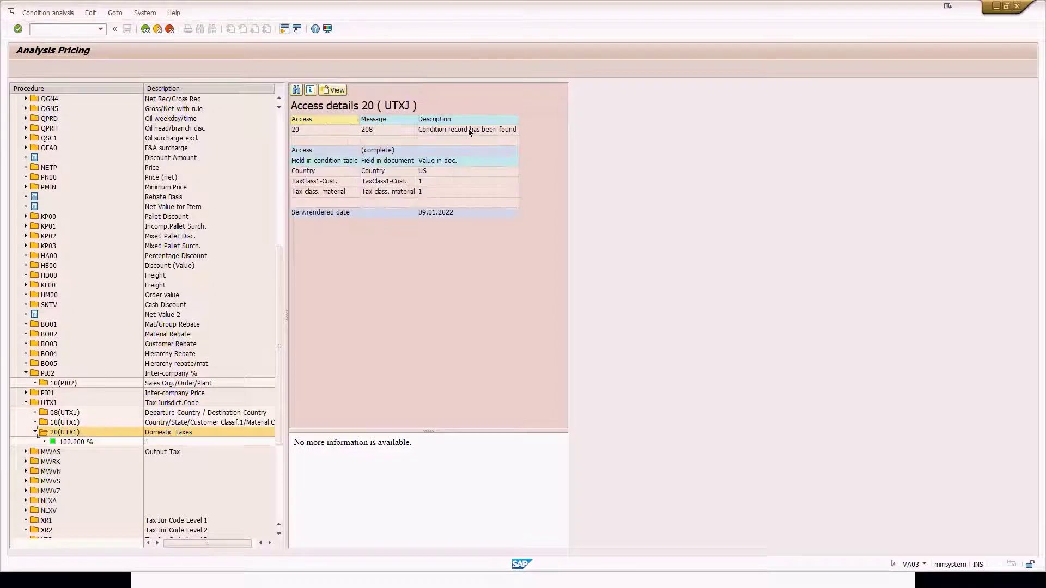
{"action": "left_click", "coordinate": [469, 129]}
Open the UTXJ condition record under access 20 and widen the condition type, name and amount columns to read its line.
{"action": "left_click", "coordinate": [77, 441]}
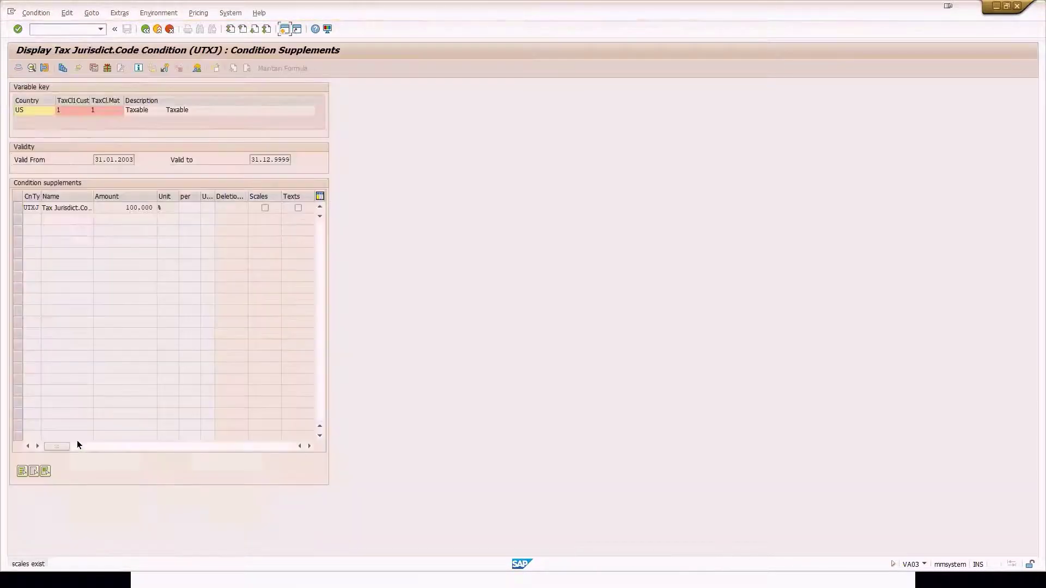
{"action": "left_click", "coordinate": [19, 209]}
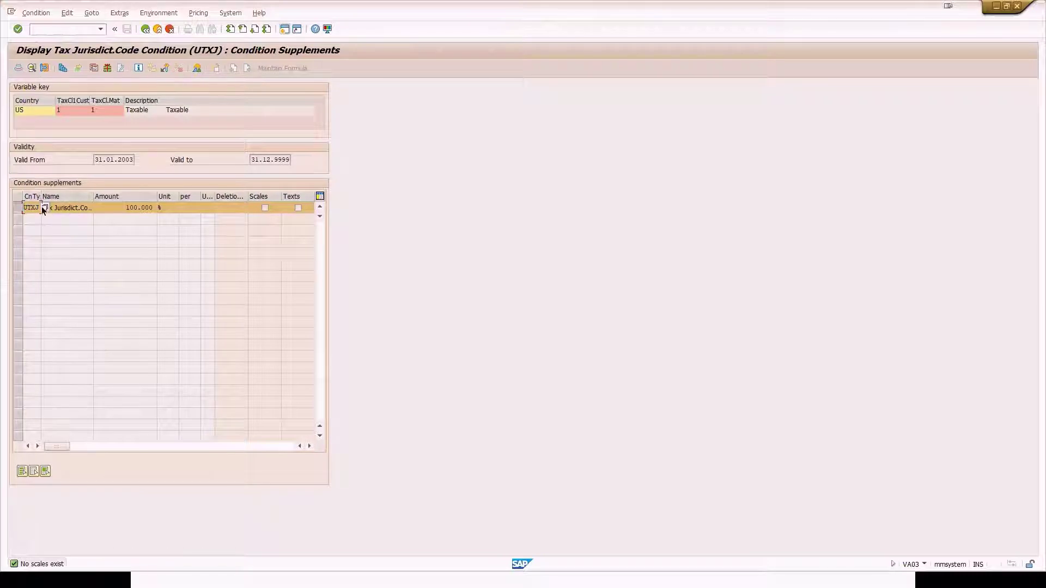
{"action": "left_click_drag", "start_coordinate": [40, 197], "coordinate": [49, 197]}
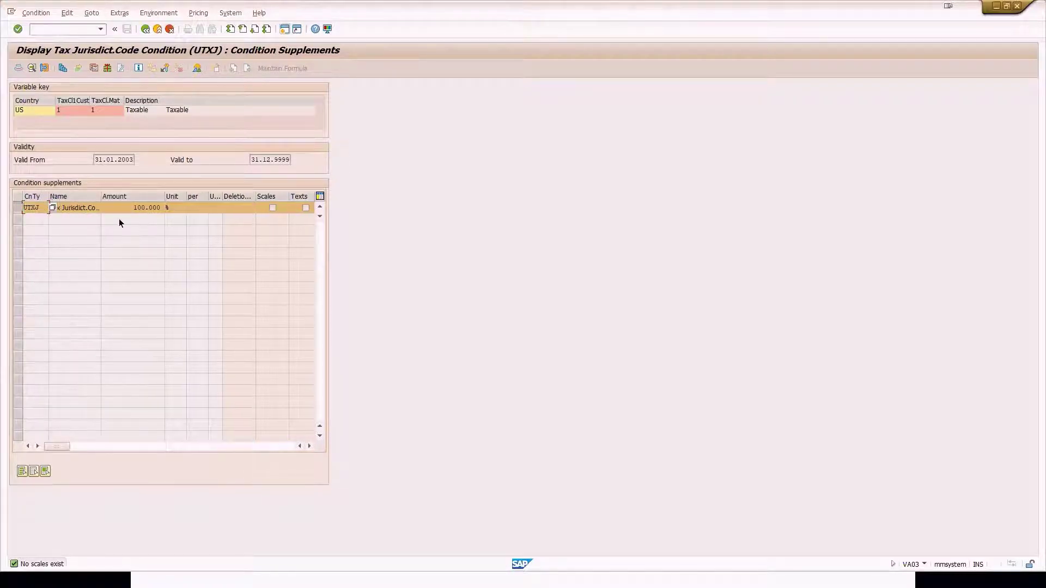
{"action": "left_click", "coordinate": [114, 209]}
{"action": "left_click_drag", "start_coordinate": [165, 197], "coordinate": [176, 203]}
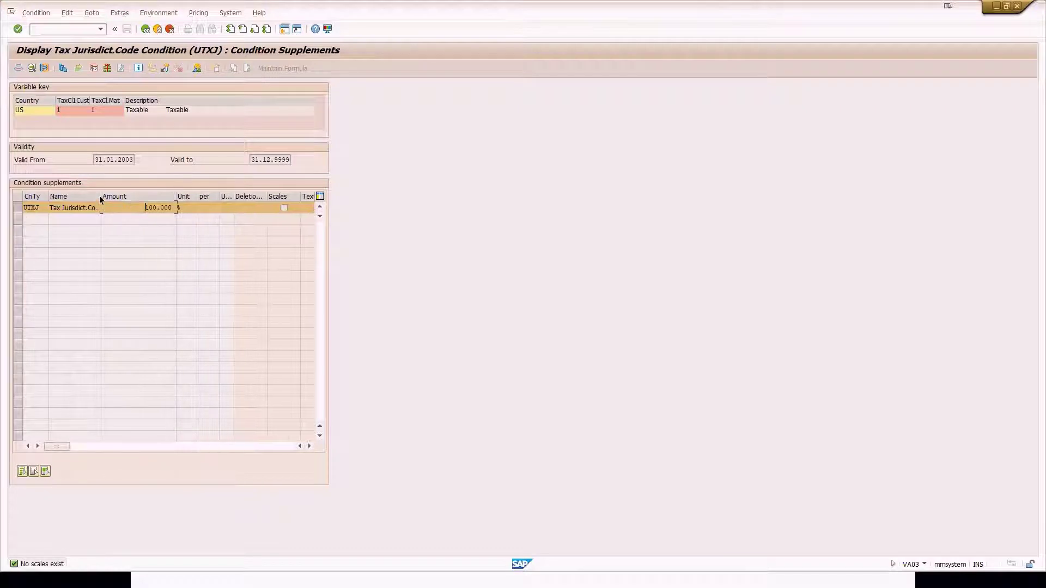
{"action": "left_click_drag", "start_coordinate": [100, 199], "coordinate": [120, 202]}
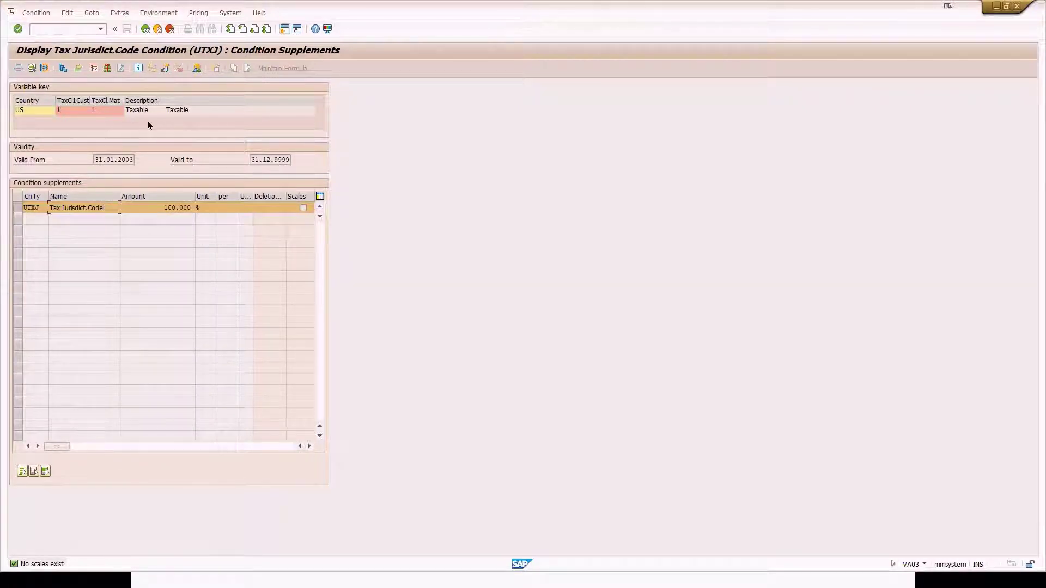
Check the UTXJ record's country, customer tax class and material tax class key fields, and return to the pricing analysis.
{"action": "left_click", "coordinate": [36, 113]}
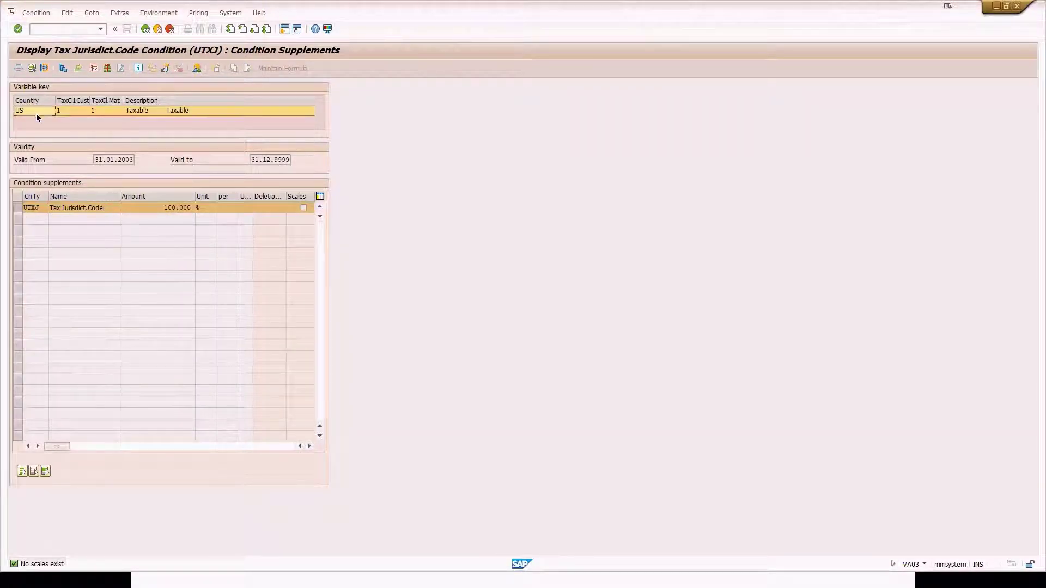
{"action": "left_click", "coordinate": [76, 113]}
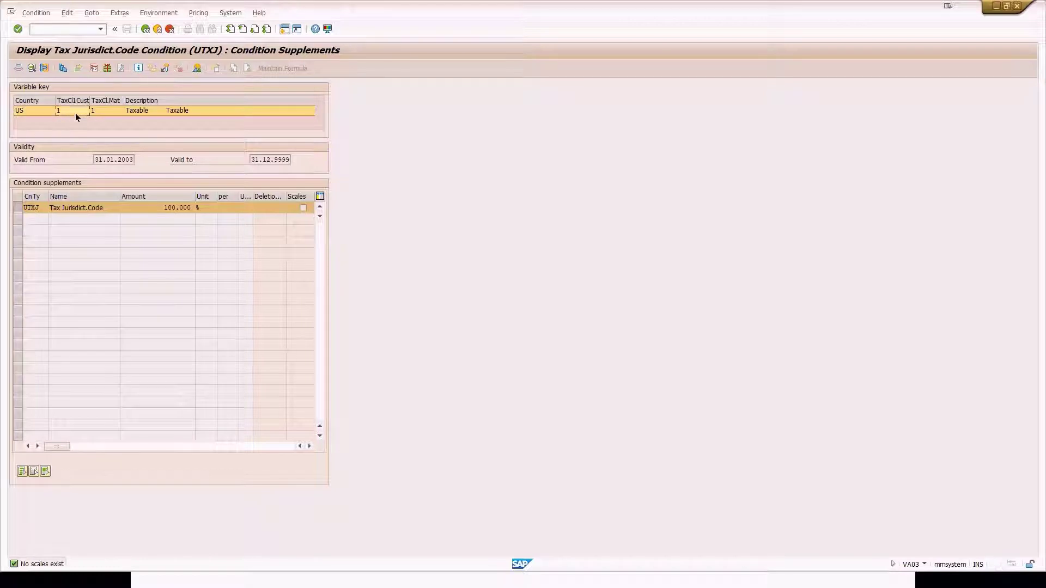
{"action": "left_click", "coordinate": [107, 111]}
{"action": "left_click", "coordinate": [148, 33]}
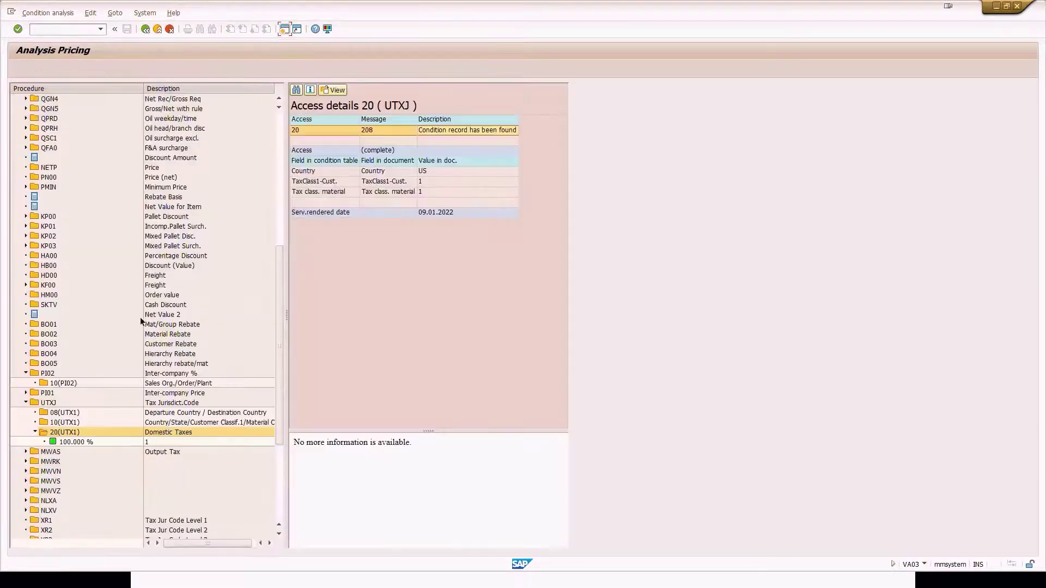
Look through the remaining tax and total condition types and inspect the message details of cash discount condition SKTV.
{"action": "scroll", "coordinate": [73, 460], "scroll_direction": "down", "scroll_amount": 3}
{"action": "scroll", "coordinate": [81, 442], "scroll_direction": "down", "scroll_amount": 3}
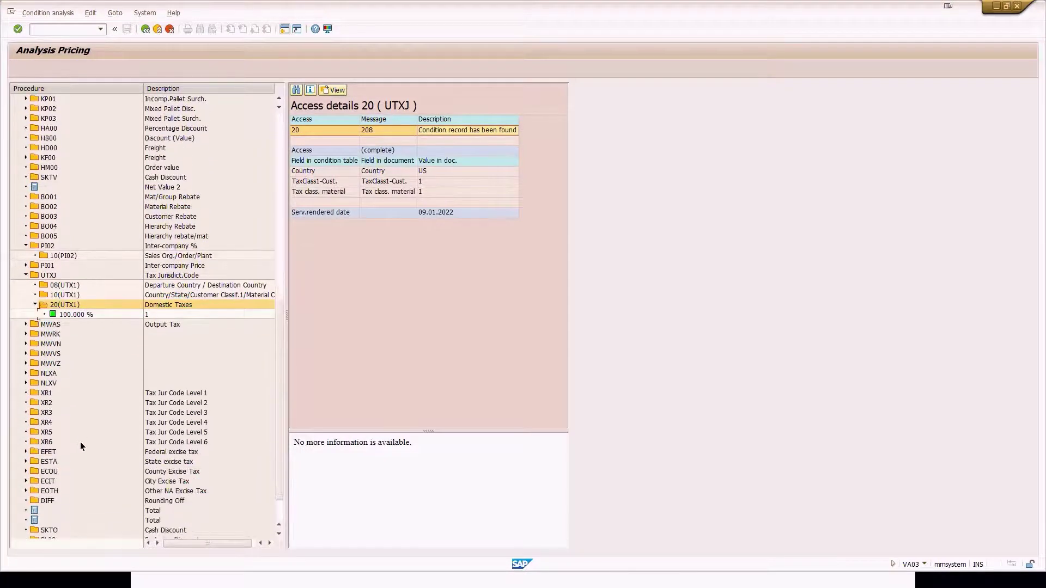
{"action": "scroll", "coordinate": [70, 443], "scroll_direction": "up", "scroll_amount": 5}
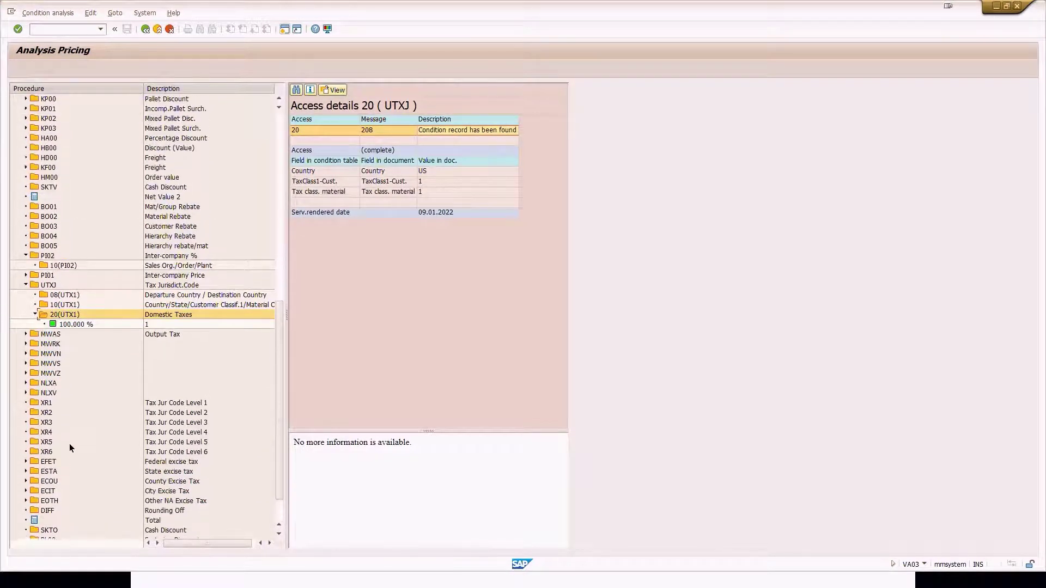
{"action": "scroll", "coordinate": [54, 390], "scroll_direction": "up", "scroll_amount": 1}
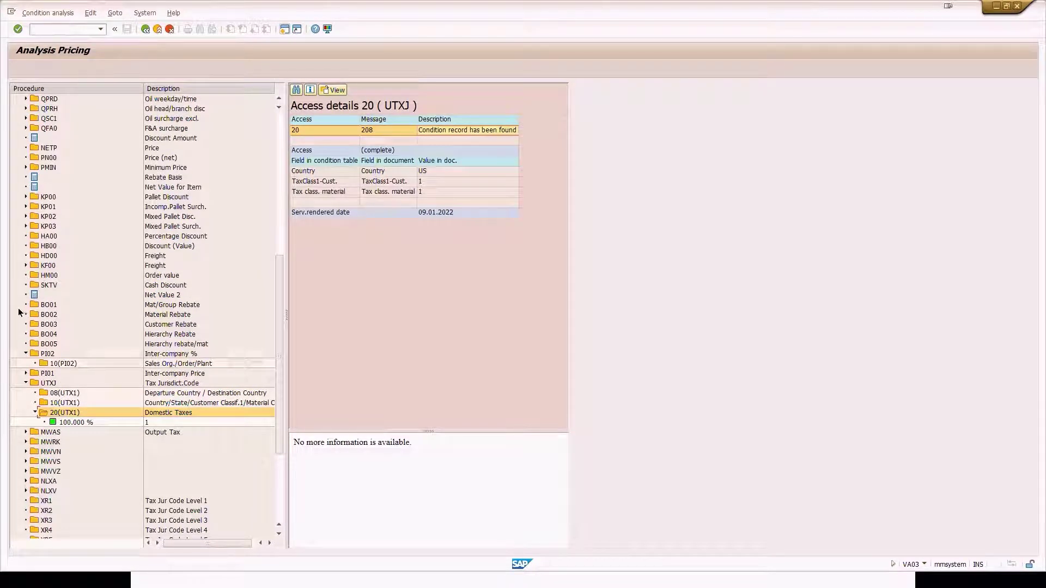
{"action": "left_click", "coordinate": [40, 285]}
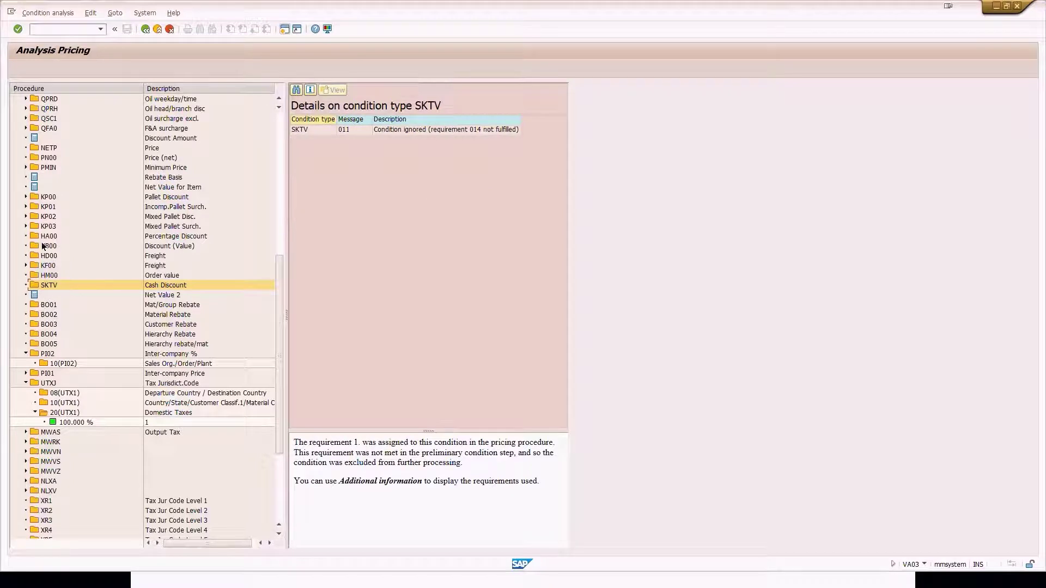
Inspect the message details of discount conditions RA01, RA00 and RC00, and of access 10 under customer discount K007.
{"action": "scroll", "coordinate": [40, 242], "scroll_direction": "up", "scroll_amount": 5}
{"action": "scroll", "coordinate": [41, 242], "scroll_direction": "up", "scroll_amount": 5}
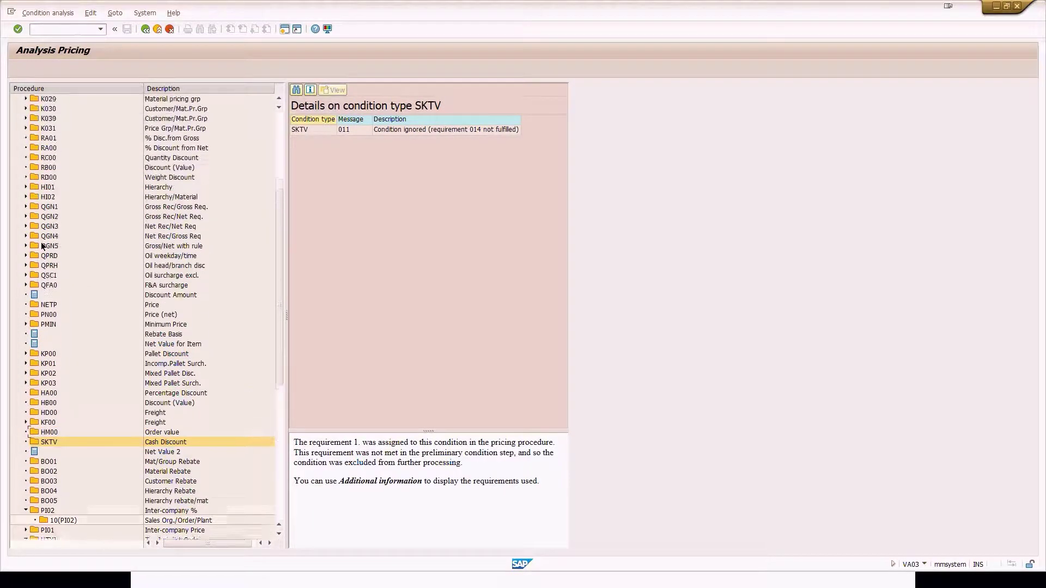
{"action": "scroll", "coordinate": [53, 207], "scroll_direction": "up", "scroll_amount": 1}
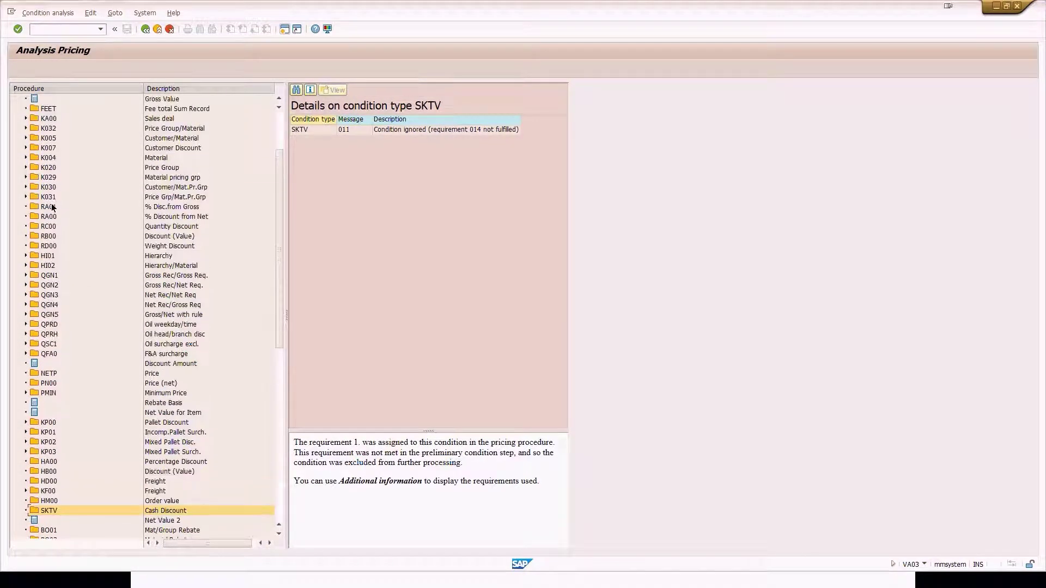
{"action": "left_click", "coordinate": [52, 209]}
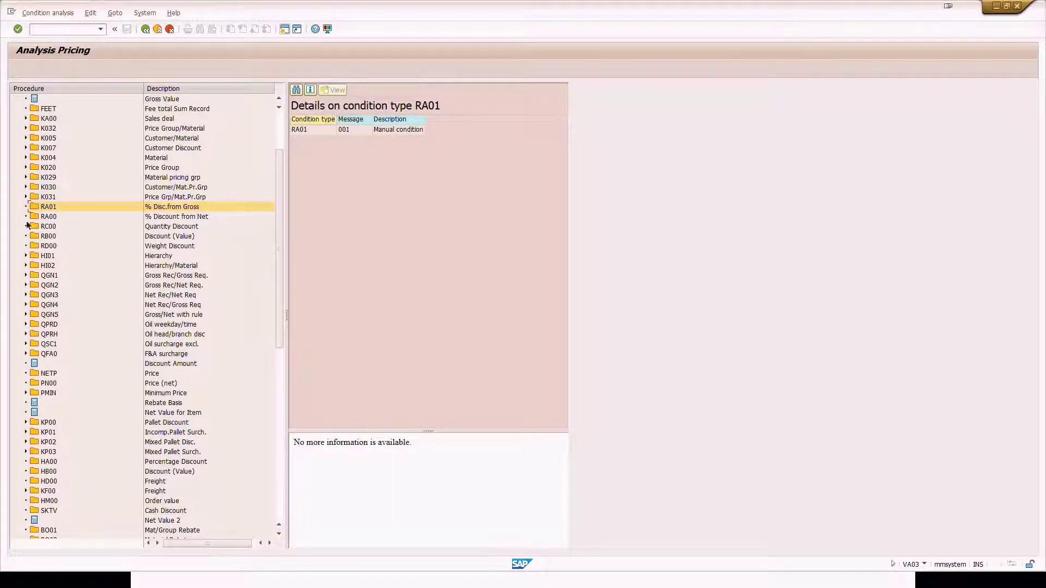
{"action": "left_click", "coordinate": [47, 216]}
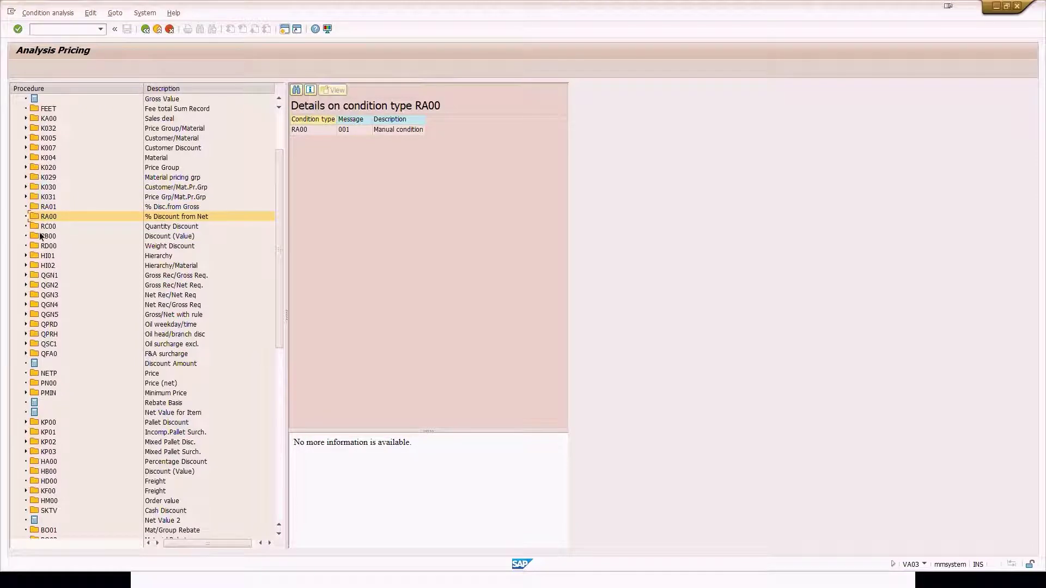
{"action": "left_click", "coordinate": [48, 227]}
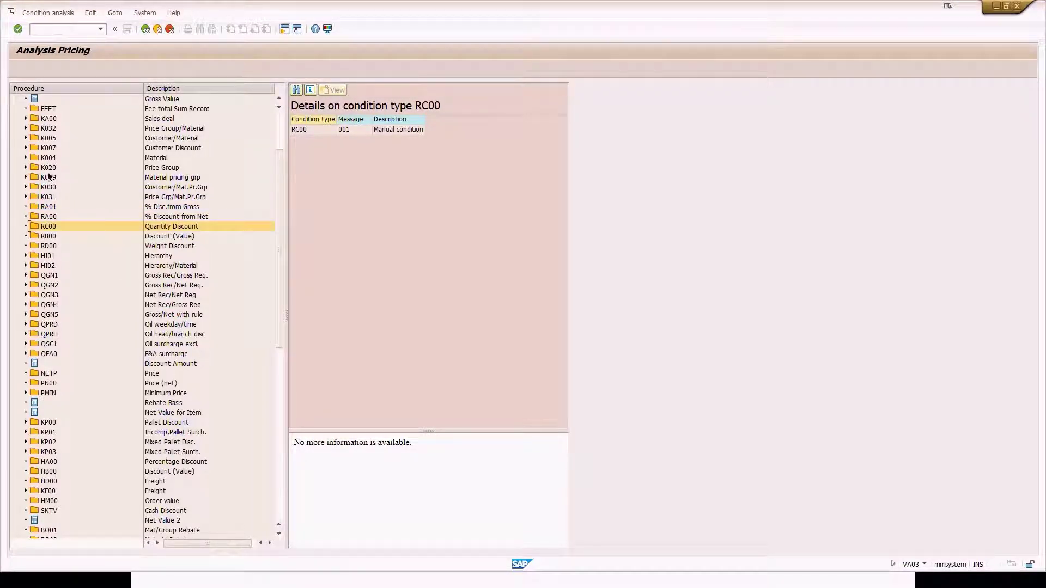
{"action": "left_click", "coordinate": [25, 148]}
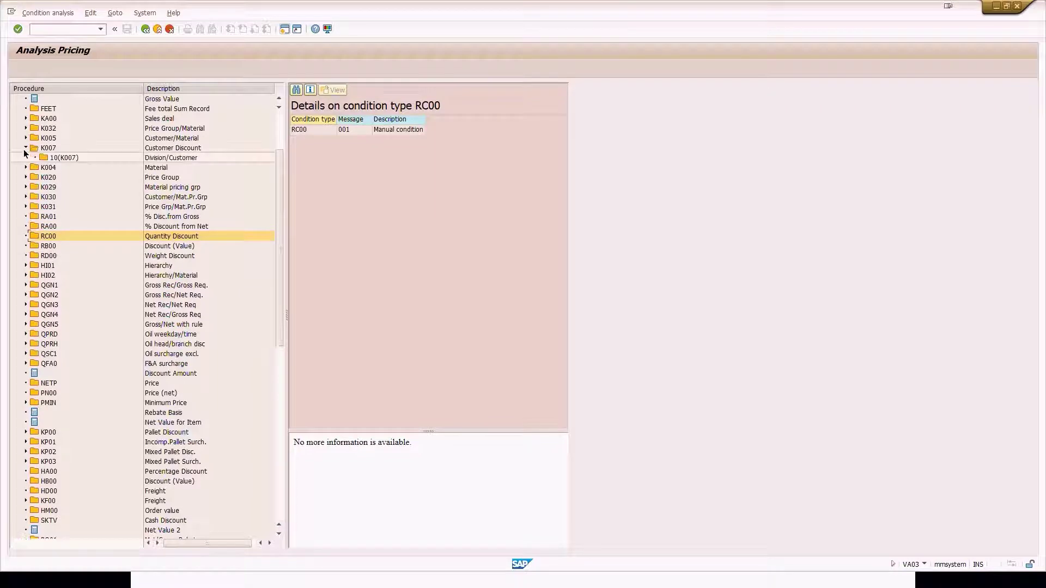
{"action": "left_click", "coordinate": [53, 159]}
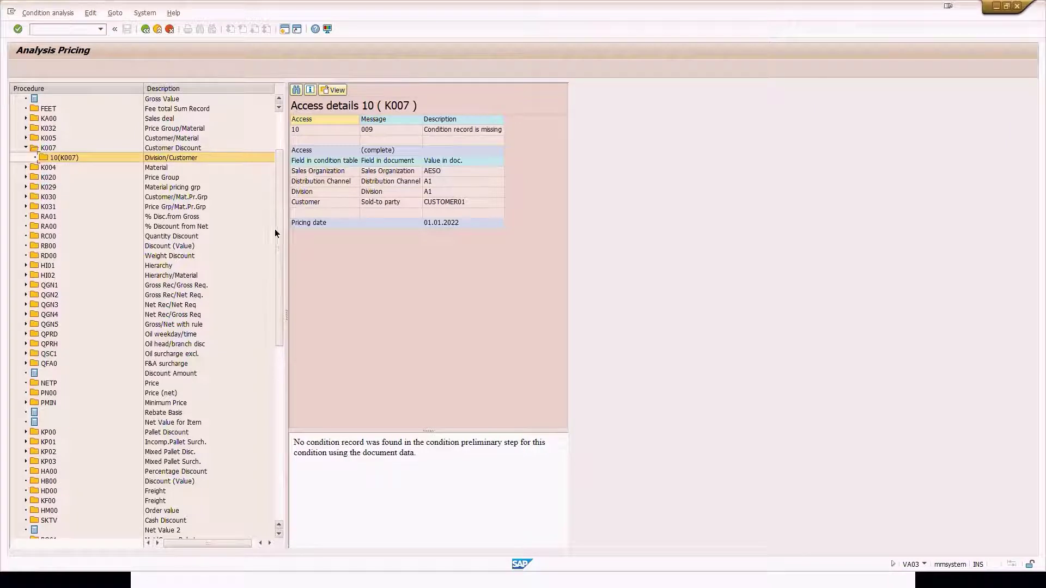
Go through the details of price condition type PR00 and compare the messages of its accesses 10, 20, 30 and 40.
{"action": "left_click_drag", "start_coordinate": [279, 231], "coordinate": [277, 186]}
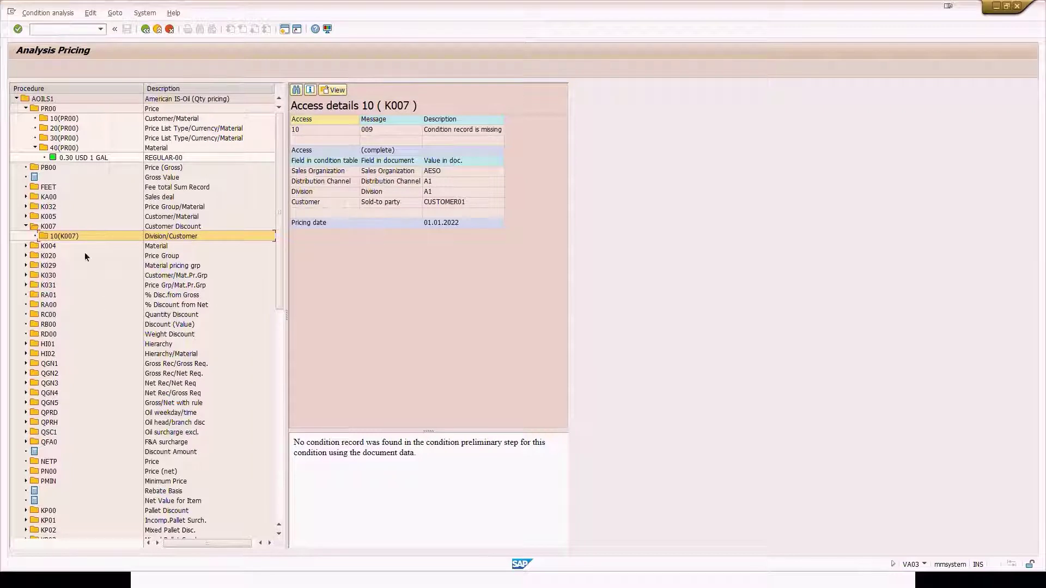
{"action": "left_click", "coordinate": [64, 120]}
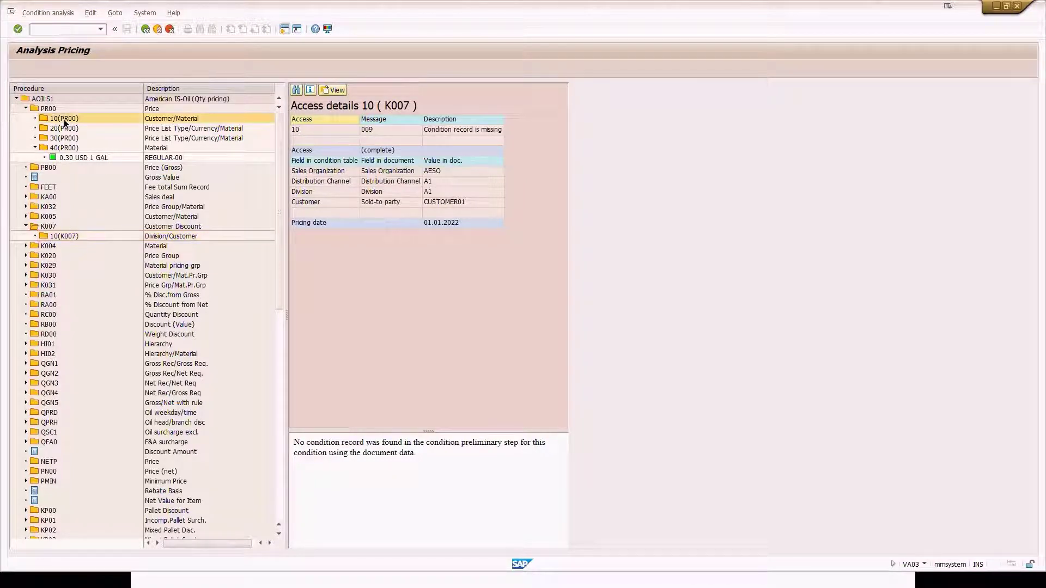
{"action": "left_click", "coordinate": [49, 109]}
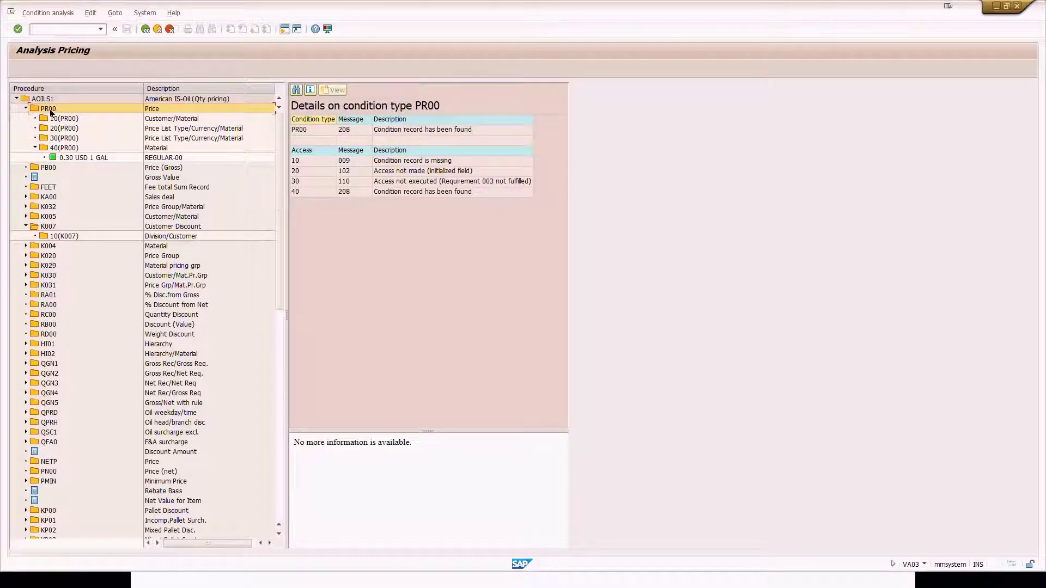
{"action": "left_click", "coordinate": [65, 119]}
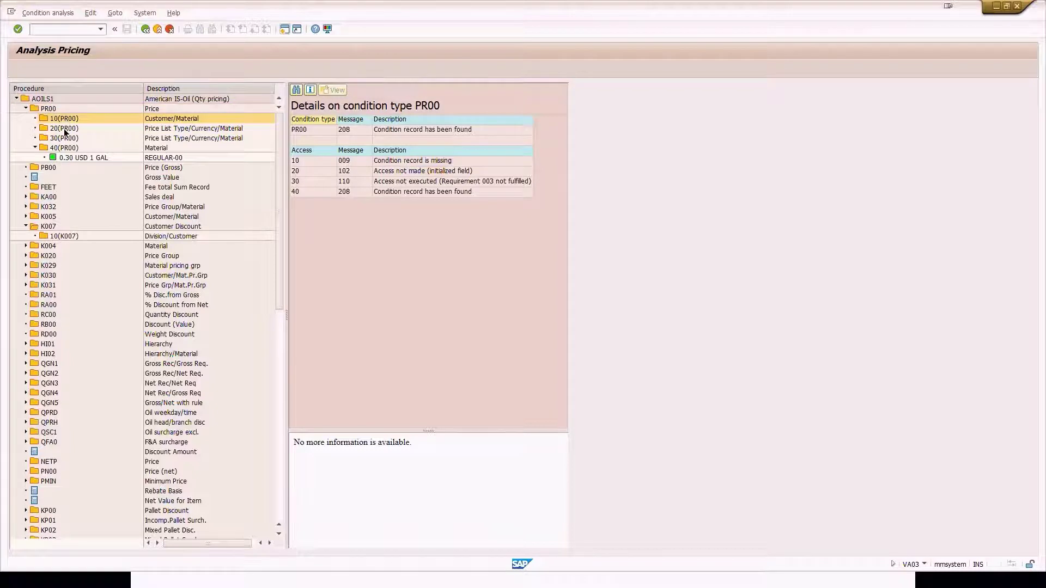
{"action": "left_click", "coordinate": [63, 127]}
{"action": "left_click", "coordinate": [63, 137]}
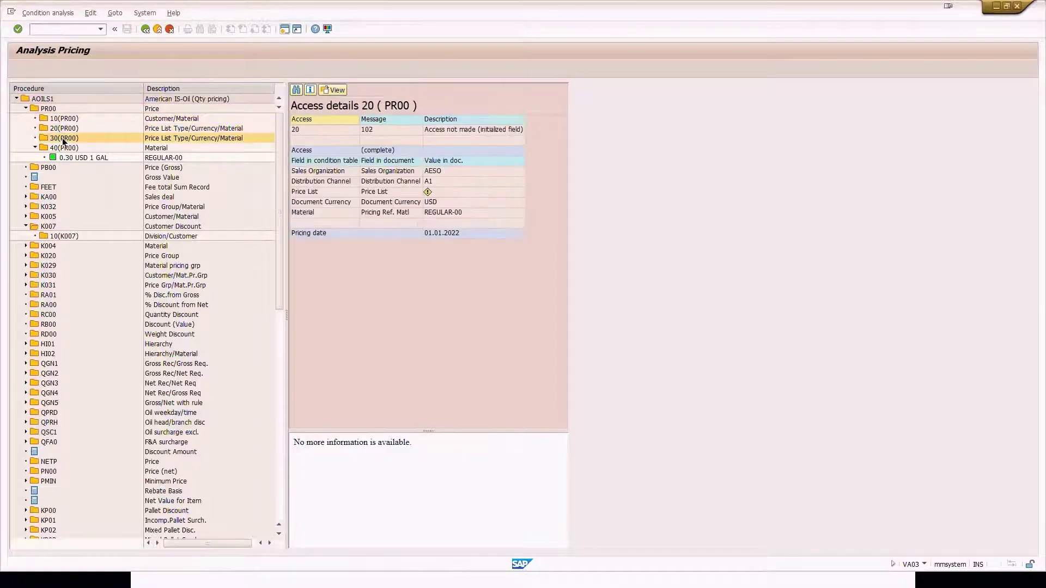
{"action": "left_click", "coordinate": [58, 146]}
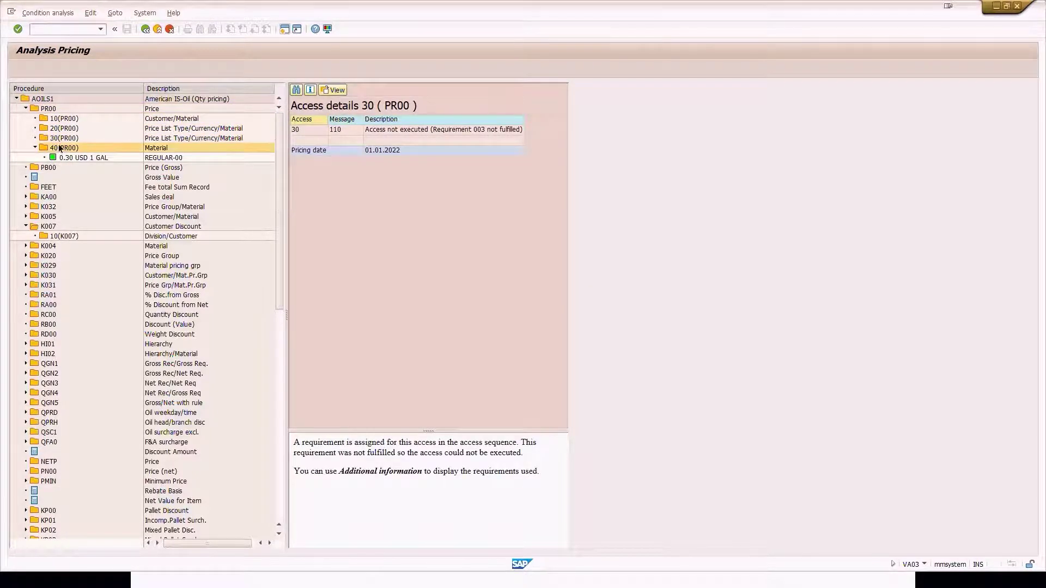
{"action": "left_click", "coordinate": [48, 109]}
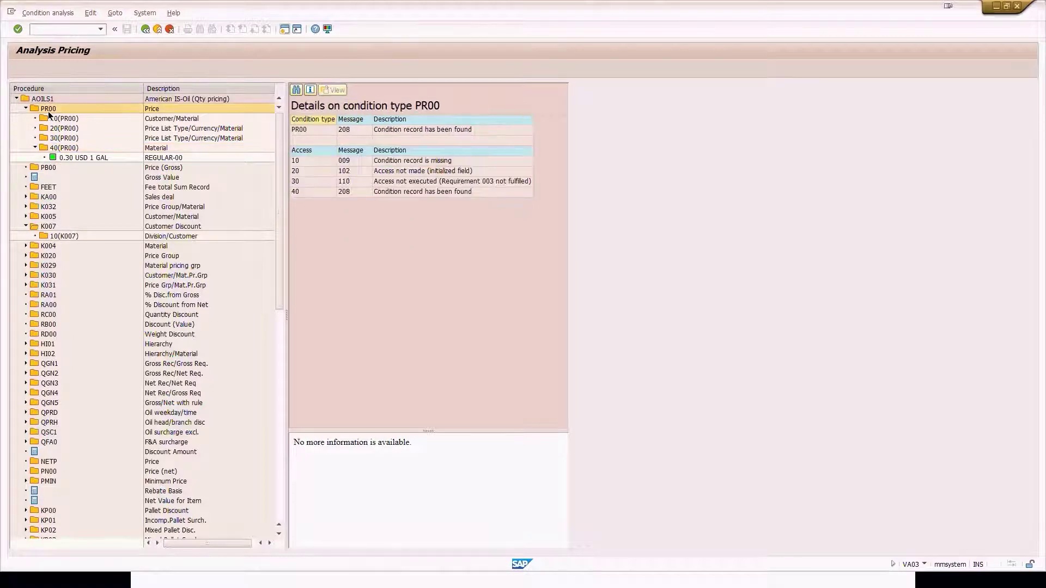
{"action": "left_click", "coordinate": [61, 119]}
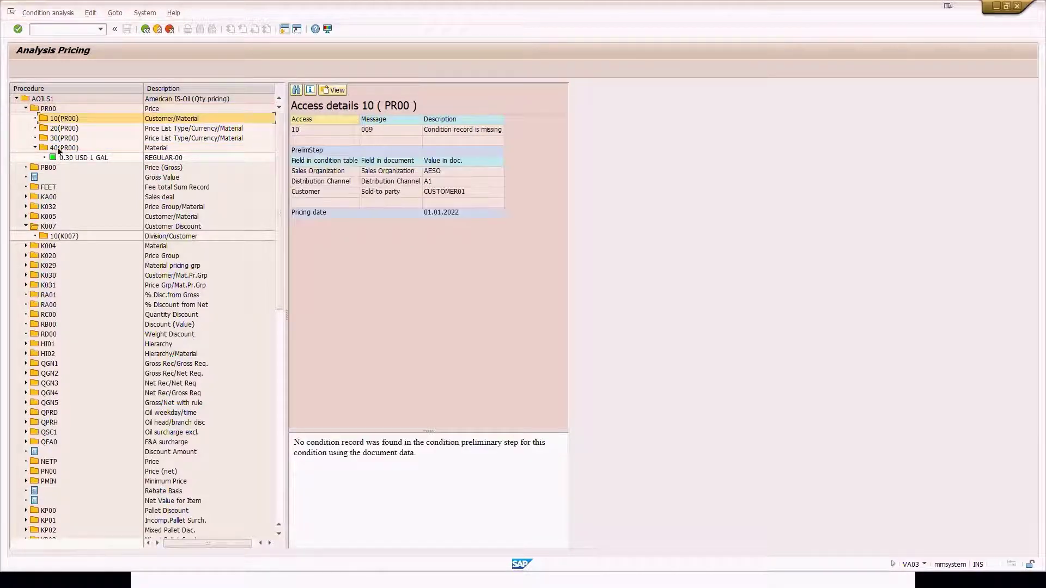
{"action": "left_click", "coordinate": [58, 147]}
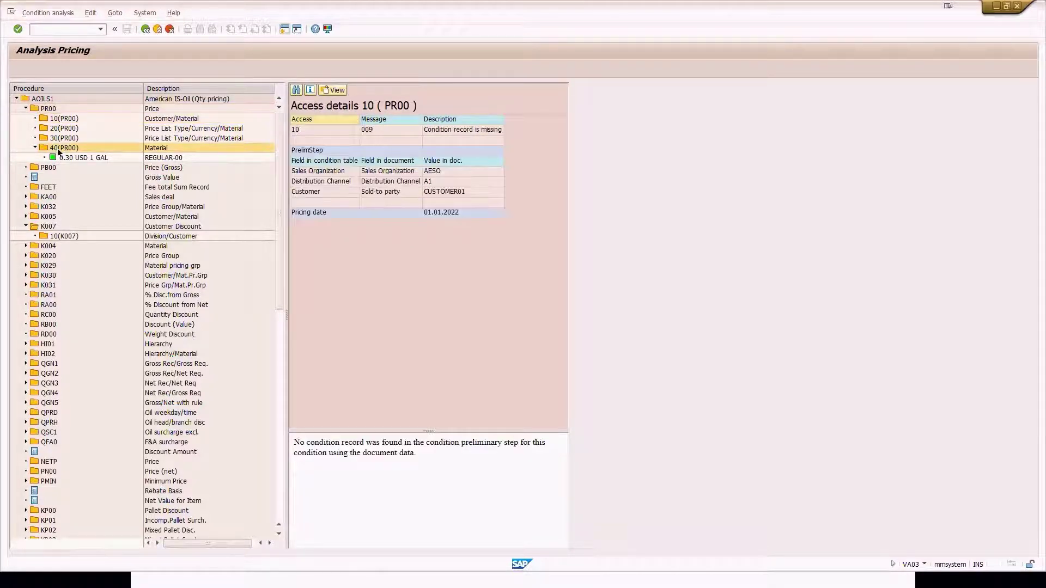
Examine PR00 access 10's sales organization, distribution channel, customer and pricing date values together with its message.
{"action": "left_click", "coordinate": [64, 120]}
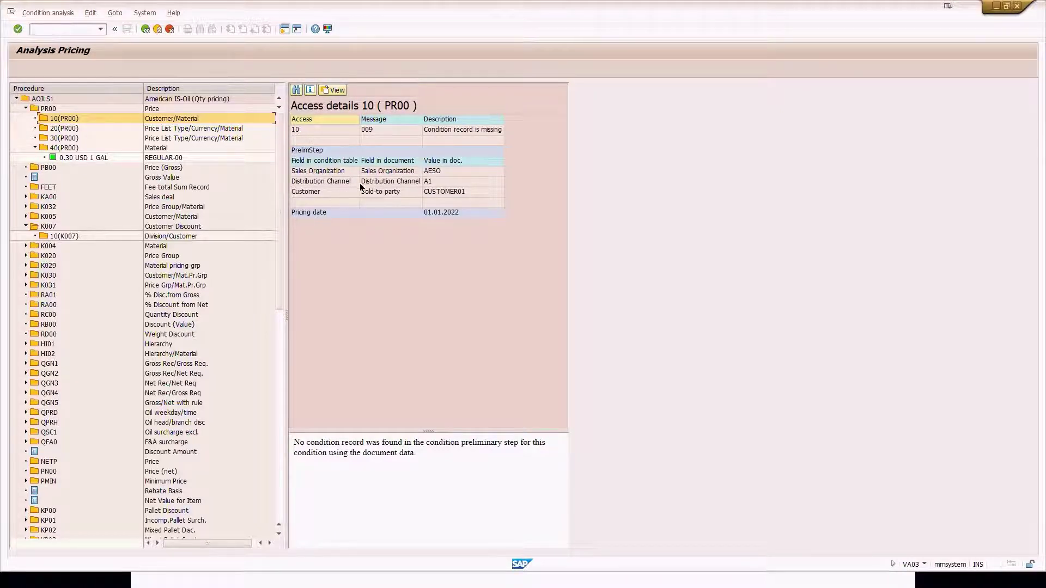
{"action": "left_click", "coordinate": [439, 172]}
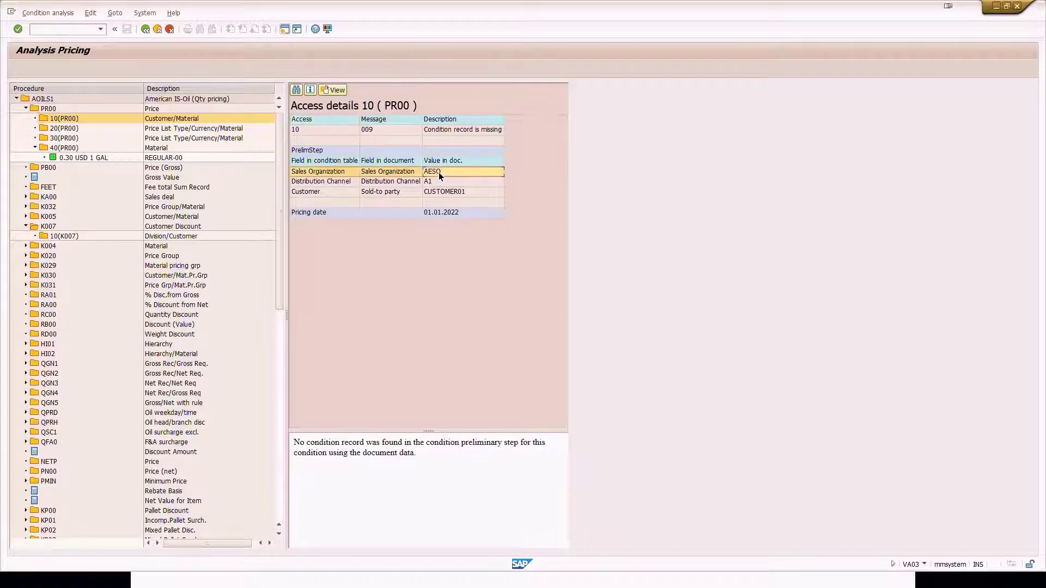
{"action": "left_click", "coordinate": [441, 183]}
{"action": "left_click", "coordinate": [446, 194]}
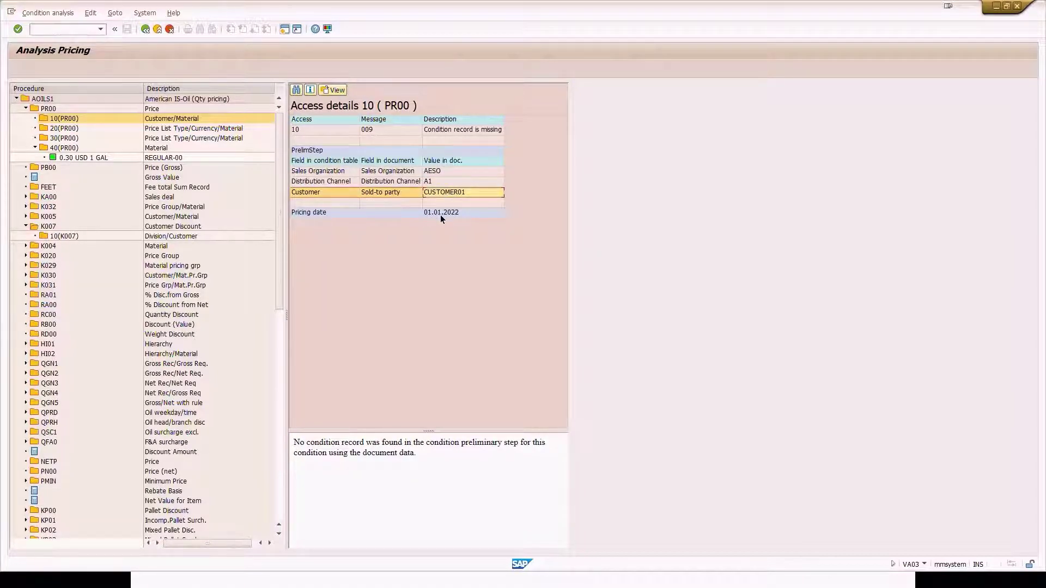
{"action": "left_click", "coordinate": [440, 214]}
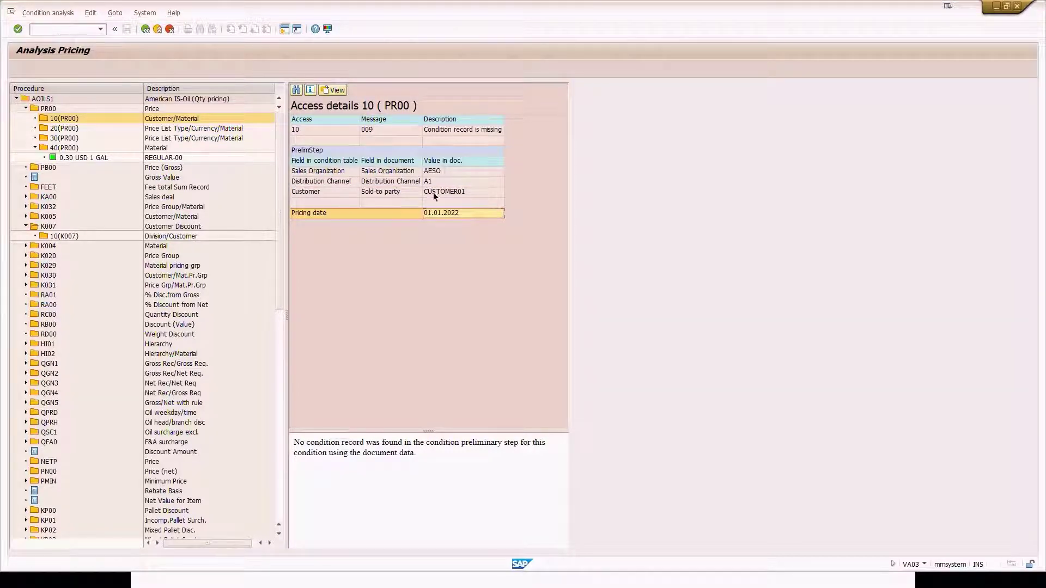
{"action": "left_click_drag", "start_coordinate": [440, 170], "coordinate": [440, 211]}
{"action": "left_click", "coordinate": [454, 134]}
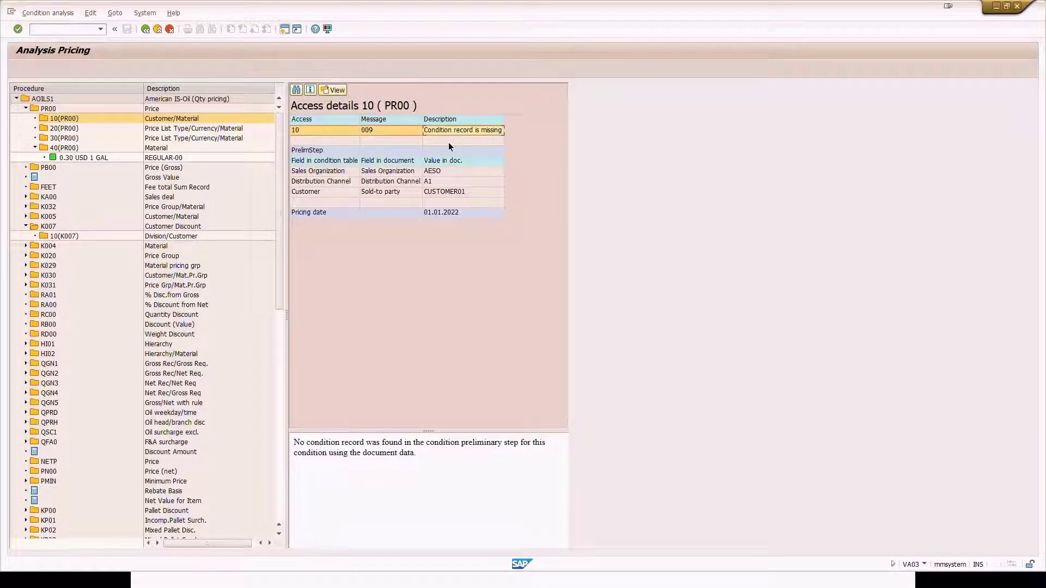
Check the message and Price List field of PR00 access 20, and view the details of access 30.
{"action": "left_click", "coordinate": [59, 130]}
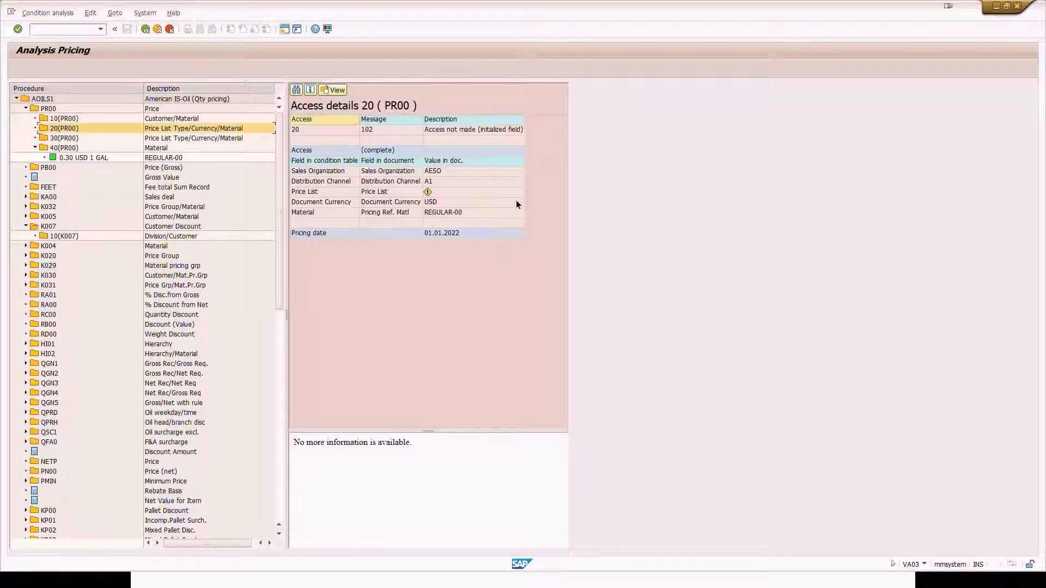
{"action": "left_click", "coordinate": [439, 131]}
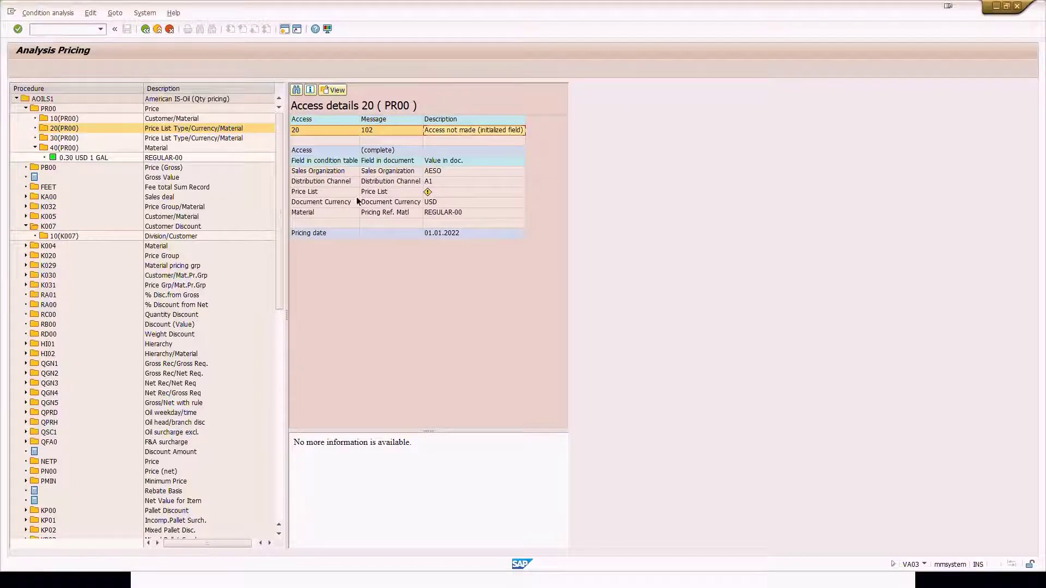
{"action": "left_click", "coordinate": [337, 192]}
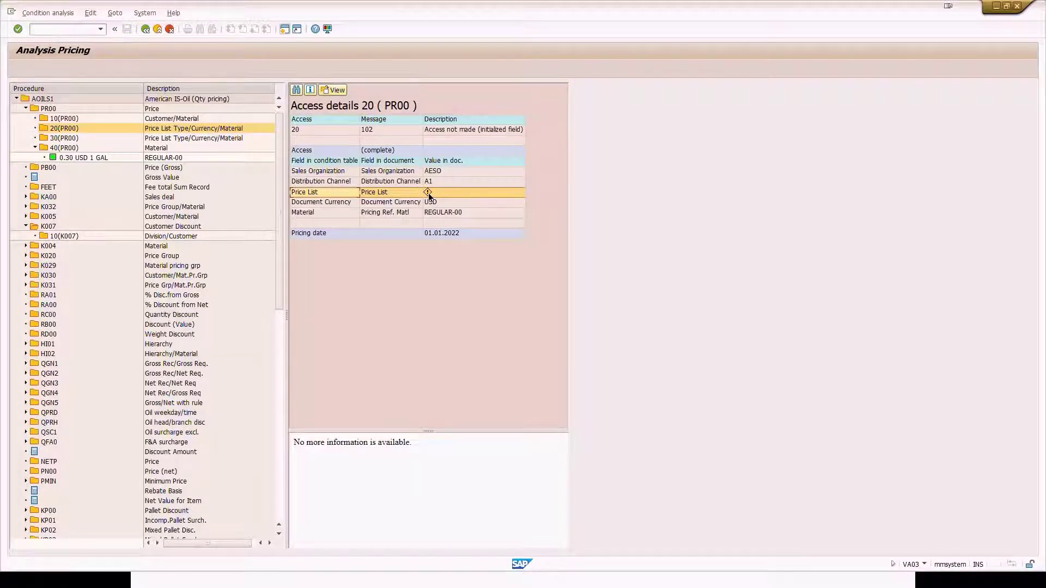
{"action": "left_click", "coordinate": [454, 134]}
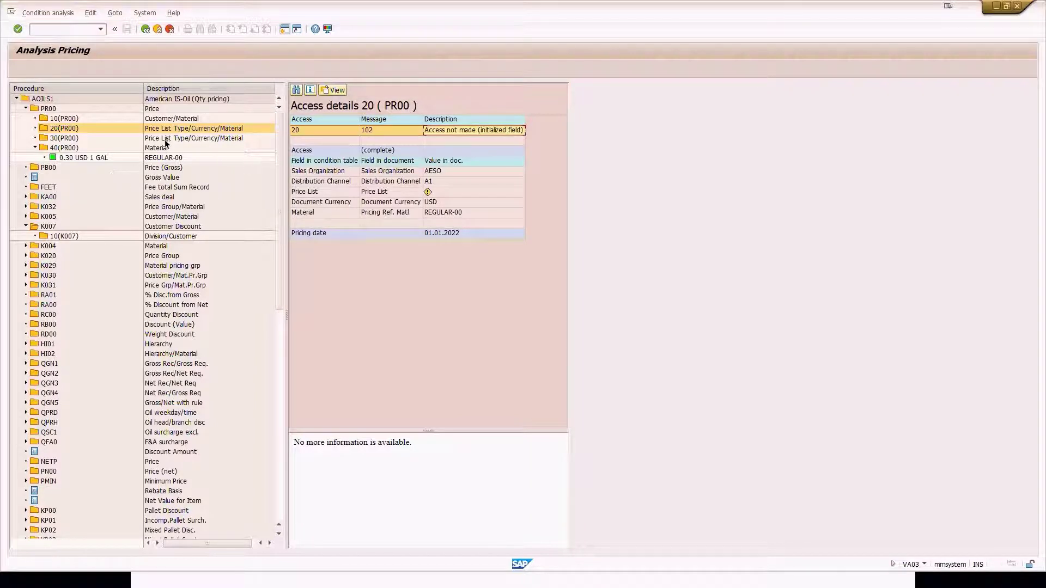
{"action": "left_click", "coordinate": [65, 139]}
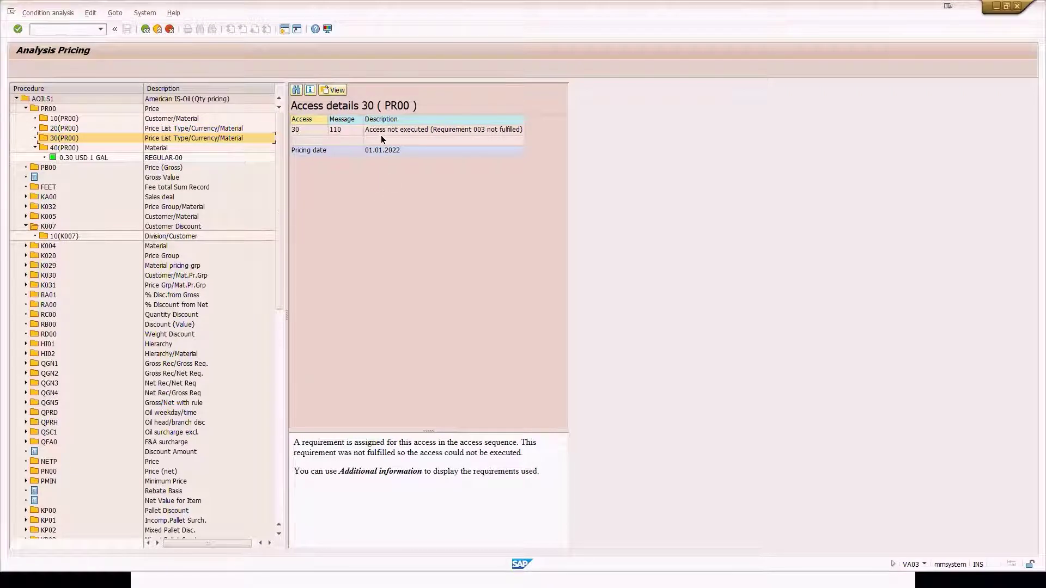
Examine the sales organization, distribution channel and material key fields of PR00 access 40.
{"action": "left_click", "coordinate": [67, 145]}
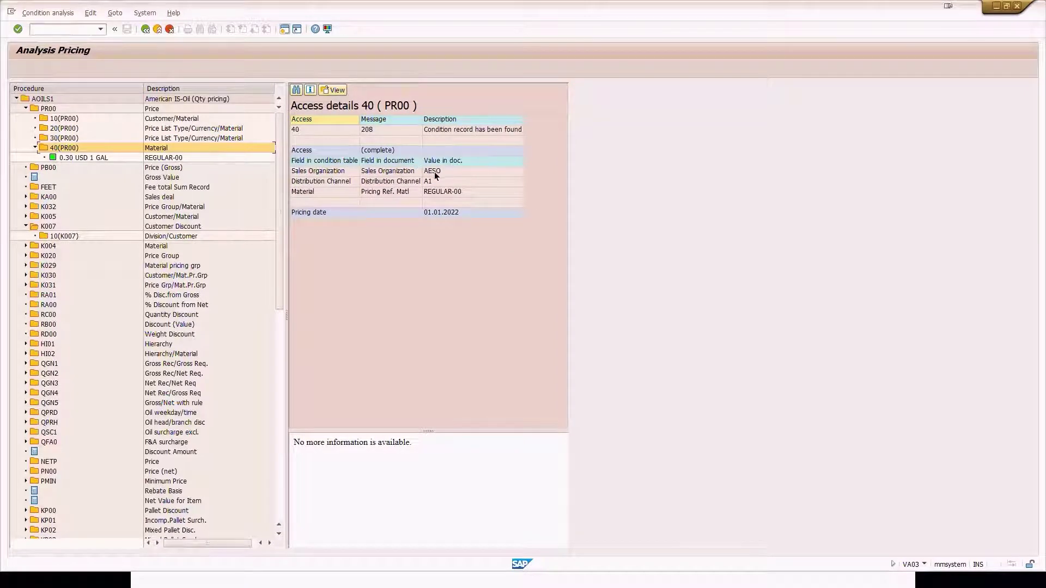
{"action": "left_click", "coordinate": [336, 173]}
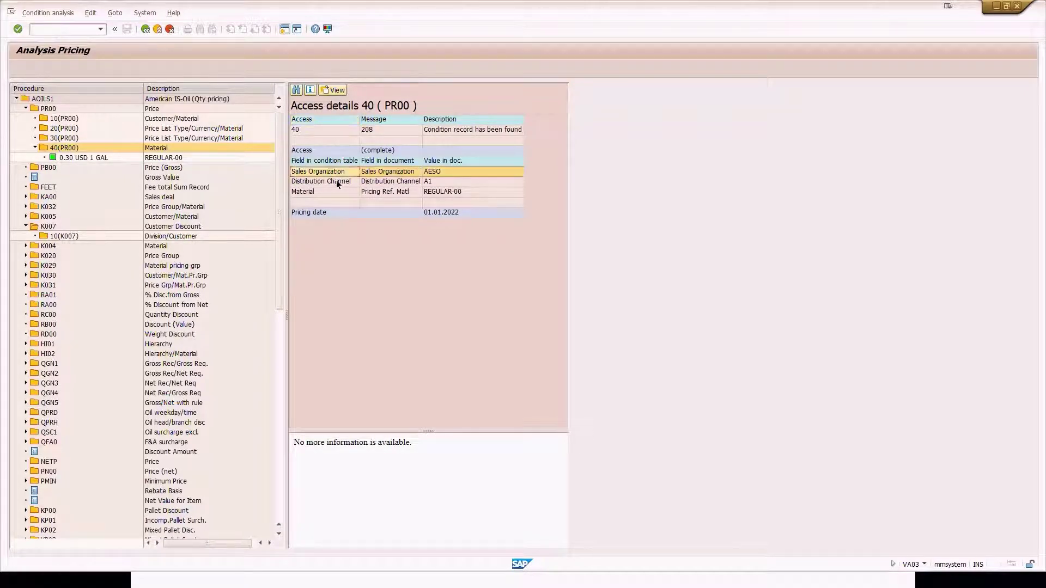
{"action": "left_click", "coordinate": [337, 182]}
{"action": "left_click", "coordinate": [336, 194]}
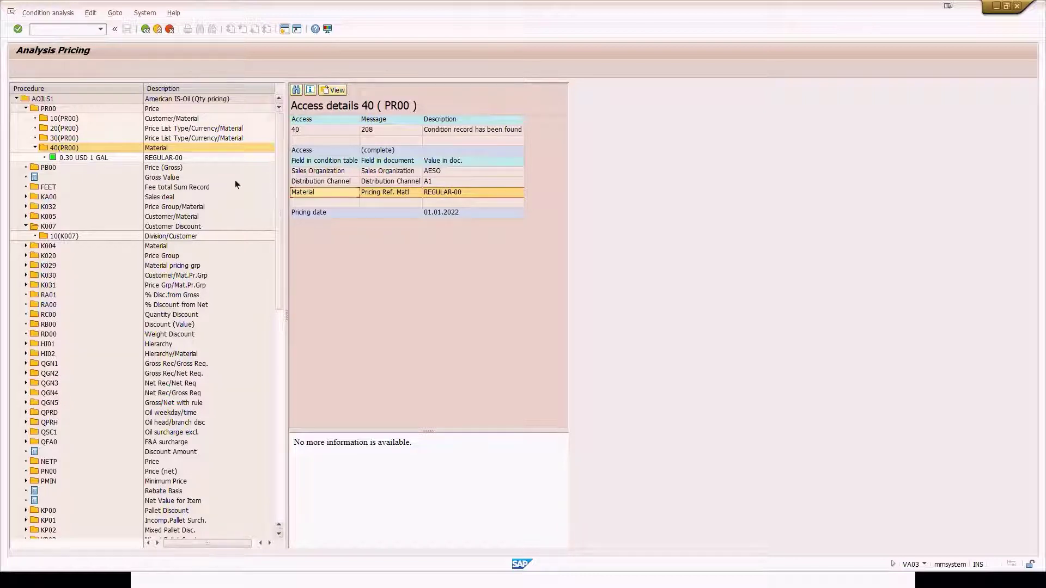
View the PR00 condition record for material REGULAR-00 under access 40, and return to the pricing analysis.
{"action": "double_click", "coordinate": [57, 156]}
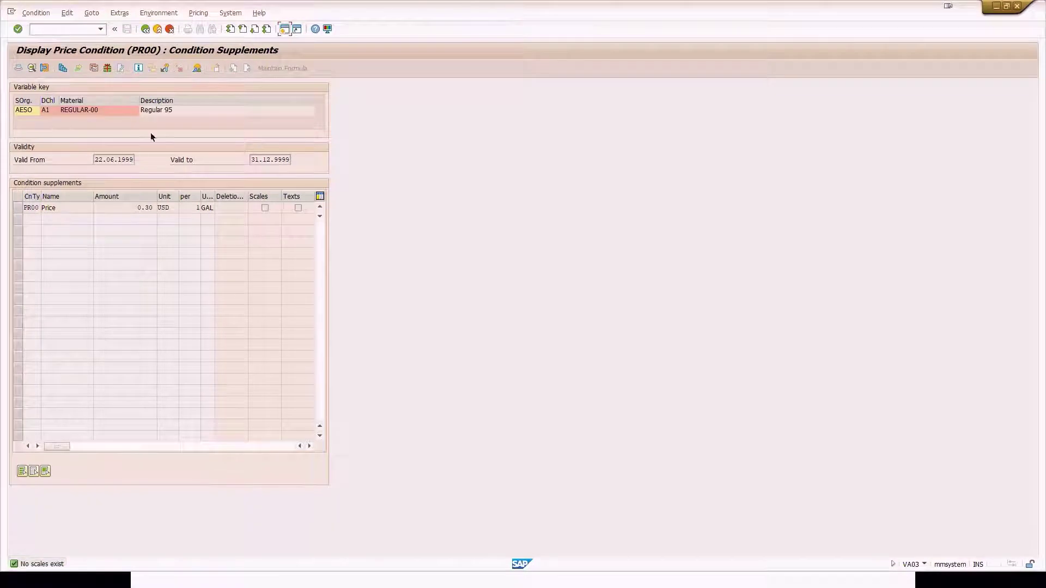
{"action": "left_click", "coordinate": [145, 29]}
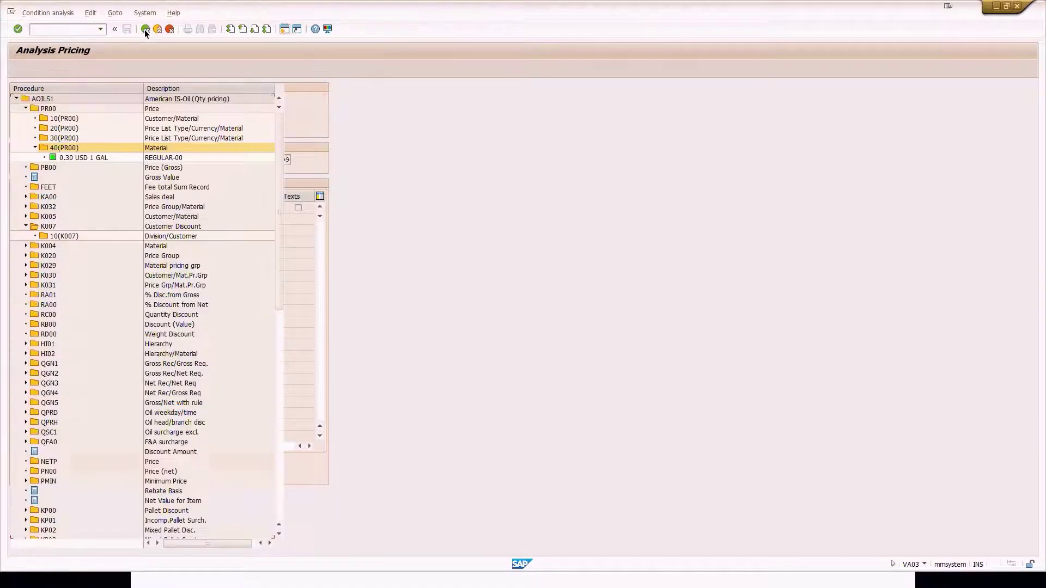
{"action": "double_click", "coordinate": [98, 156]}
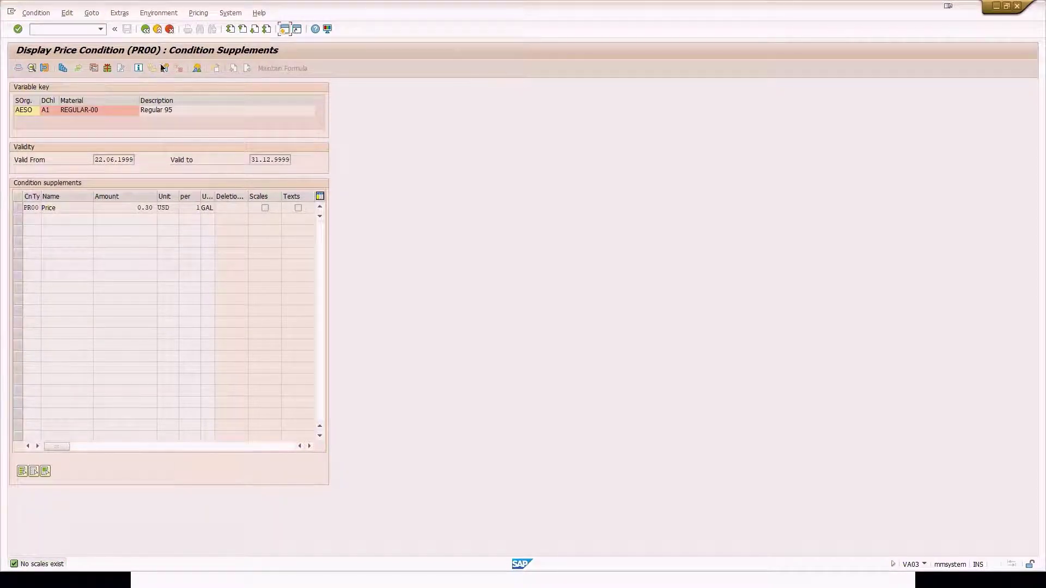
{"action": "left_click", "coordinate": [145, 29]}
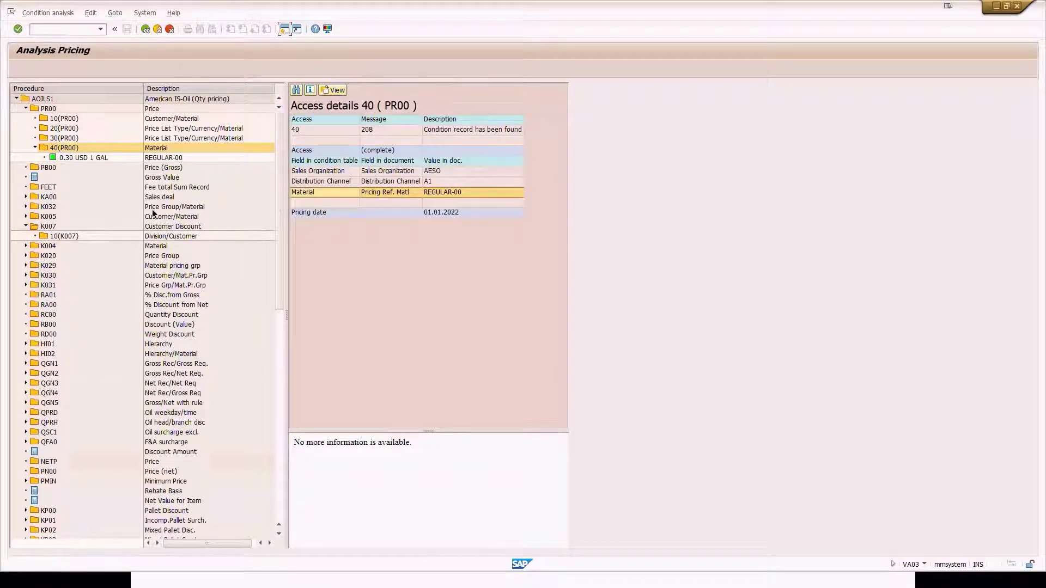
Review the PR00 access message overview again and view the details of its customer/material access 10.
{"action": "left_click", "coordinate": [53, 110]}
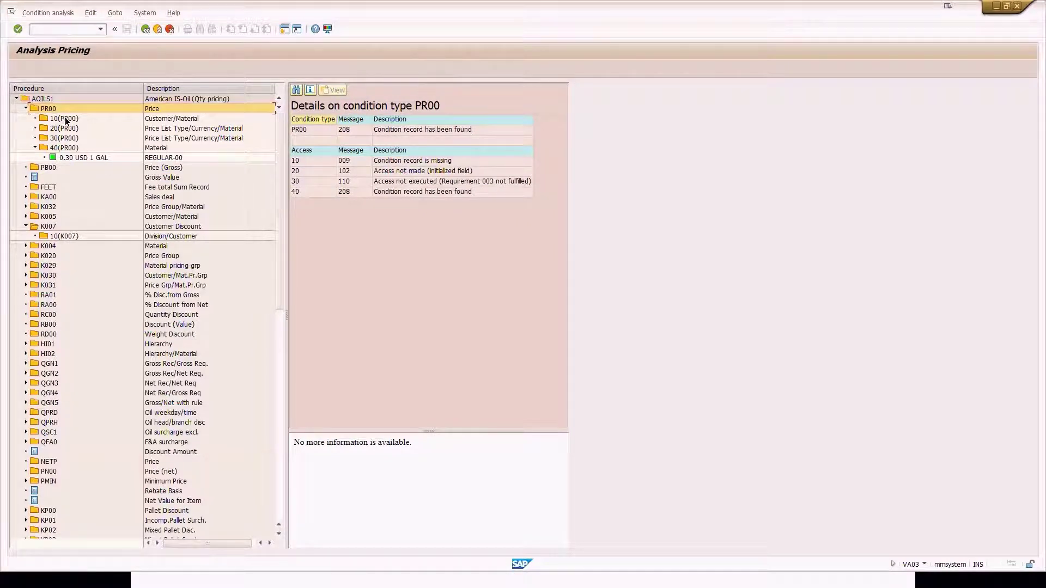
{"action": "left_click", "coordinate": [60, 119]}
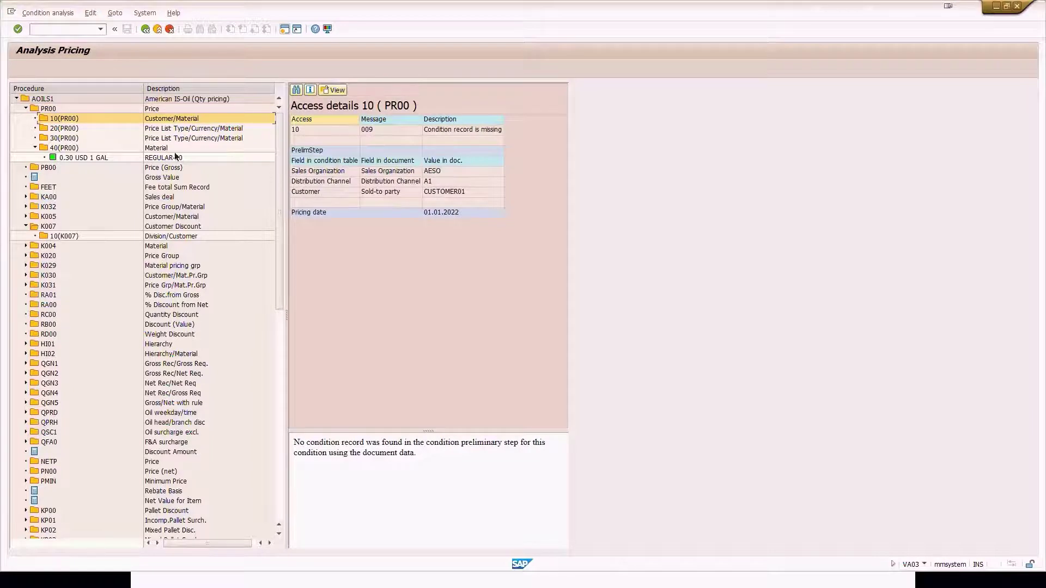
Review the access details of PR00 accesses 20, 30 and 40 one after another.
{"action": "left_click", "coordinate": [72, 128]}
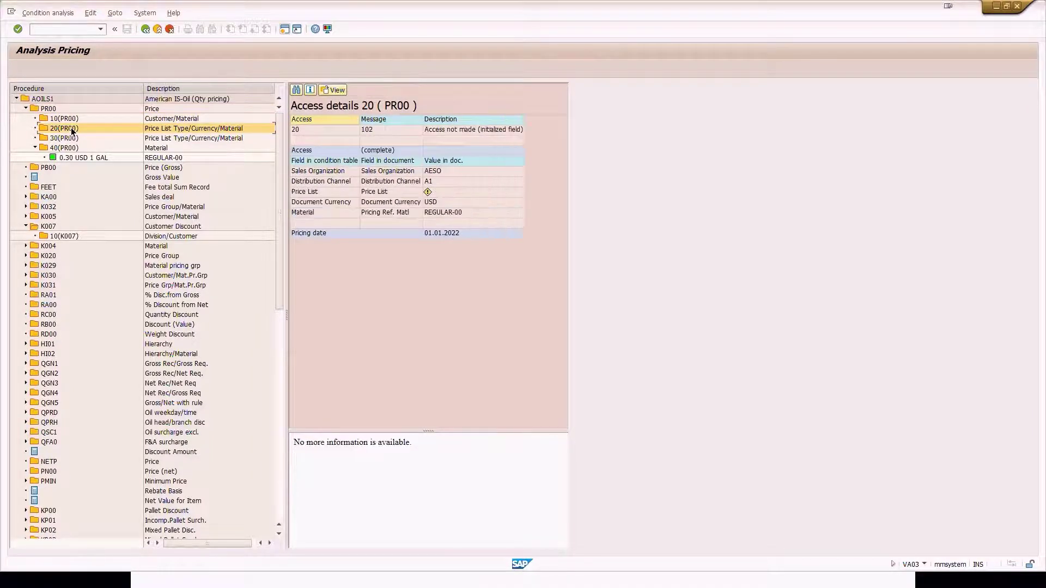
{"action": "left_click", "coordinate": [68, 137]}
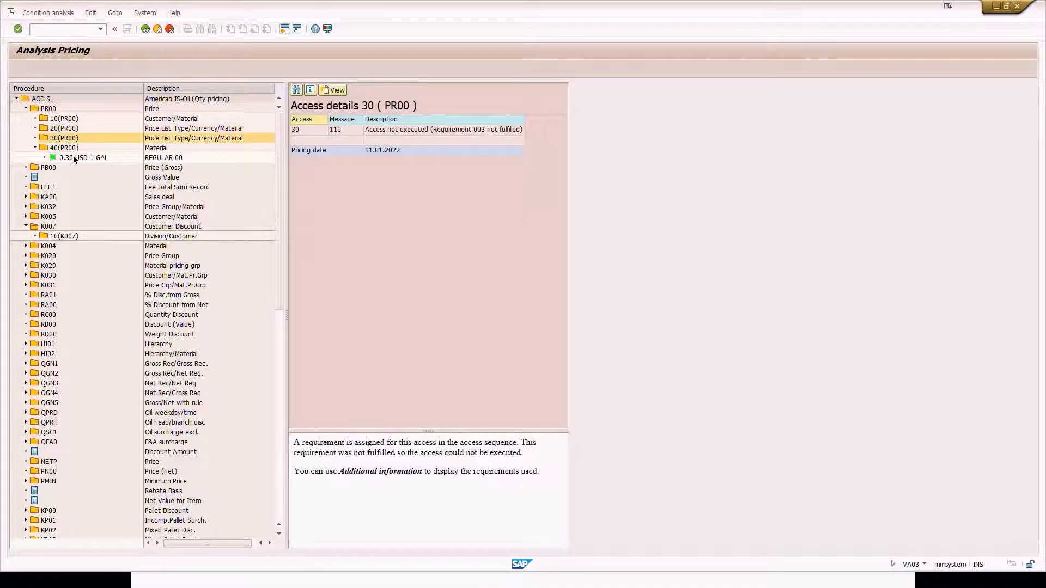
{"action": "left_click", "coordinate": [69, 150]}
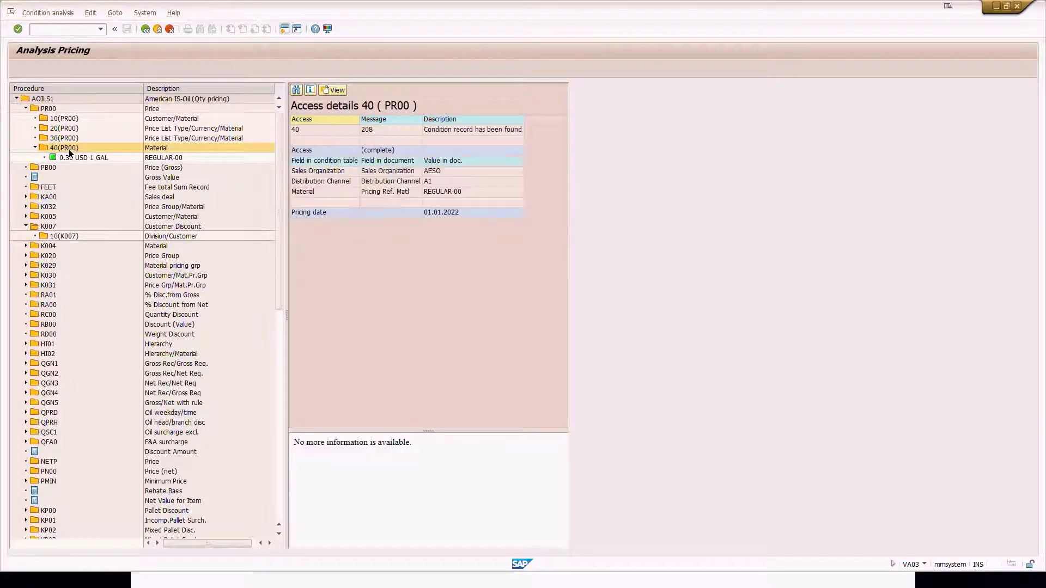
Expand condition type QGN1 (Gross Rec/Gross Req.) to its customer/material access and view the condition type's details.
{"action": "scroll", "coordinate": [80, 278], "scroll_direction": "down", "scroll_amount": 3}
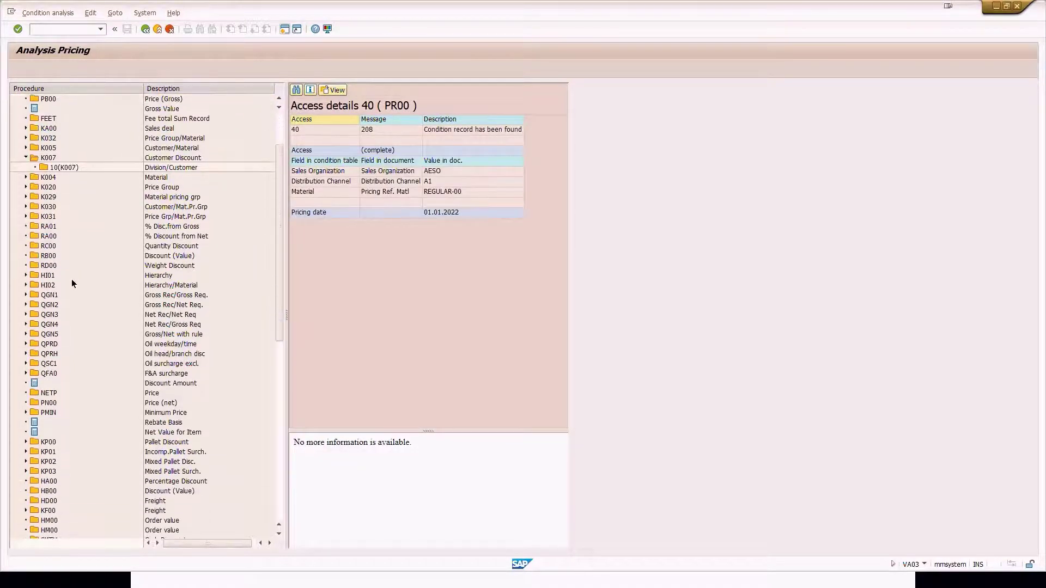
{"action": "left_click", "coordinate": [22, 277]}
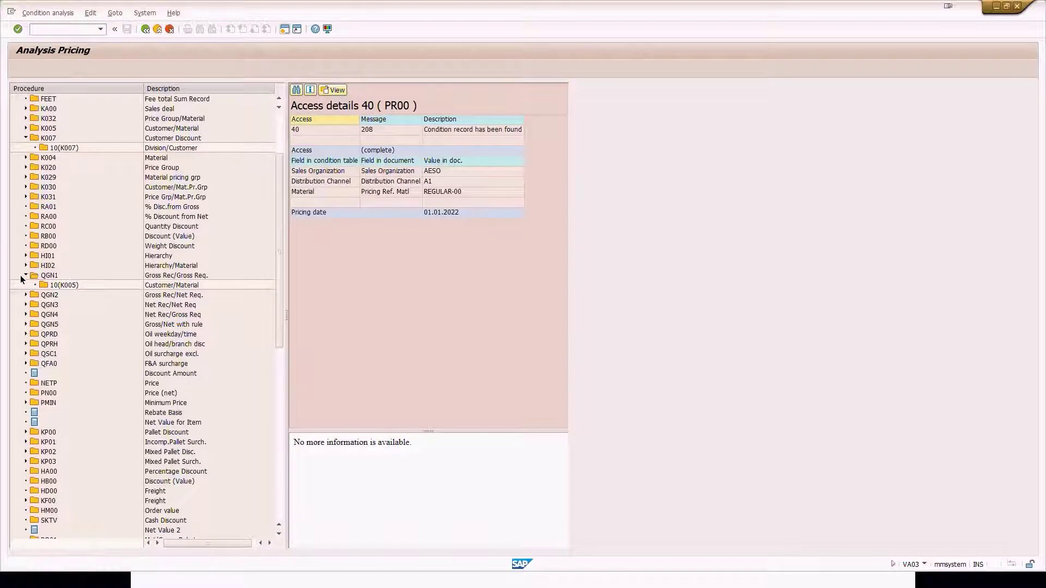
{"action": "left_click", "coordinate": [39, 284]}
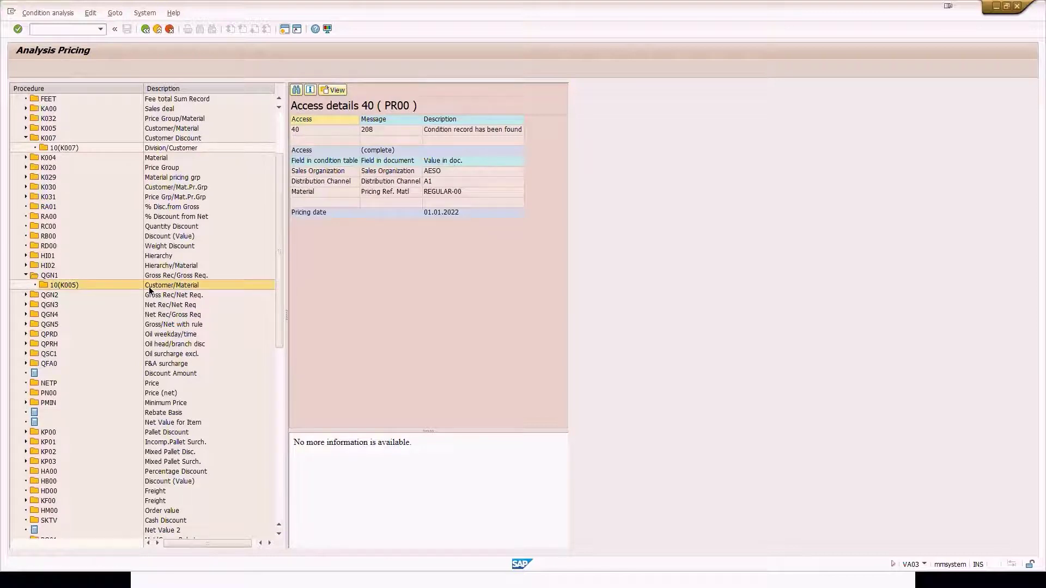
{"action": "left_click", "coordinate": [47, 277]}
View the details of accesses 08, 10 and 20 under tax condition type UTXJ, widening the procedure tree.
{"action": "scroll", "coordinate": [50, 334], "scroll_direction": "down", "scroll_amount": 2}
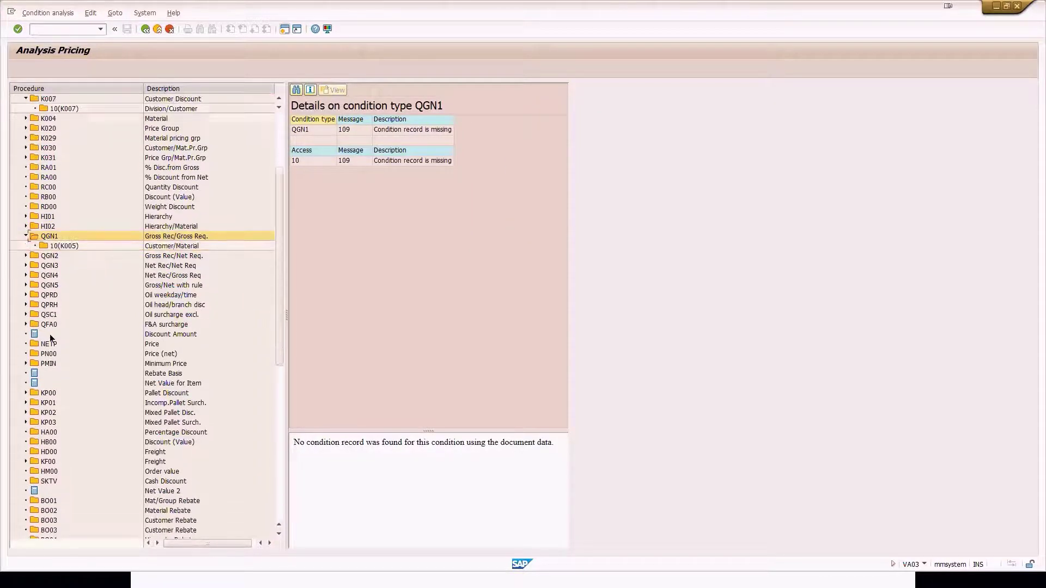
{"action": "scroll", "coordinate": [50, 335], "scroll_direction": "down", "scroll_amount": 6}
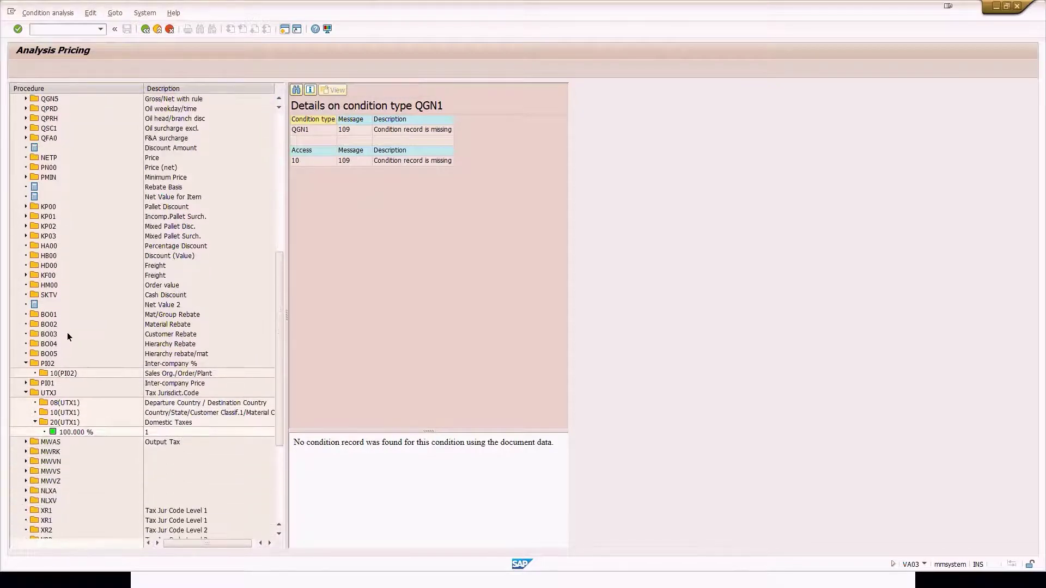
{"action": "scroll", "coordinate": [67, 332], "scroll_direction": "down", "scroll_amount": 1}
{"action": "left_click", "coordinate": [53, 373]}
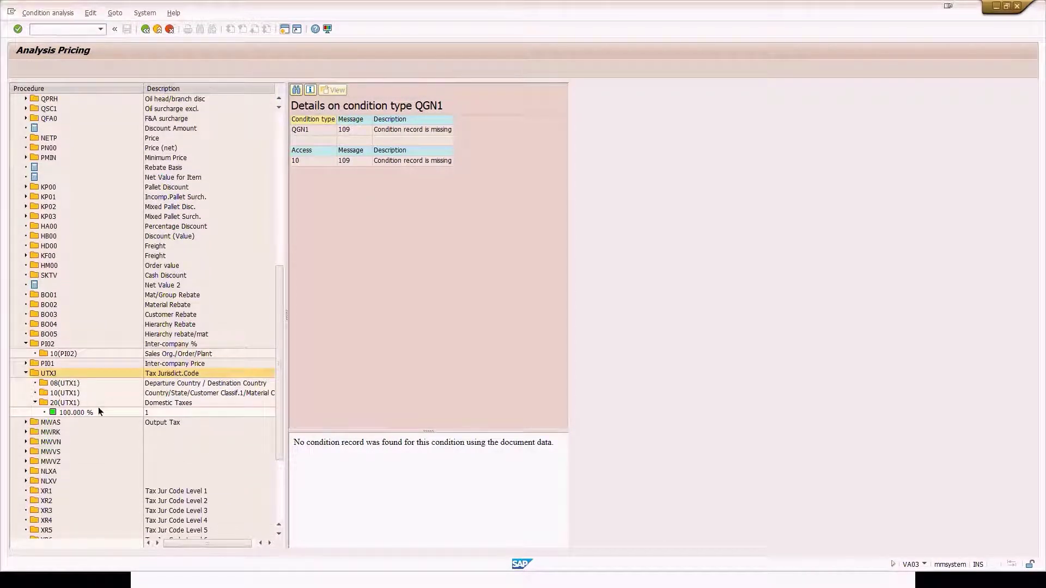
{"action": "left_click", "coordinate": [60, 386]}
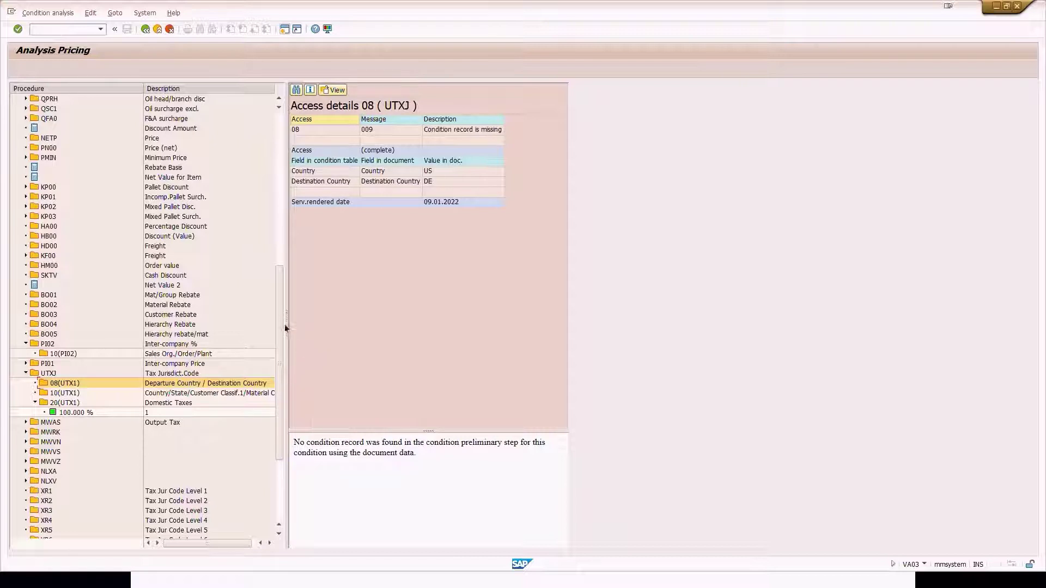
{"action": "left_click_drag", "start_coordinate": [286, 321], "coordinate": [349, 325]}
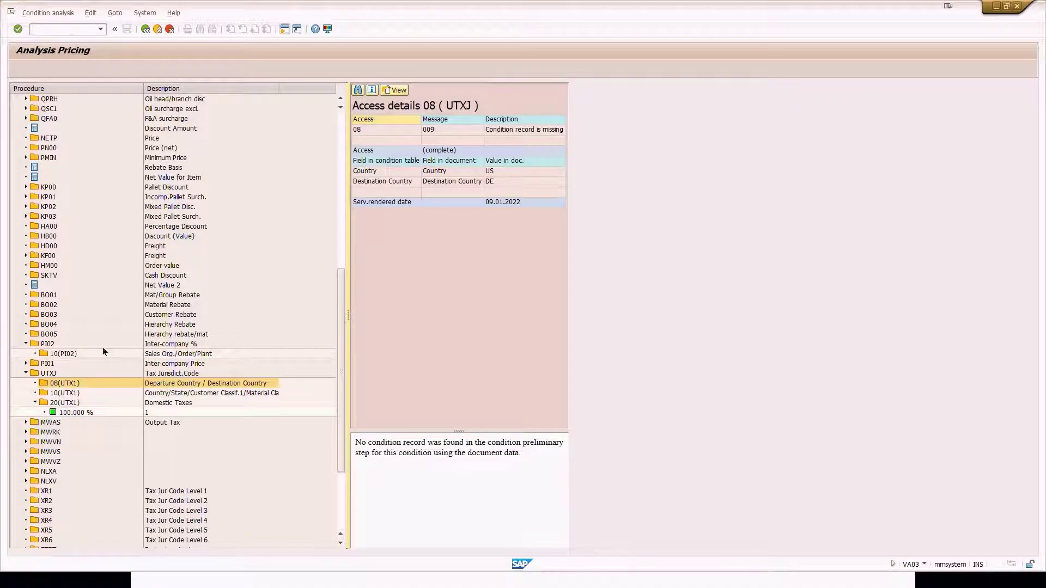
{"action": "left_click", "coordinate": [65, 392]}
{"action": "left_click", "coordinate": [61, 404]}
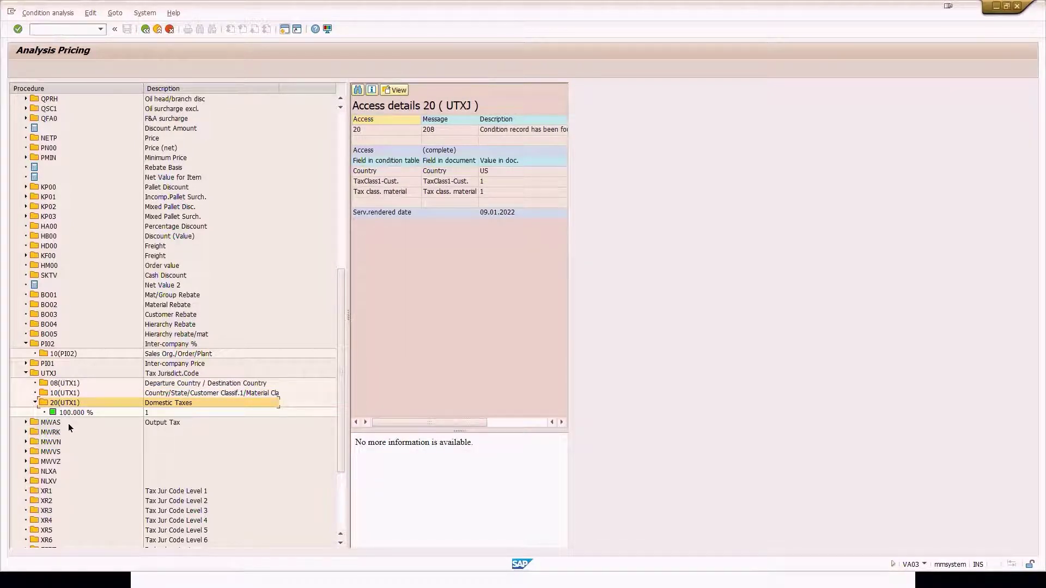
{"action": "left_click_drag", "start_coordinate": [337, 395], "coordinate": [343, 197]}
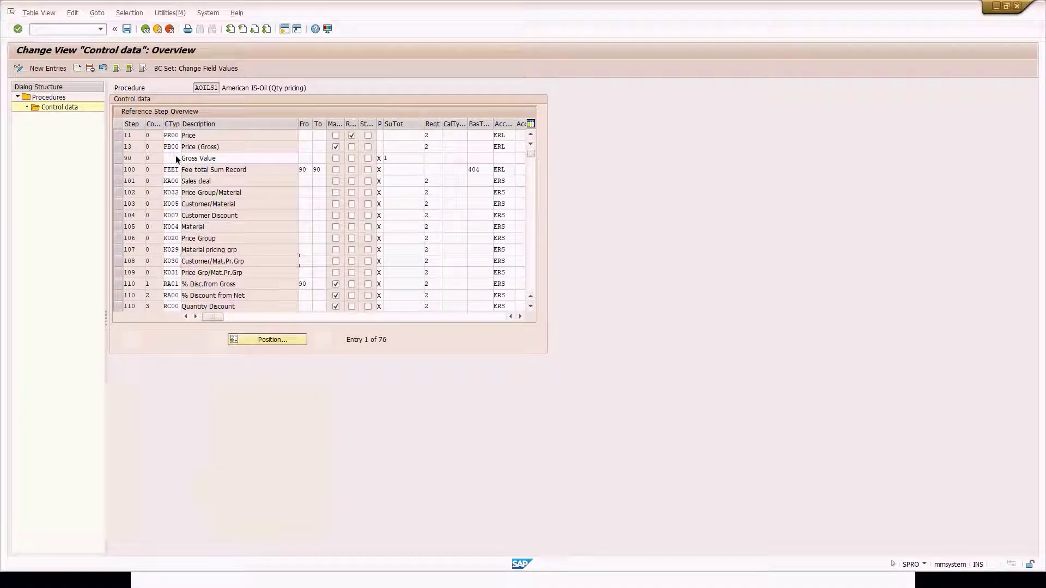
Switch to the Excel notes and review the SD Pricing Procedure entry with its sales area, customer and document procedure factors.
{"action": "left_click", "coordinate": [145, 28]}
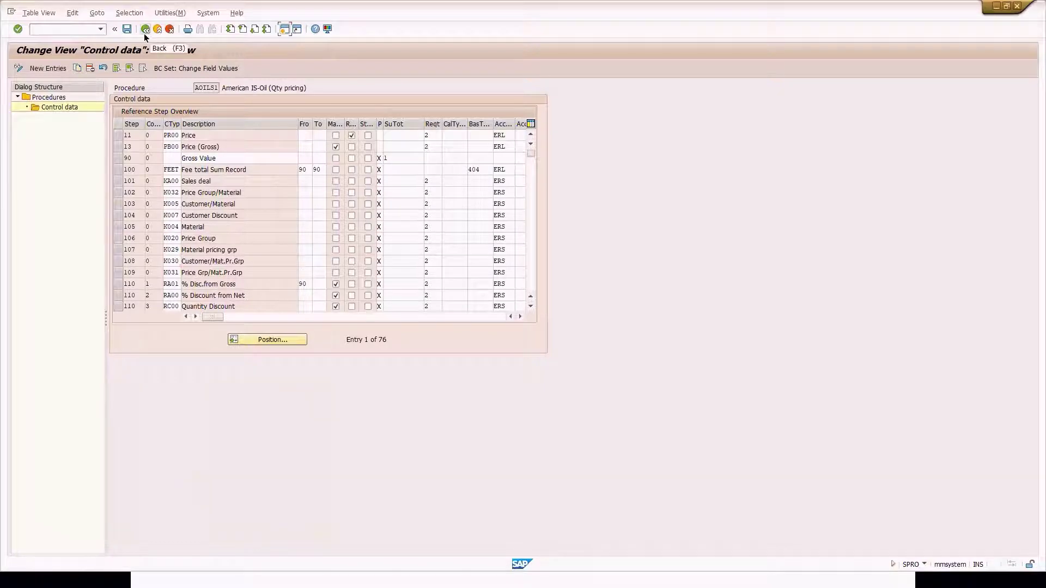
{"action": "key", "text": "alt+Tab"}
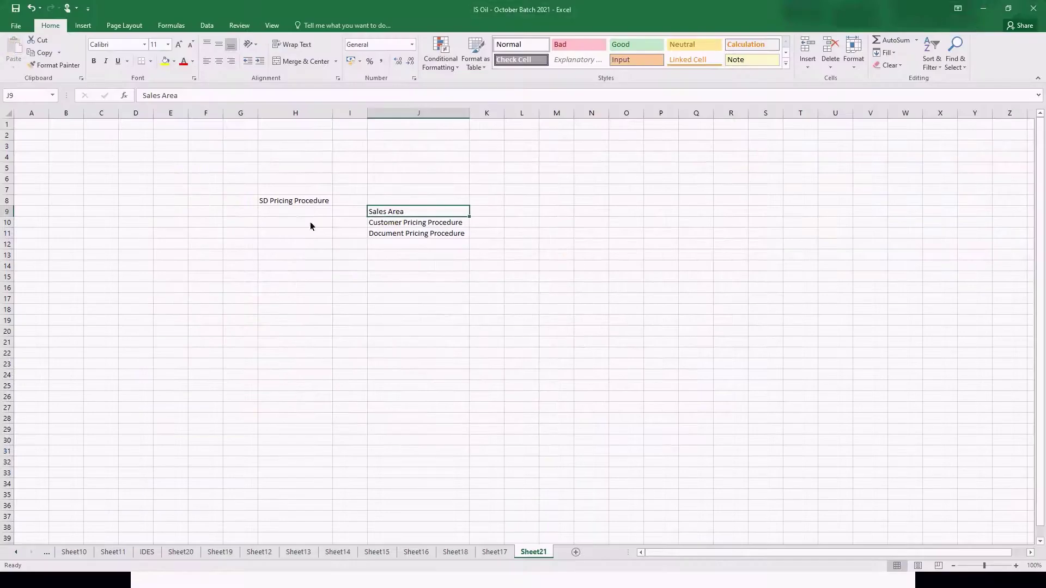
{"action": "left_click", "coordinate": [288, 203]}
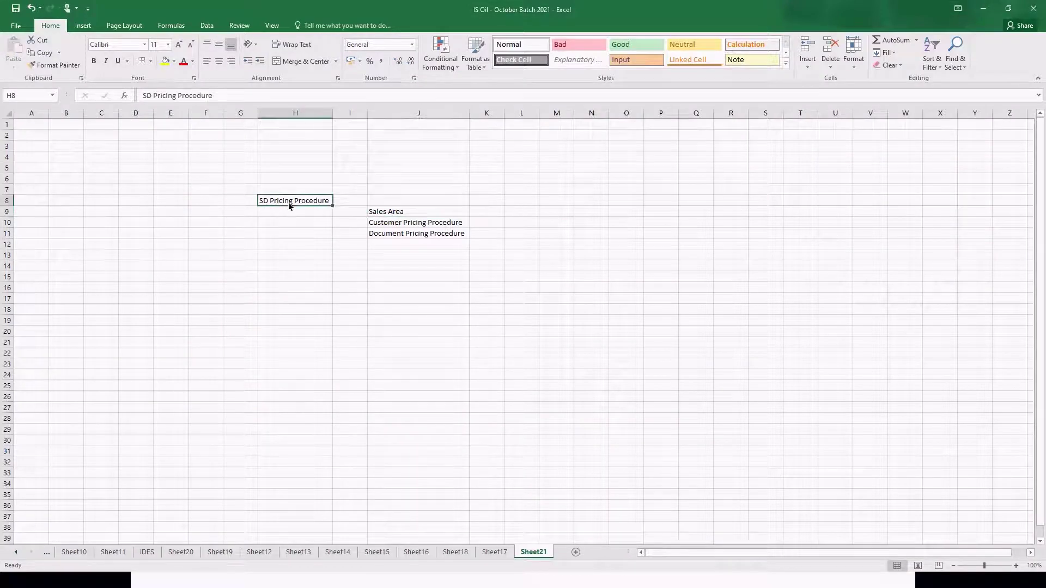
{"action": "left_click_drag", "start_coordinate": [393, 211], "coordinate": [392, 235]}
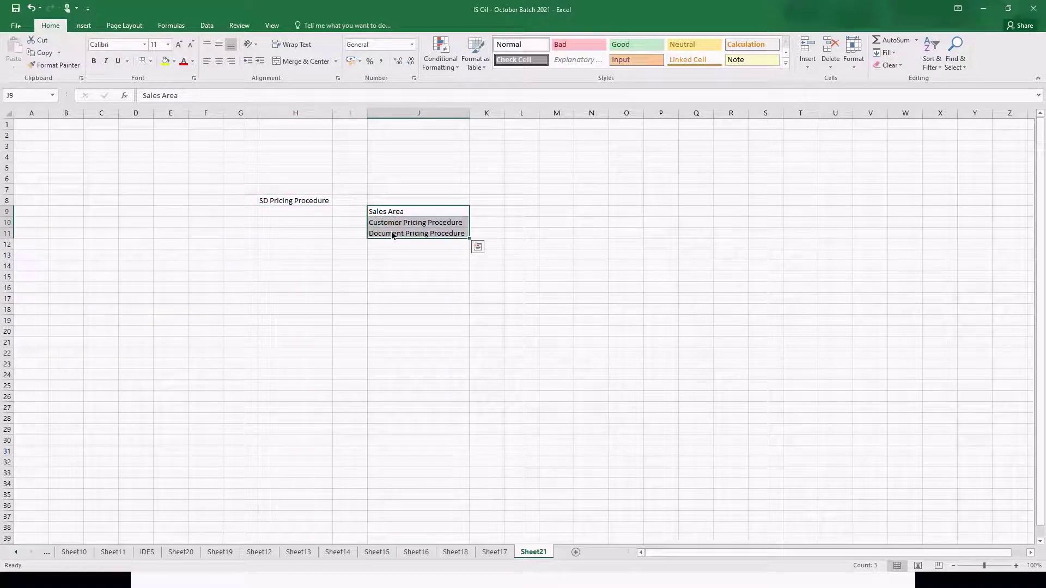
{"action": "left_click", "coordinate": [381, 257]}
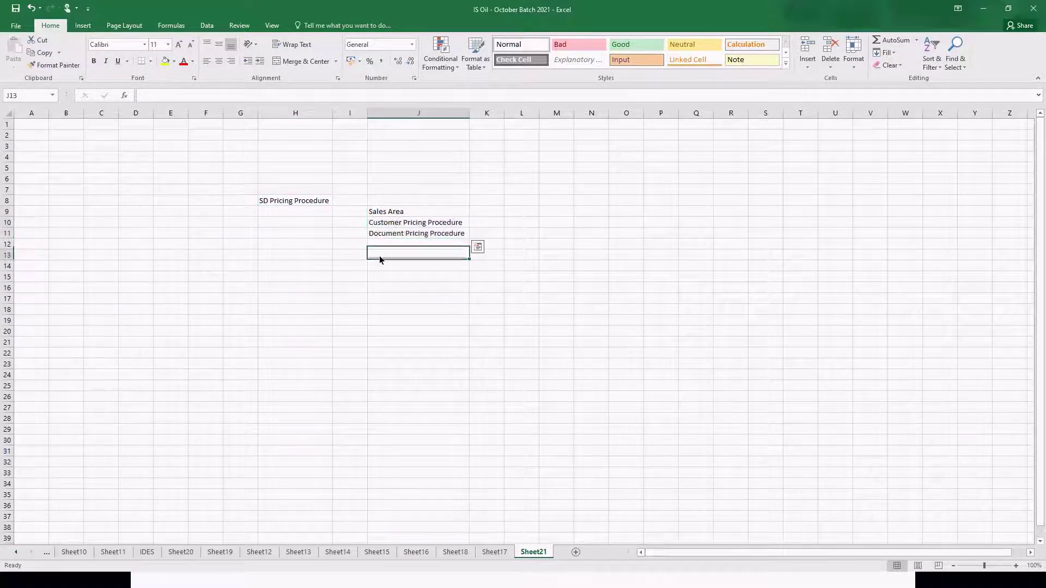
{"action": "left_click", "coordinate": [292, 204]}
Enter "Group of Condition Types" in cell H14 and fit column H's width to the text.
{"action": "left_click", "coordinate": [274, 269]}
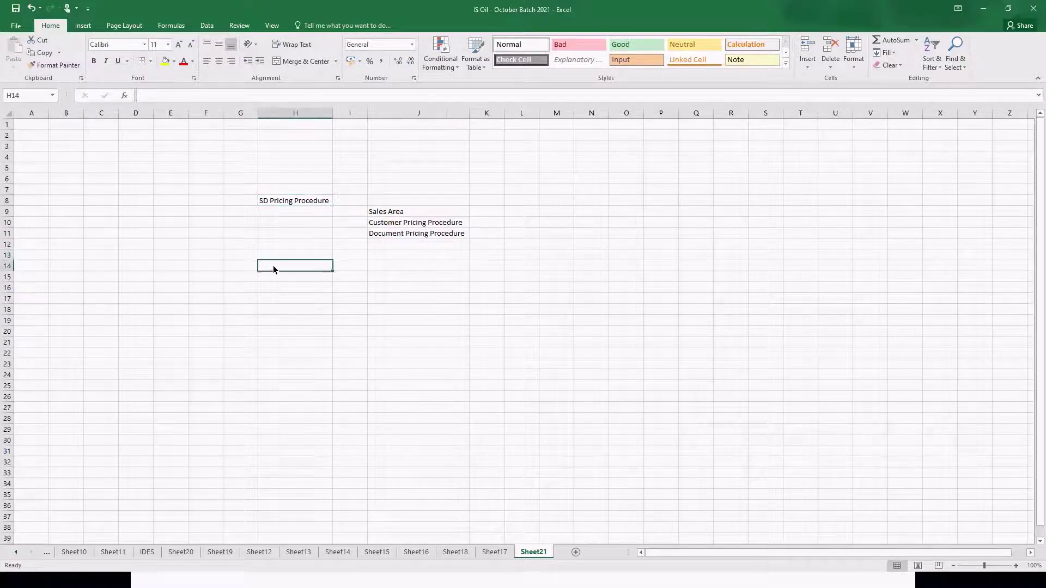
{"action": "type", "text": "Gr"}
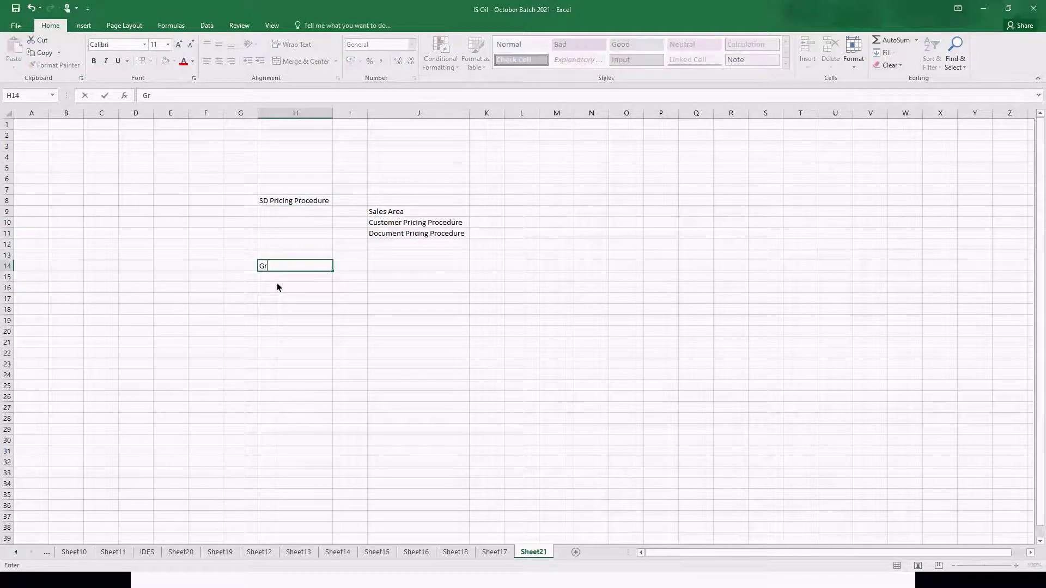
{"action": "type", "text": "oup of Condition Types"}
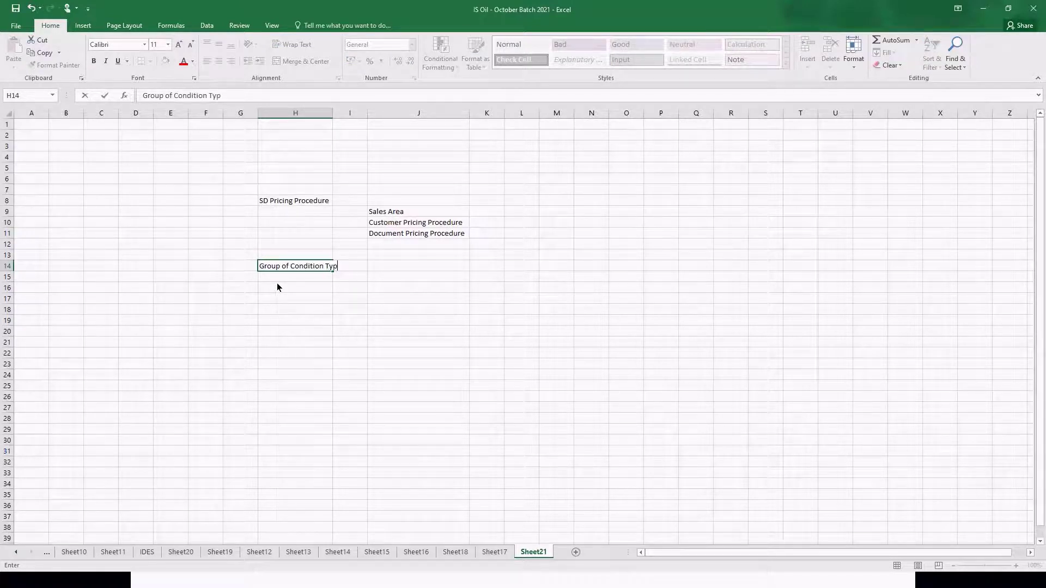
{"action": "key", "text": "Return"}
{"action": "key", "text": "alt+Tab"}
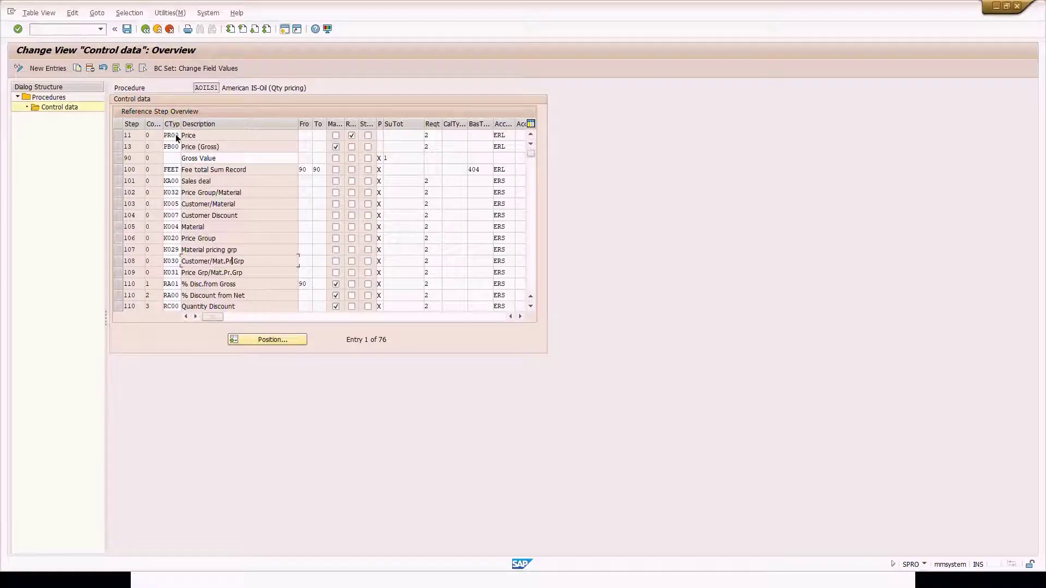
{"action": "key", "text": "alt+Tab"}
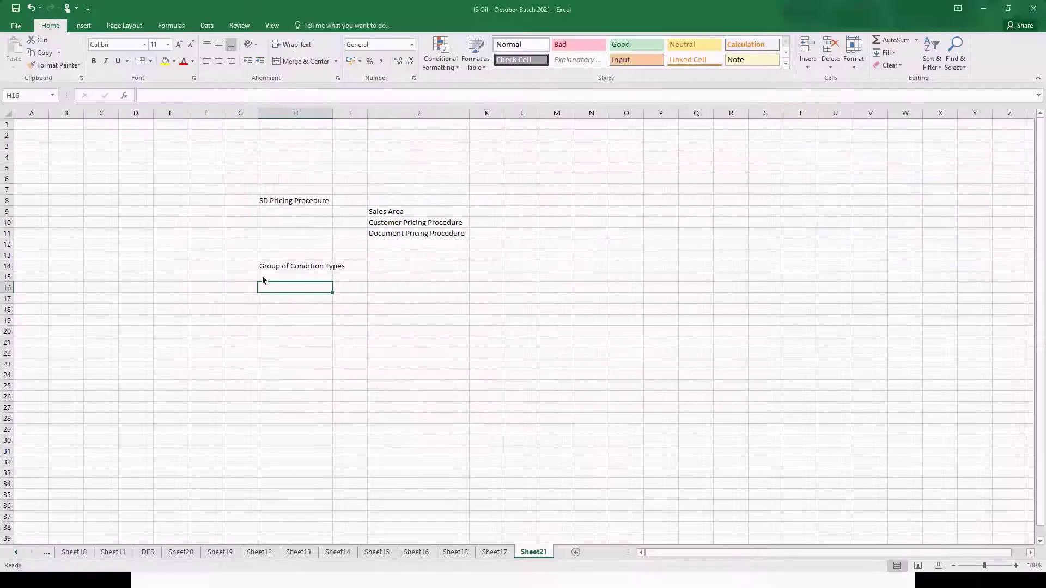
{"action": "double_click", "coordinate": [333, 113]}
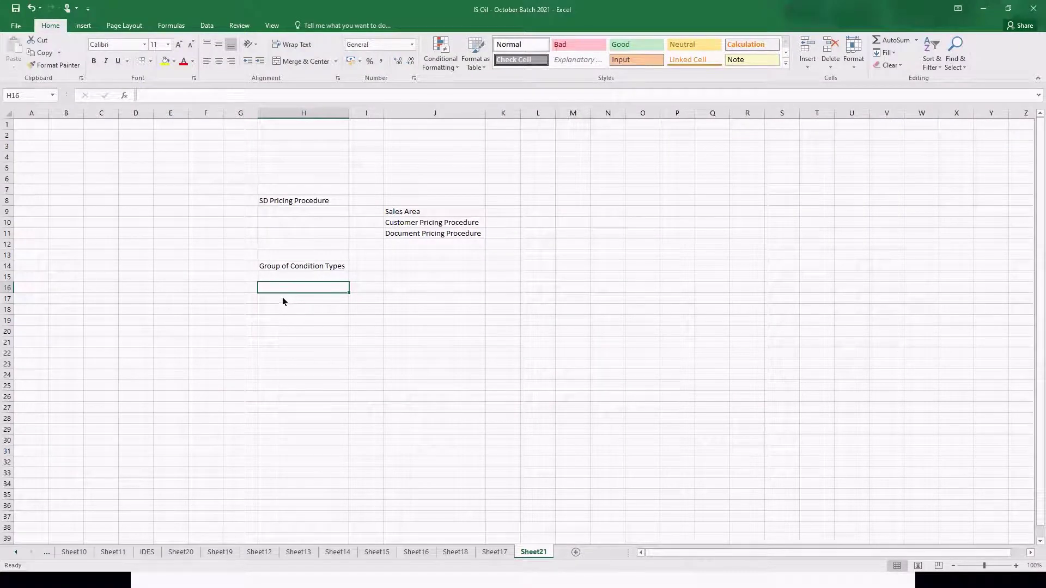
Enter "Condition Type" in cell H17 below the group of condition types note.
{"action": "left_click", "coordinate": [283, 301]}
{"action": "type", "text": "Condit"}
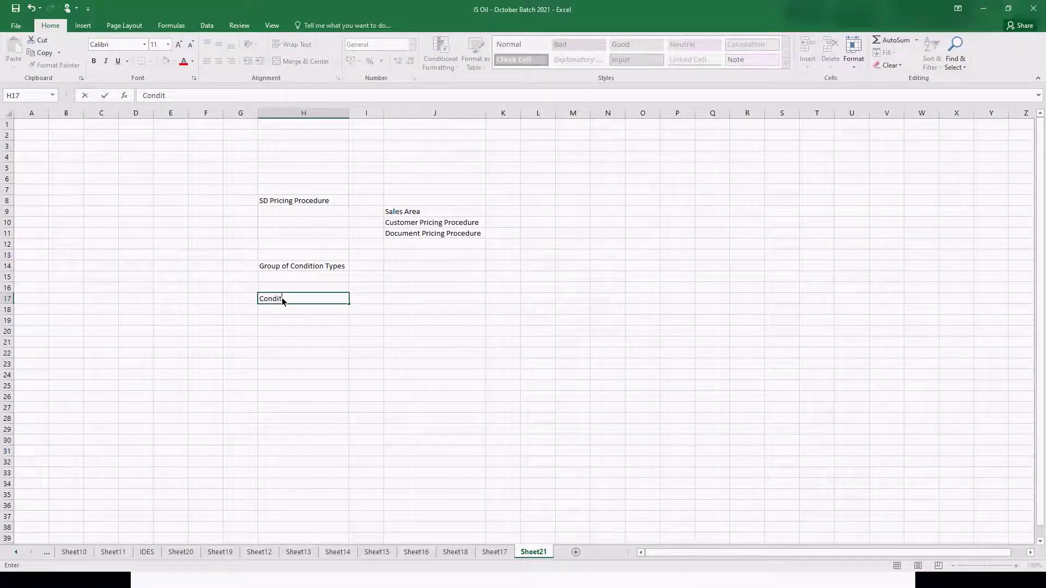
{"action": "type", "text": "ion Type"}
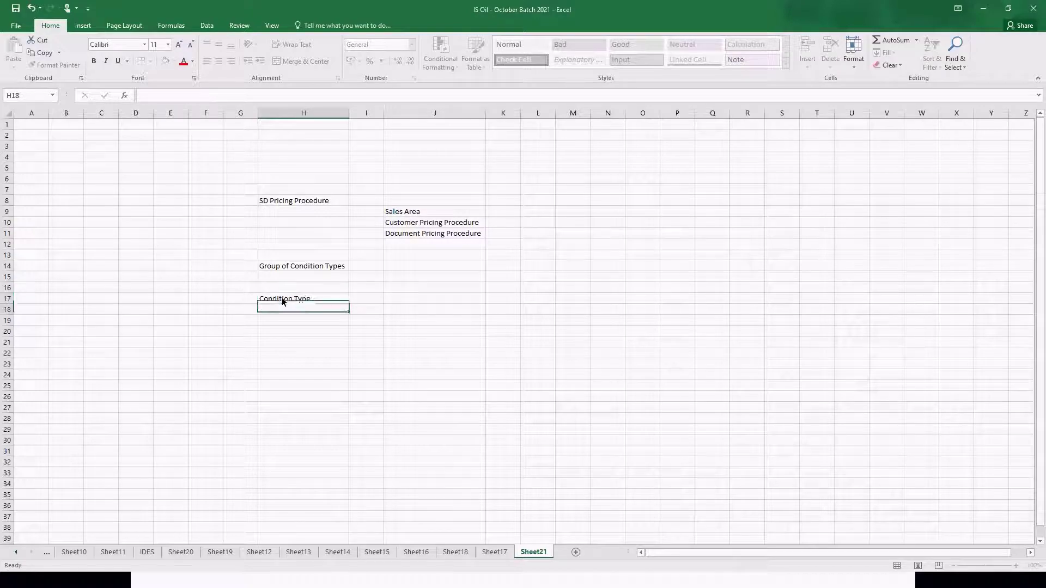
{"action": "key", "text": "Return"}
Switch to the SAP Easy Access session, run transaction spro and open the SAP Reference IMG.
{"action": "key", "text": "alt+Tab"}
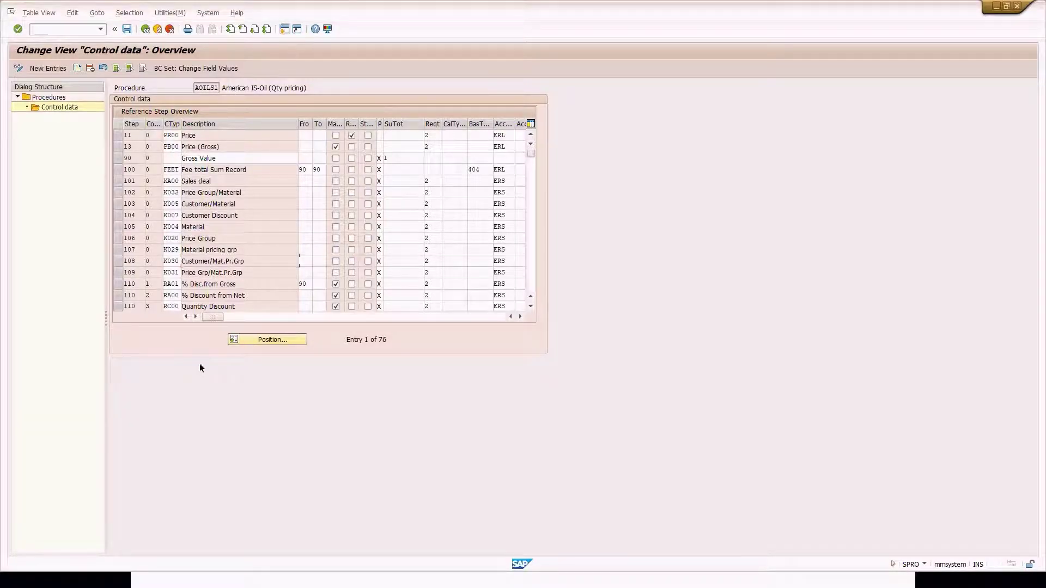
{"action": "key", "text": "alt+Tab"}
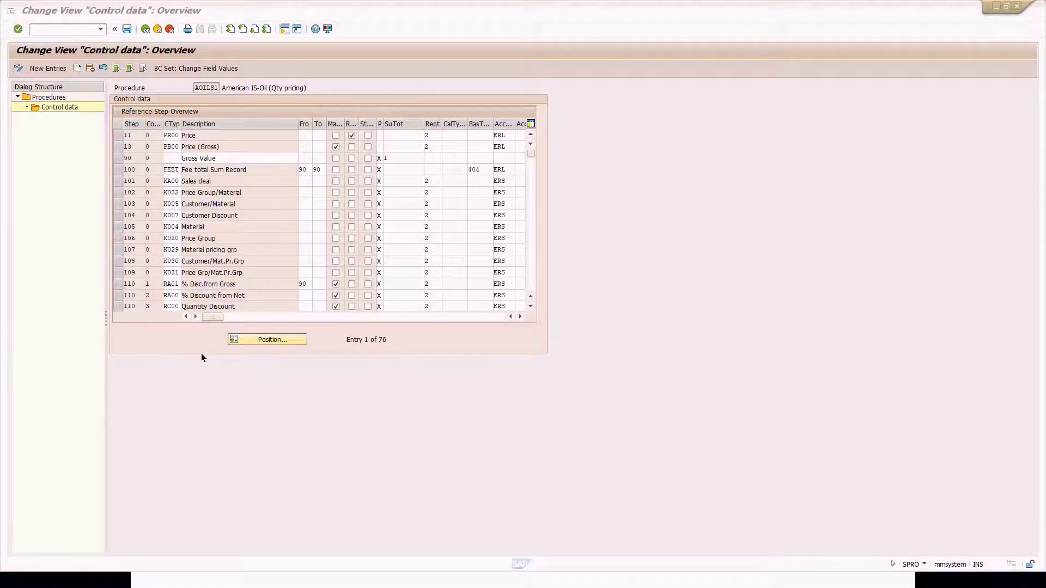
{"action": "key", "text": "alt+Tab"}
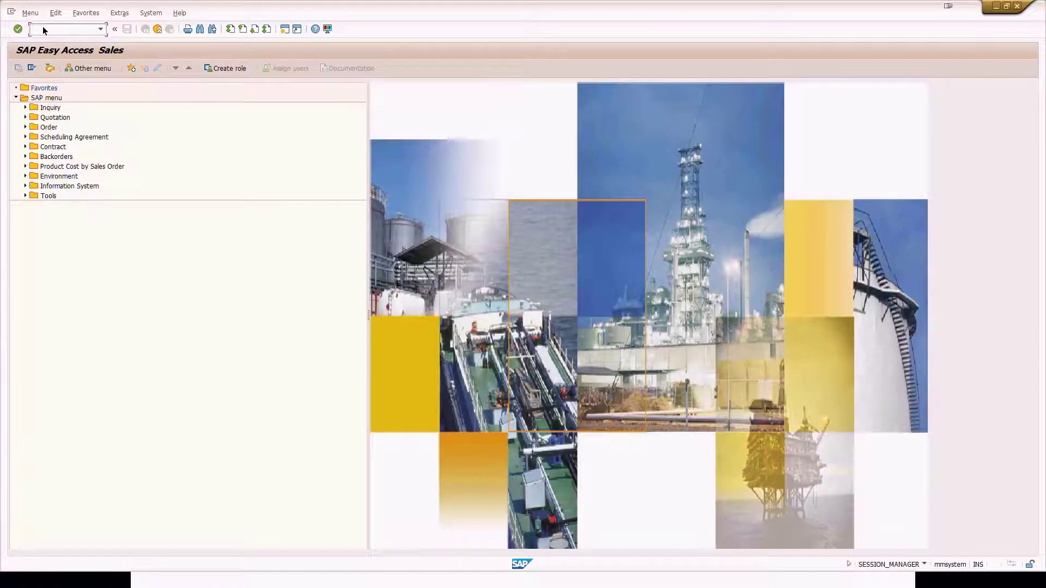
{"action": "type", "text": "spro"}
{"action": "key", "text": "Return"}
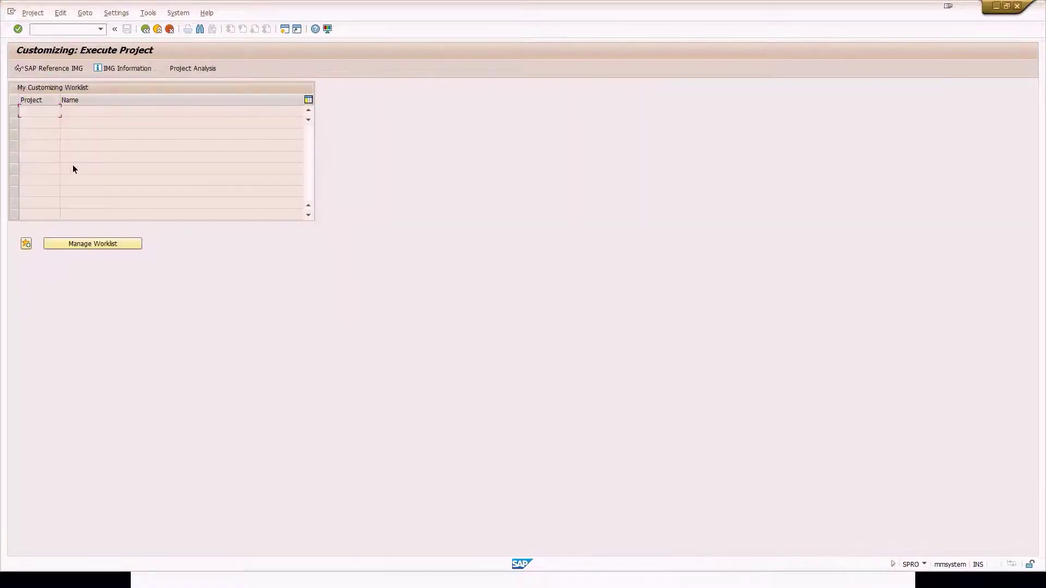
{"action": "left_click", "coordinate": [57, 69]}
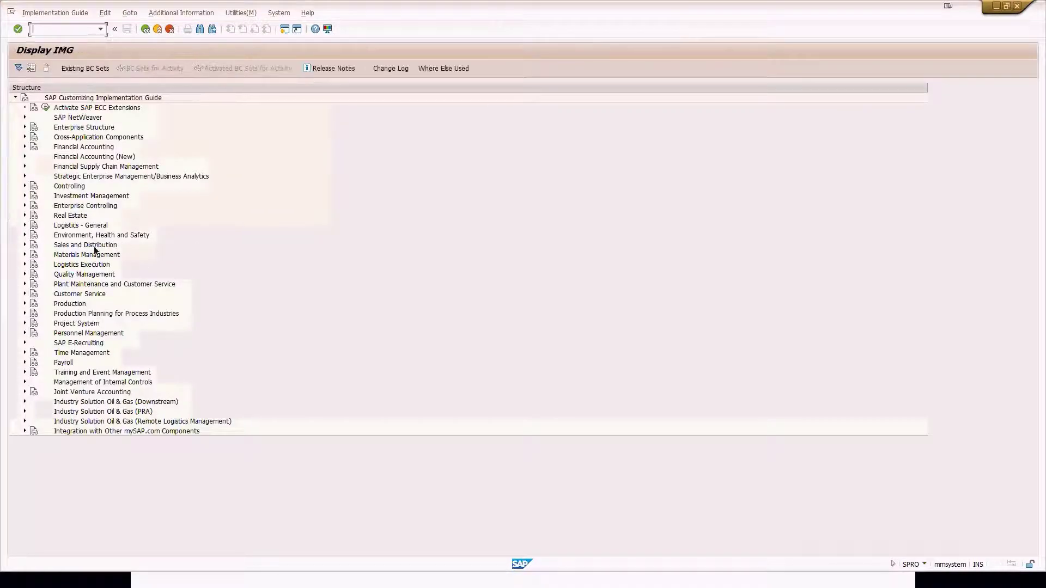
Expand Sales and Distribution, Basic Functions, Pricing and Pricing Control in the IMG, and select Define Condition Types.
{"action": "left_click", "coordinate": [25, 245]}
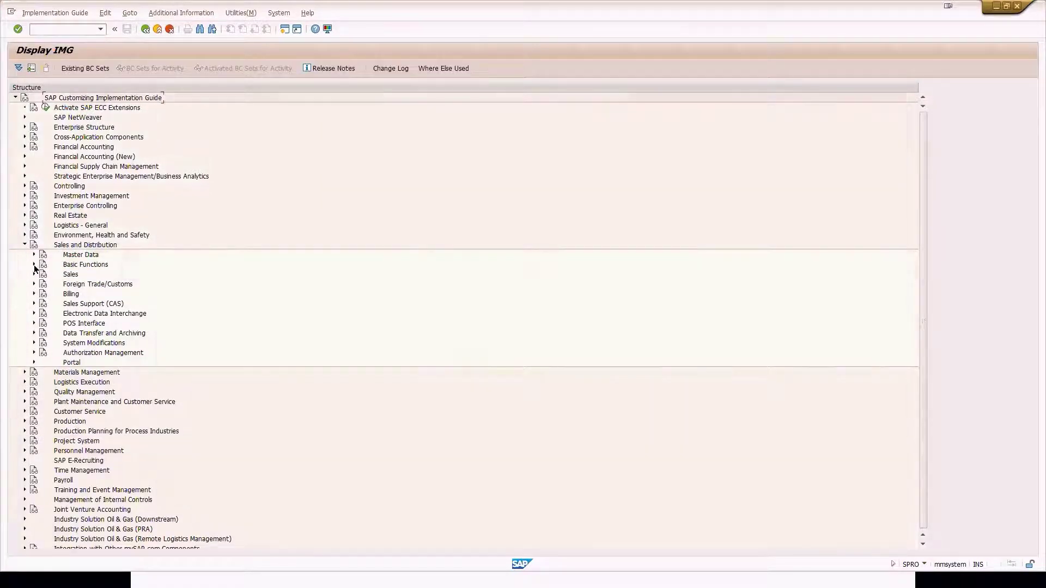
{"action": "left_click", "coordinate": [34, 264]}
{"action": "left_click", "coordinate": [43, 275]}
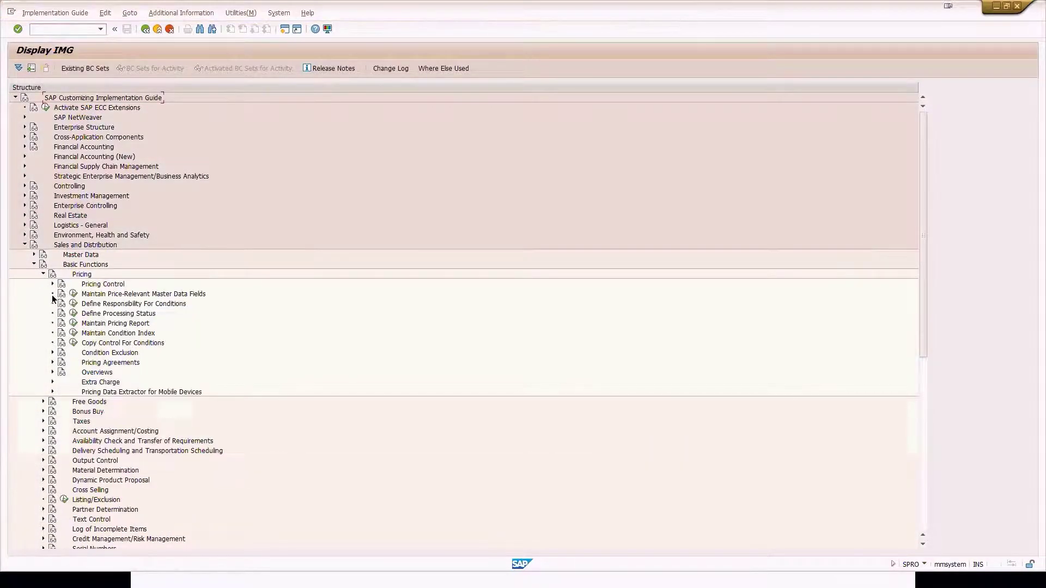
{"action": "left_click", "coordinate": [52, 284]}
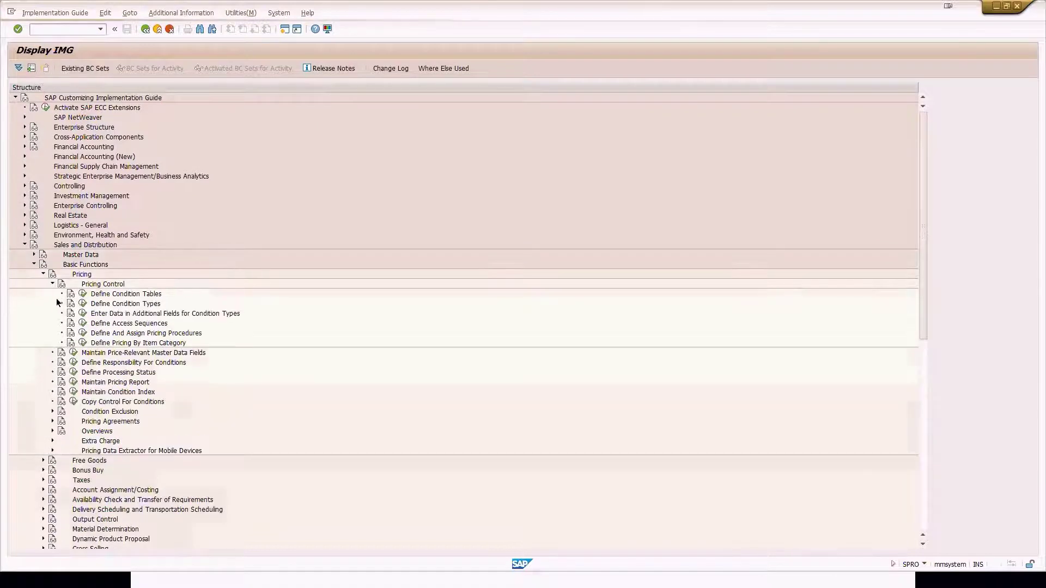
{"action": "left_click", "coordinate": [137, 304]}
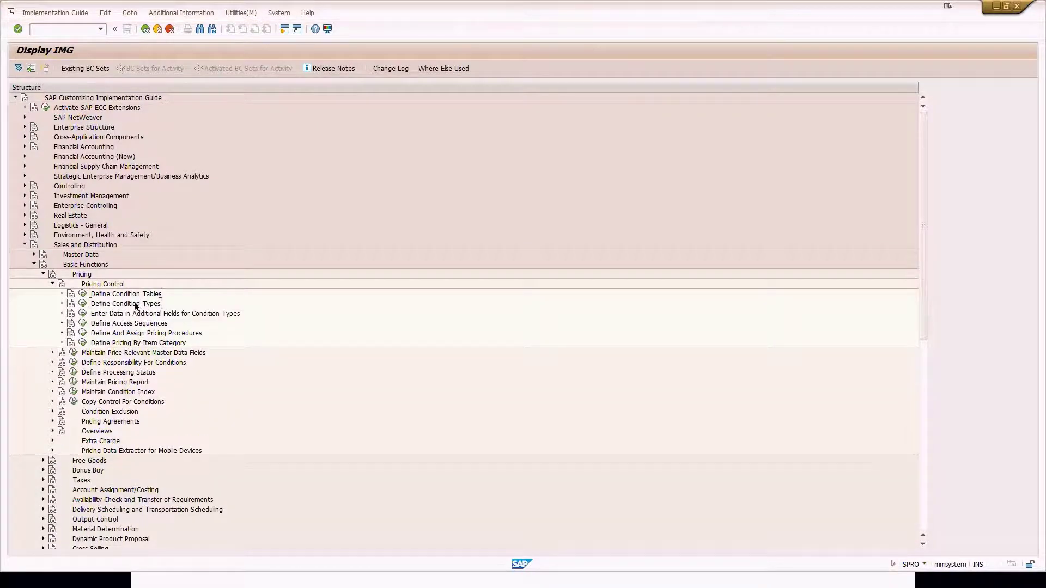
Open the Maintain Condition Types activity under Define Condition Types and position the list at condition type PR00.
{"action": "left_click", "coordinate": [83, 303]}
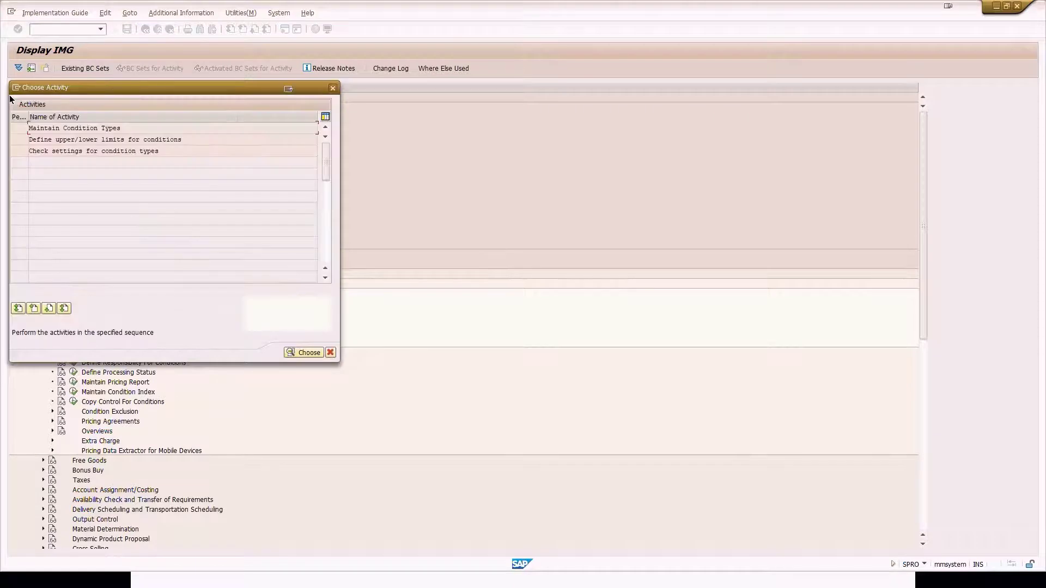
{"action": "double_click", "coordinate": [83, 125]}
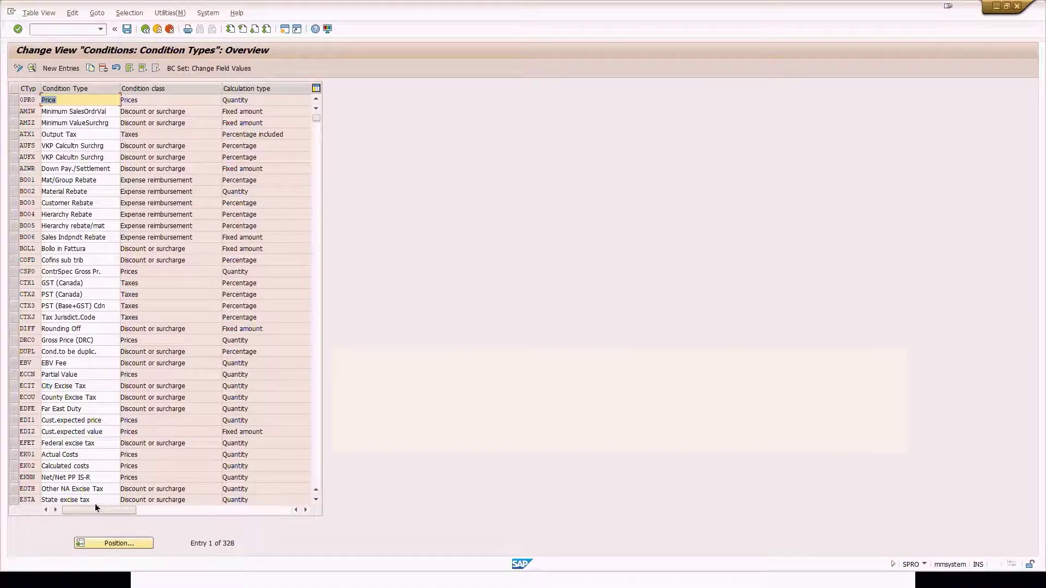
{"action": "left_click", "coordinate": [84, 543]}
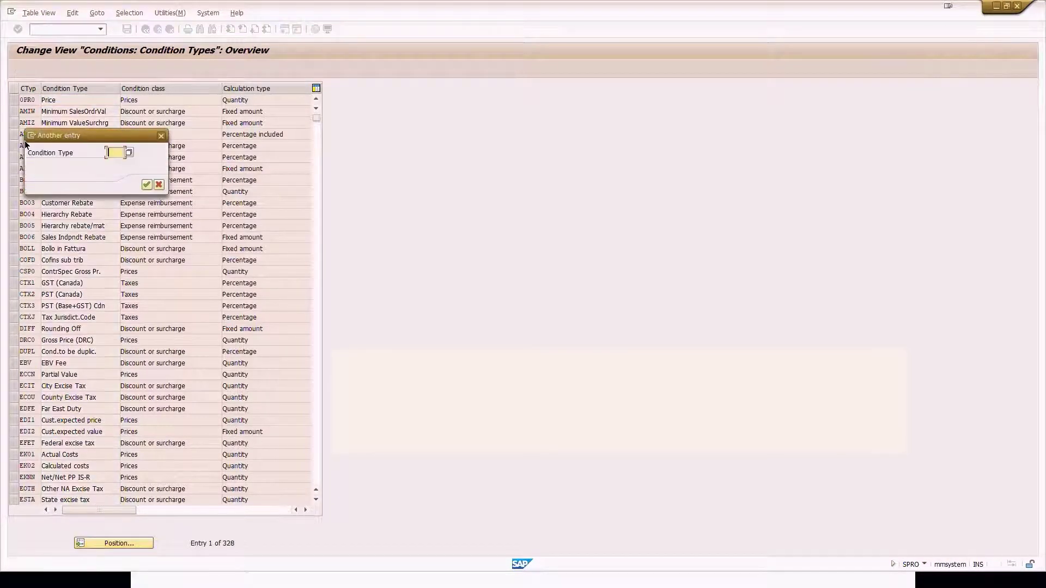
{"action": "type", "text": "Pr00"}
{"action": "key", "text": "Return"}
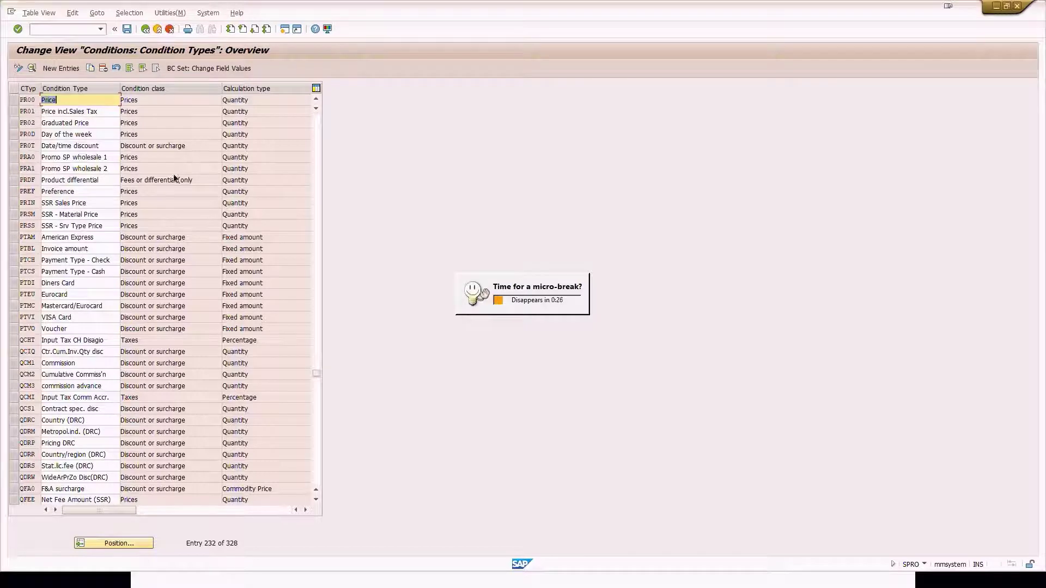
Return to the start of the condition types list and examine the condition class of the first entries.
{"action": "scroll", "coordinate": [176, 167], "scroll_direction": "up", "scroll_amount": 20}
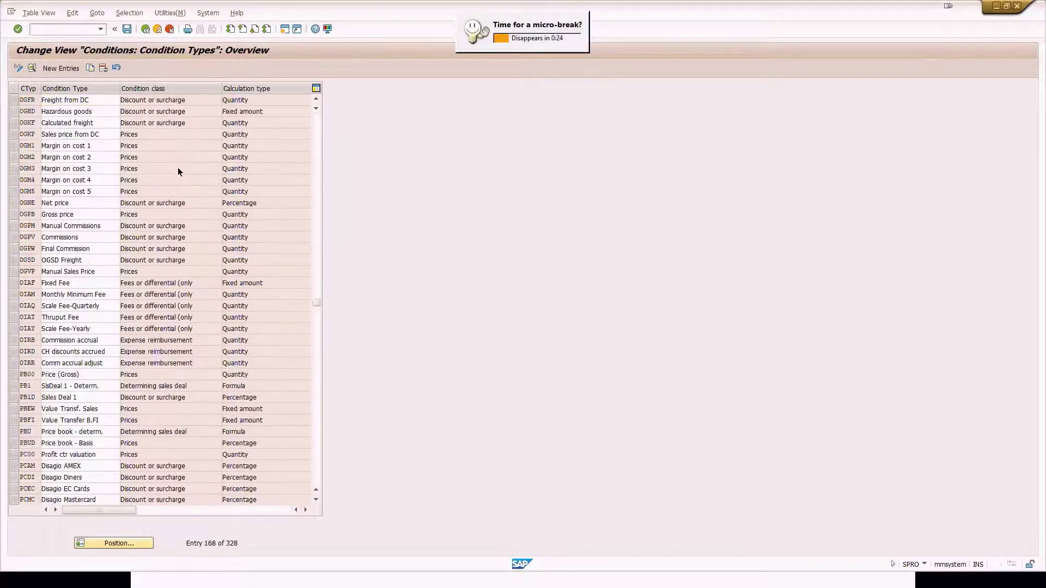
{"action": "scroll", "coordinate": [185, 163], "scroll_direction": "up", "scroll_amount": 20}
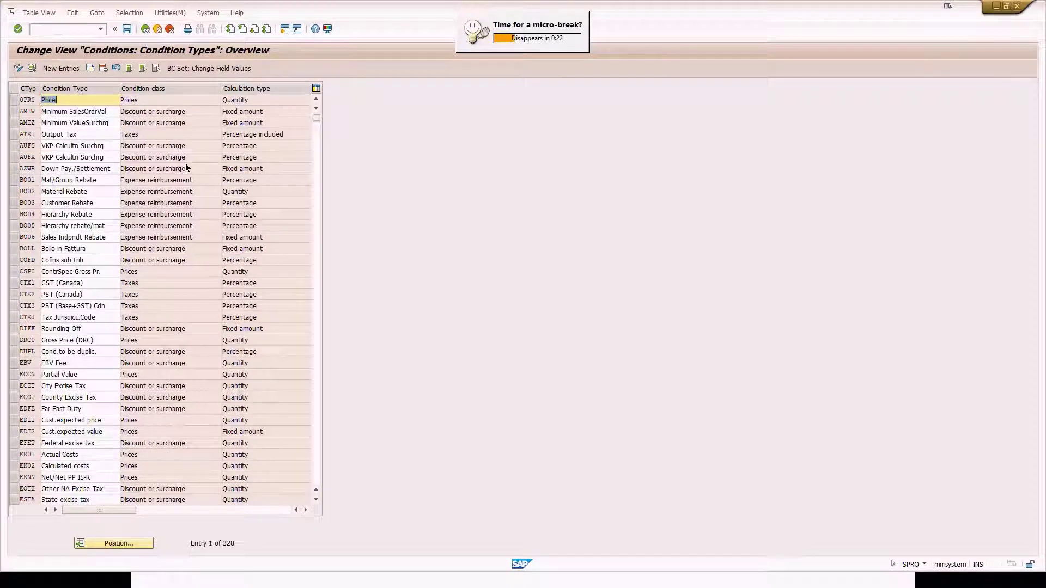
{"action": "left_click", "coordinate": [41, 98]}
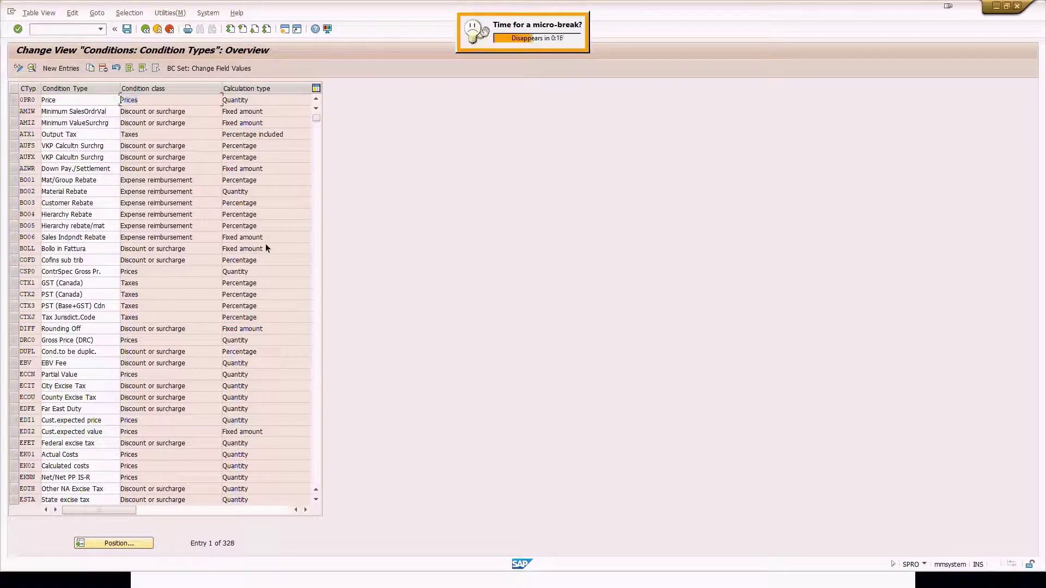
{"action": "left_click", "coordinate": [306, 511]}
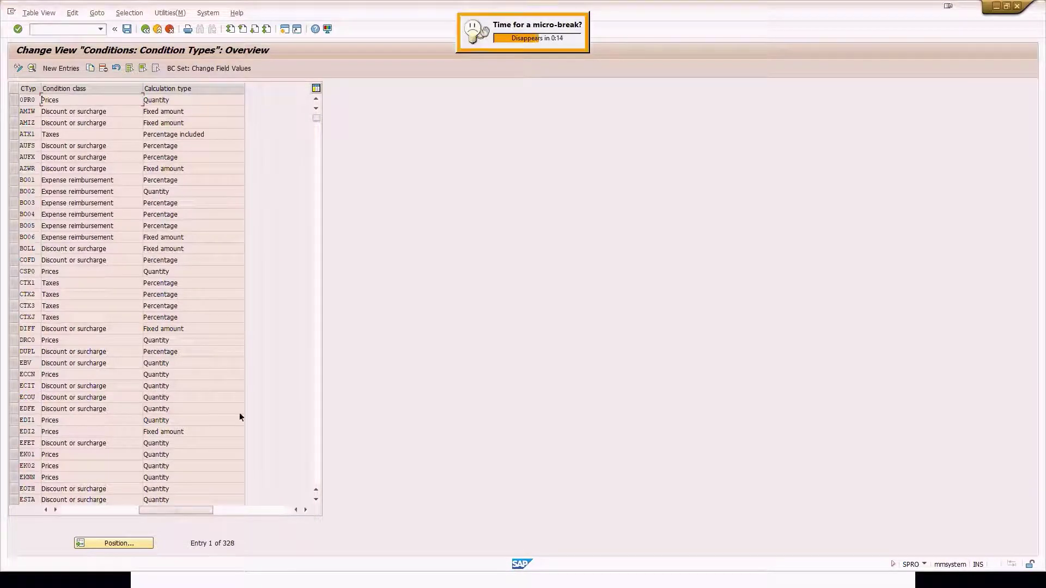
{"action": "left_click_drag", "start_coordinate": [158, 510], "coordinate": [87, 506]}
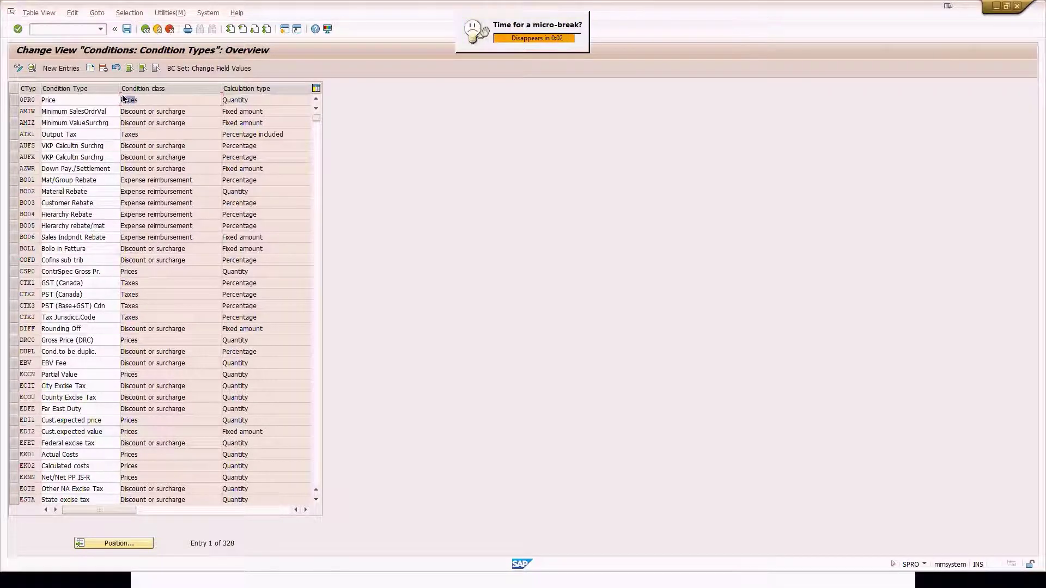
{"action": "left_click_drag", "start_coordinate": [188, 111], "coordinate": [121, 109]}
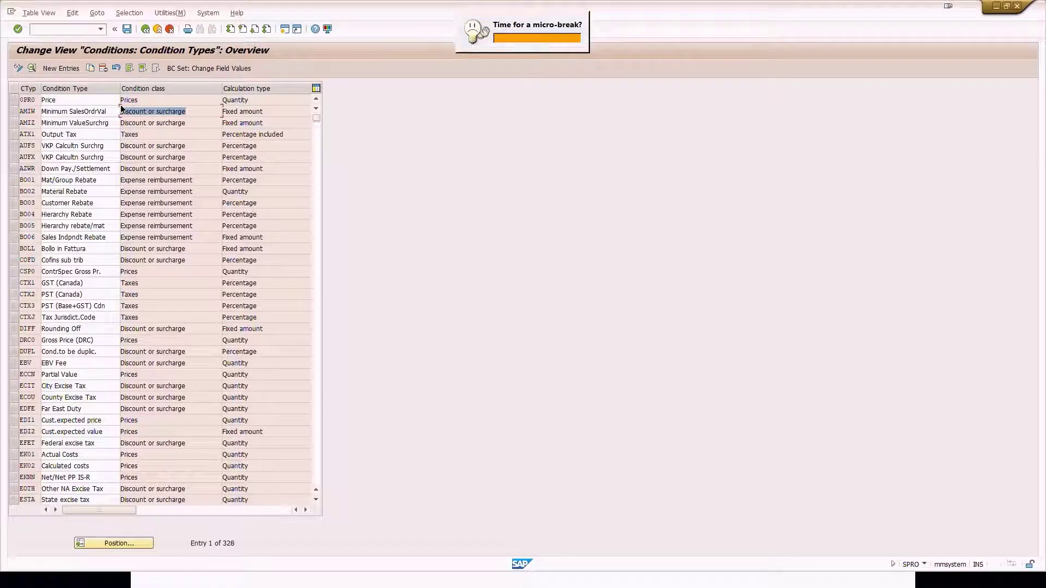
{"action": "left_click", "coordinate": [123, 112]}
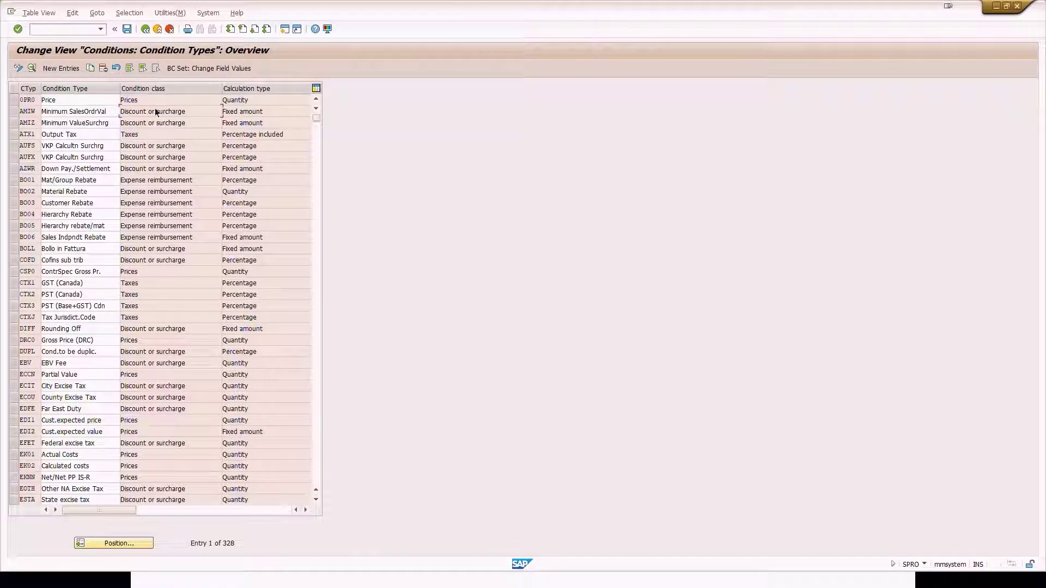
{"action": "left_click_drag", "start_coordinate": [155, 111], "coordinate": [117, 90]}
Examine the calculation types of the first condition types, down to the output tax entry ATX1.
{"action": "left_click", "coordinate": [255, 103]}
{"action": "left_click_drag", "start_coordinate": [211, 99], "coordinate": [184, 99]}
{"action": "left_click", "coordinate": [260, 112]}
{"action": "left_click", "coordinate": [292, 136]}
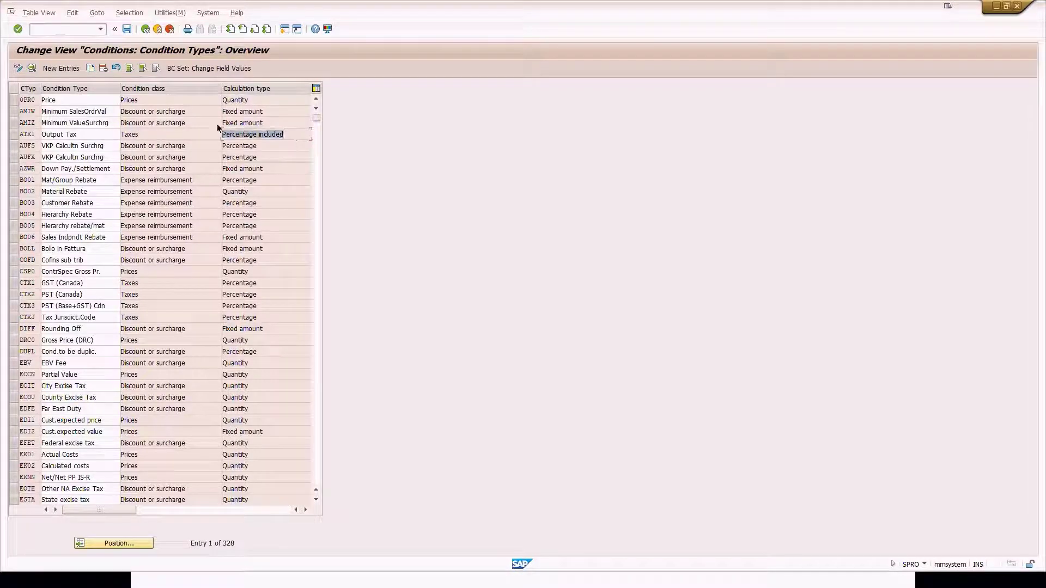
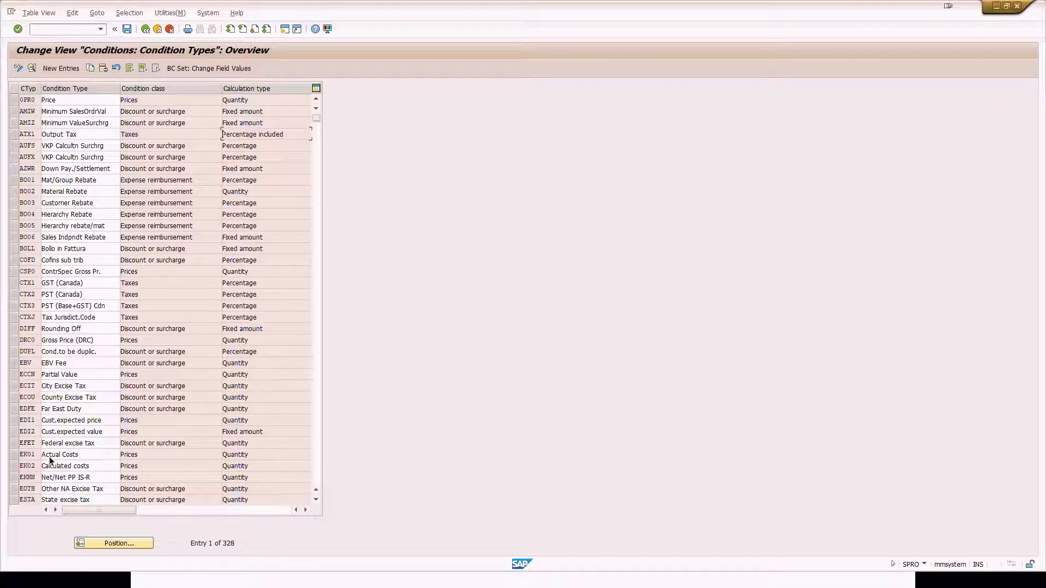
Position the condition types list at PR00, select its row and bring the condition type names back into view.
{"action": "left_click", "coordinate": [84, 541]}
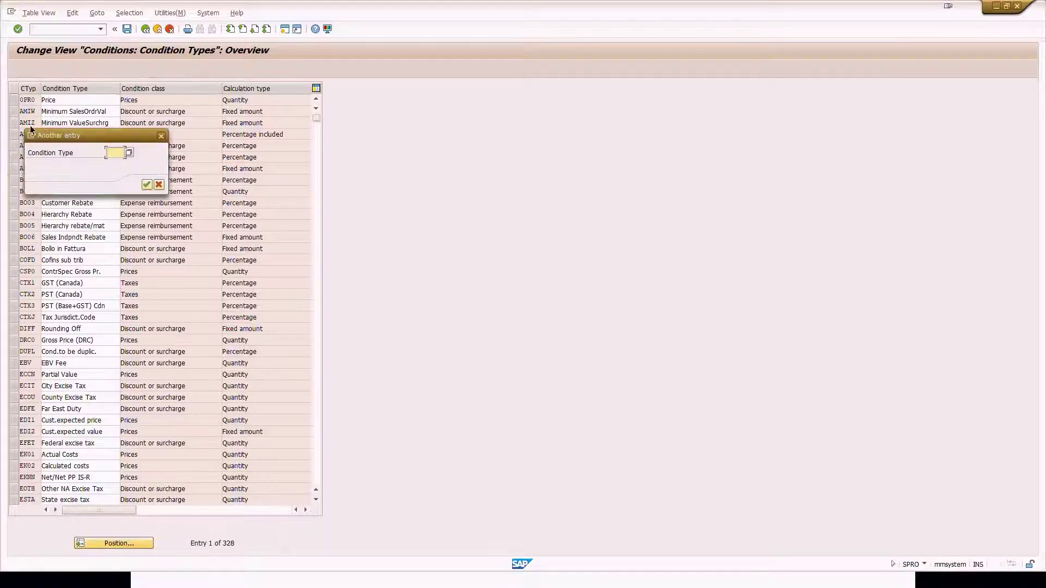
{"action": "type", "text": "pr00"}
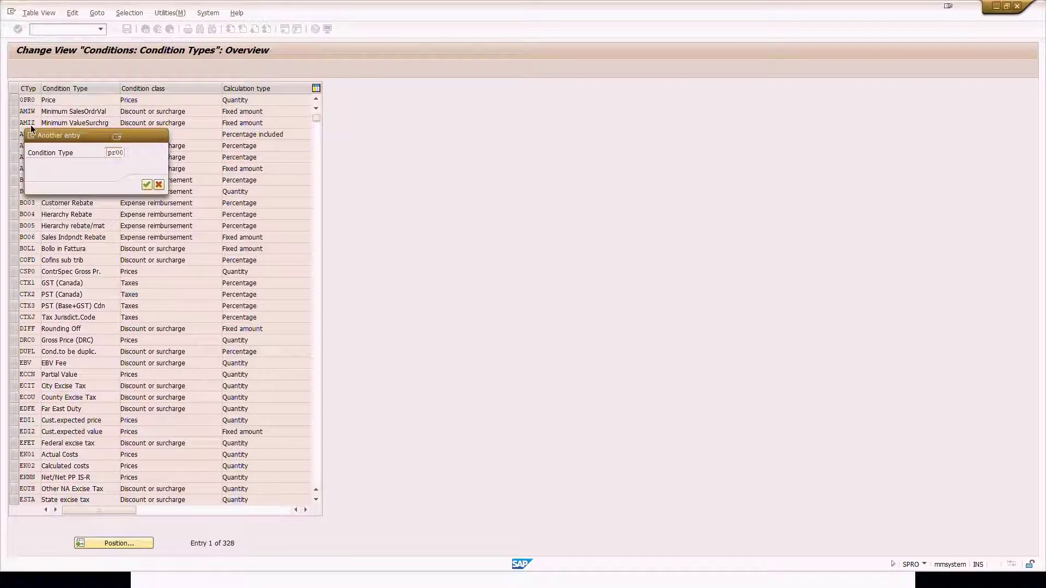
{"action": "key", "text": "Return"}
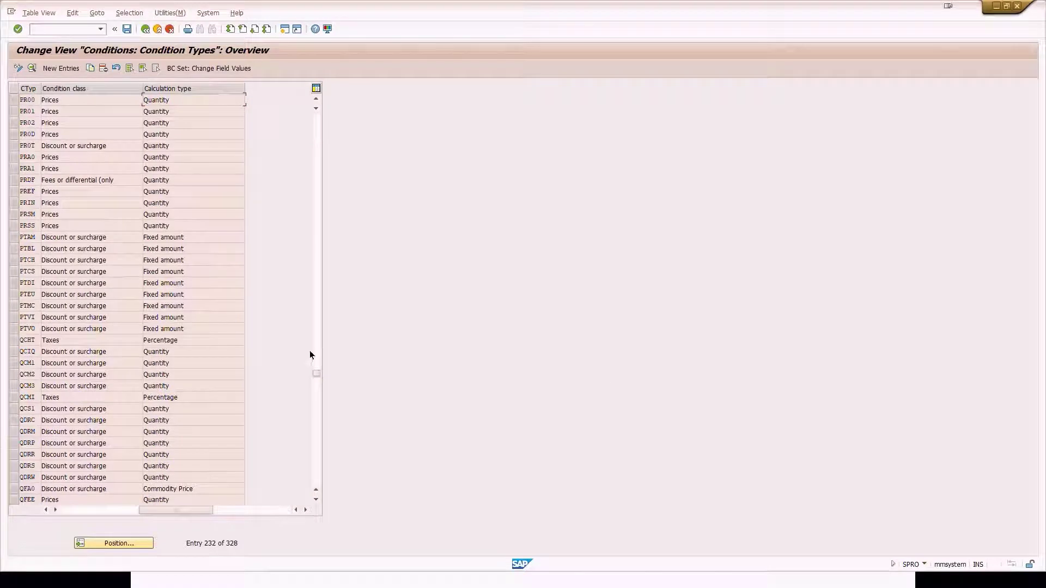
{"action": "left_click", "coordinate": [18, 101]}
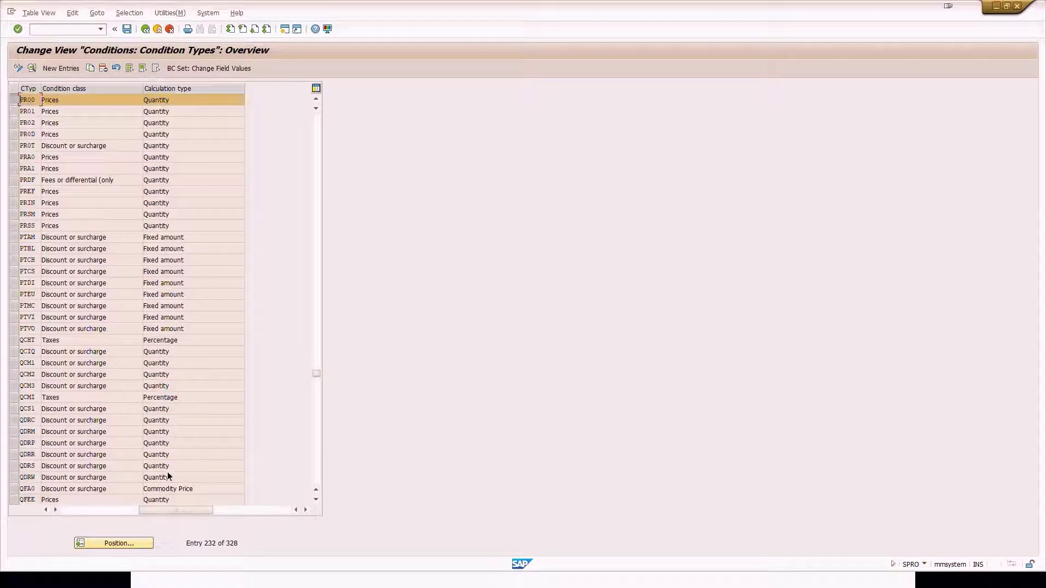
{"action": "left_click_drag", "start_coordinate": [157, 511], "coordinate": [115, 510]}
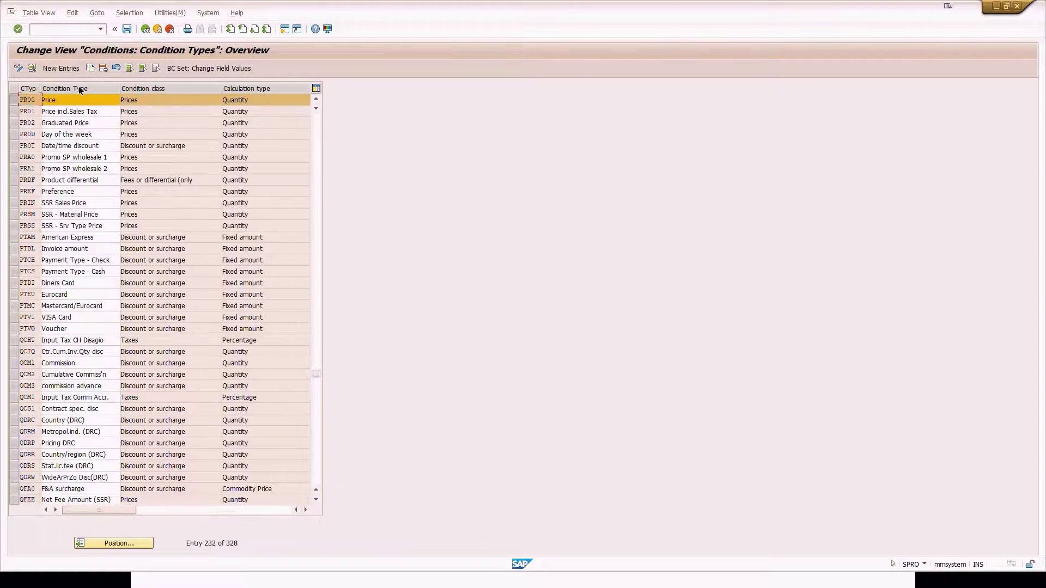
Compare PR00's condition class and calculation type with its Price line in the control data of procedure AOILS1.
{"action": "left_click", "coordinate": [152, 100]}
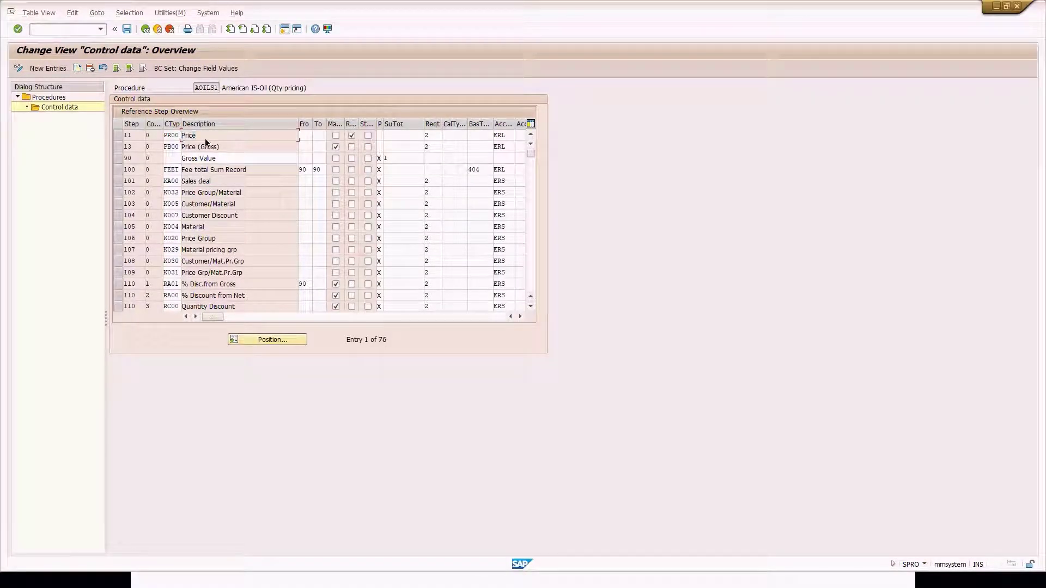
{"action": "left_click_drag", "start_coordinate": [205, 140], "coordinate": [177, 137]}
{"action": "double_click", "coordinate": [191, 135]}
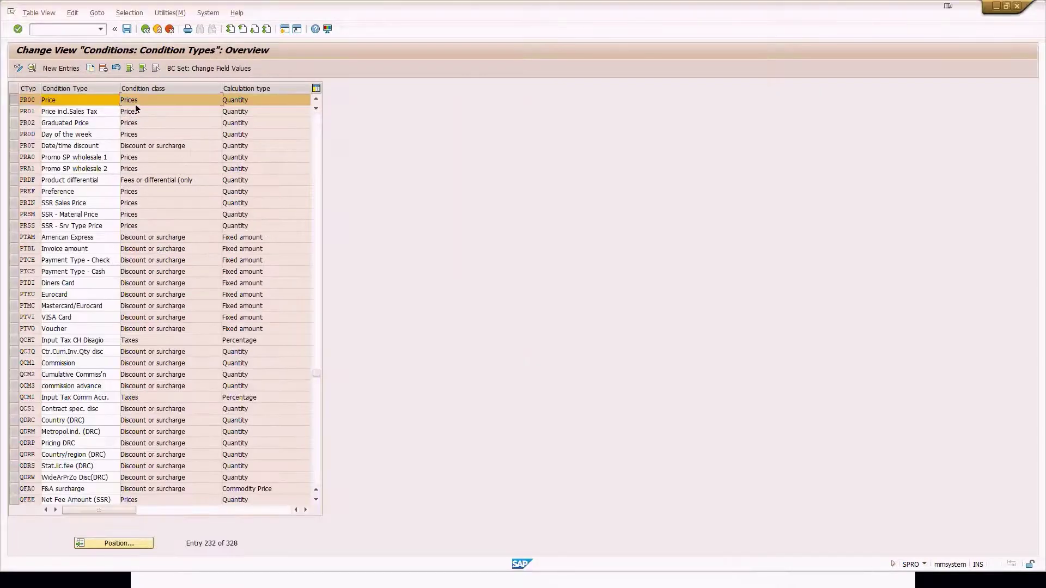
{"action": "left_click", "coordinate": [218, 98]}
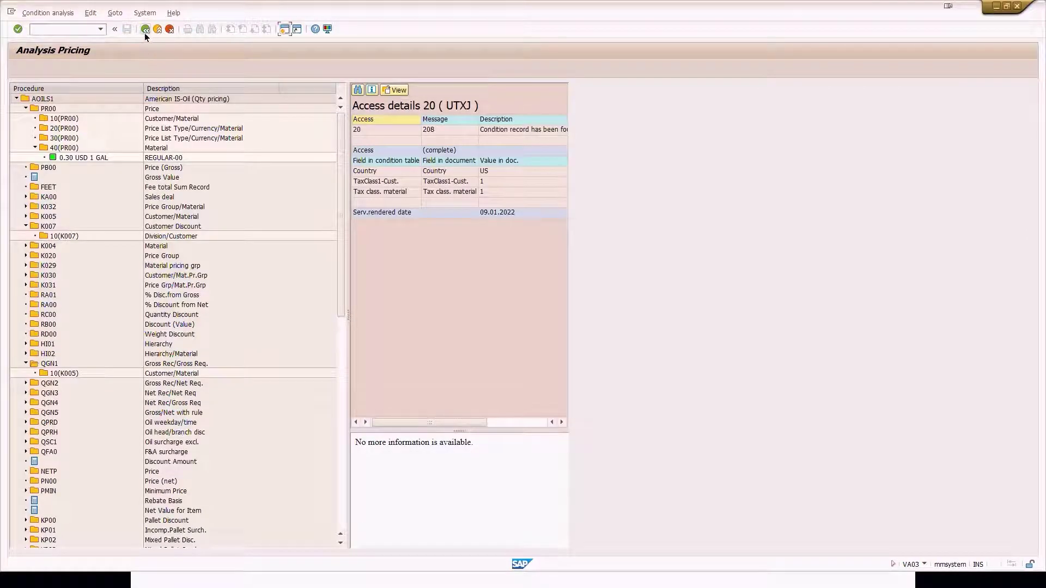
Switch to the sales order session and go back from the pricing analysis to the item's conditions.
{"action": "left_click", "coordinate": [143, 31]}
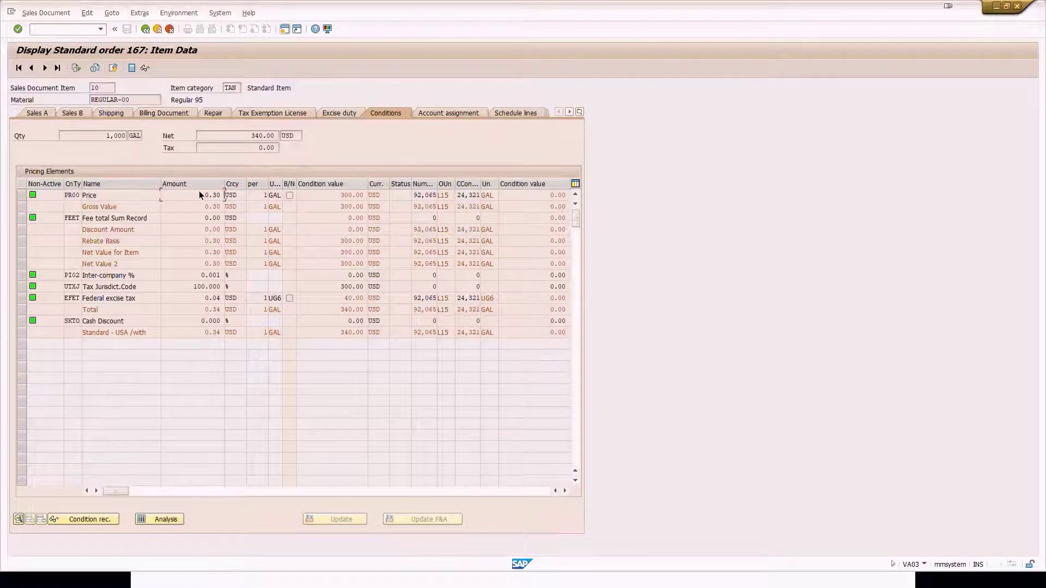
Examine the amount, currency, pricing unit and unit of measure of the PR00 Price condition in the sales order item.
{"action": "left_click", "coordinate": [262, 198]}
{"action": "left_click_drag", "start_coordinate": [203, 196], "coordinate": [220, 196]}
{"action": "left_click", "coordinate": [226, 198]}
{"action": "left_click", "coordinate": [263, 197]}
{"action": "left_click", "coordinate": [275, 196]}
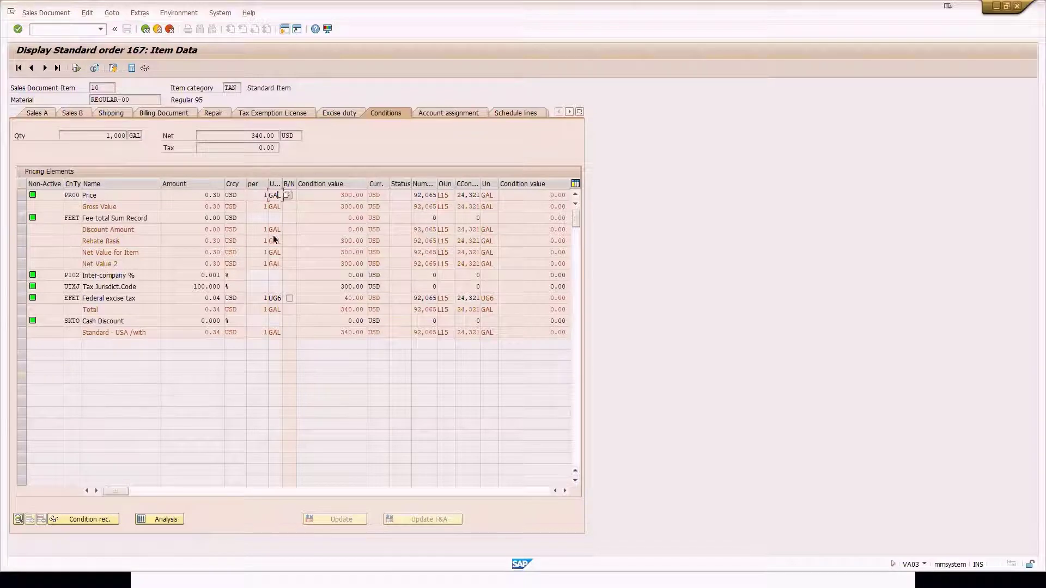
{"action": "left_click", "coordinate": [262, 199]}
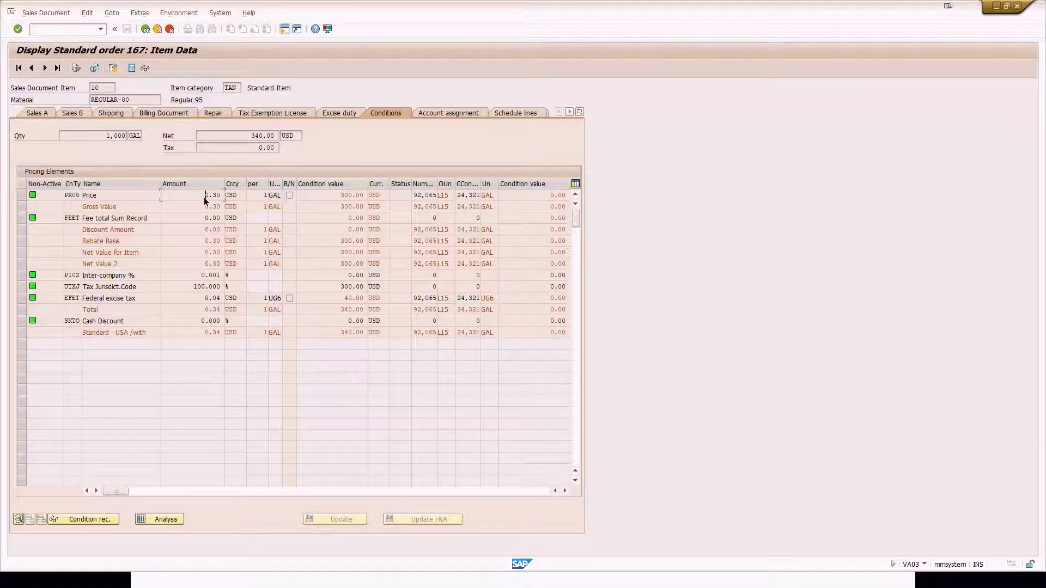
{"action": "left_click_drag", "start_coordinate": [205, 197], "coordinate": [228, 199]}
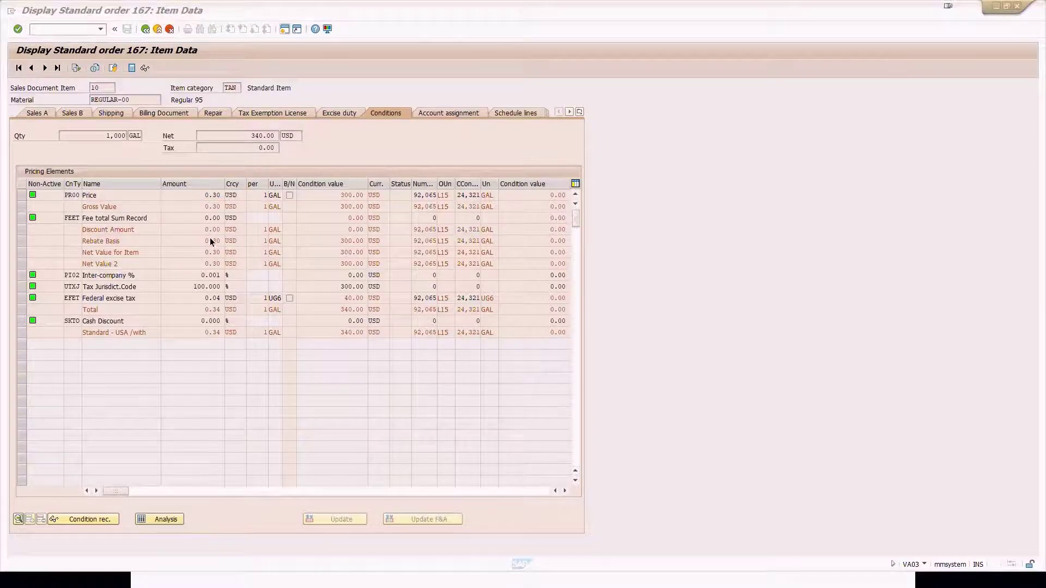
Switch to the condition types configuration and open the details of condition type PR00.
{"action": "key", "text": "alt+Tab"}
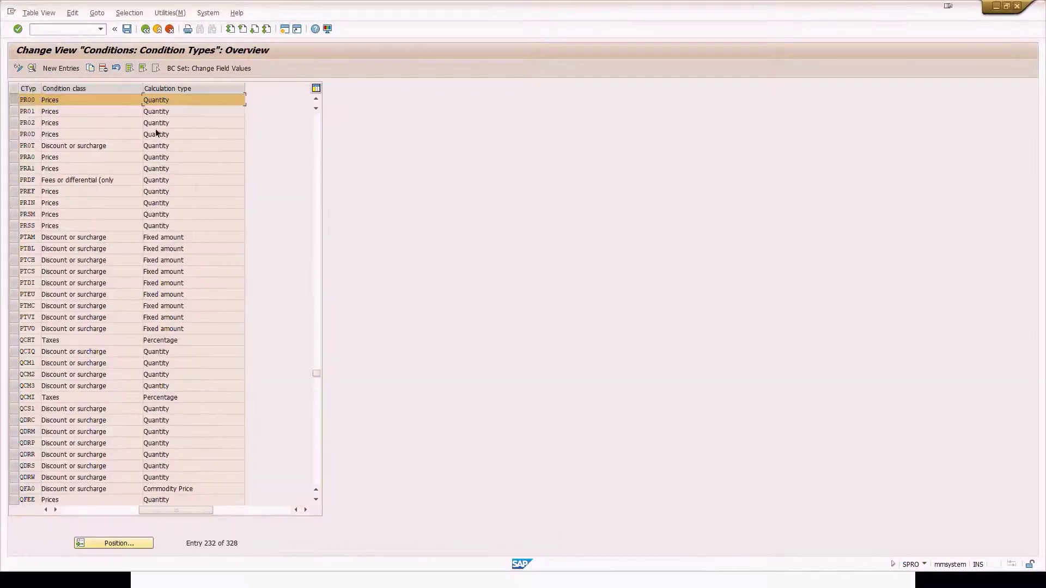
{"action": "left_click", "coordinate": [31, 68]}
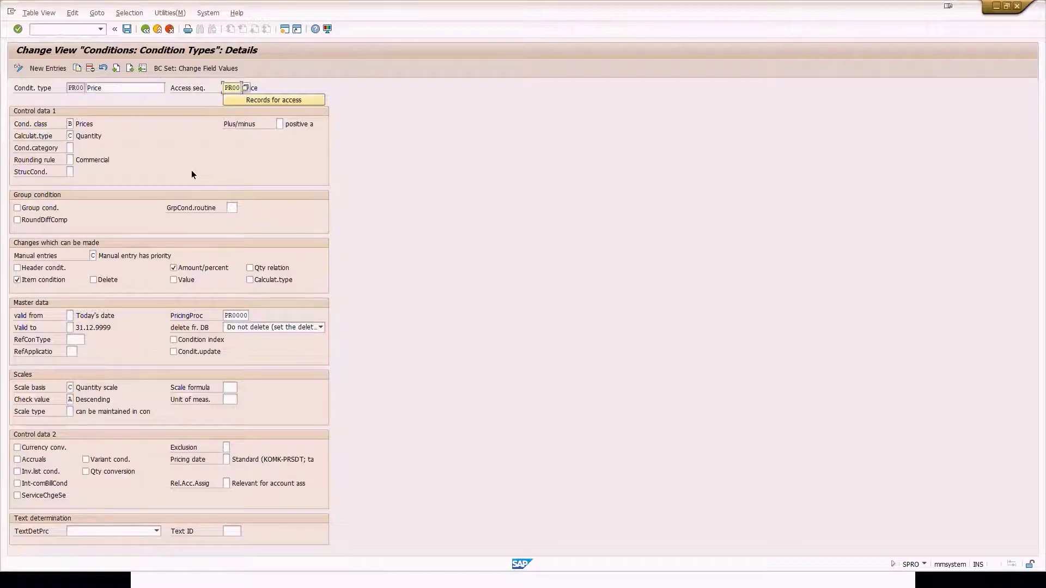
Switch to the Excel workbook and enter "Access Sequence" in cell H19, below Condition Type.
{"action": "key", "text": "alt+Tab"}
{"action": "left_click", "coordinate": [293, 312]}
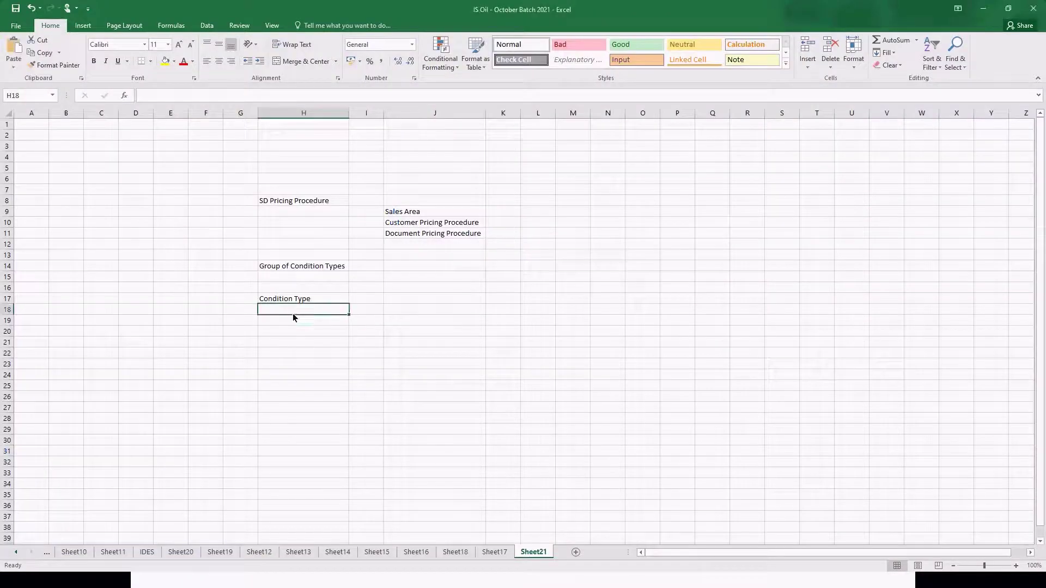
{"action": "left_click", "coordinate": [292, 299]}
{"action": "left_click", "coordinate": [286, 322]}
{"action": "type", "text": "A"}
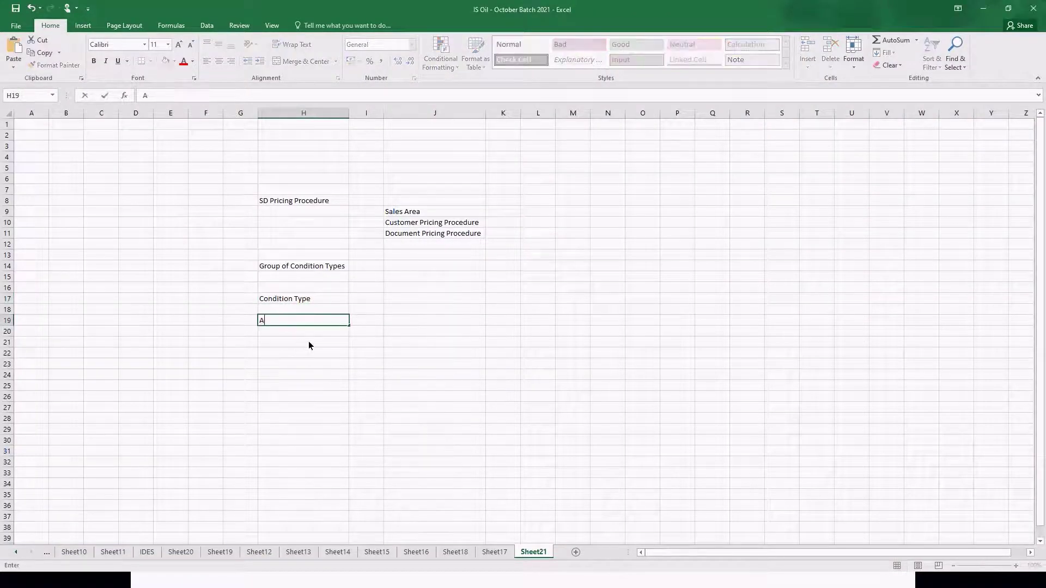
{"action": "type", "text": "ccess Sequence"}
{"action": "key", "text": "Return"}
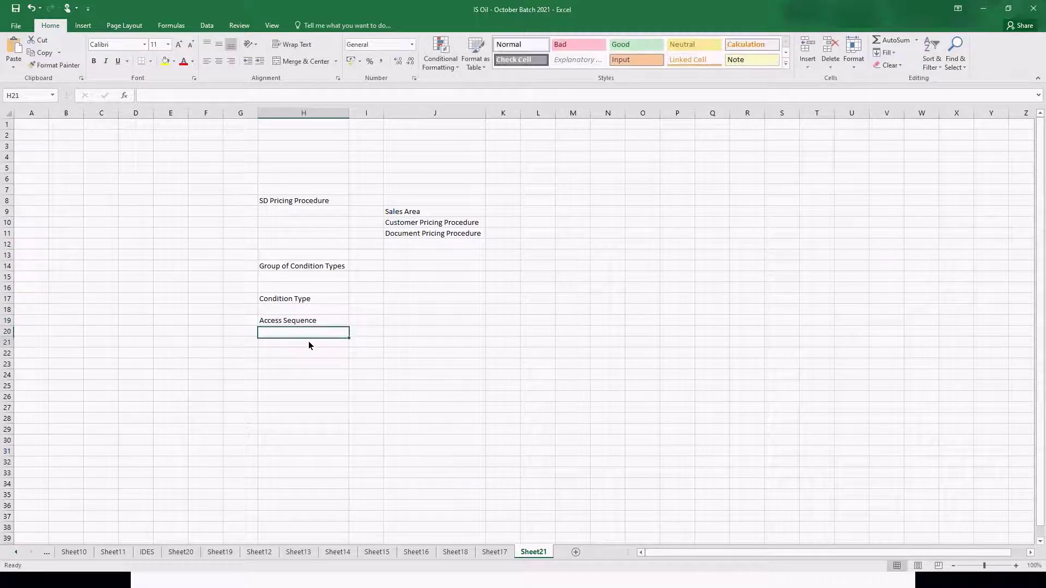
{"action": "left_click", "coordinate": [309, 346]}
{"action": "left_click", "coordinate": [319, 319]}
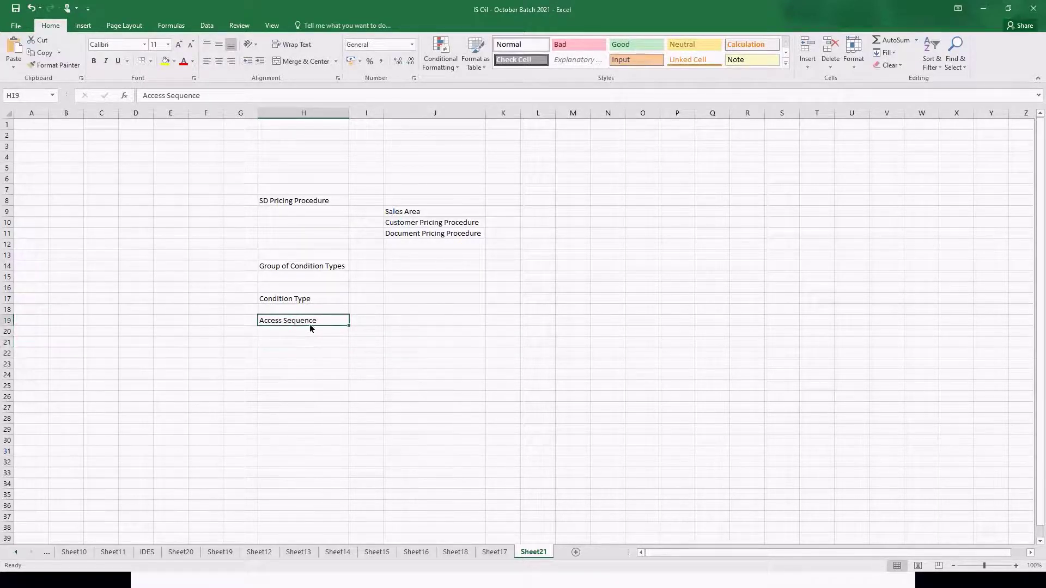
Return to the PR00 condition type details in SAP and review the available condition class values, keeping the current one.
{"action": "key", "text": "alt+Tab"}
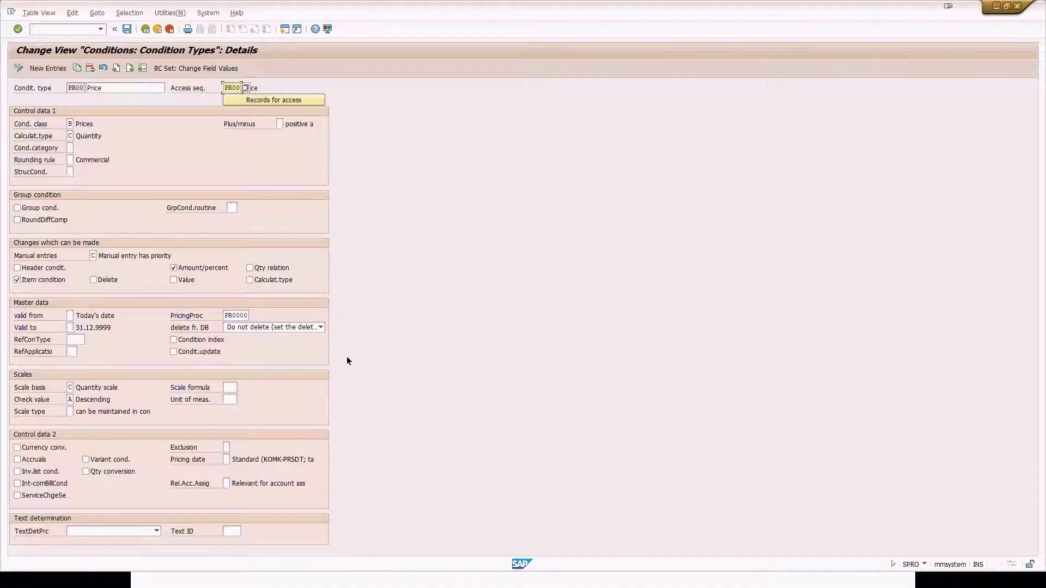
{"action": "left_click", "coordinate": [71, 124]}
{"action": "left_click", "coordinate": [79, 123]}
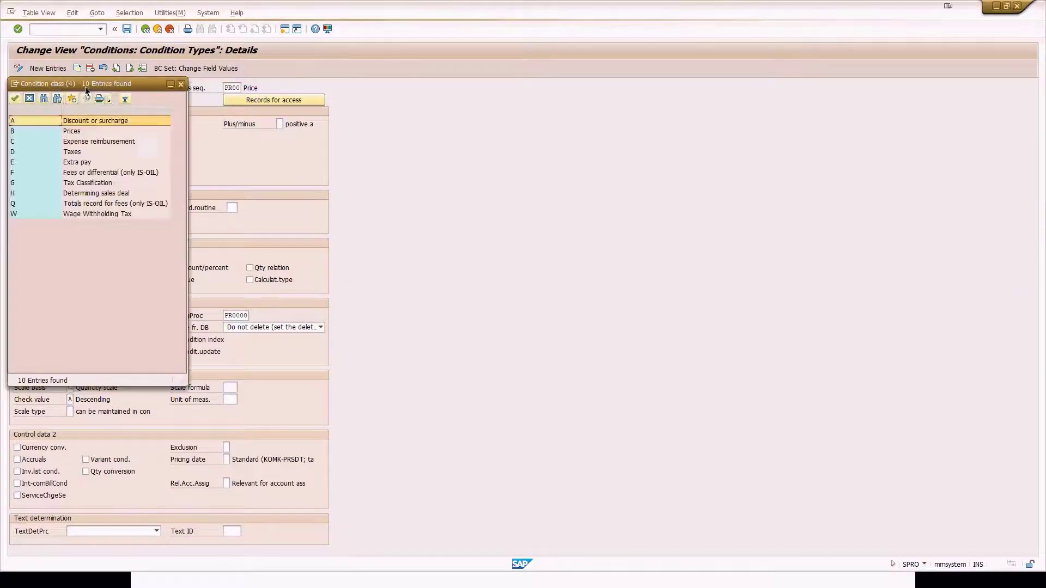
{"action": "left_click_drag", "start_coordinate": [61, 84], "coordinate": [279, 139]}
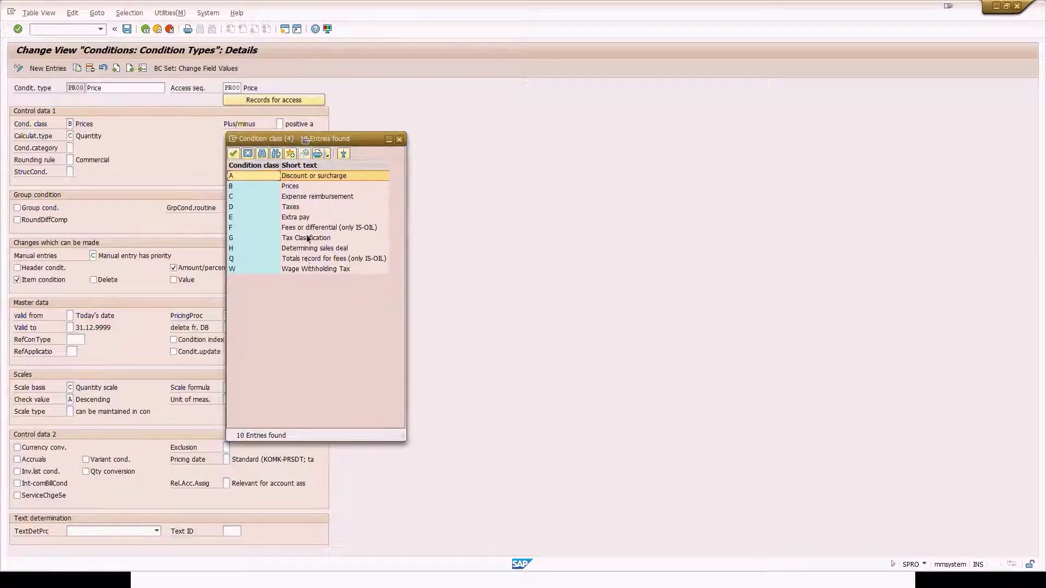
{"action": "left_click", "coordinate": [310, 177]}
{"action": "left_click", "coordinate": [306, 187]}
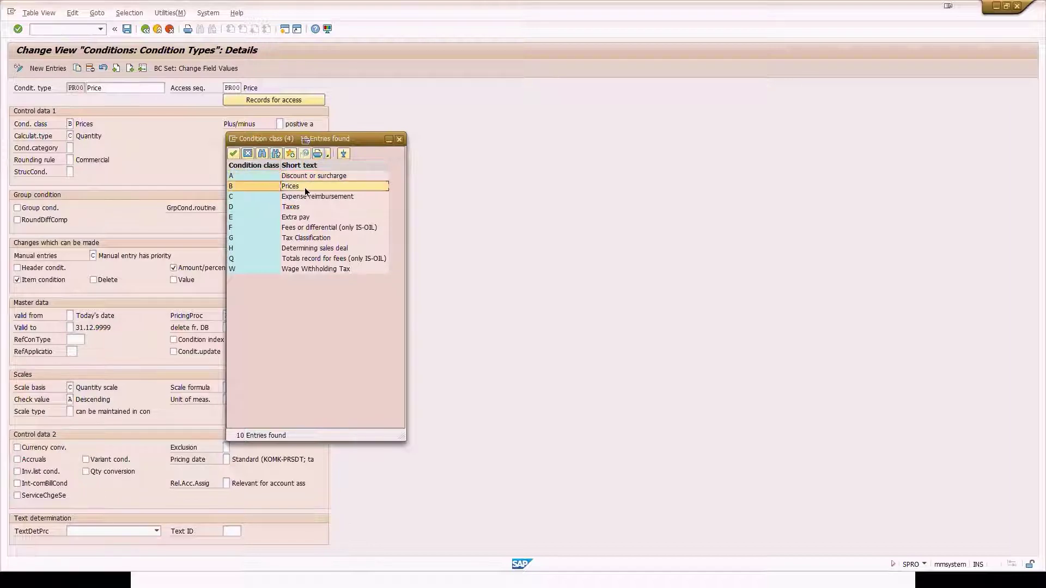
{"action": "left_click", "coordinate": [310, 198]}
{"action": "left_click", "coordinate": [306, 207]}
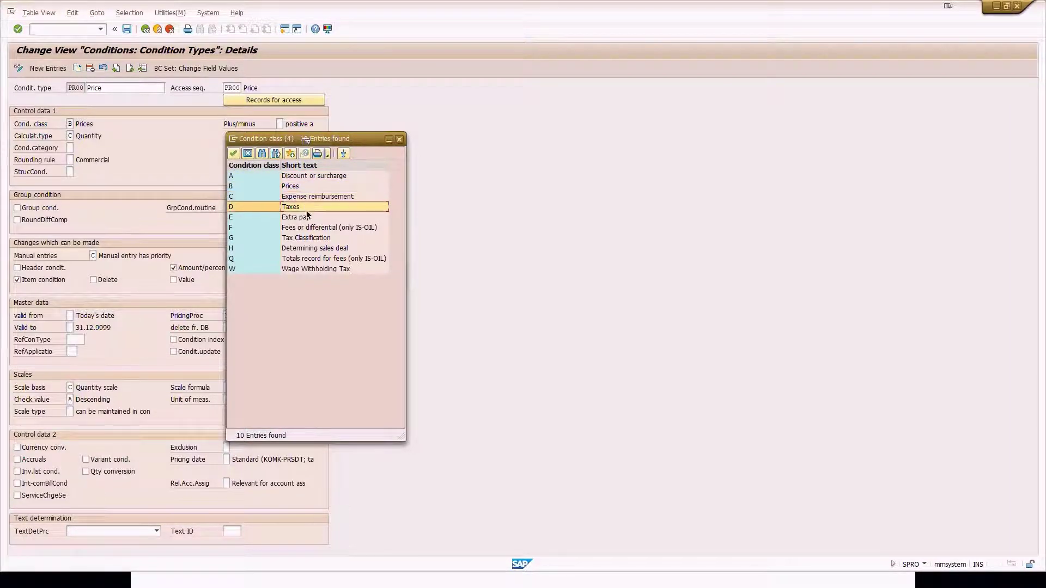
{"action": "left_click", "coordinate": [307, 228]}
{"action": "left_click", "coordinate": [303, 238]}
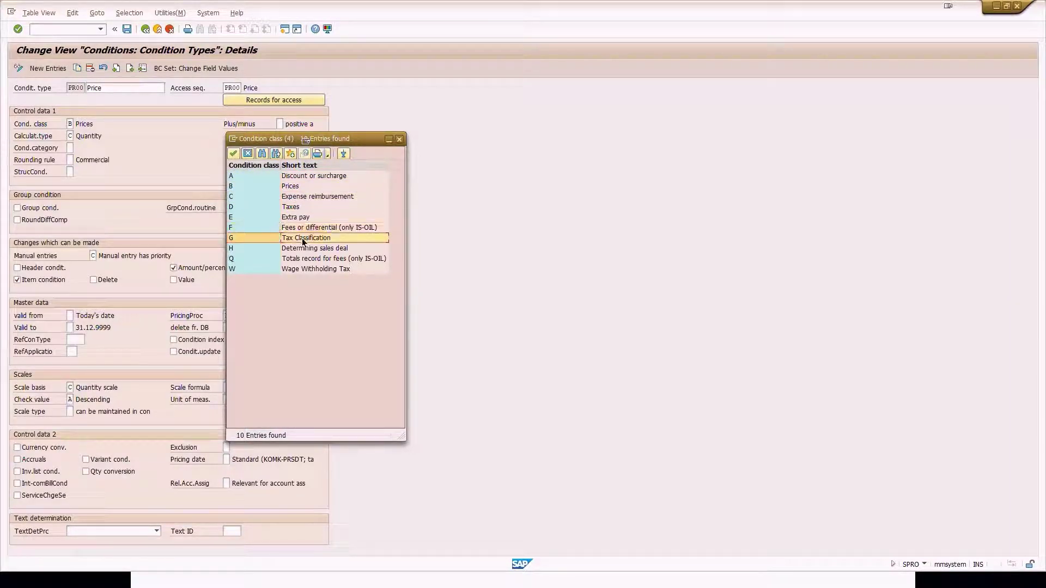
{"action": "left_click", "coordinate": [307, 249]}
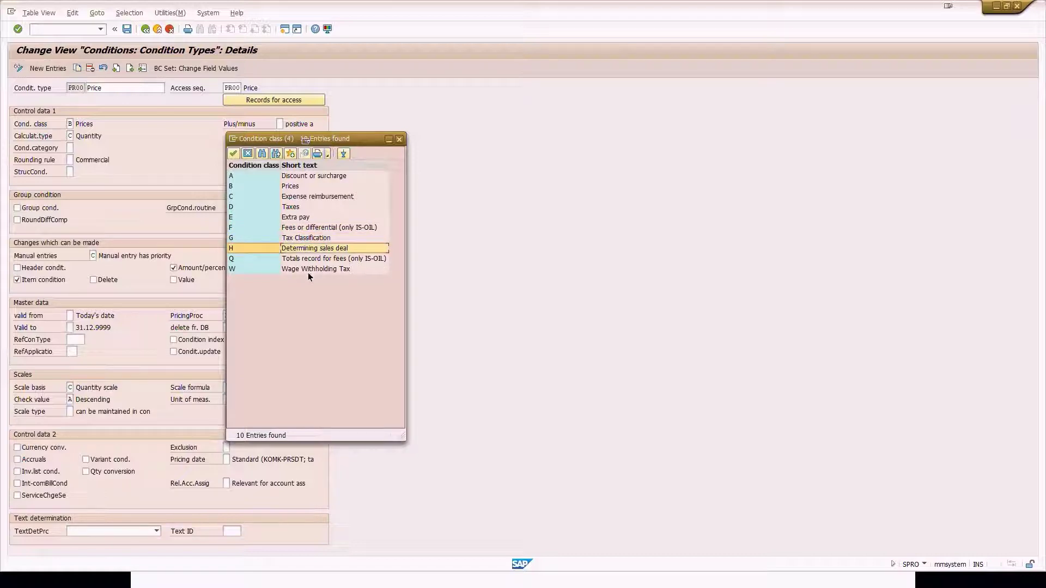
{"action": "left_click", "coordinate": [399, 139]}
Review the available calculation type values for condition type PR00 and close the list without choosing one.
{"action": "left_click", "coordinate": [70, 136]}
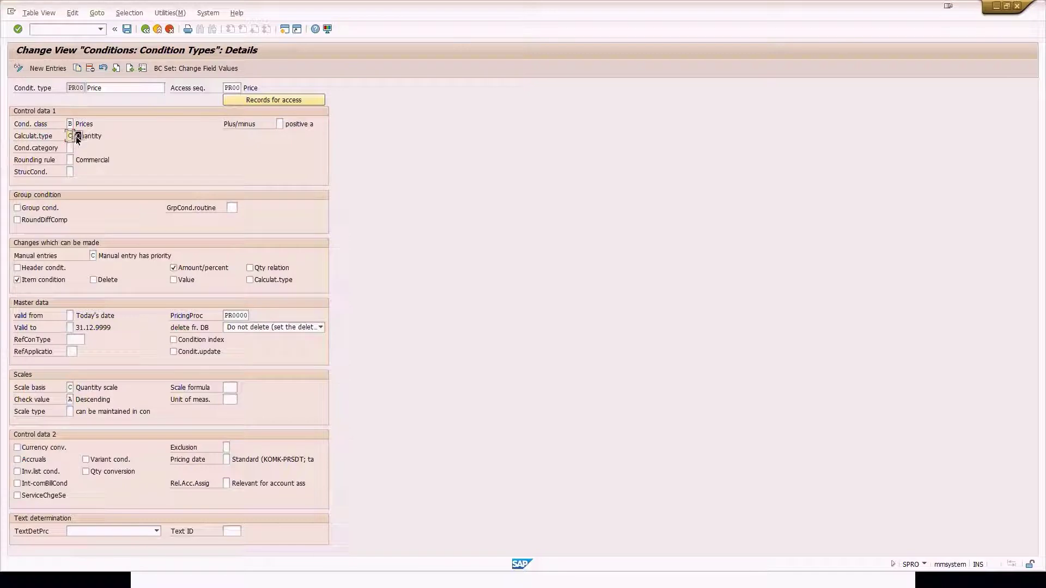
{"action": "key", "text": "F4"}
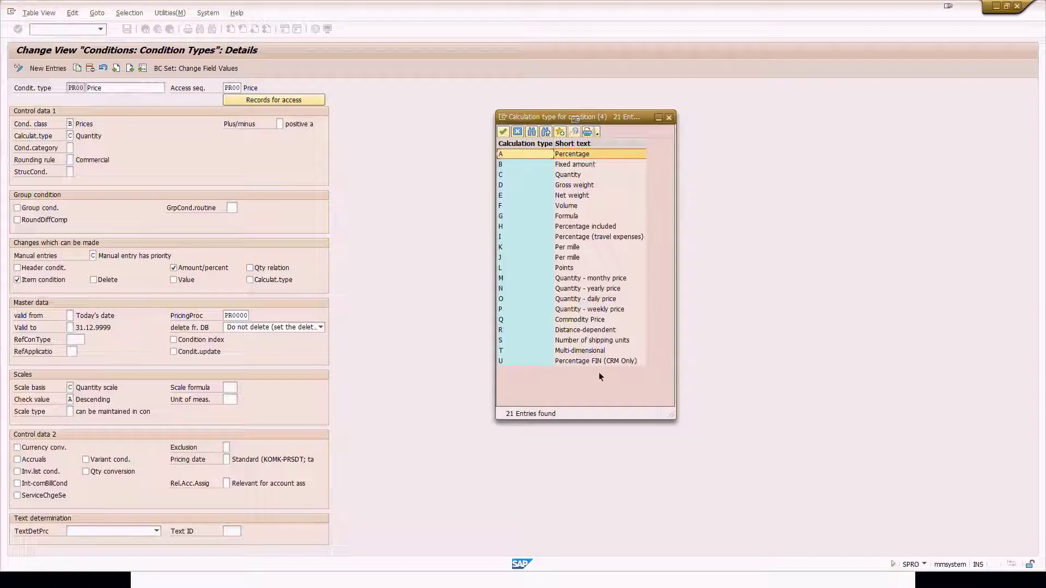
{"action": "left_click", "coordinate": [670, 118]}
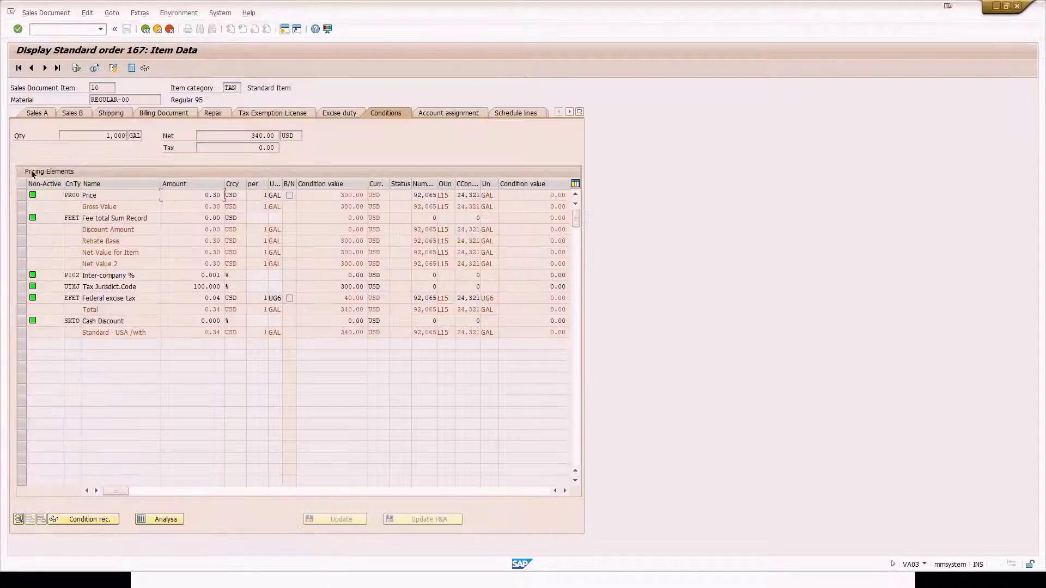
Switch the displayed sales order to change mode and open the pricing conditions of item 10, REGULAR-00.
{"action": "left_click", "coordinate": [46, 13]}
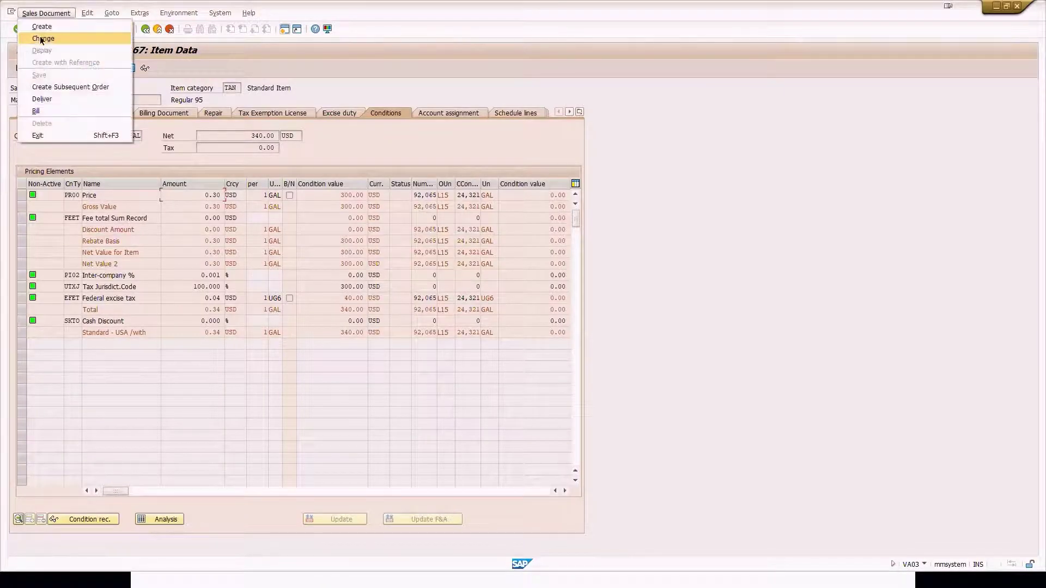
{"action": "left_click", "coordinate": [43, 38]}
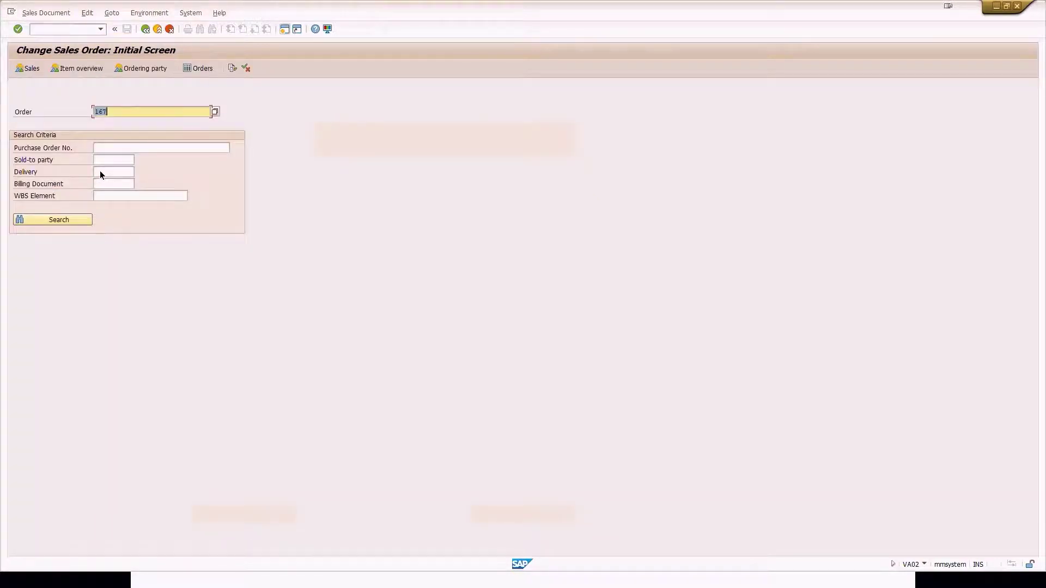
{"action": "left_click", "coordinate": [100, 171]}
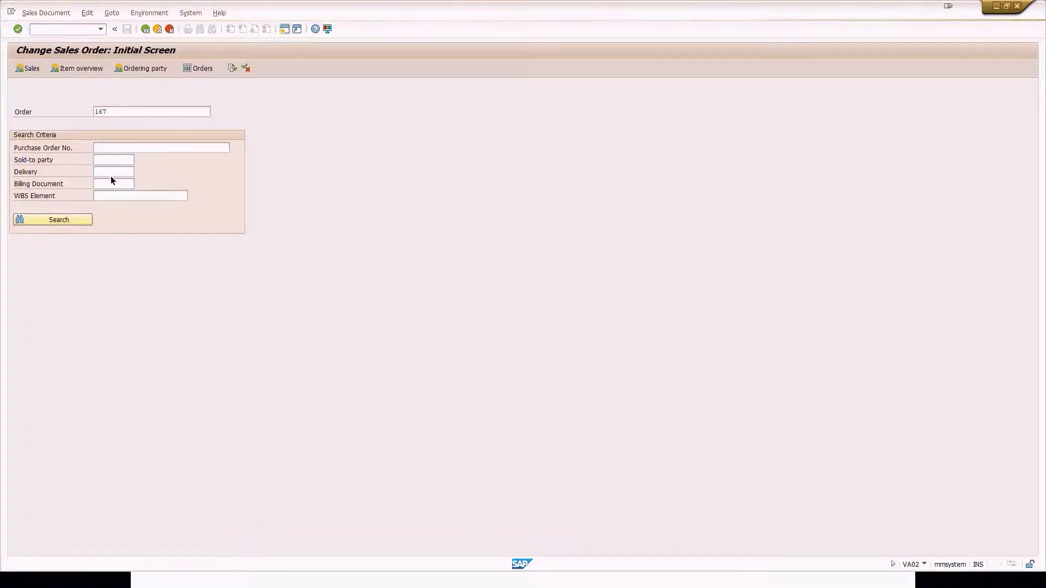
{"action": "key", "text": "Return"}
{"action": "left_click", "coordinate": [139, 294]}
{"action": "double_click", "coordinate": [140, 292]}
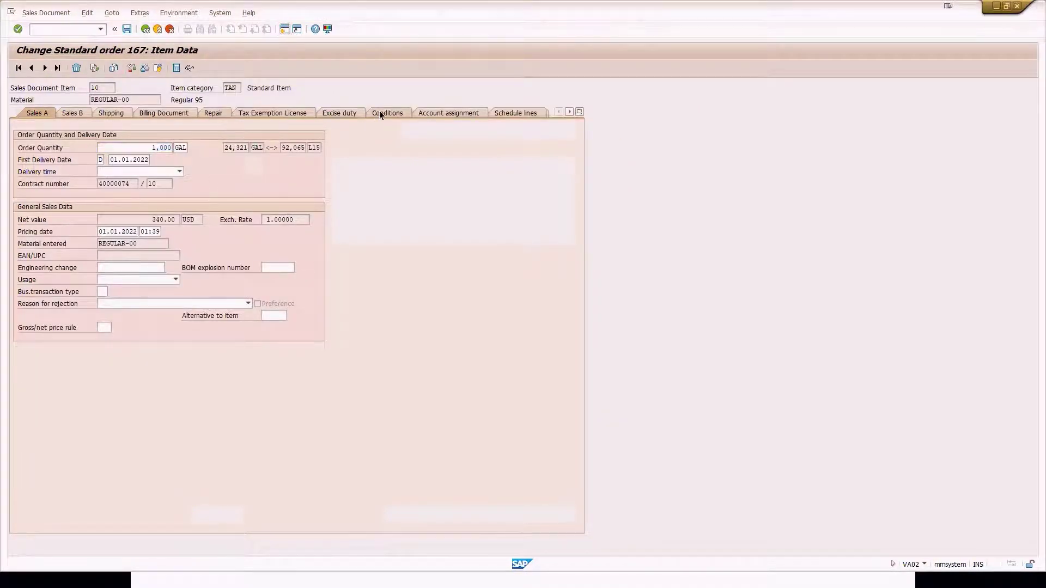
{"action": "left_click", "coordinate": [382, 113]}
View the detail screen of the item's PR00 Price condition and return to the pricing elements.
{"action": "left_click", "coordinate": [182, 197]}
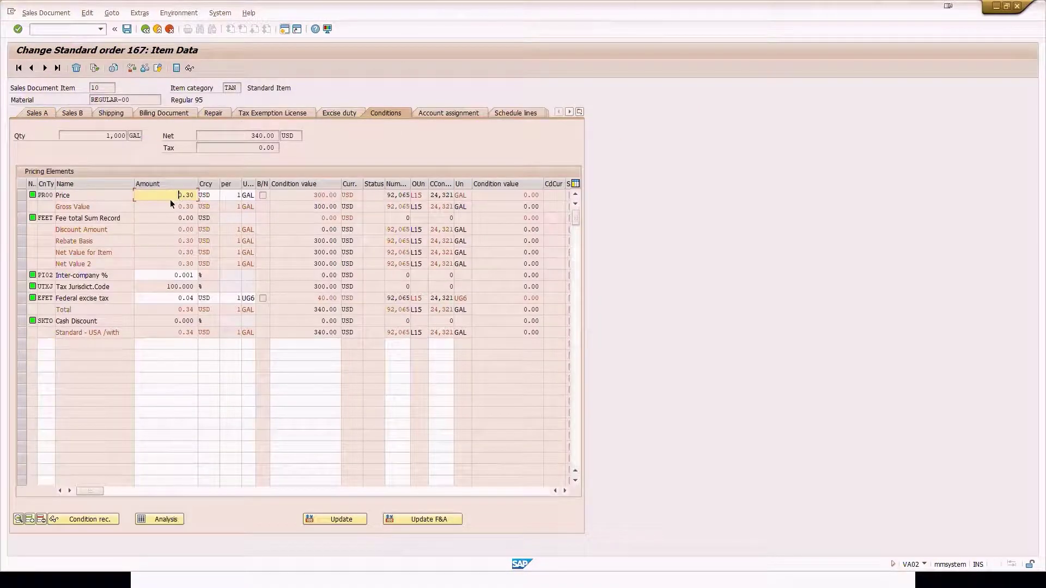
{"action": "left_click", "coordinate": [21, 194]}
{"action": "left_click", "coordinate": [18, 519]}
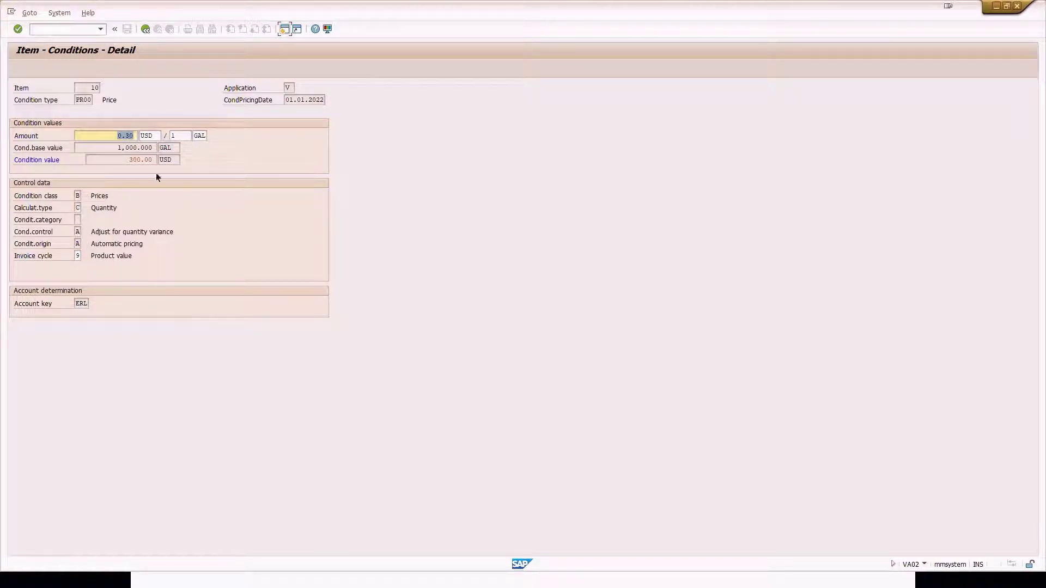
{"action": "left_click", "coordinate": [145, 29]}
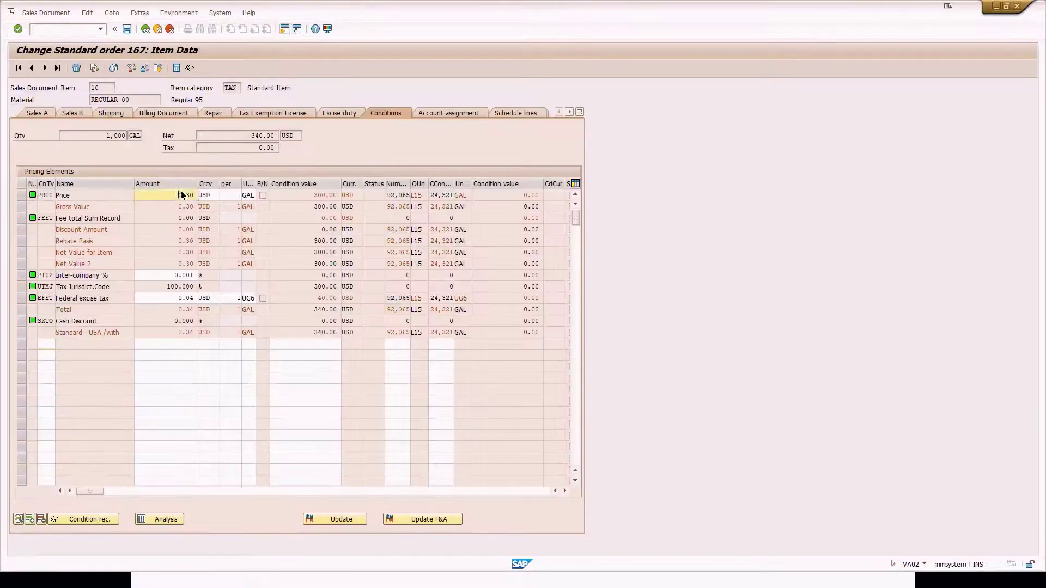
Set the PR00 Price amount to 0.50 USD per gallon and check the manual-change indicator in its condition details.
{"action": "type", "text": "0.50"}
{"action": "key", "text": "Return"}
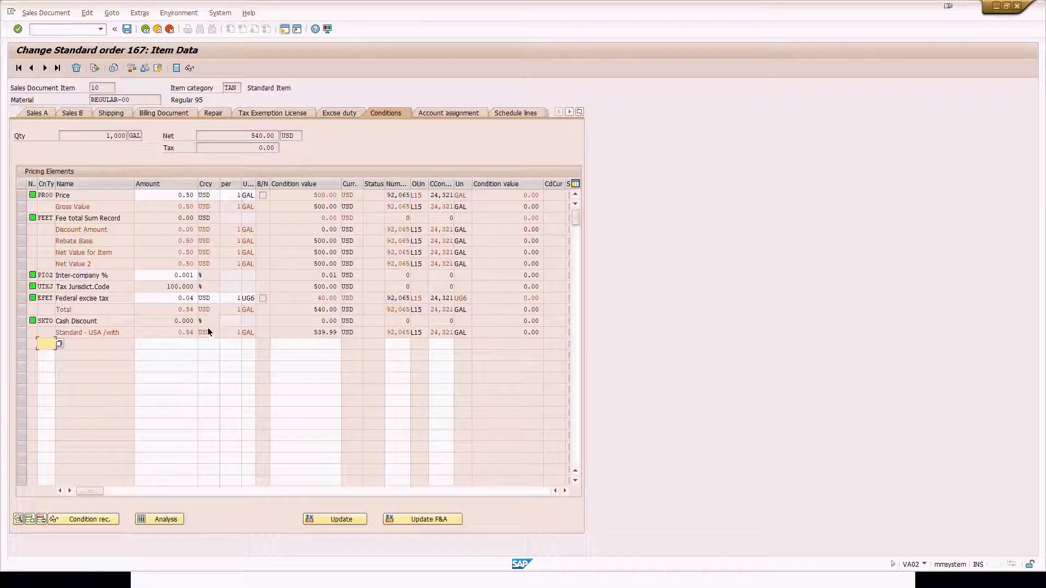
{"action": "left_click", "coordinate": [24, 195]}
{"action": "left_click", "coordinate": [18, 519]}
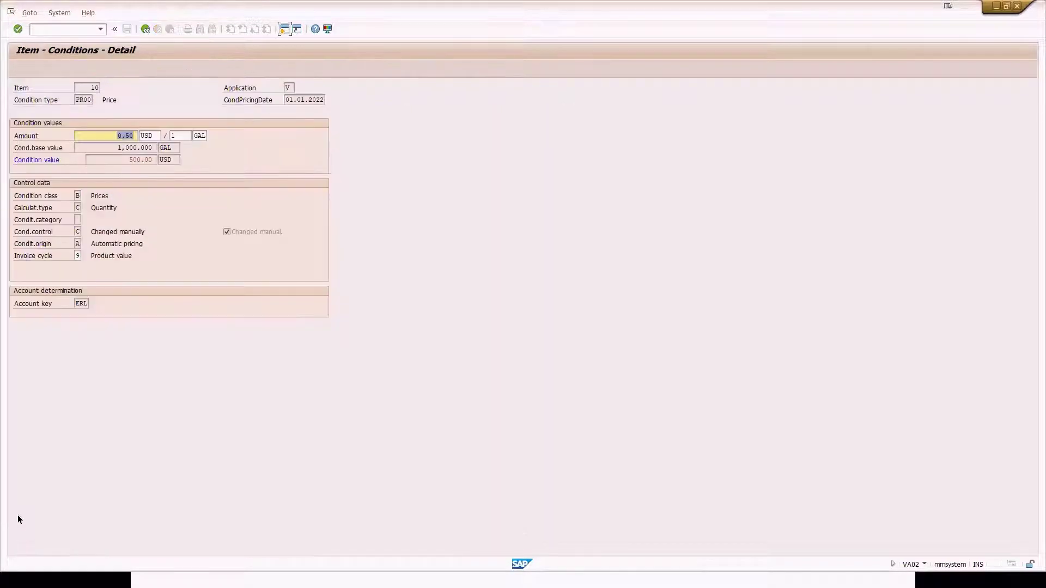
{"action": "left_click", "coordinate": [227, 233]}
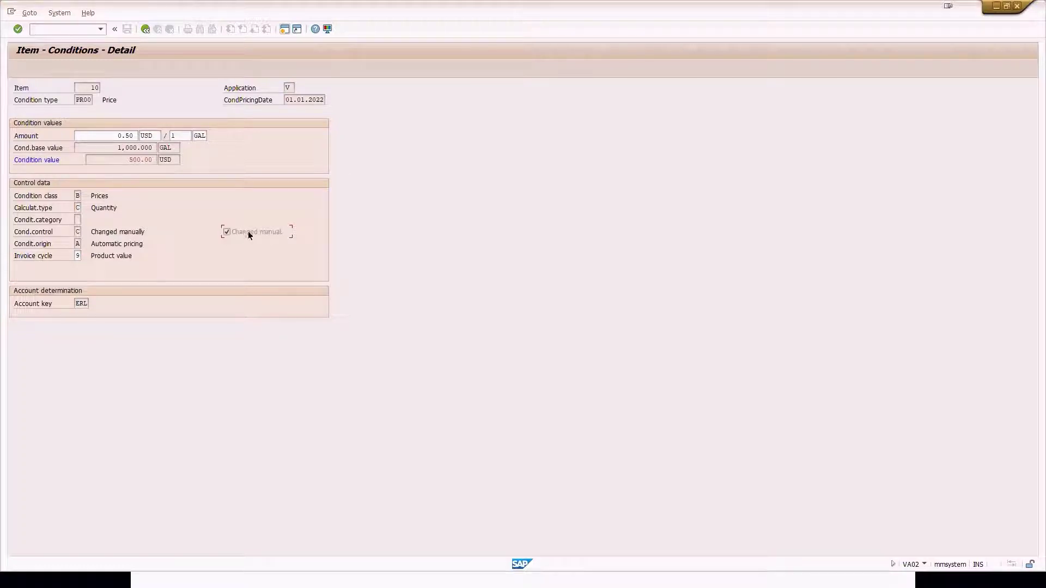
Switch to the PR00 condition type configuration and examine its Manual entries setting.
{"action": "key", "text": "alt+Tab"}
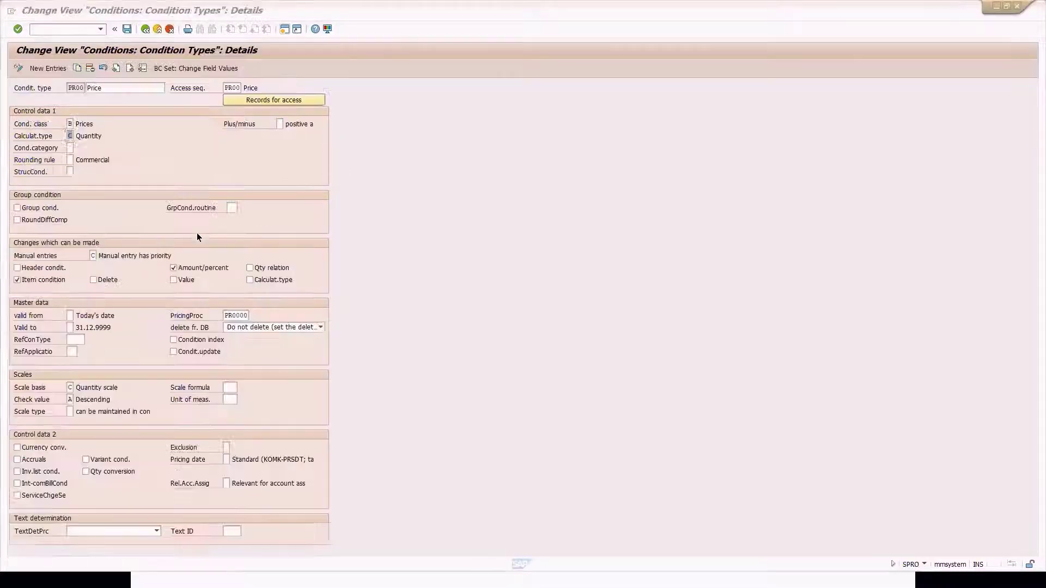
{"action": "left_click", "coordinate": [93, 258]}
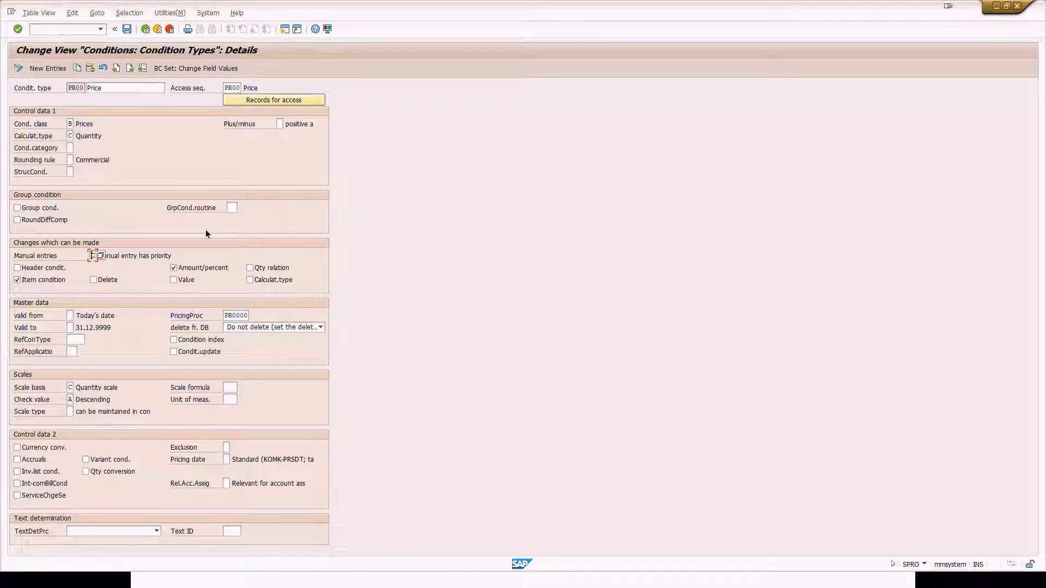
Go back to the control data of pricing procedure AOILS1 and look through its reference steps and condition types.
{"action": "left_click", "coordinate": [145, 29]}
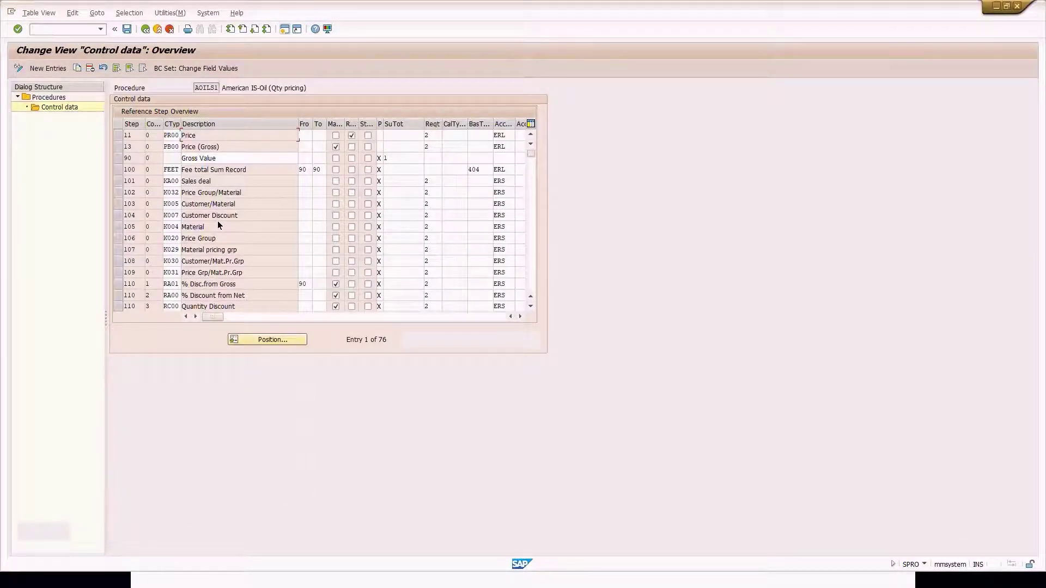
{"action": "scroll", "coordinate": [217, 222], "scroll_direction": "down", "scroll_amount": 1}
{"action": "scroll", "coordinate": [217, 221], "scroll_direction": "down", "scroll_amount": 3}
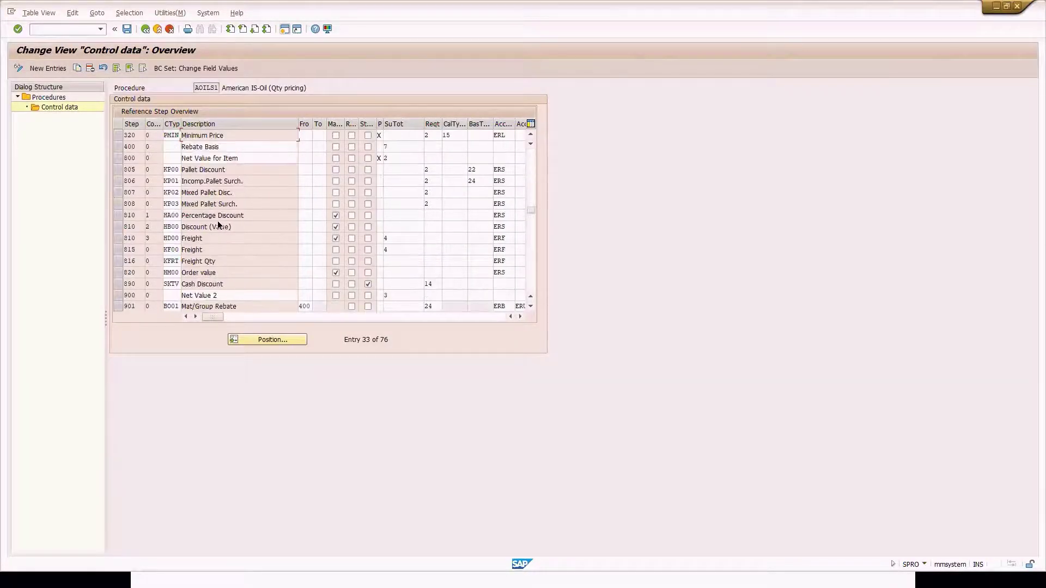
{"action": "scroll", "coordinate": [218, 222], "scroll_direction": "down", "scroll_amount": 1}
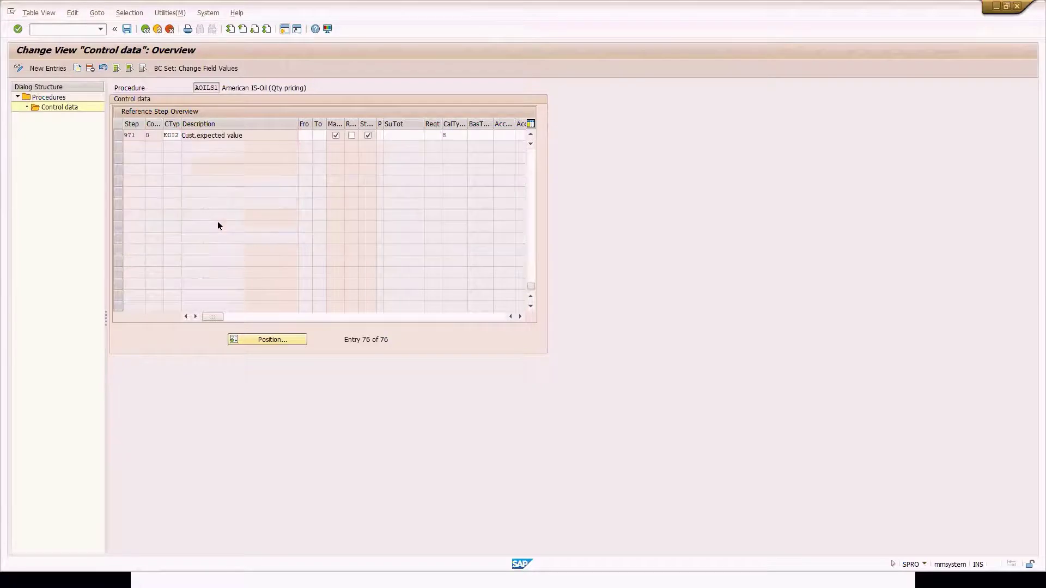
{"action": "scroll", "coordinate": [218, 222], "scroll_direction": "up", "scroll_amount": 2}
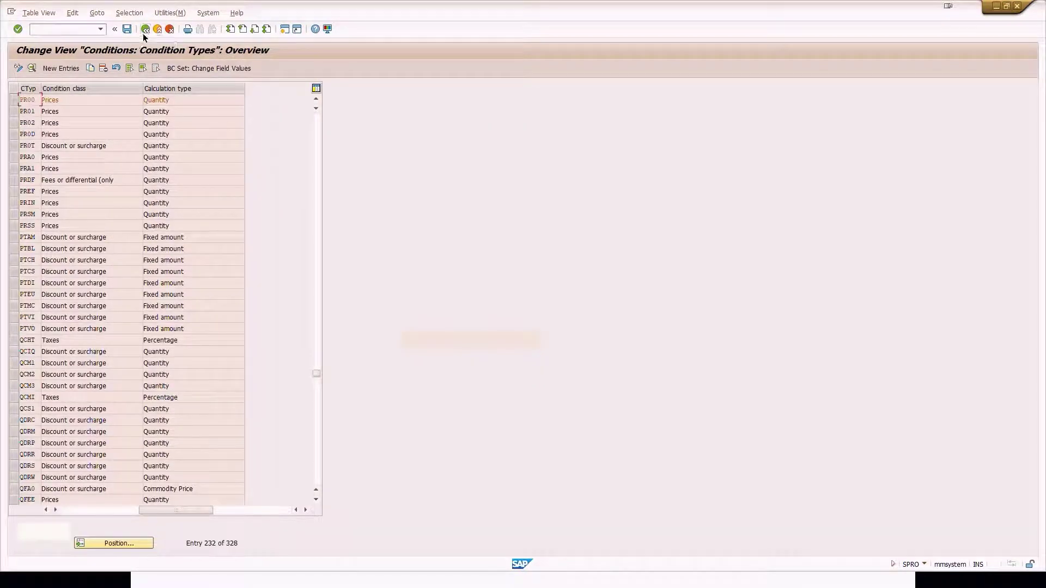
Find condition type UTXJ, Tax Jurisdict.Code, in the condition types overview and open its details.
{"action": "left_click_drag", "start_coordinate": [187, 509], "coordinate": [46, 512]}
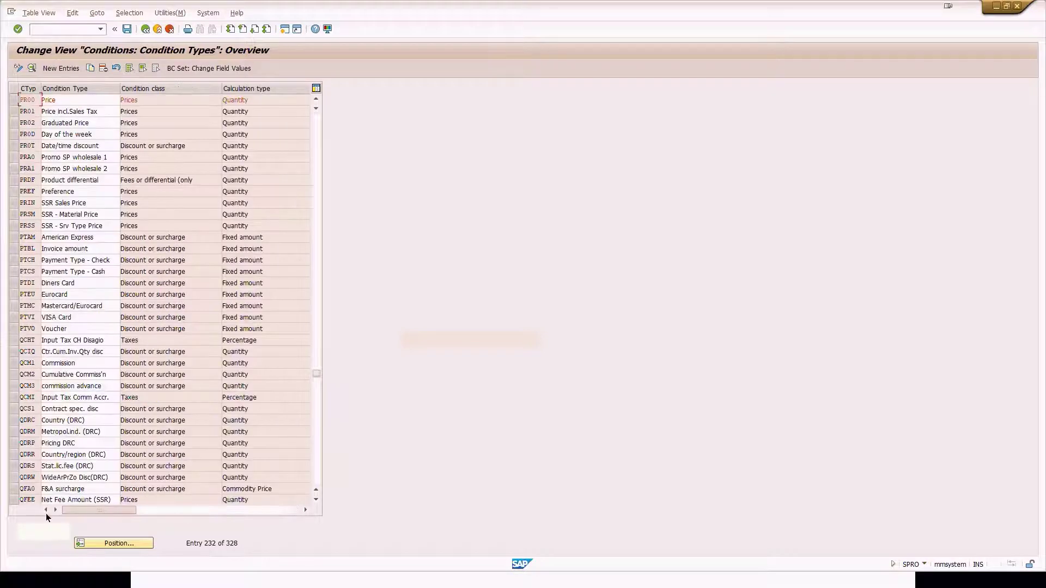
{"action": "scroll", "coordinate": [35, 340], "scroll_direction": "down", "scroll_amount": 16}
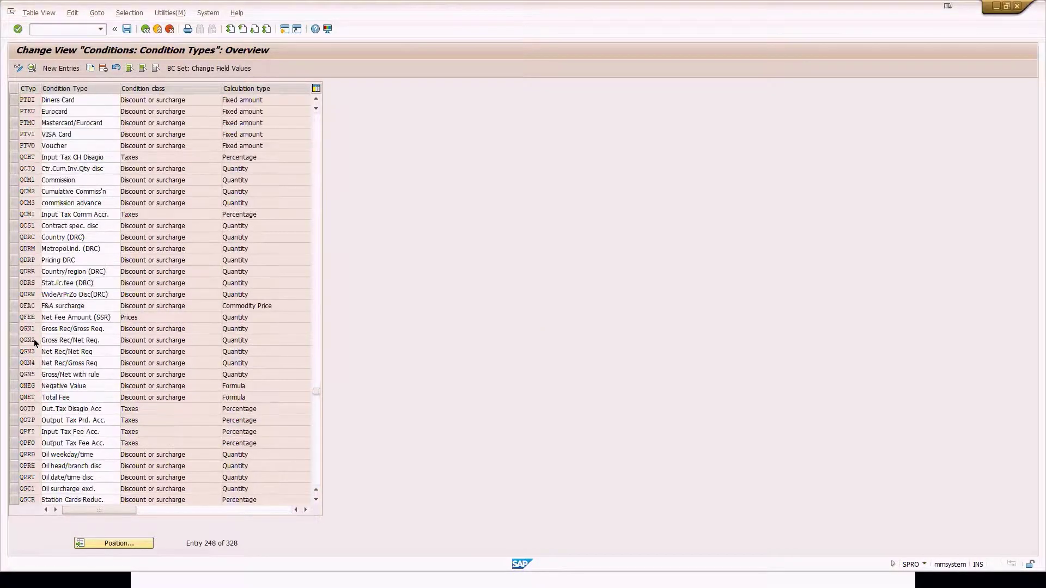
{"action": "scroll", "coordinate": [31, 343], "scroll_direction": "down", "scroll_amount": 16}
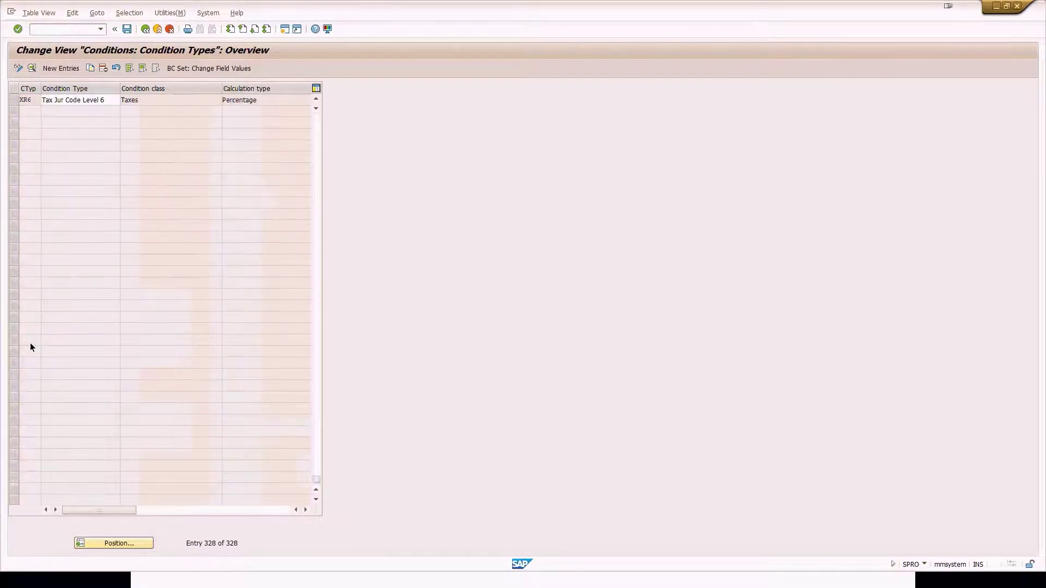
{"action": "scroll", "coordinate": [31, 342], "scroll_direction": "up", "scroll_amount": 11}
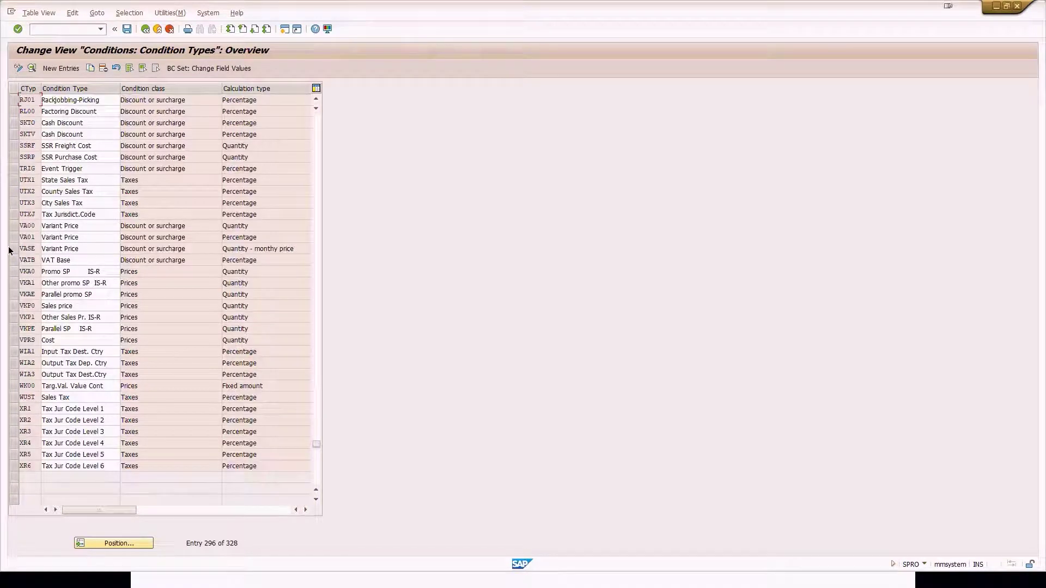
{"action": "left_click", "coordinate": [14, 214]}
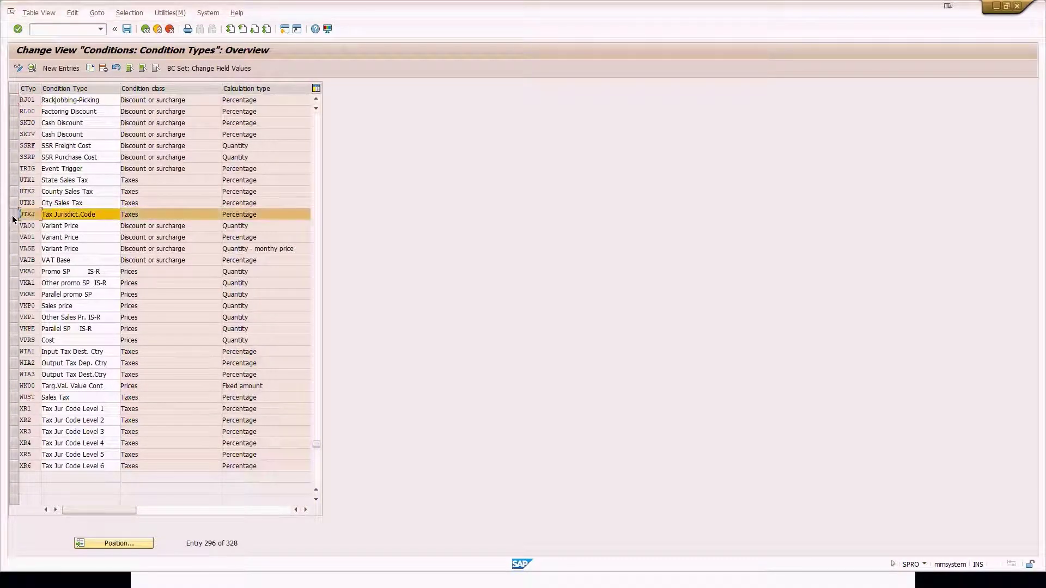
{"action": "left_click", "coordinate": [164, 215]}
{"action": "key", "text": "Up"}
{"action": "left_click", "coordinate": [263, 215]}
{"action": "left_click", "coordinate": [29, 70]}
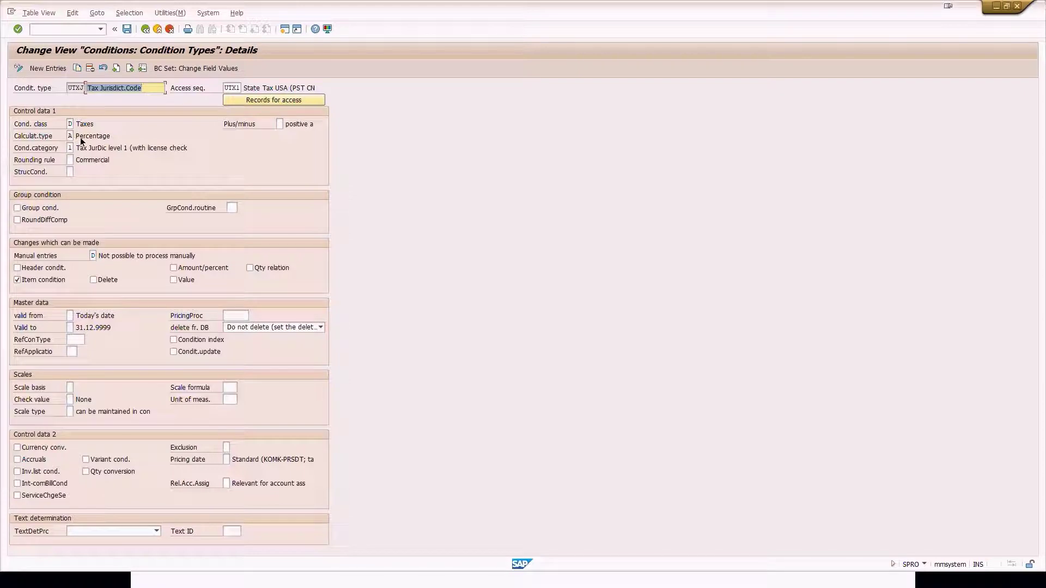
Examine the calculation type and Manual entries settings of condition type UTXJ.
{"action": "left_click_drag", "start_coordinate": [112, 137], "coordinate": [59, 132]}
{"action": "key", "text": "ctrl+c"}
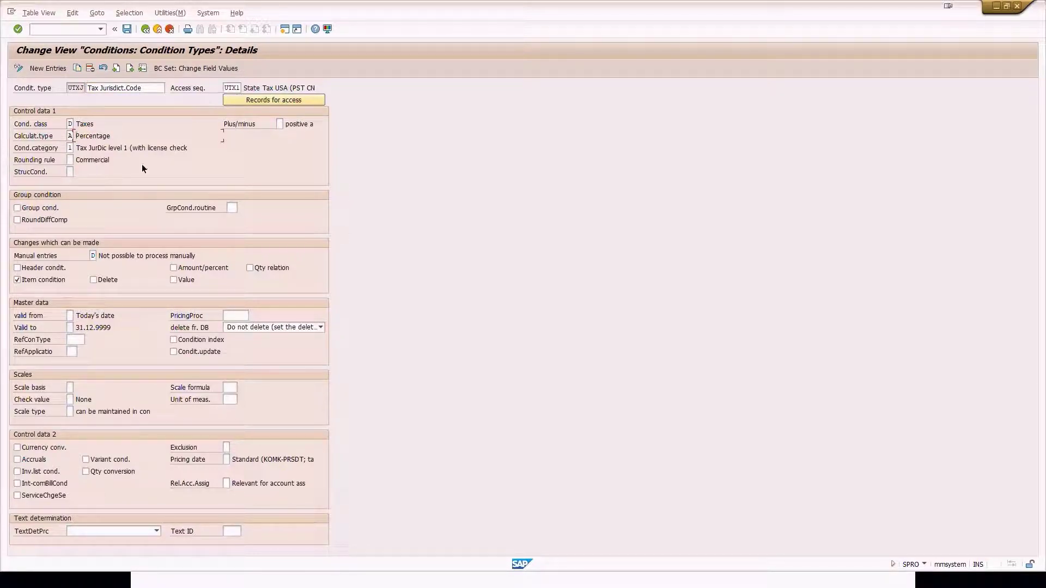
{"action": "left_click", "coordinate": [63, 260]}
{"action": "left_click_drag", "start_coordinate": [28, 263], "coordinate": [70, 257]}
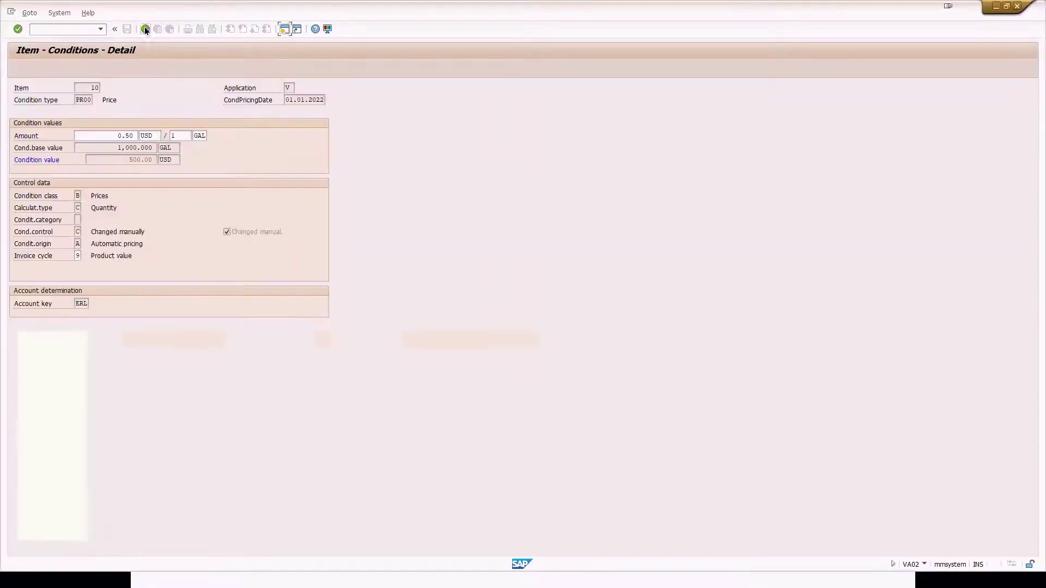
Return to the sales order item's pricing elements and examine the amount on the UTXJ Tax Jurisdict.Code line.
{"action": "left_click", "coordinate": [145, 28]}
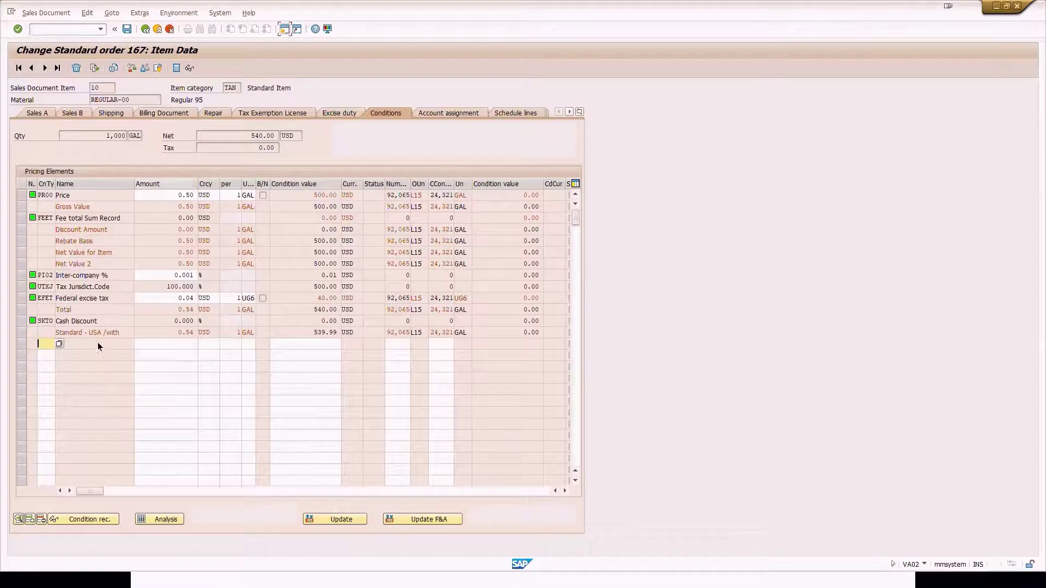
{"action": "left_click", "coordinate": [107, 325]}
{"action": "left_click_drag", "start_coordinate": [164, 285], "coordinate": [207, 287]}
{"action": "left_click", "coordinate": [21, 285]}
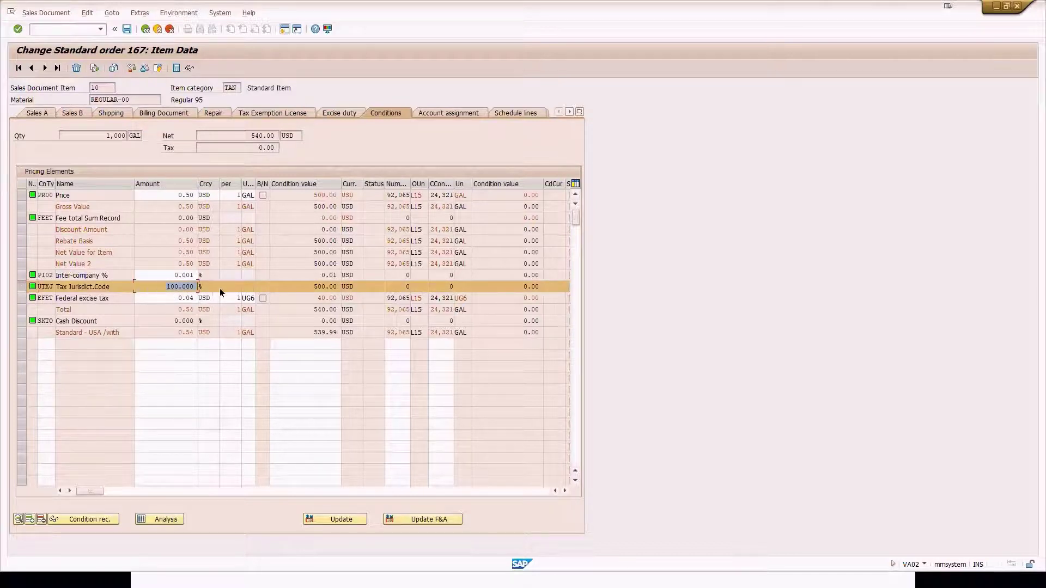
{"action": "left_click", "coordinate": [21, 286]}
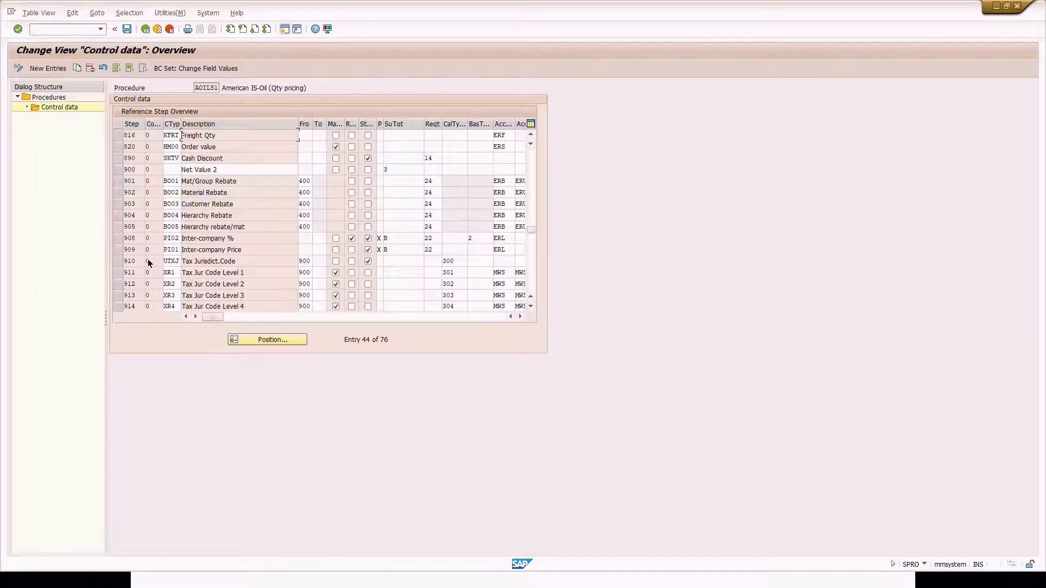
Compare UTXJ's entry in pricing procedure AOILS1 and its Manual entries setting with its line in the sales order item.
{"action": "double_click", "coordinate": [147, 261]}
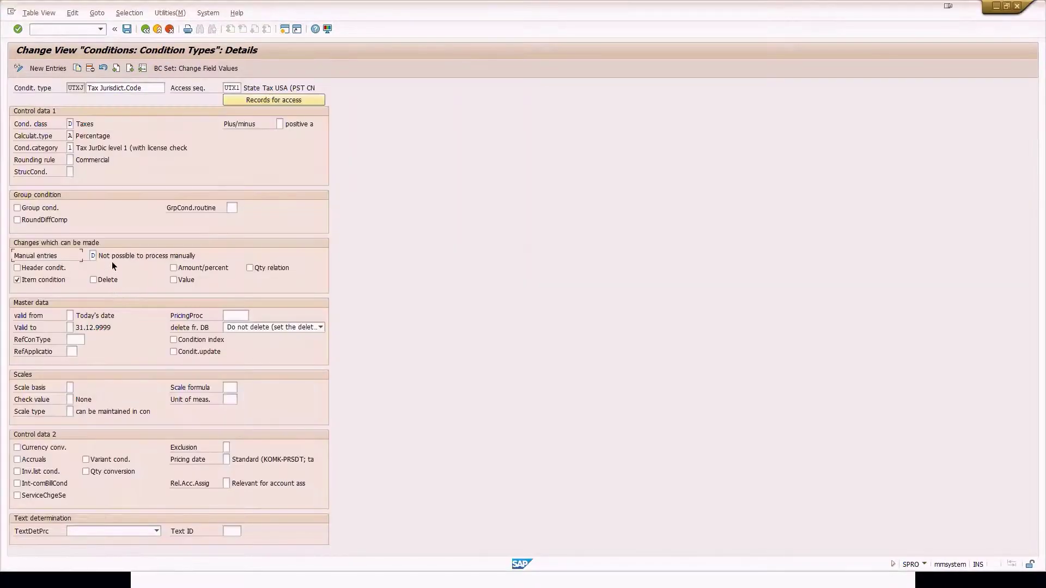
{"action": "left_click", "coordinate": [96, 256]}
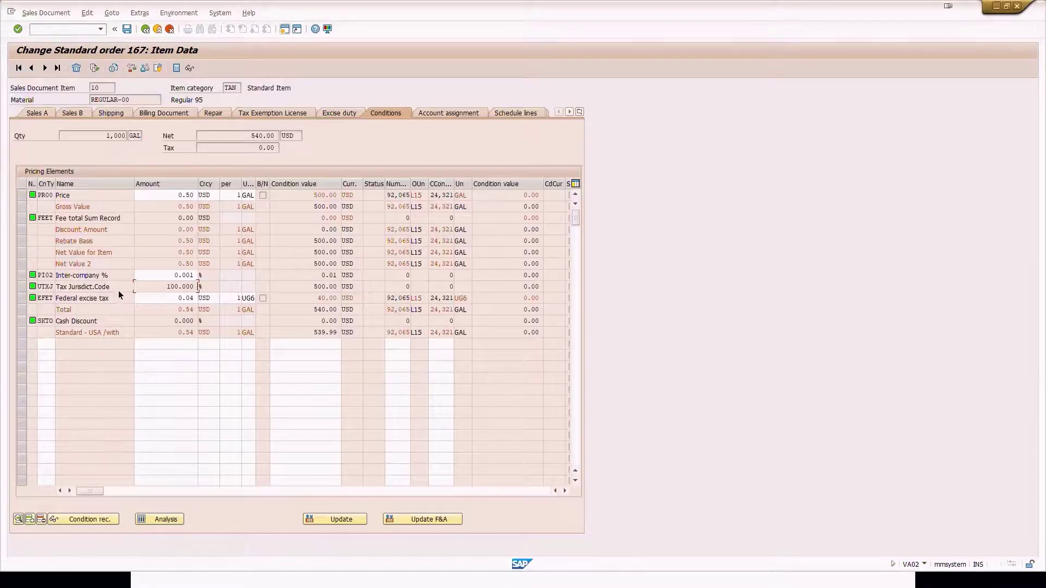
{"action": "left_click", "coordinate": [87, 286]}
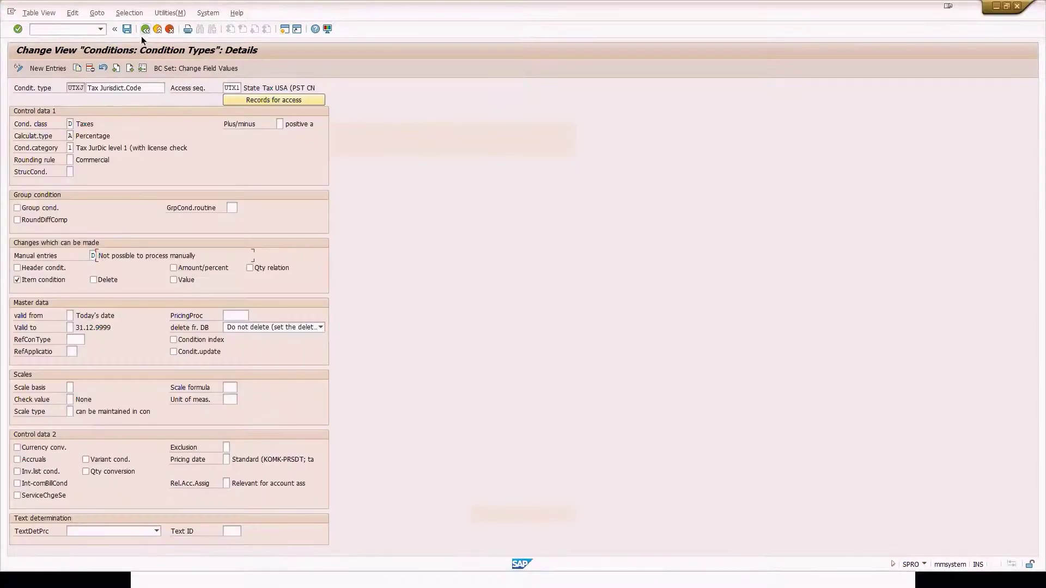
Open the details of condition type K007, Customer Discount, from the condition types overview and examine its condition class.
{"action": "left_click", "coordinate": [146, 29]}
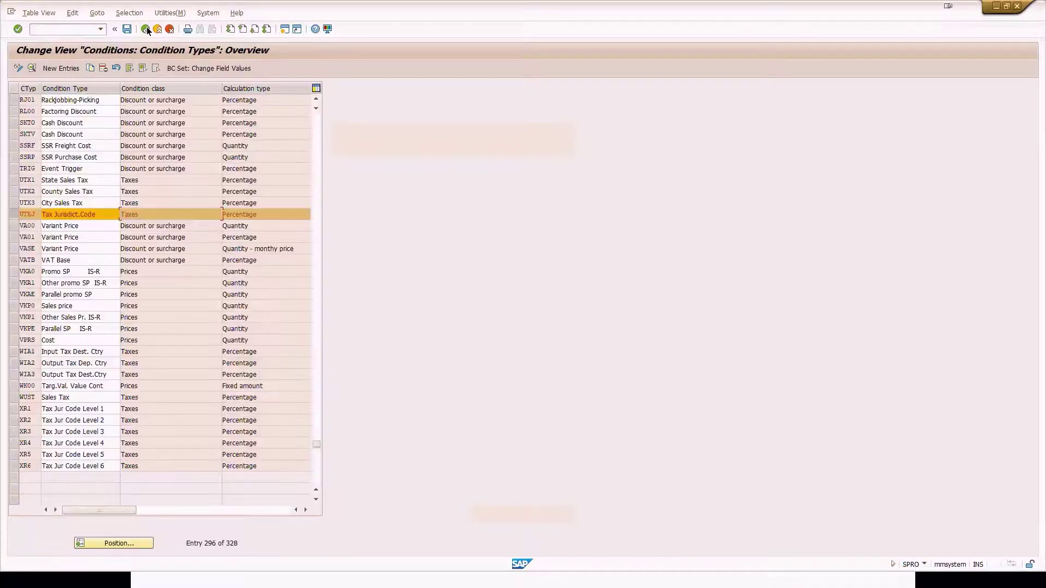
{"action": "left_click", "coordinate": [14, 217]}
{"action": "scroll", "coordinate": [15, 256], "scroll_direction": "up", "scroll_amount": 10}
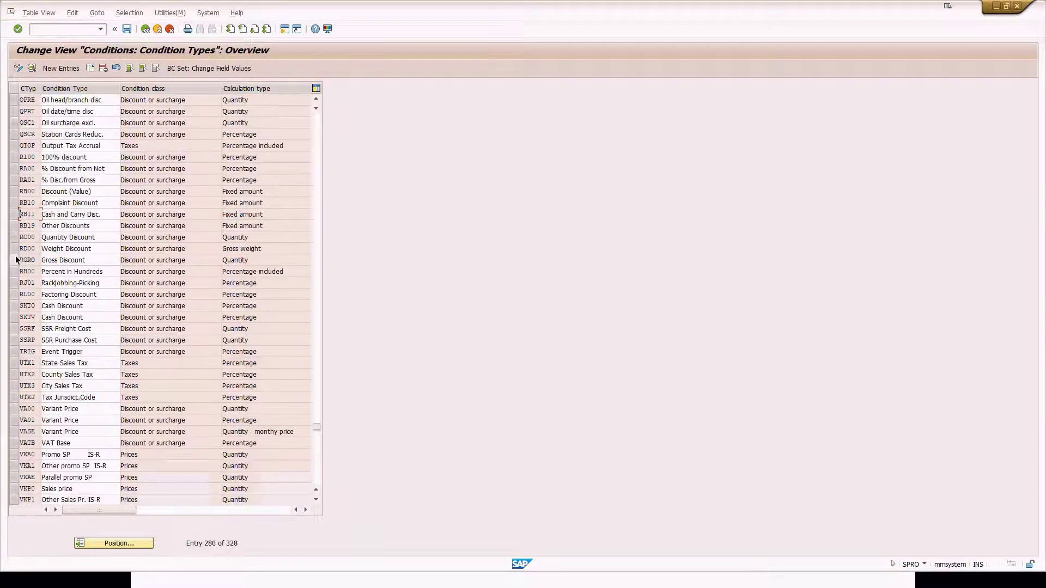
{"action": "scroll", "coordinate": [17, 259], "scroll_direction": "up", "scroll_amount": 20}
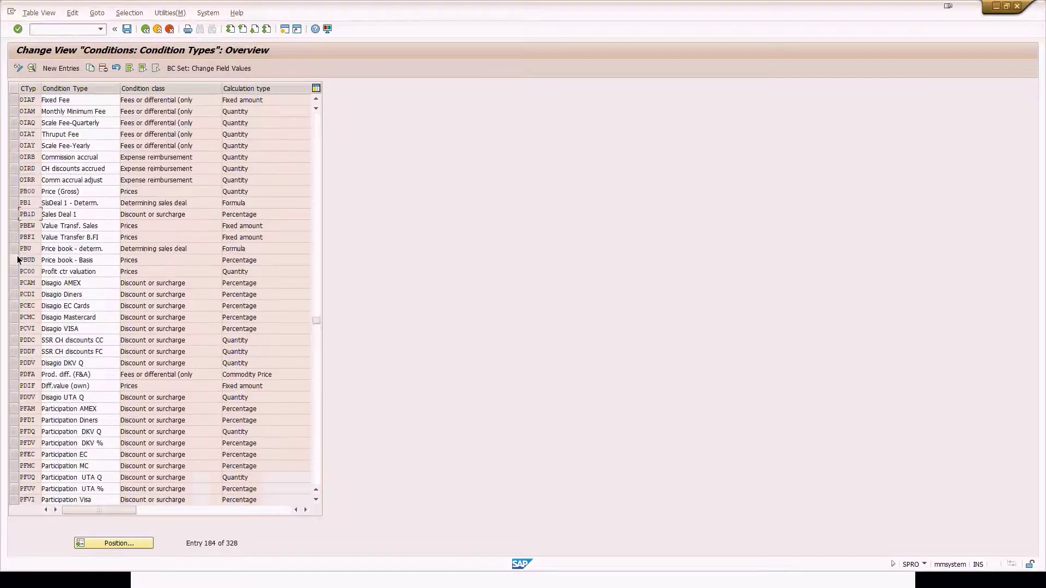
{"action": "scroll", "coordinate": [17, 259], "scroll_direction": "up", "scroll_amount": 20}
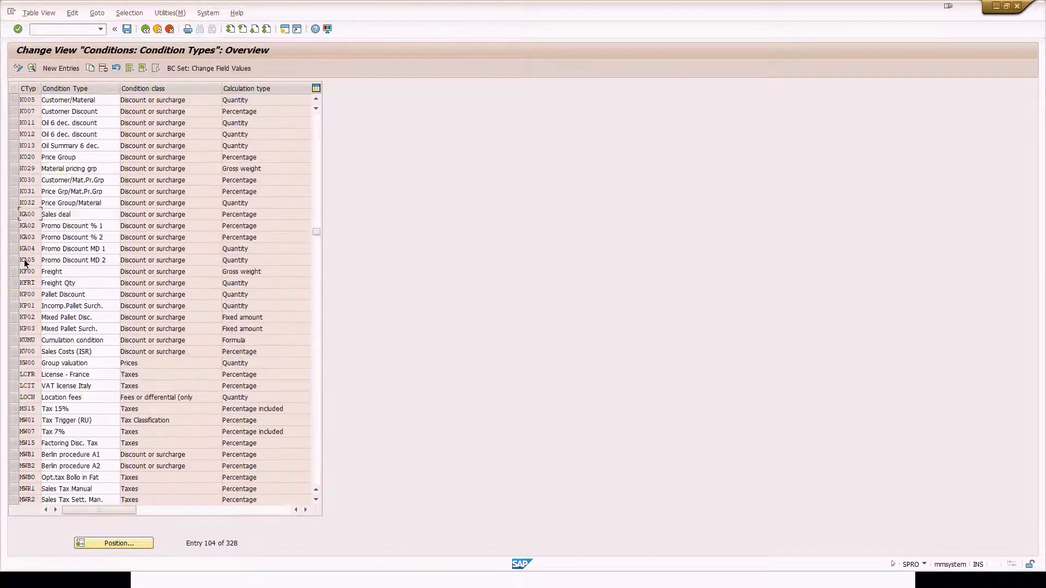
{"action": "left_click", "coordinate": [15, 111]}
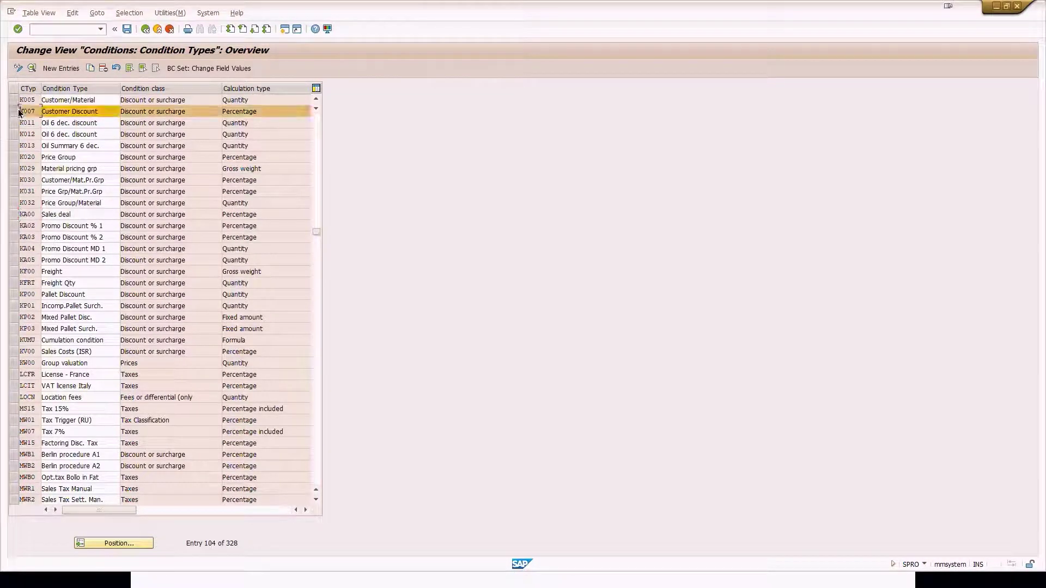
{"action": "scroll", "coordinate": [215, 322], "scroll_direction": "up", "scroll_amount": 5}
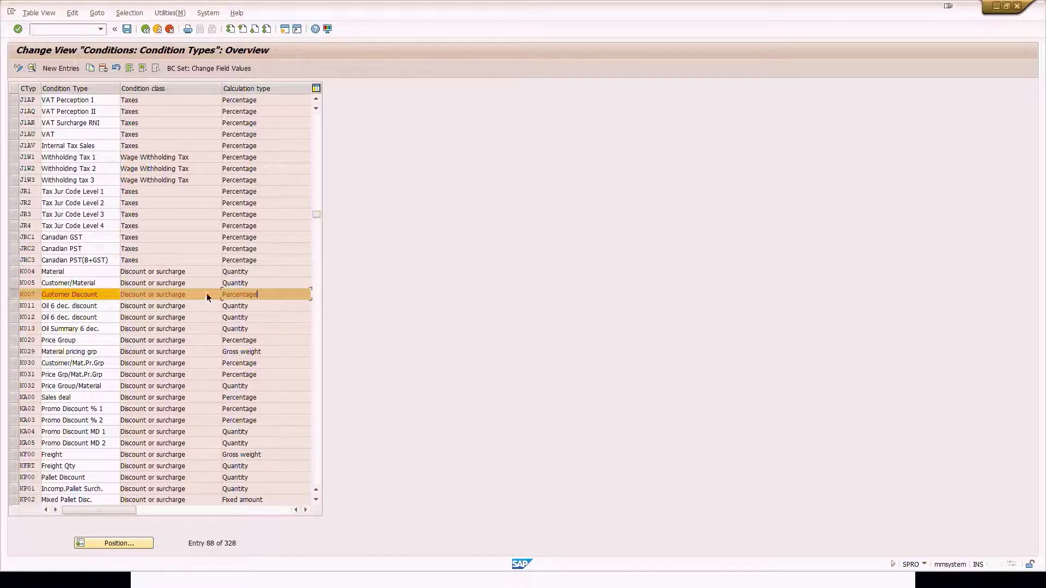
{"action": "left_click", "coordinate": [31, 68]}
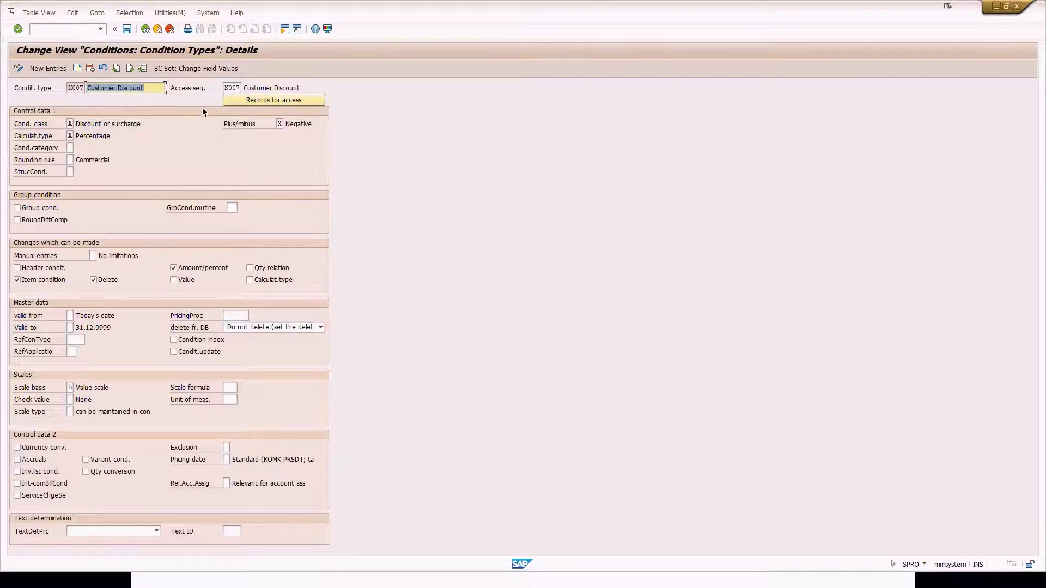
{"action": "left_click", "coordinate": [70, 89]}
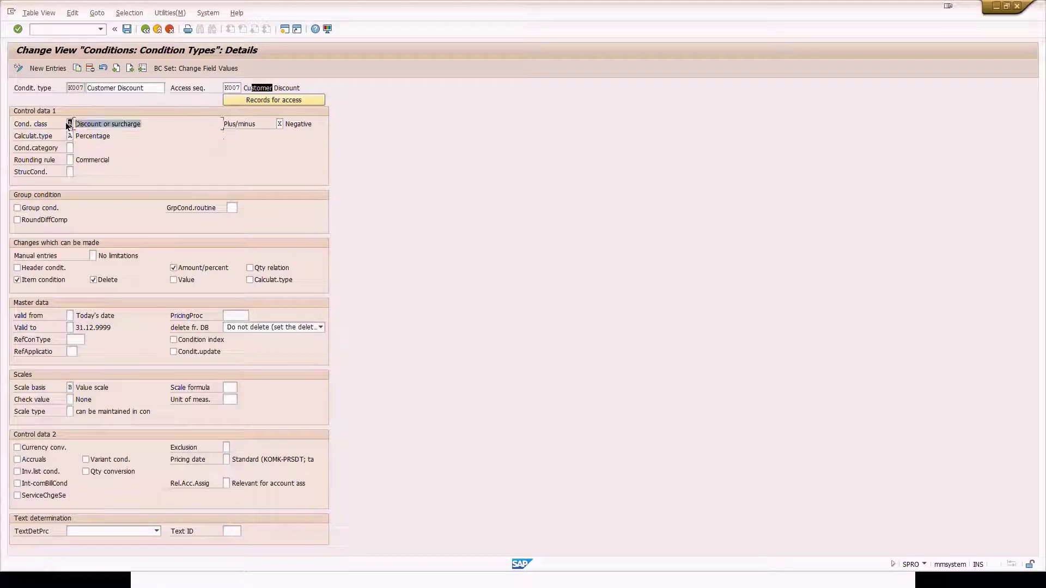
{"action": "mouse_move", "coordinate": [121, 124]}
{"action": "left_mouse_down"}
{"action": "mouse_move", "coordinate": [73, 128]}
{"action": "mouse_move", "coordinate": [111, 125]}
{"action": "left_mouse_up"}
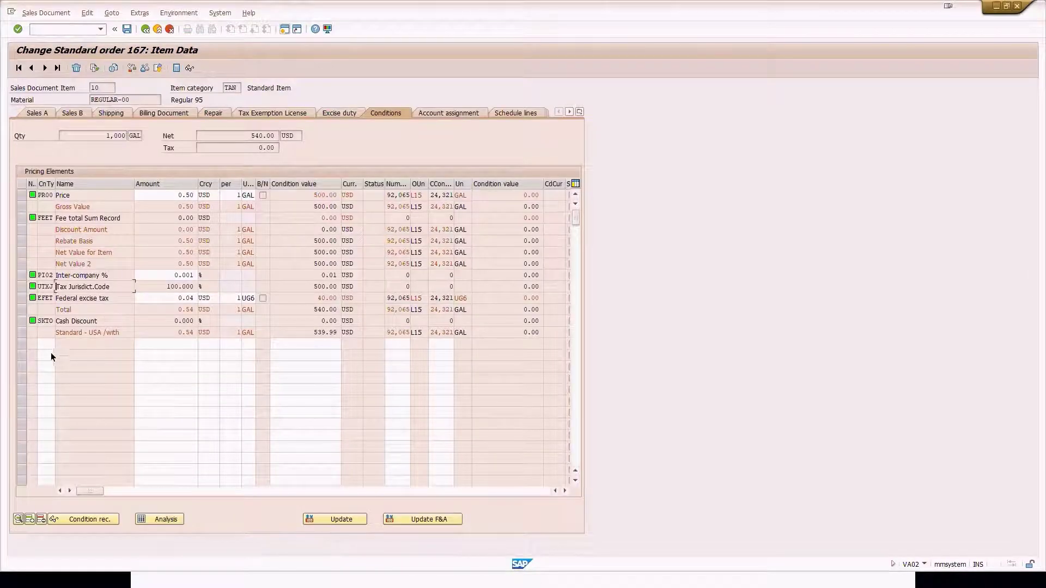
Add condition type K007 to the sales order item's pricing elements with an amount of 5%.
{"action": "left_click", "coordinate": [51, 346]}
{"action": "type", "text": "k007"}
{"action": "key", "text": "Return"}
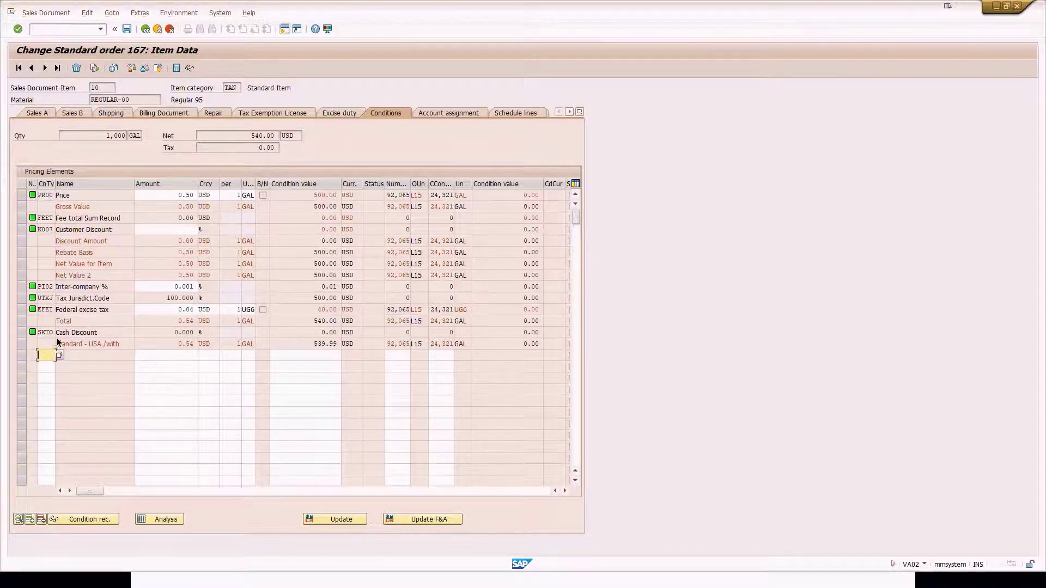
{"action": "left_click", "coordinate": [171, 230]}
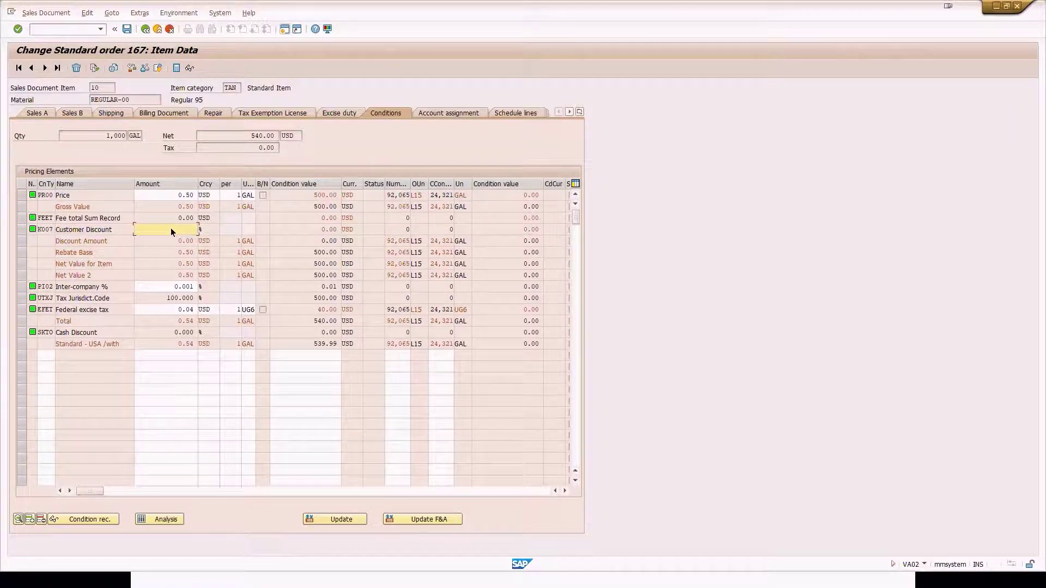
{"action": "type", "text": "5"}
{"action": "key", "text": "Return"}
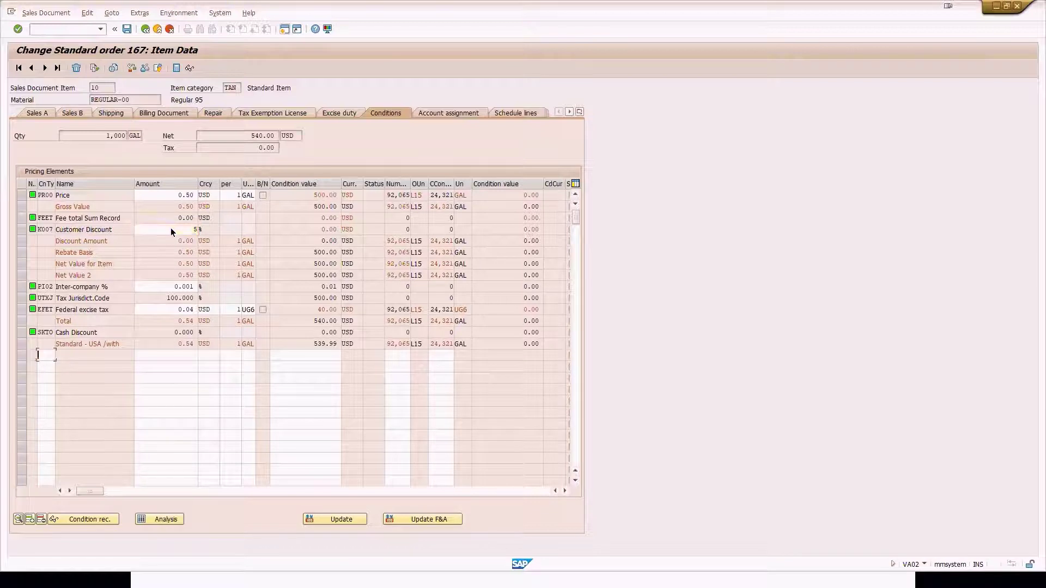
Compare the K007 discount's condition value with the item's quantity and gross value.
{"action": "left_click_drag", "start_coordinate": [303, 230], "coordinate": [343, 233]}
{"action": "left_click", "coordinate": [343, 233]}
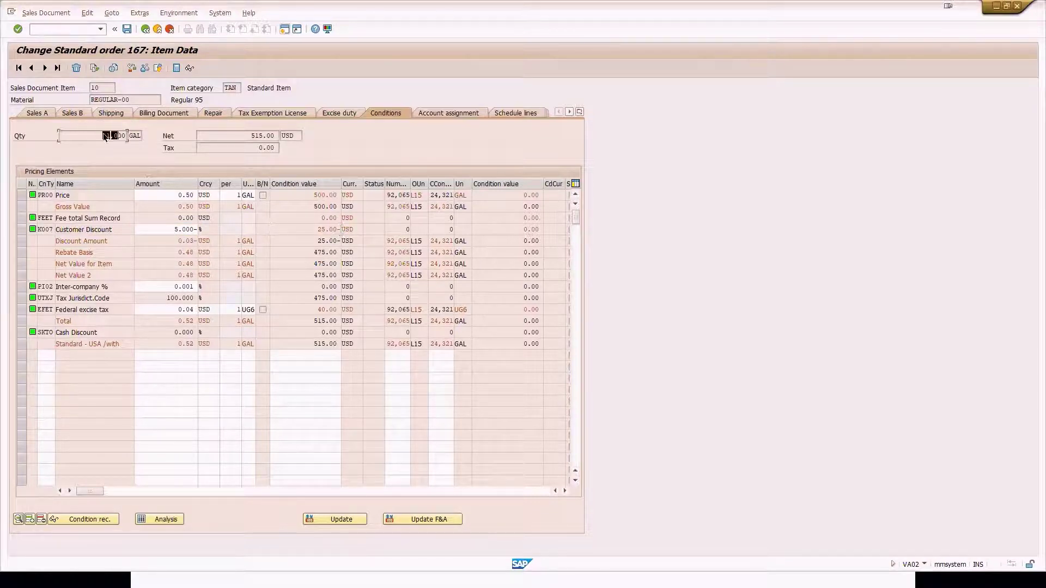
{"action": "left_click", "coordinate": [103, 133]}
{"action": "left_click", "coordinate": [320, 232]}
{"action": "left_click", "coordinate": [316, 207]}
{"action": "left_click_drag", "start_coordinate": [318, 229], "coordinate": [344, 233]}
Check K007's permitted changes in its configuration and delete the K007 Customer Discount line from the sales order item.
{"action": "key", "text": "alt+Tab"}
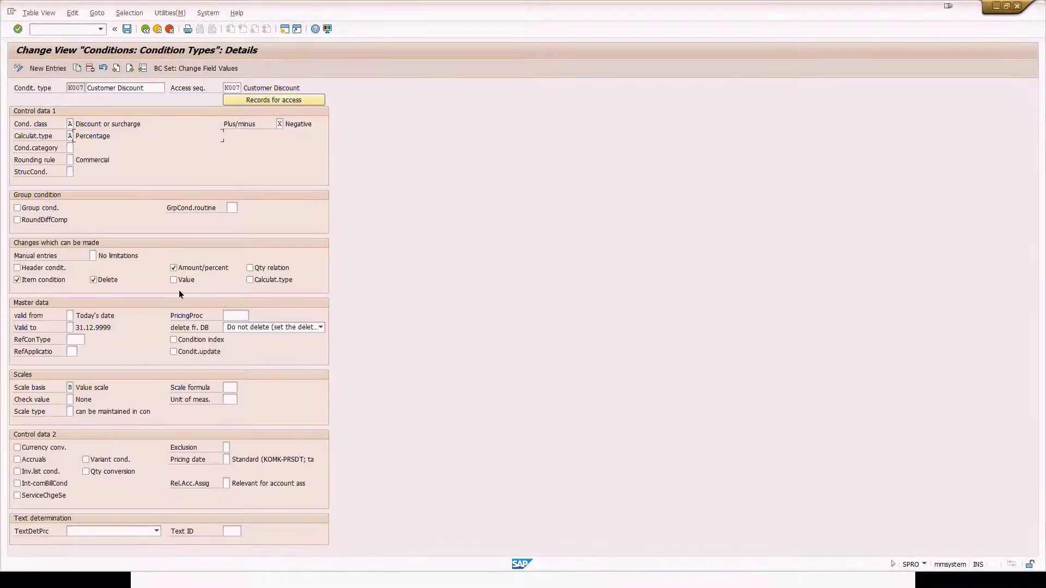
{"action": "key", "text": "alt+Tab"}
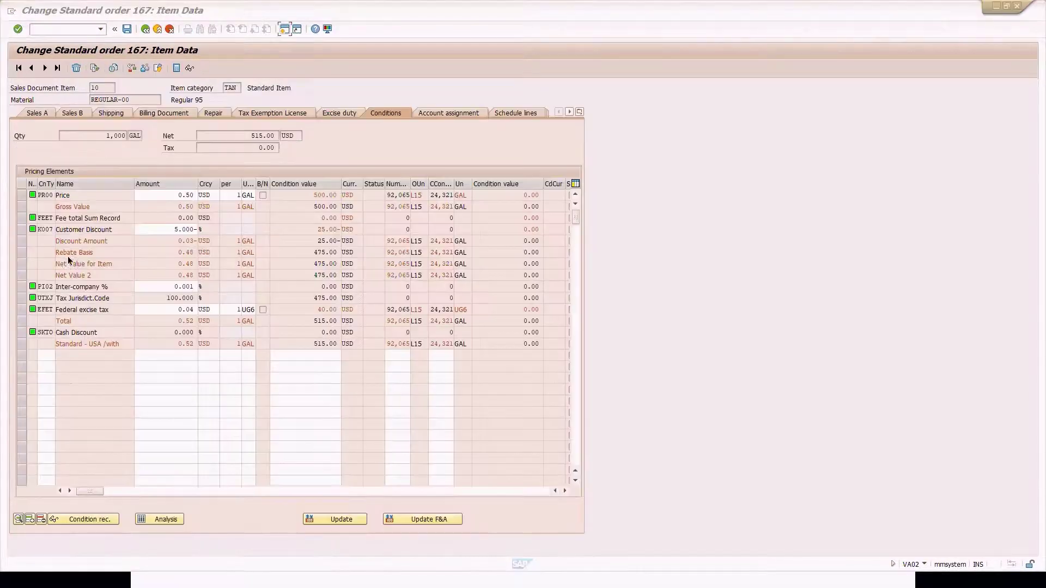
{"action": "left_click", "coordinate": [23, 228]}
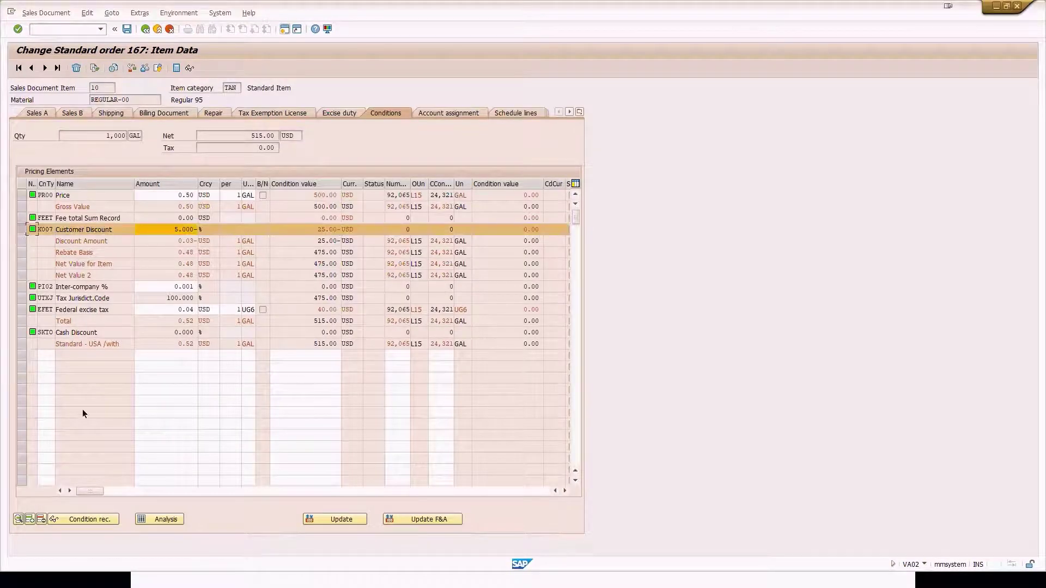
{"action": "left_click", "coordinate": [41, 518]}
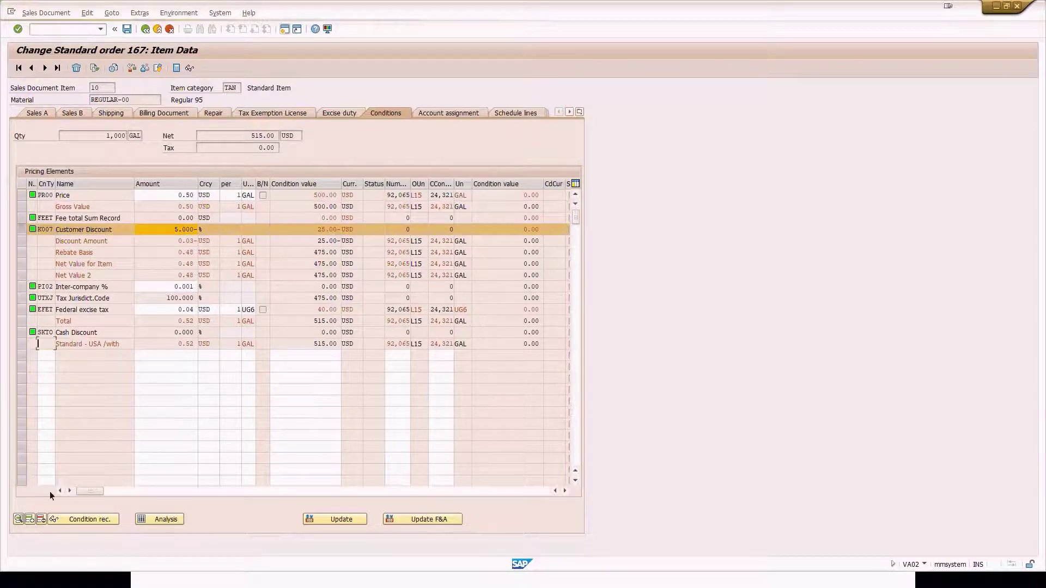
Try to delete the UTXJ Tax Jurisdict.Code line from the pricing elements, then read and close the resulting message.
{"action": "left_click", "coordinate": [22, 286]}
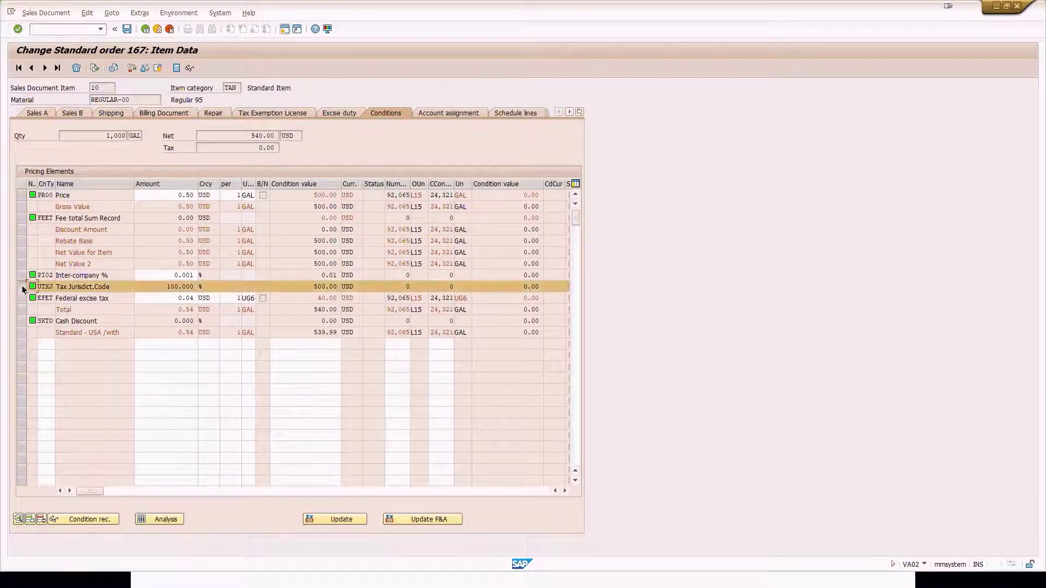
{"action": "left_click", "coordinate": [43, 518]}
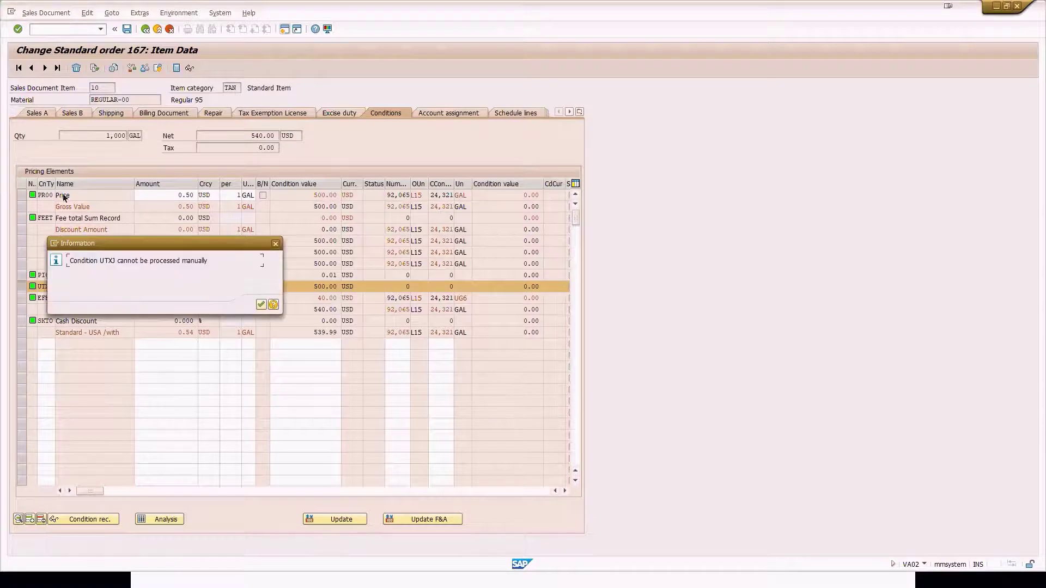
{"action": "left_click_drag", "start_coordinate": [208, 260], "coordinate": [94, 262]}
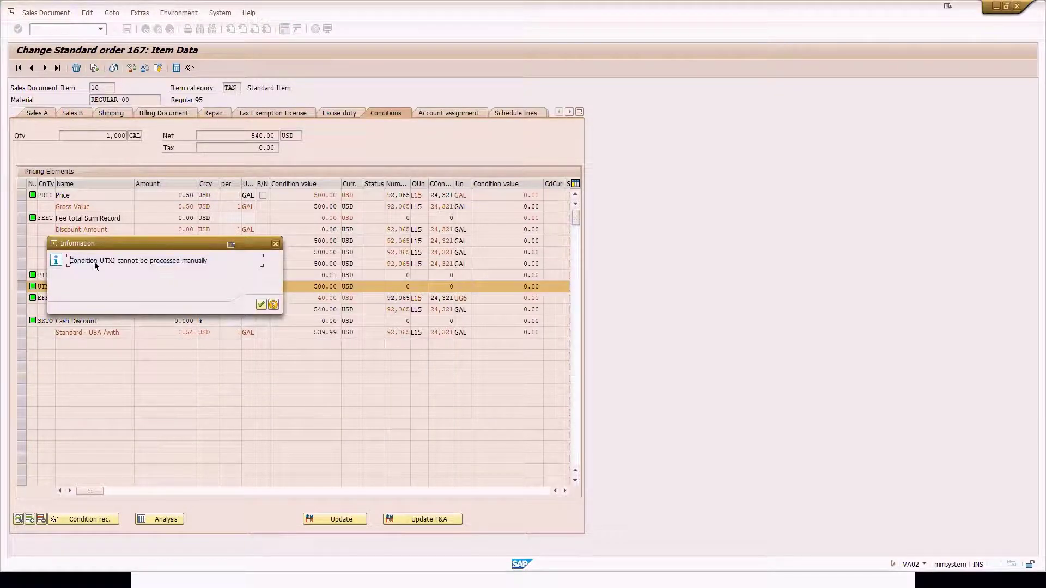
{"action": "left_click", "coordinate": [261, 304]}
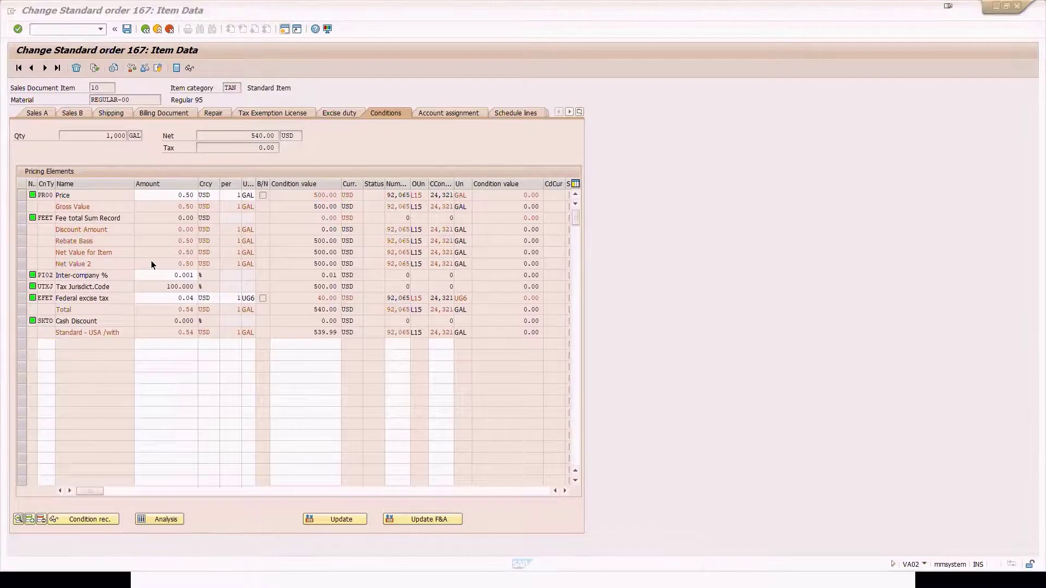
Leave the K007 condition type configuration, return to the implementation guide and select Define Access Sequences.
{"action": "key", "text": "alt+Tab"}
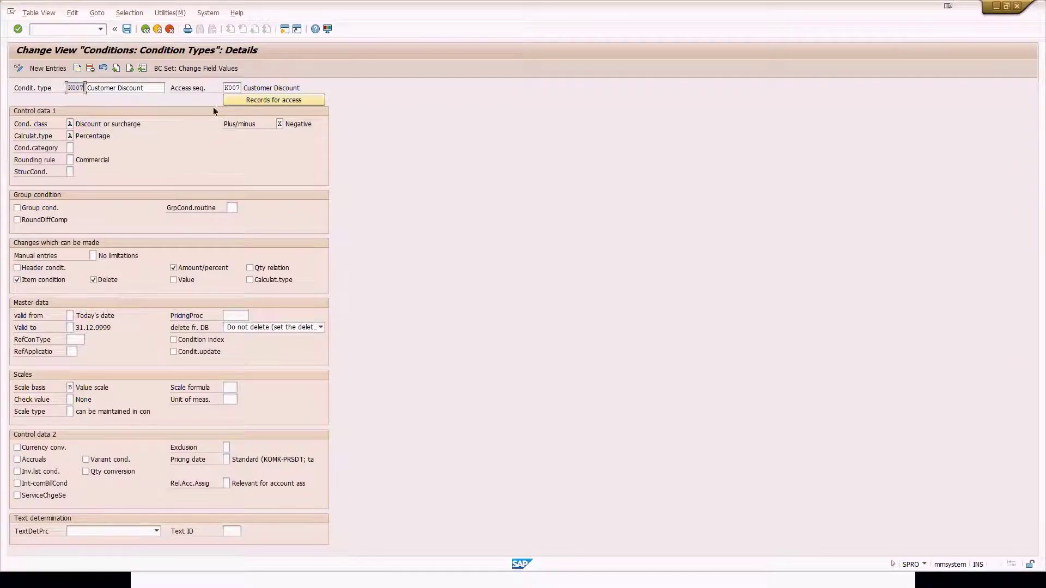
{"action": "left_click", "coordinate": [146, 30]}
{"action": "left_click", "coordinate": [146, 32]}
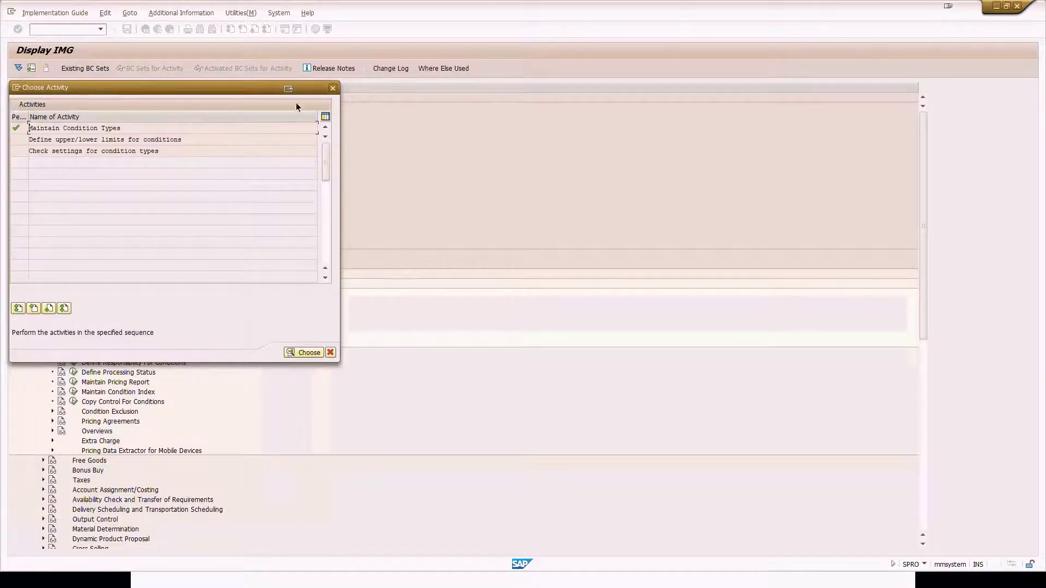
{"action": "left_click", "coordinate": [333, 88]}
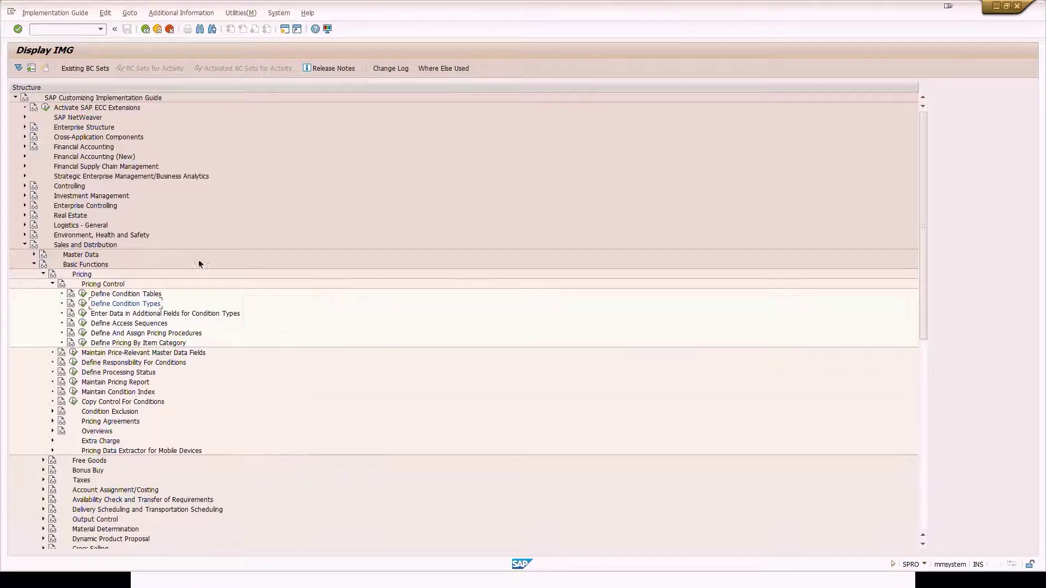
{"action": "left_click", "coordinate": [97, 325]}
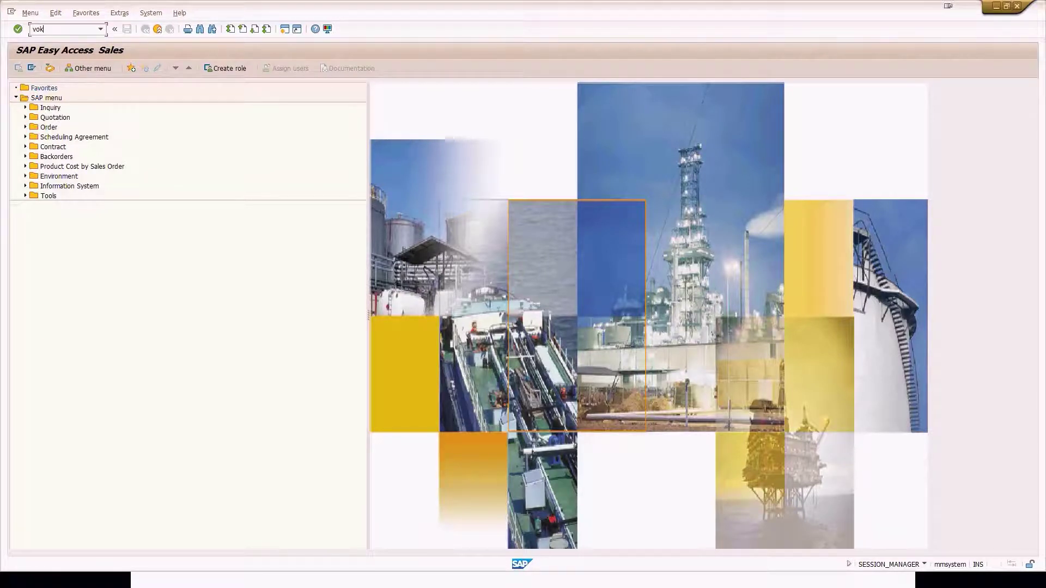
Run transaction VOK0 and open the condition type definitions in display mode.
{"action": "key", "text": "Return"}
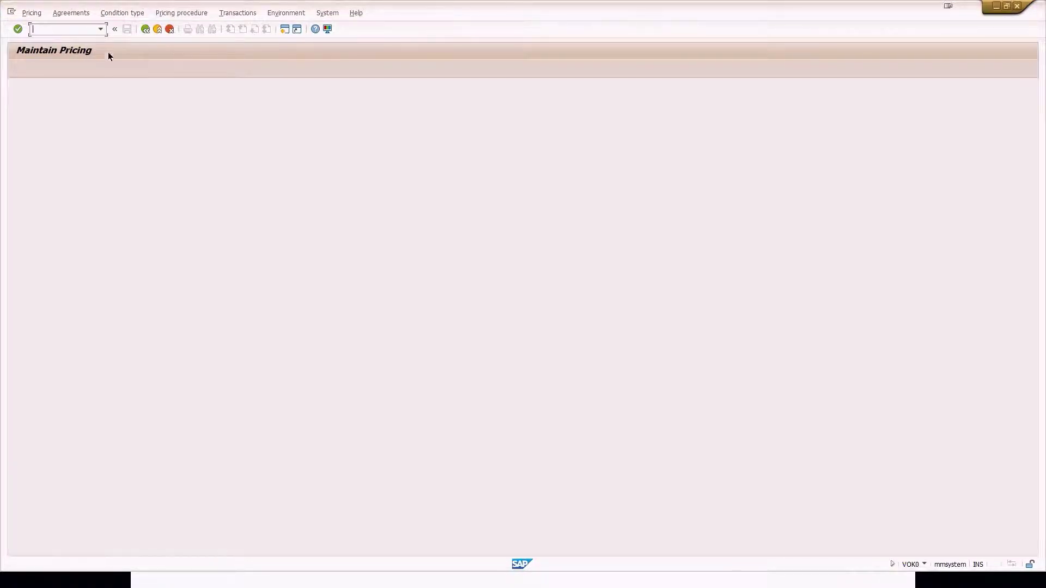
{"action": "left_click", "coordinate": [122, 13]}
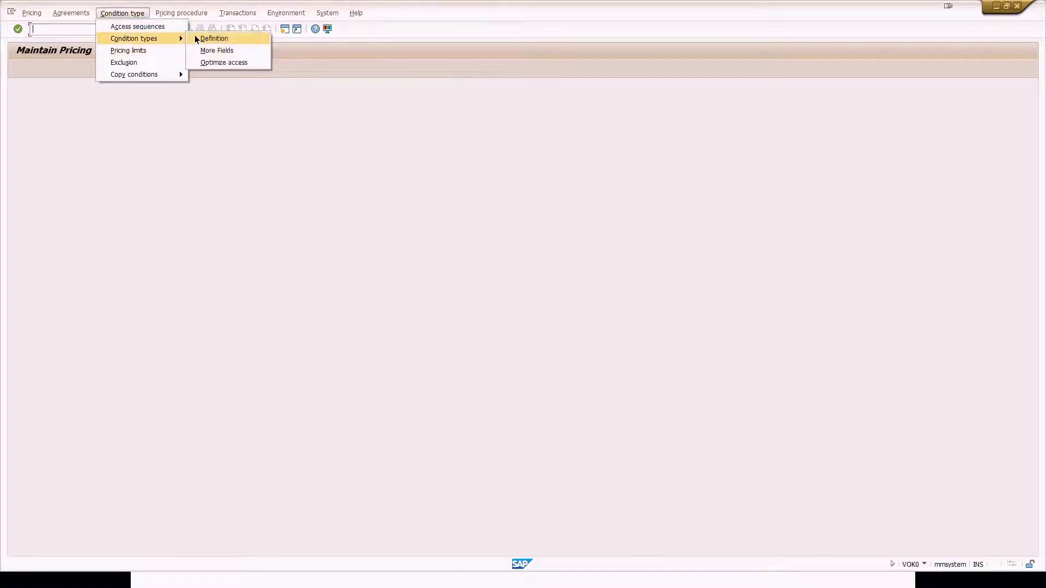
{"action": "left_click", "coordinate": [207, 37]}
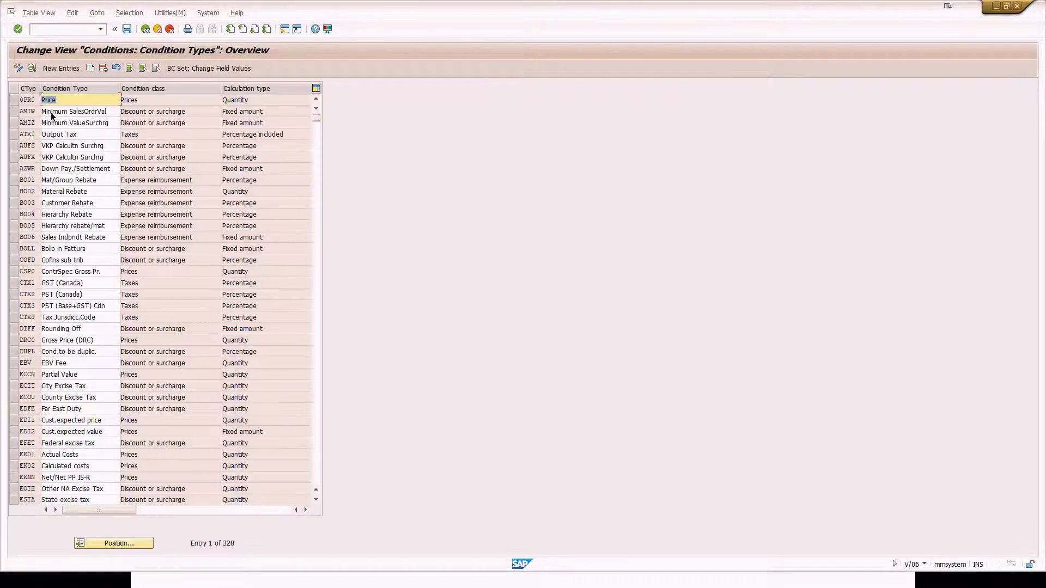
{"action": "left_click", "coordinate": [18, 68]}
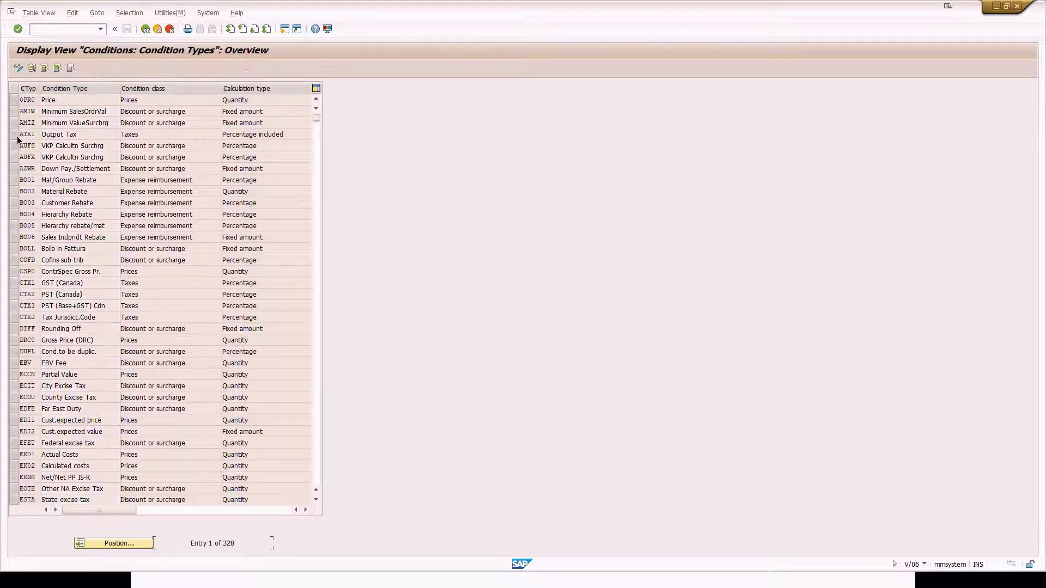
Find condition type PR00 in the list and display its details to check the assigned access sequence.
{"action": "left_click", "coordinate": [122, 544]}
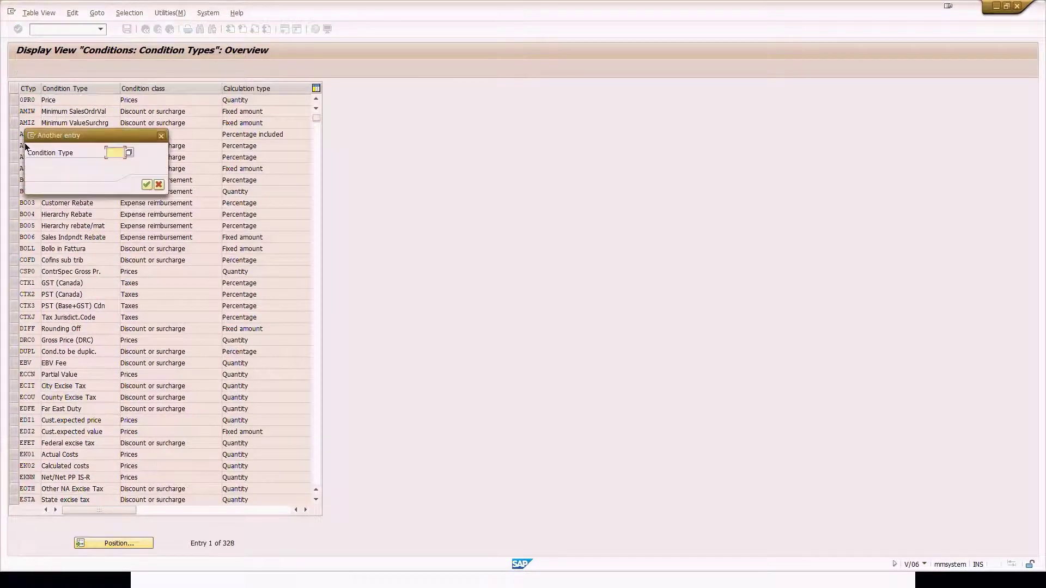
{"action": "type", "text": "pr00"}
{"action": "key", "text": "Return"}
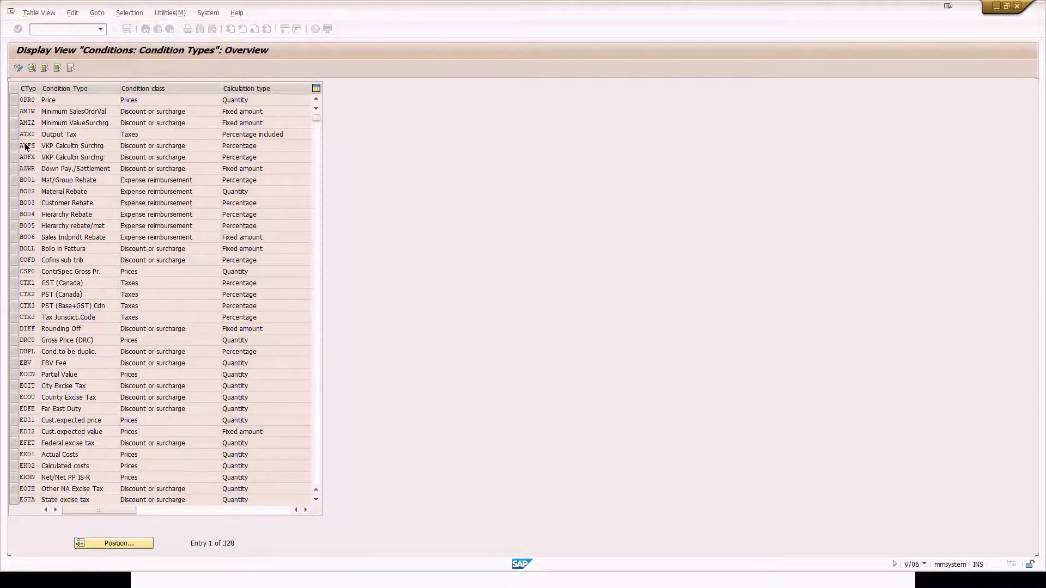
{"action": "left_click", "coordinate": [13, 100]}
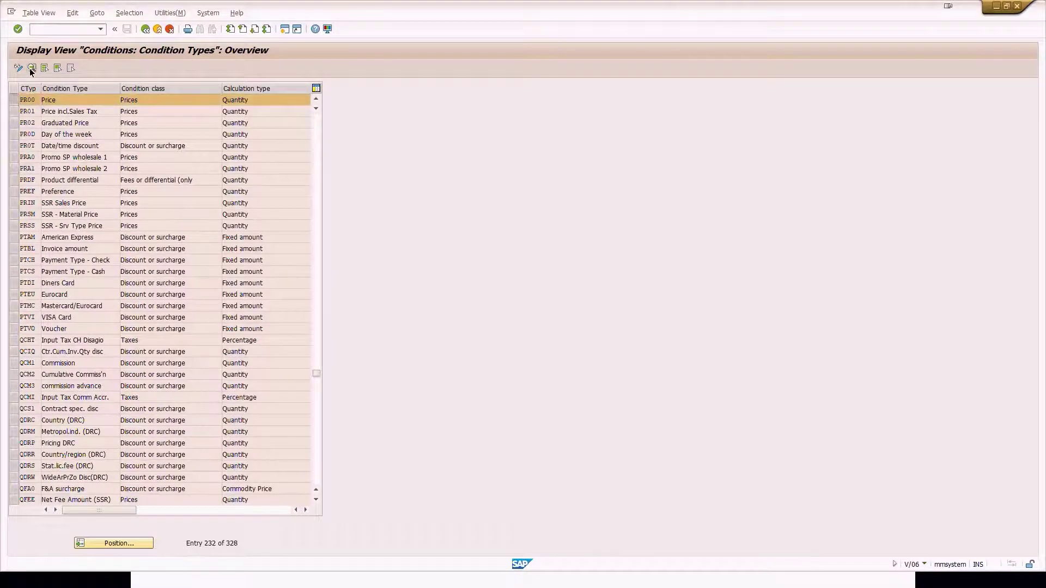
{"action": "left_click", "coordinate": [31, 67]}
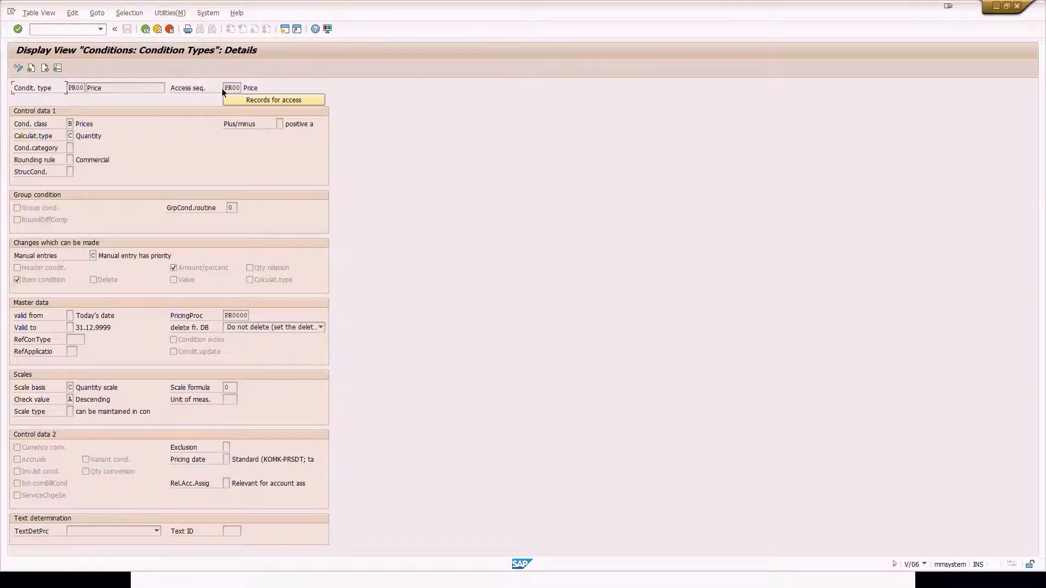
{"action": "left_click", "coordinate": [225, 87]}
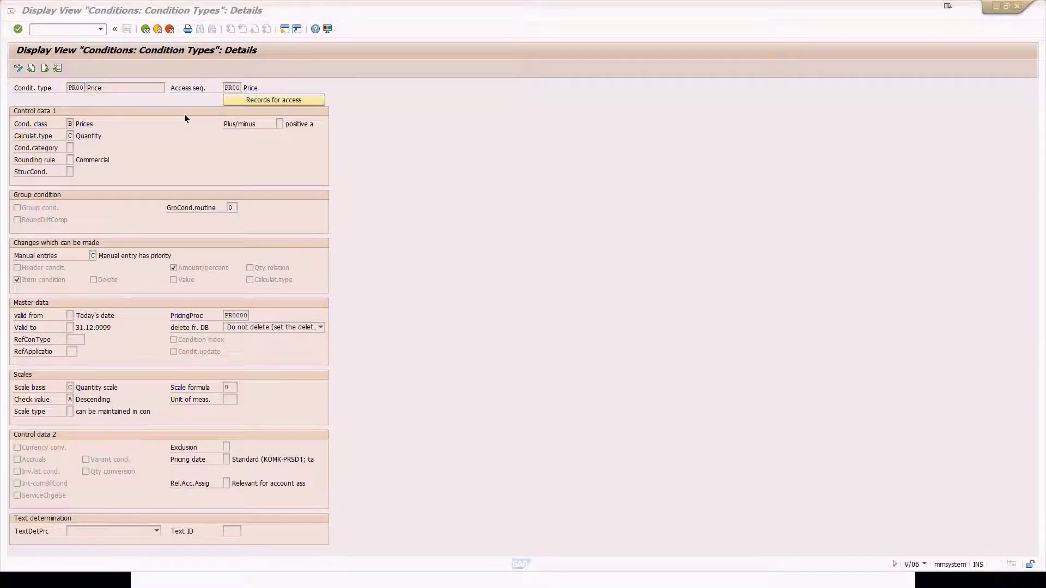
Return to the implementation guide session and open the Maintain Access Sequences activity.
{"action": "key", "text": "alt+Tab"}
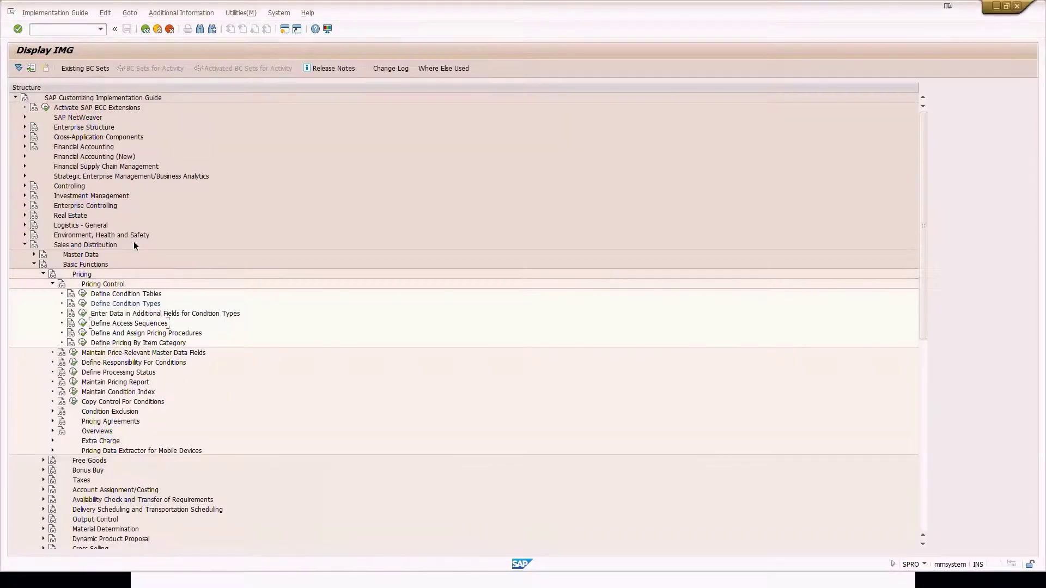
{"action": "left_click", "coordinate": [83, 324]}
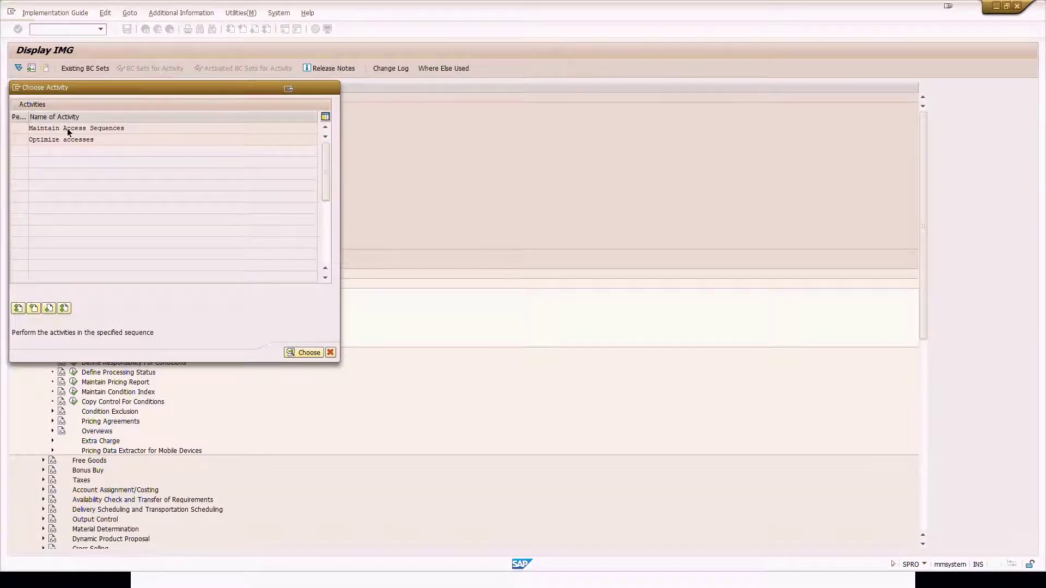
{"action": "double_click", "coordinate": [68, 129]}
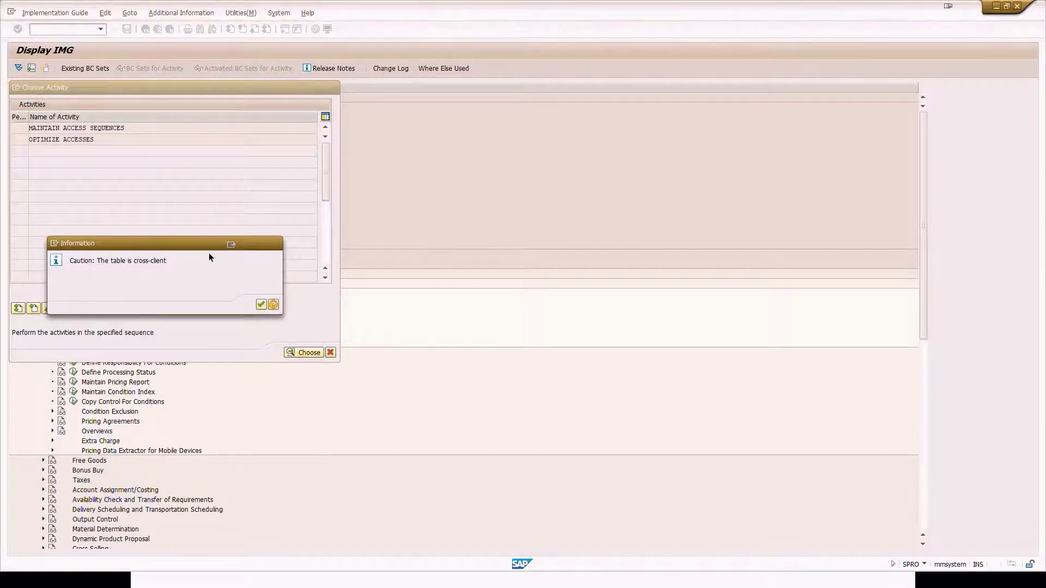
{"action": "key", "text": "Return"}
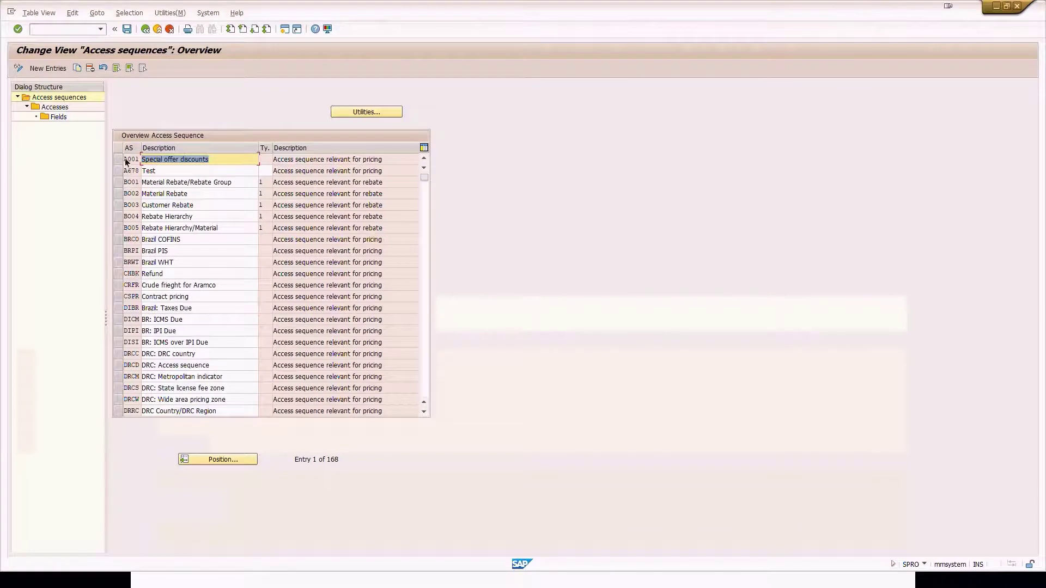
Find access sequence PR00 and display its accesses to review their order and condition tables.
{"action": "left_click", "coordinate": [206, 461]}
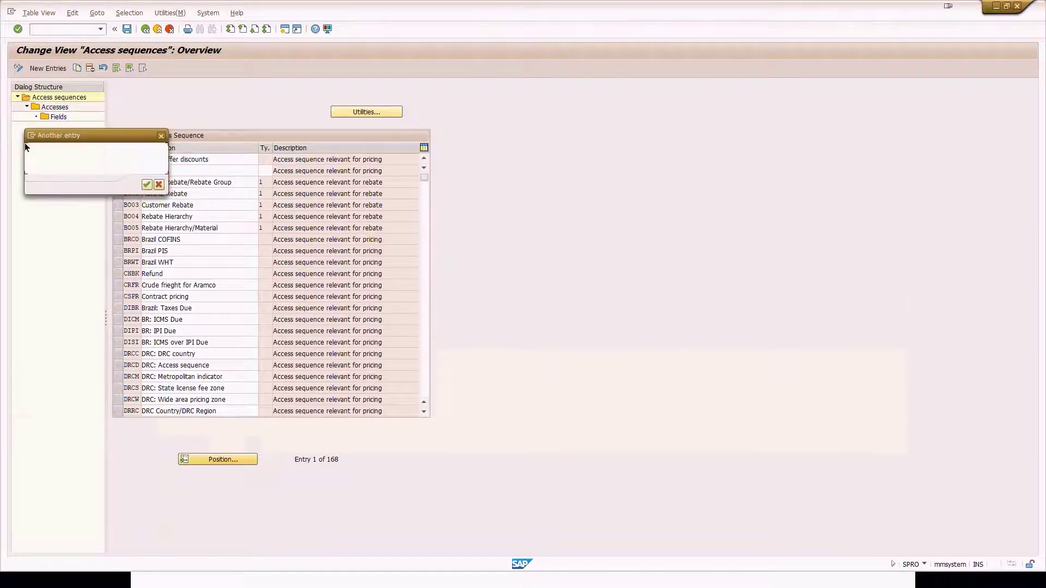
{"action": "type", "text": "pr00"}
{"action": "key", "text": "Return"}
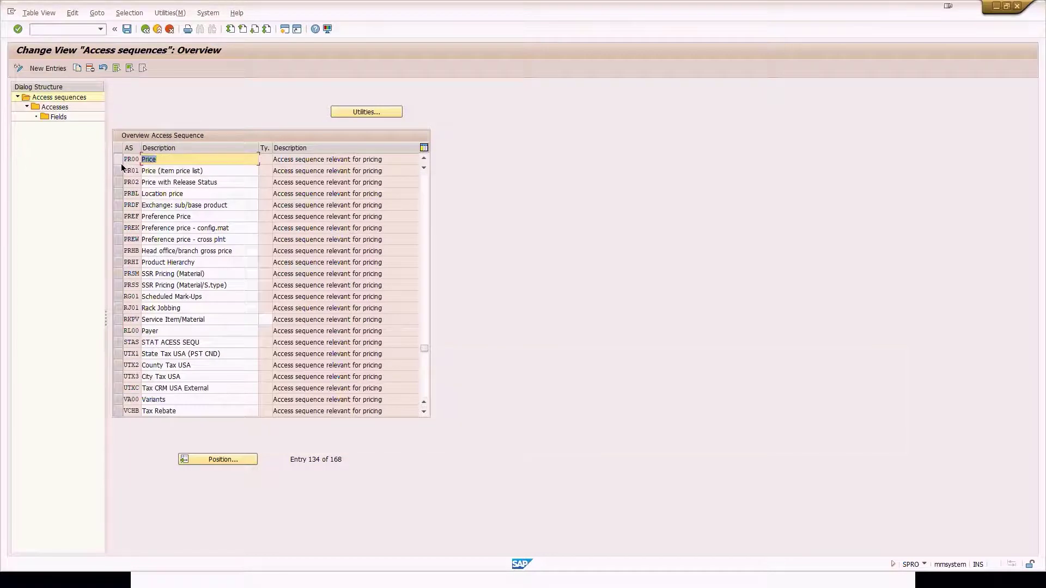
{"action": "left_click", "coordinate": [120, 163]}
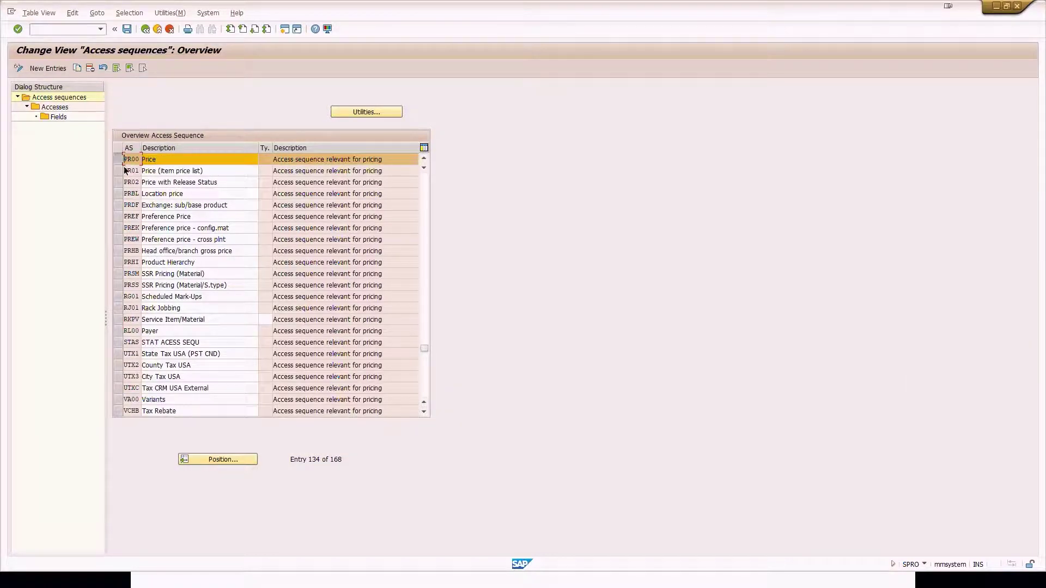
{"action": "double_click", "coordinate": [54, 107]}
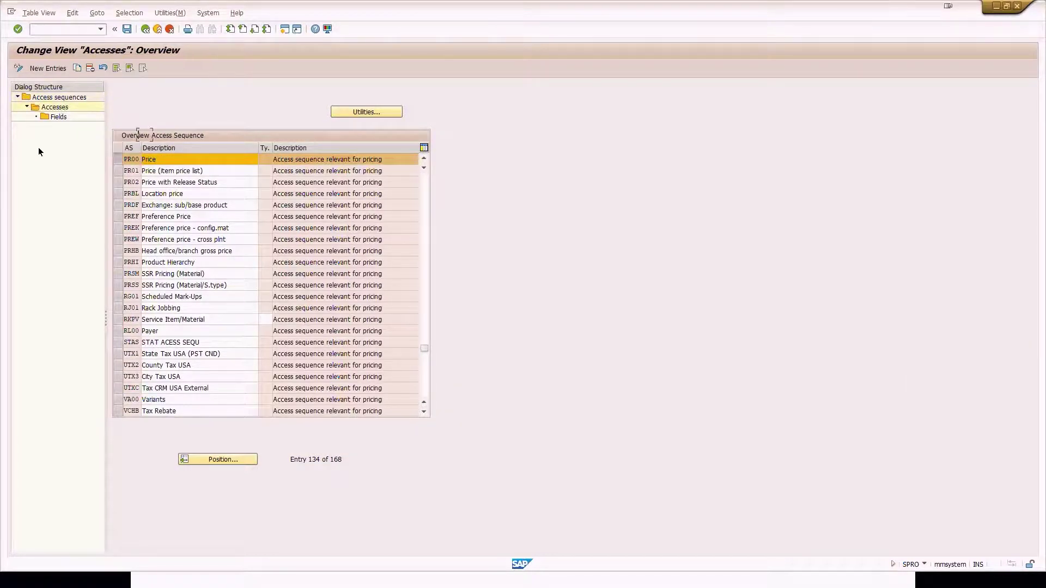
{"action": "left_click", "coordinate": [208, 136]}
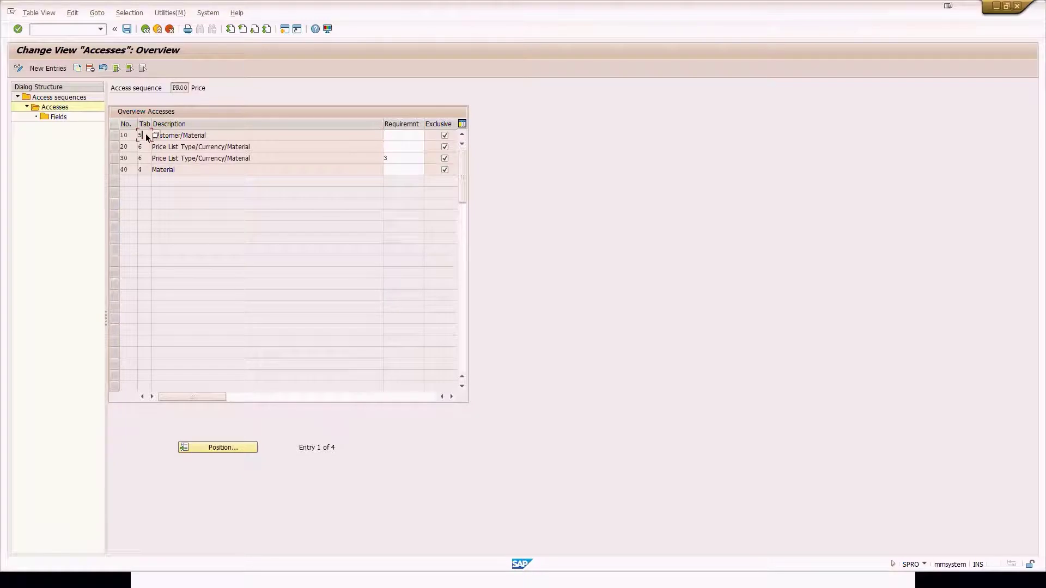
{"action": "left_click", "coordinate": [140, 158]}
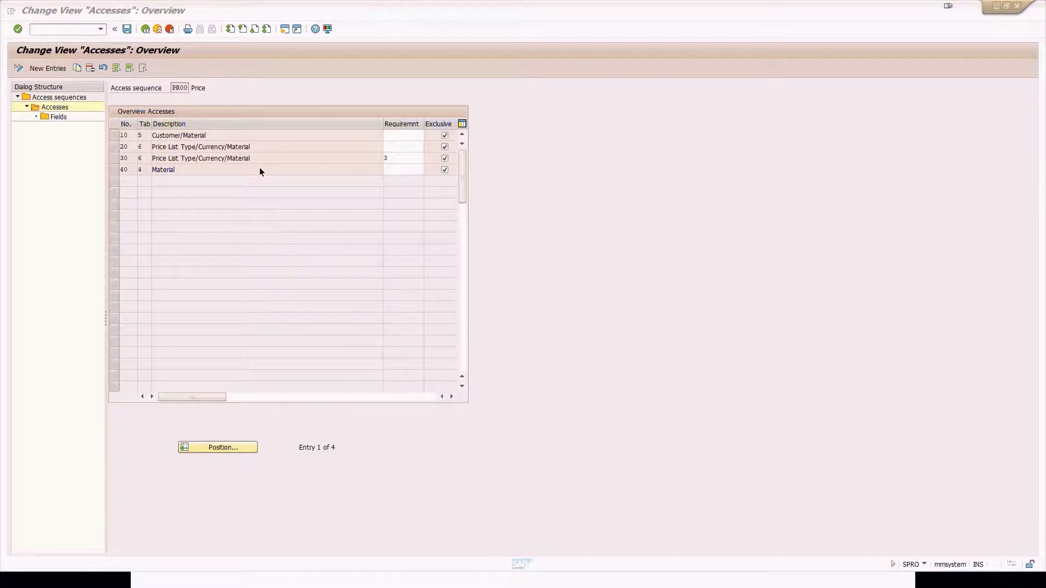
Open the pricing analysis for the sales order item and expand PR00's accesses in a widened procedure tree.
{"action": "key", "text": "alt+Tab"}
{"action": "left_click", "coordinate": [106, 195]}
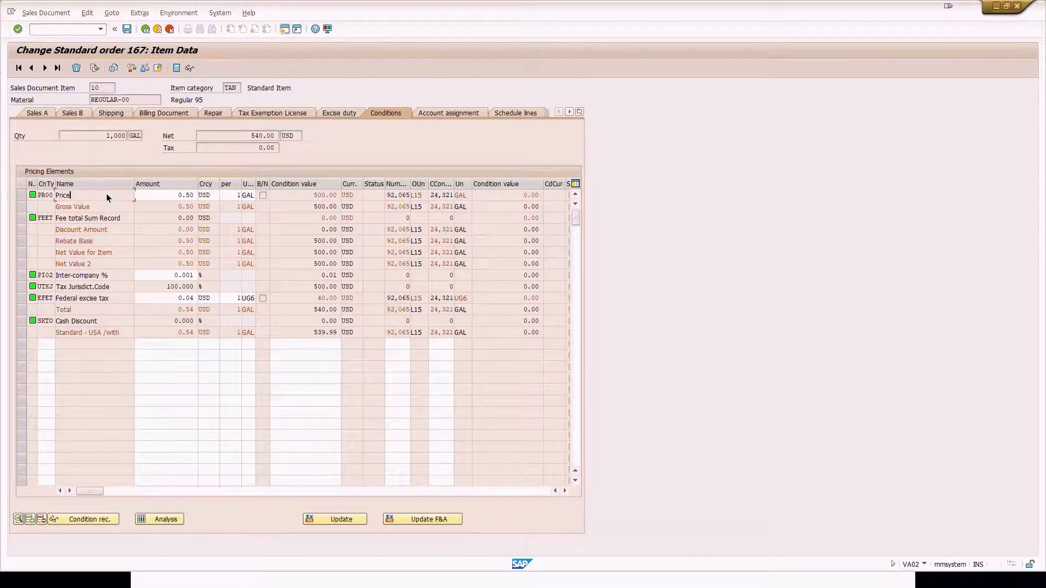
{"action": "left_click", "coordinate": [148, 518]}
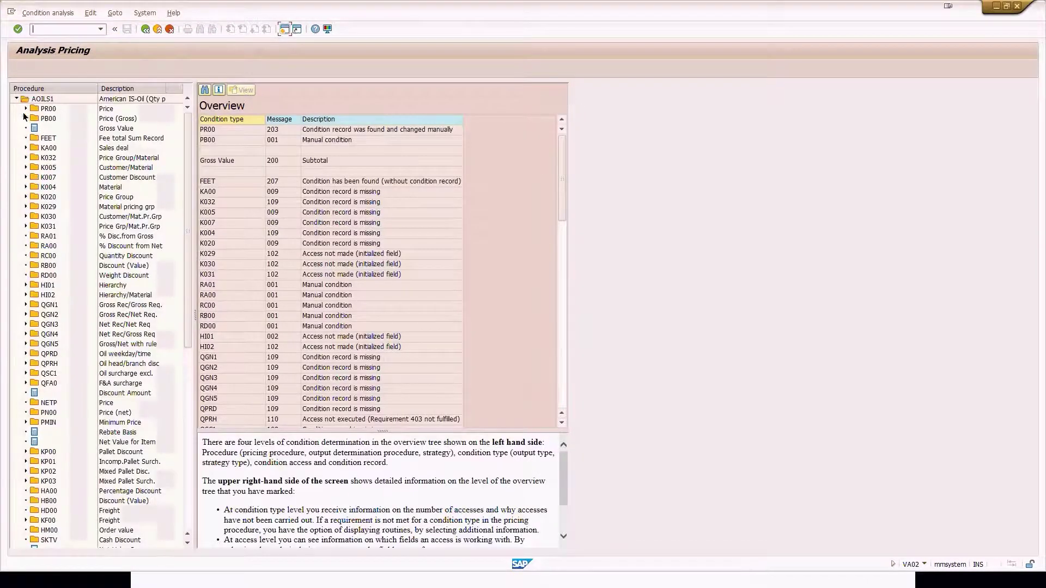
{"action": "left_click", "coordinate": [26, 109]}
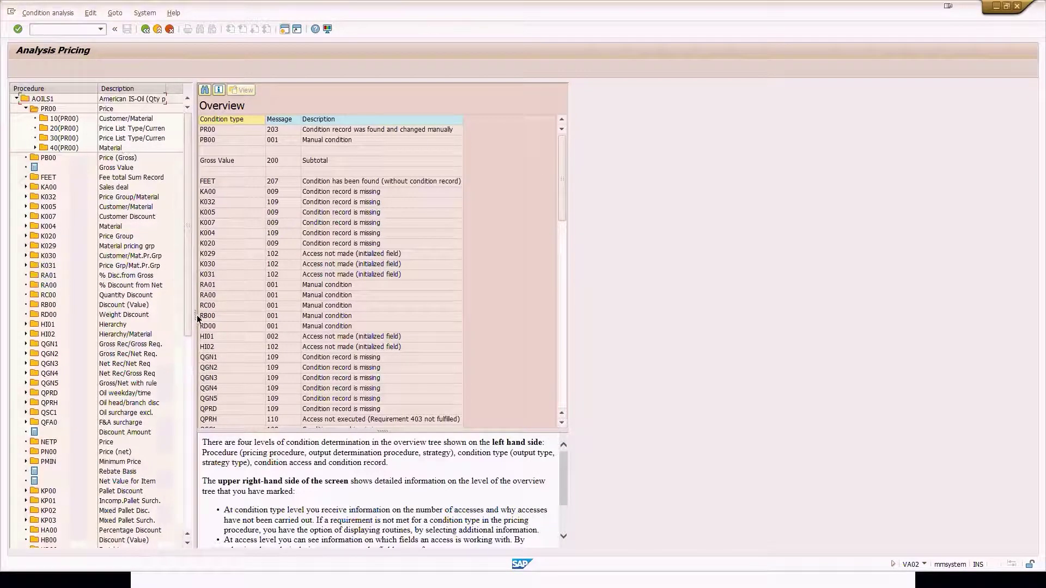
{"action": "left_click_drag", "start_coordinate": [195, 317], "coordinate": [301, 318]}
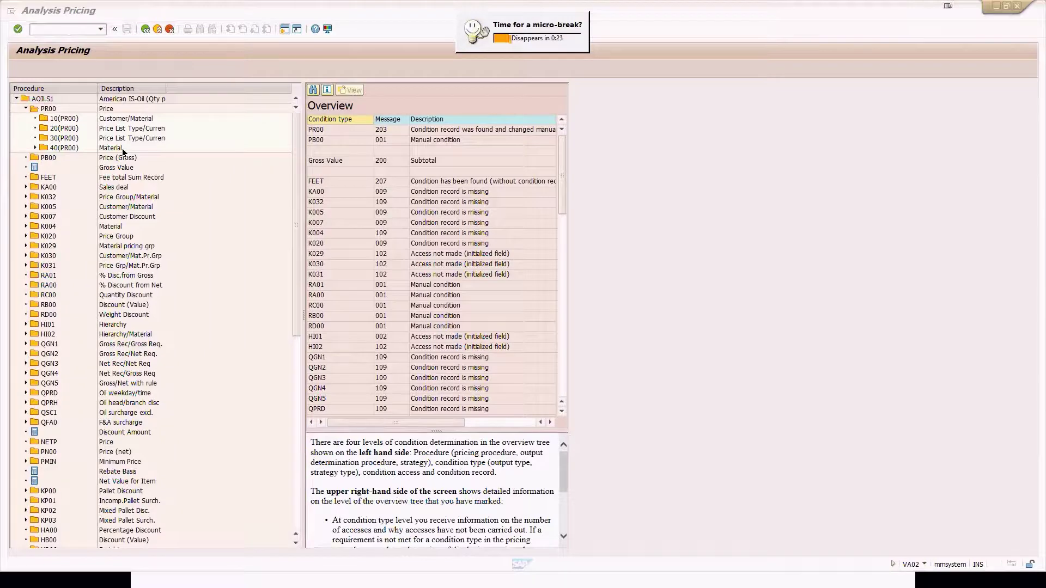
Compare PR00's analysed accesses with its access sequence configuration and display access 10's details with full descriptions in the tree.
{"action": "double_click", "coordinate": [122, 148]}
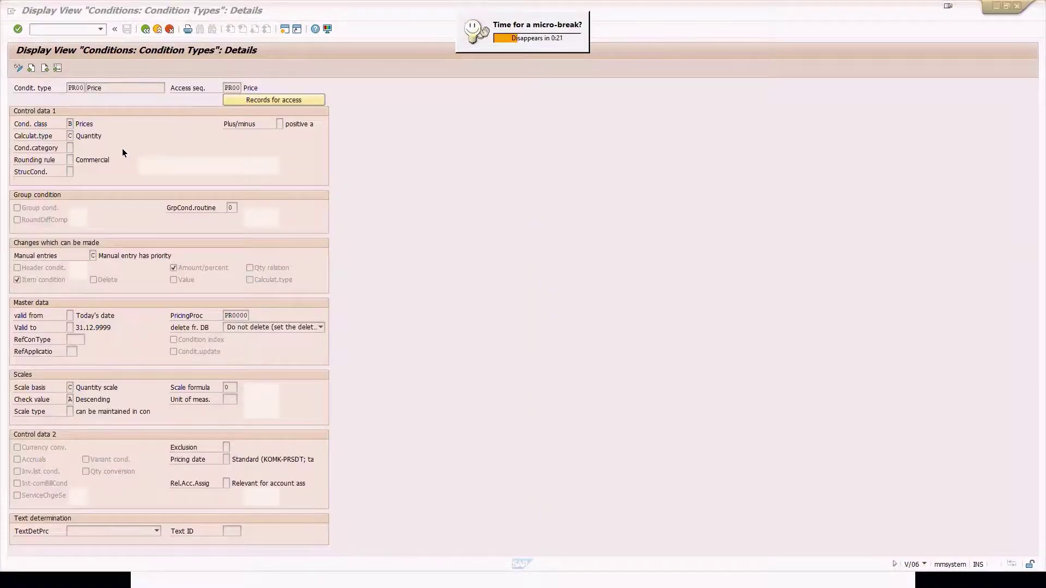
{"action": "key", "text": "alt+Tab"}
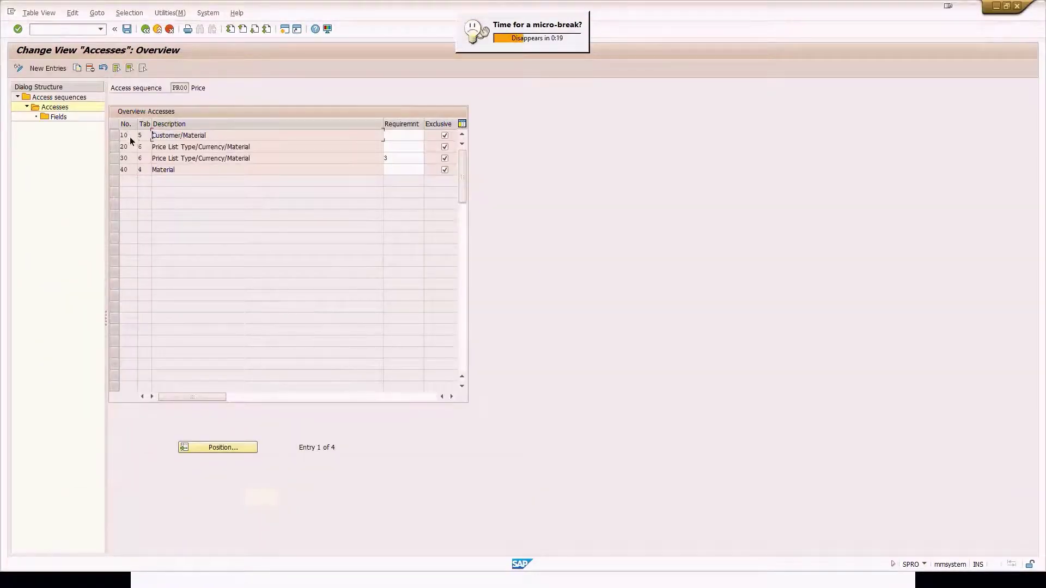
{"action": "key", "text": "alt+Tab"}
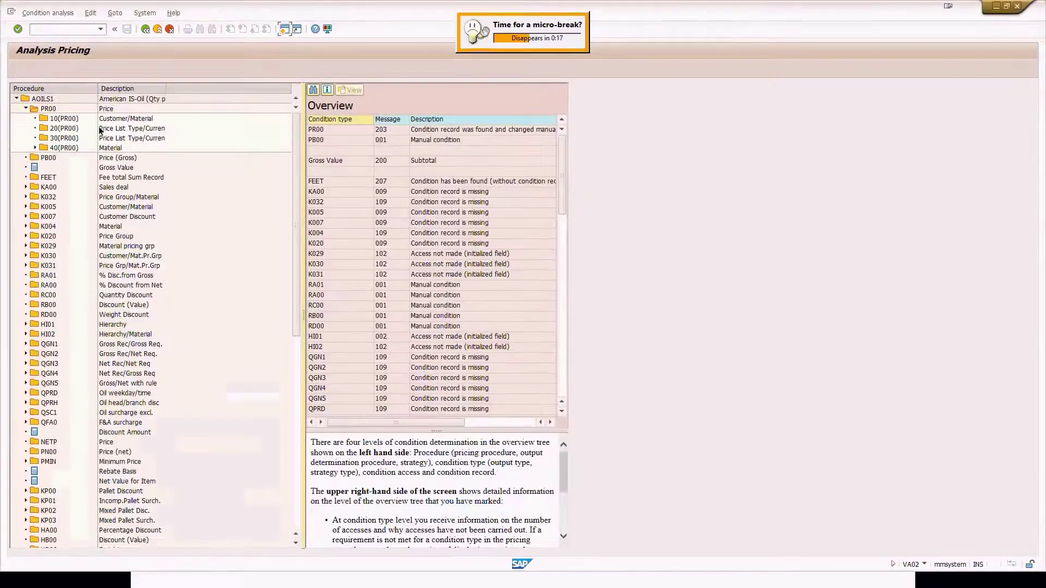
{"action": "left_click", "coordinate": [70, 121]}
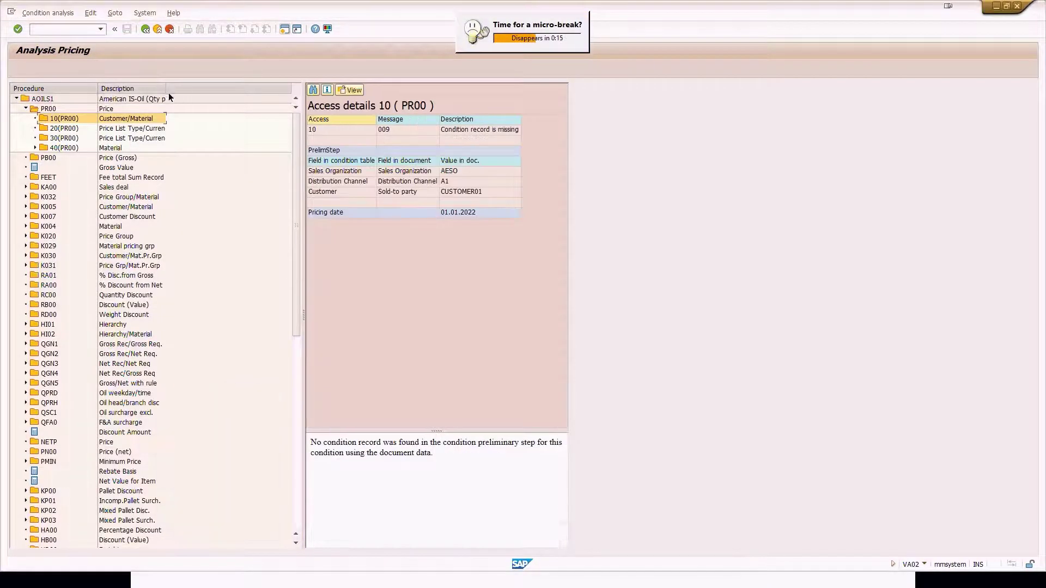
{"action": "left_click_drag", "start_coordinate": [167, 89], "coordinate": [255, 86]}
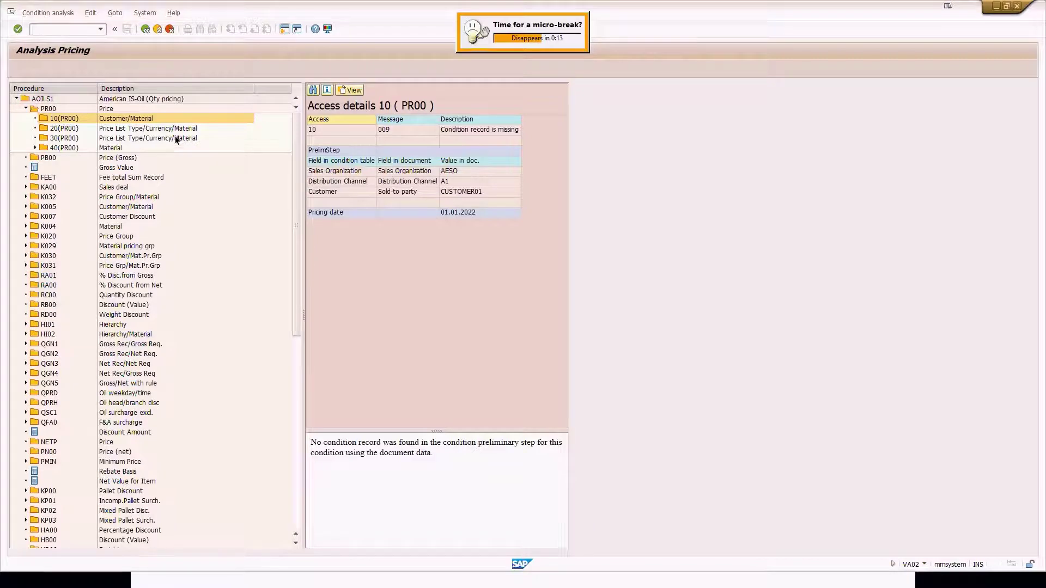
Check the two Price List Type/Currency/Material accesses in the PR00 access sequence and display access 30's details in the pricing analysis.
{"action": "key", "text": "alt+Tab"}
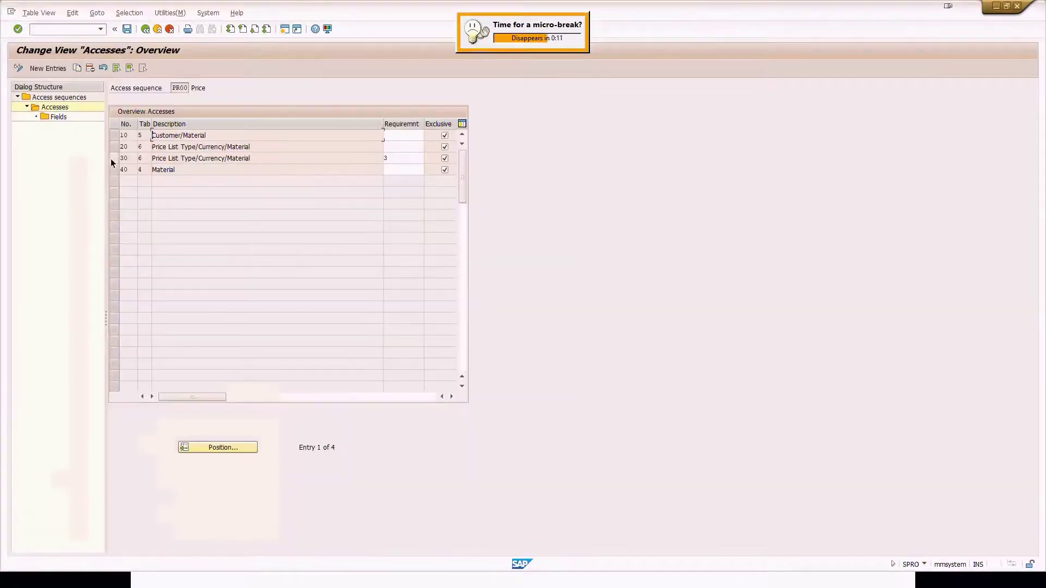
{"action": "left_click_drag", "start_coordinate": [249, 146], "coordinate": [147, 147]}
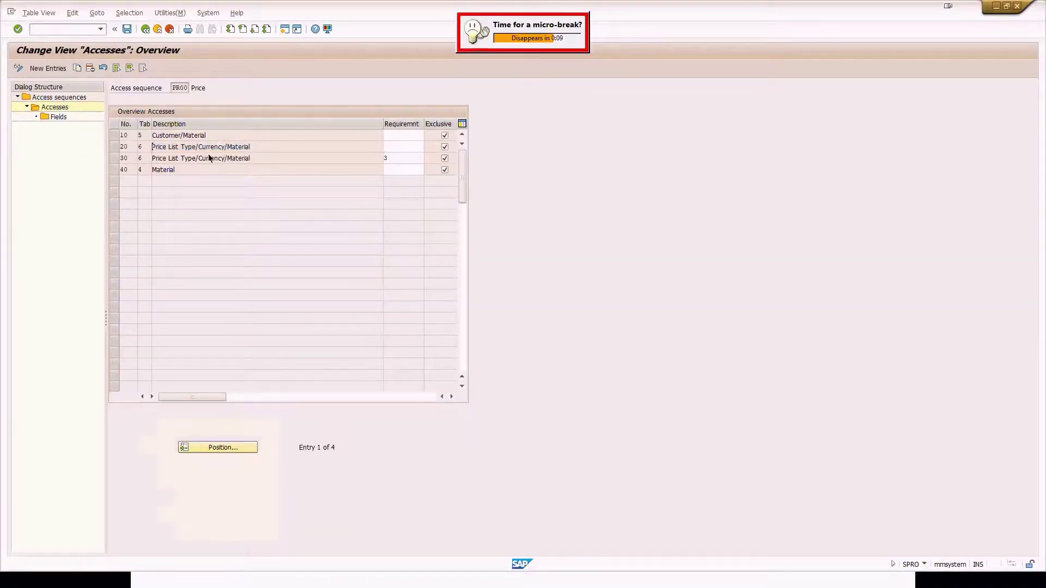
{"action": "key", "text": "alt+Tab"}
{"action": "left_click", "coordinate": [188, 138]}
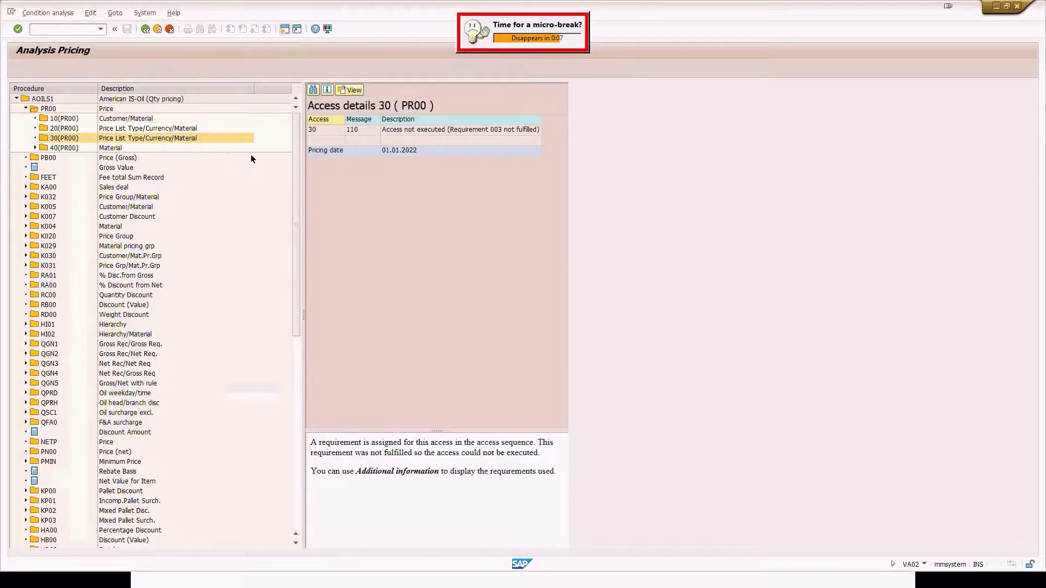
Display access 40's details in the pricing analysis and check the matching Material access in the PR00 access sequence.
{"action": "key", "text": "alt+Tab"}
{"action": "left_click_drag", "start_coordinate": [253, 158], "coordinate": [151, 159]}
{"action": "key", "text": "alt+Tab"}
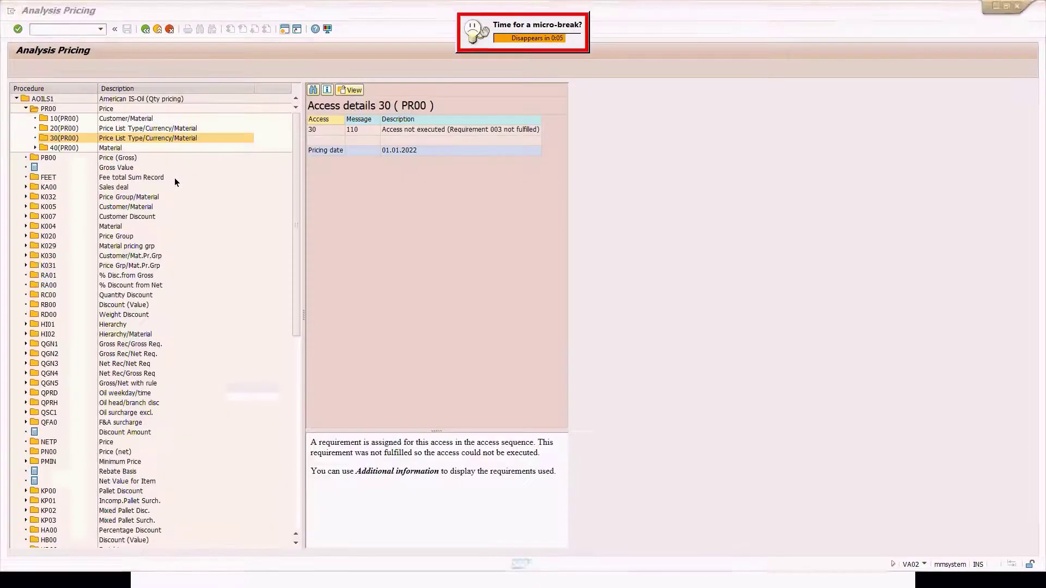
{"action": "double_click", "coordinate": [64, 148]}
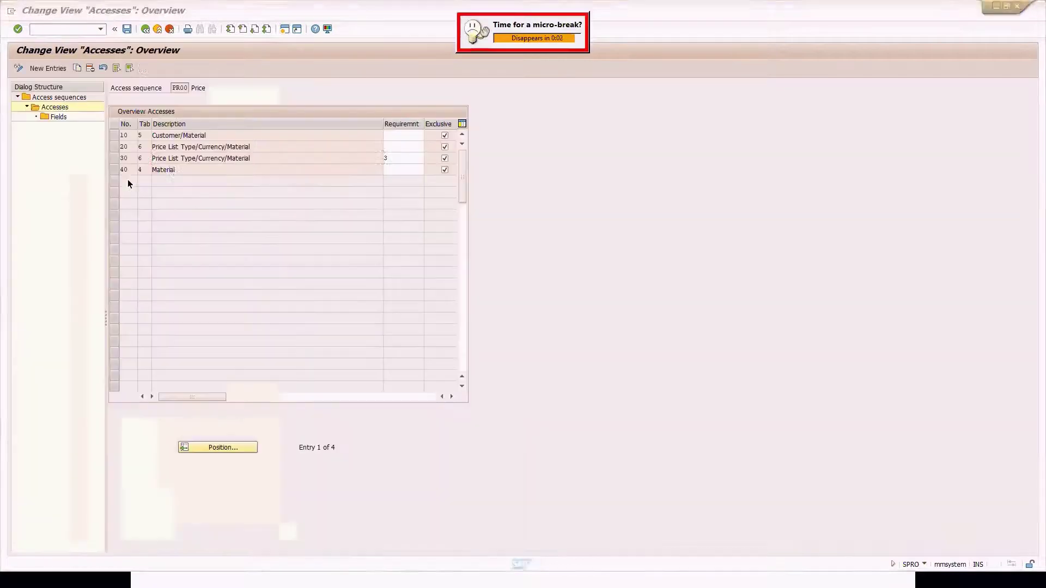
{"action": "key", "text": "alt+Tab"}
{"action": "left_click_drag", "start_coordinate": [180, 169], "coordinate": [164, 170]}
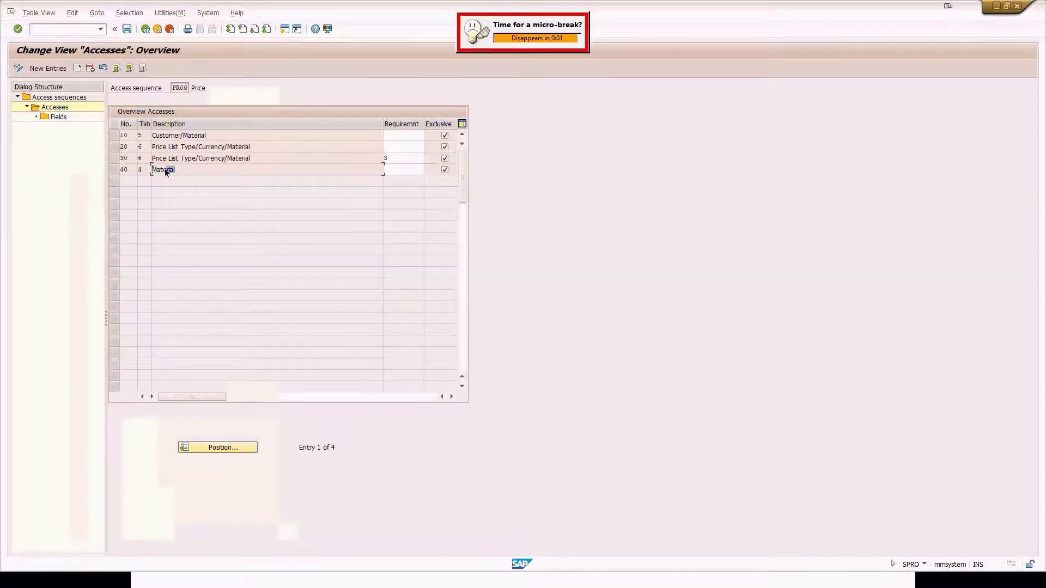
{"action": "left_click", "coordinate": [136, 174]}
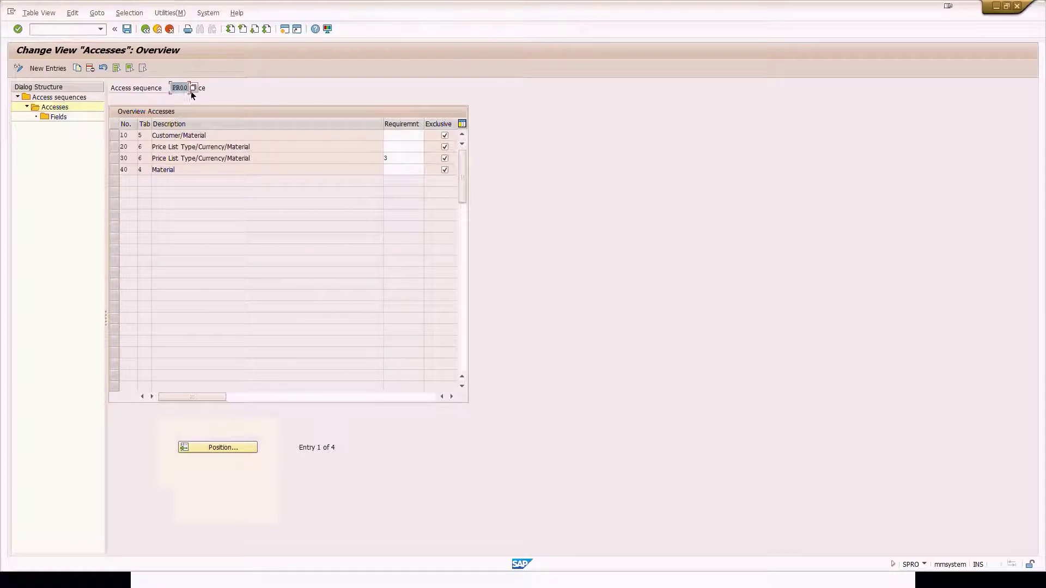
Check which access sequence is assigned to condition type PR00 in its details.
{"action": "key", "text": "alt+Tab"}
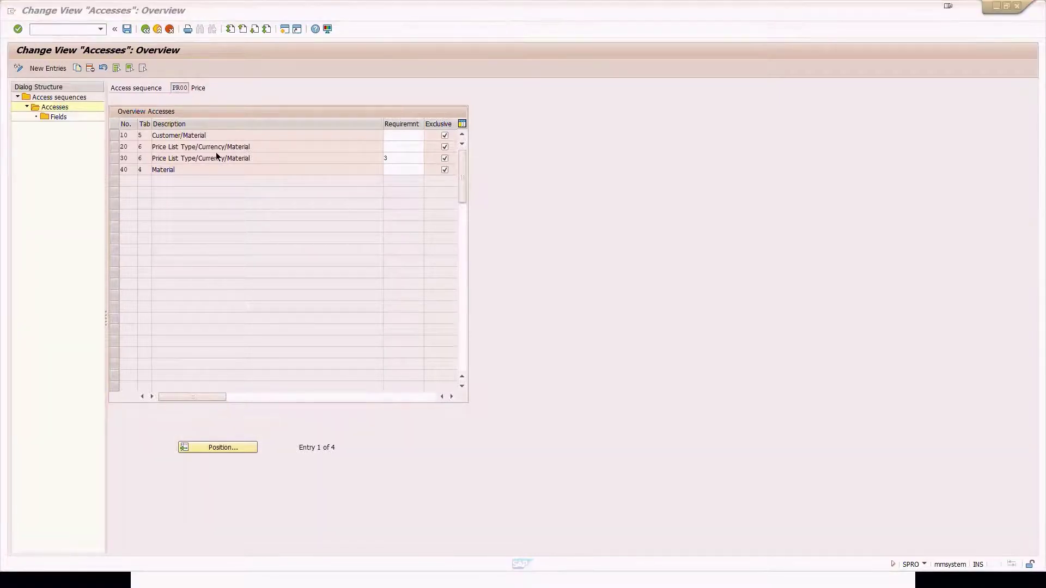
{"action": "key", "text": "alt+Tab"}
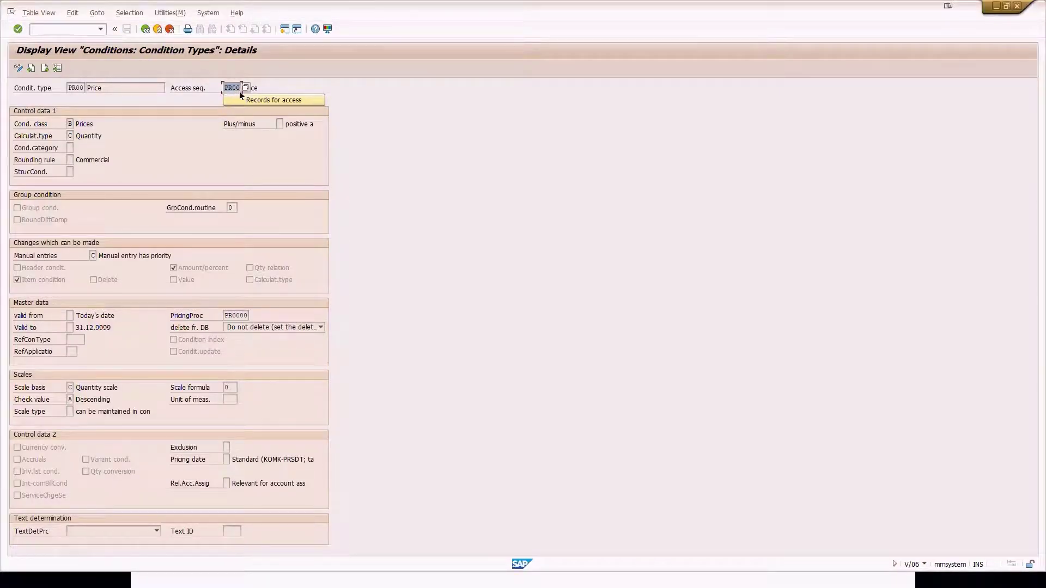
{"action": "left_click", "coordinate": [79, 90]}
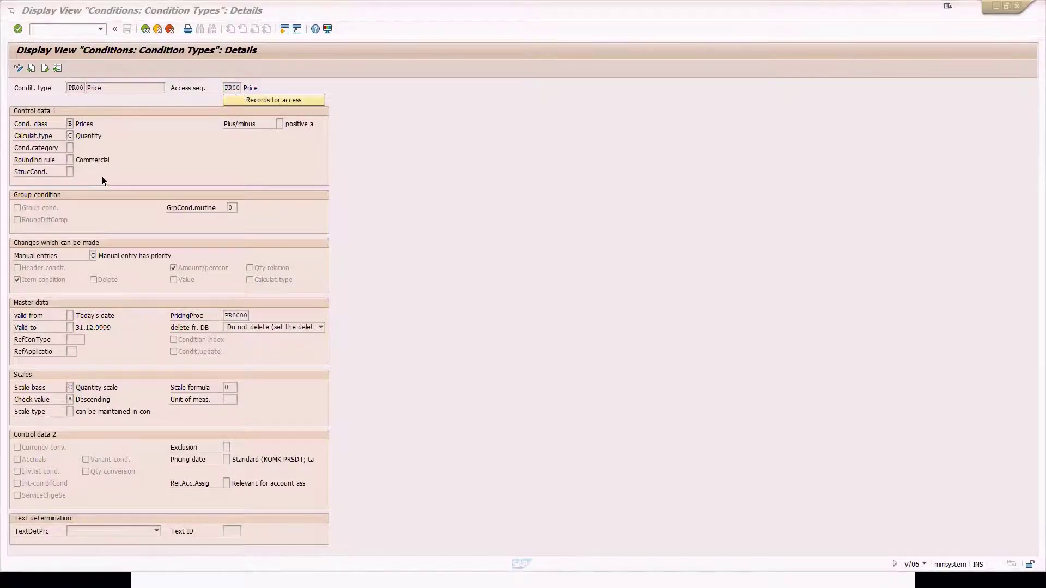
Switch to the Excel outline and review the pricing procedure's determination factors and the Access Sequence entry.
{"action": "key", "text": "alt+Tab"}
{"action": "left_click", "coordinate": [303, 200]}
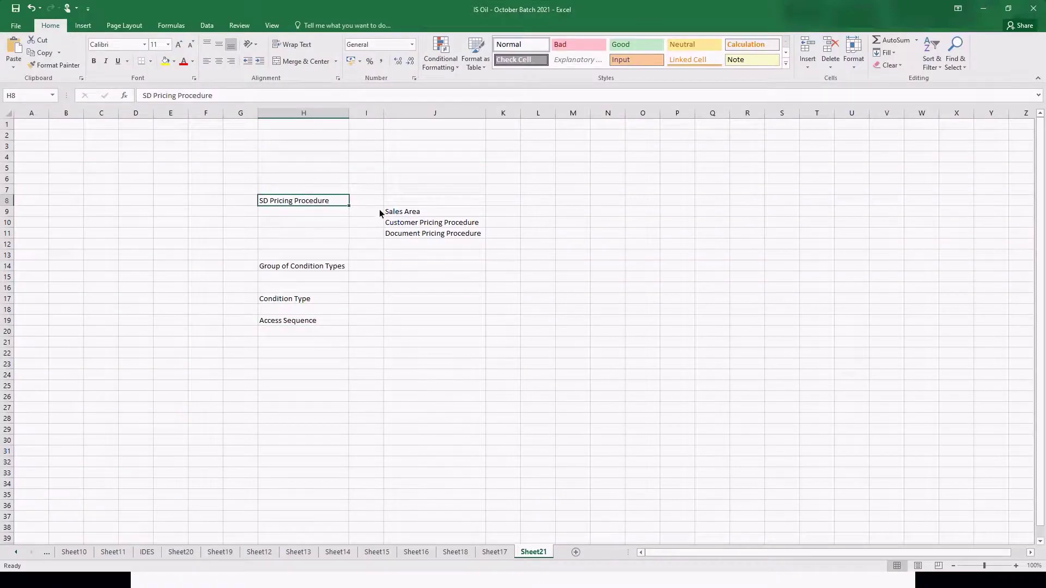
{"action": "left_click", "coordinate": [413, 216]}
{"action": "left_click", "coordinate": [414, 222]}
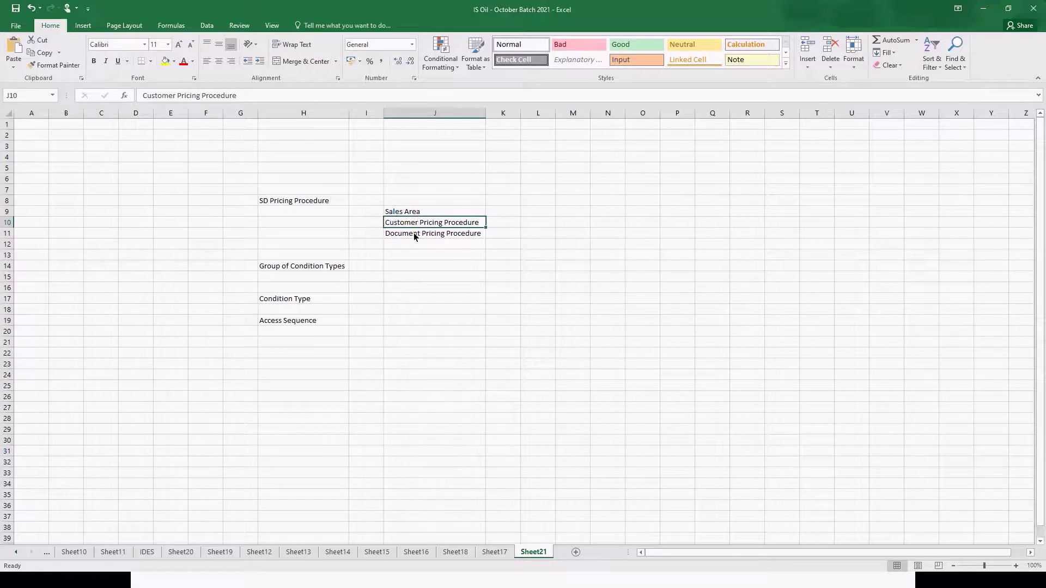
{"action": "left_click", "coordinate": [413, 234]}
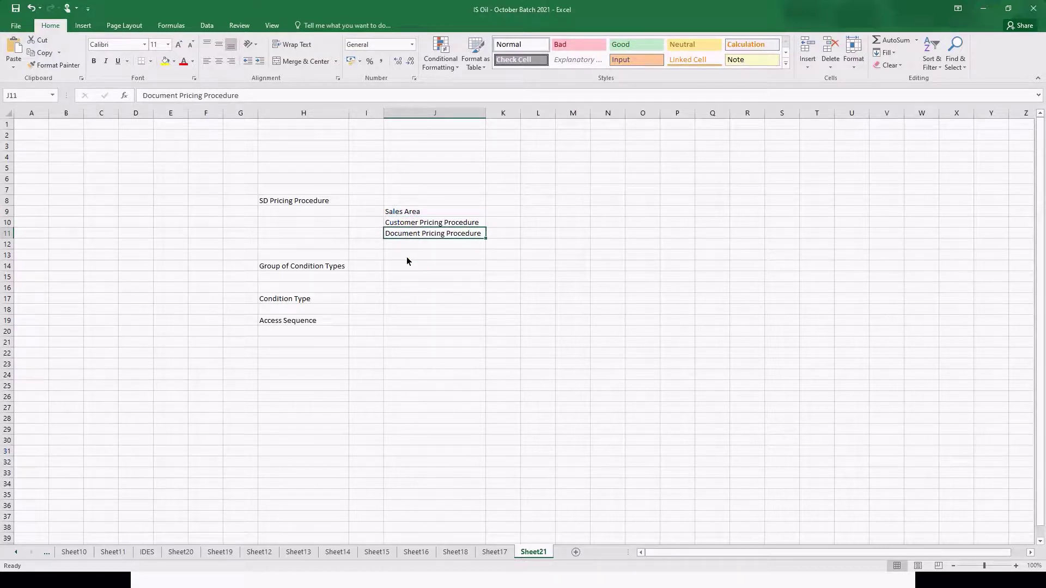
{"action": "left_click", "coordinate": [308, 324]}
Return to the PR00 access sequence in SAP and display the fields of access 10, Customer/Material.
{"action": "key", "text": "alt+Tab"}
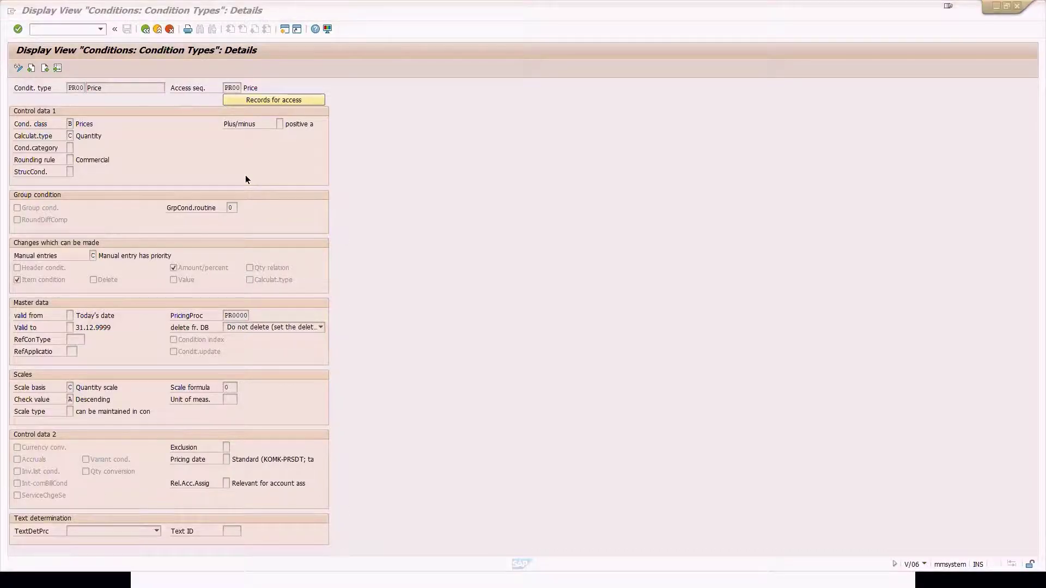
{"action": "key", "text": "alt+Tab"}
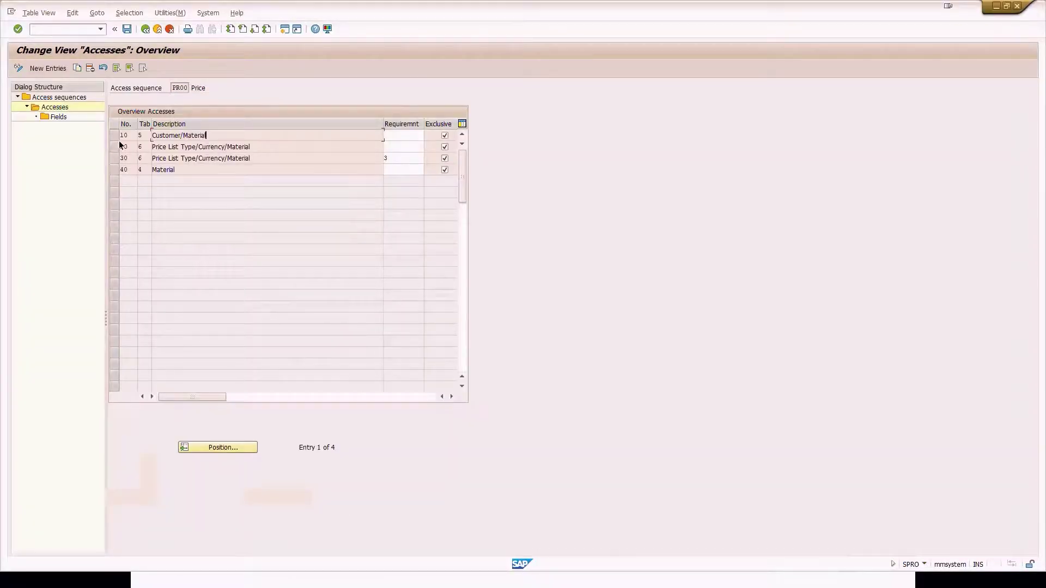
{"action": "left_click", "coordinate": [114, 135]}
{"action": "double_click", "coordinate": [58, 117]}
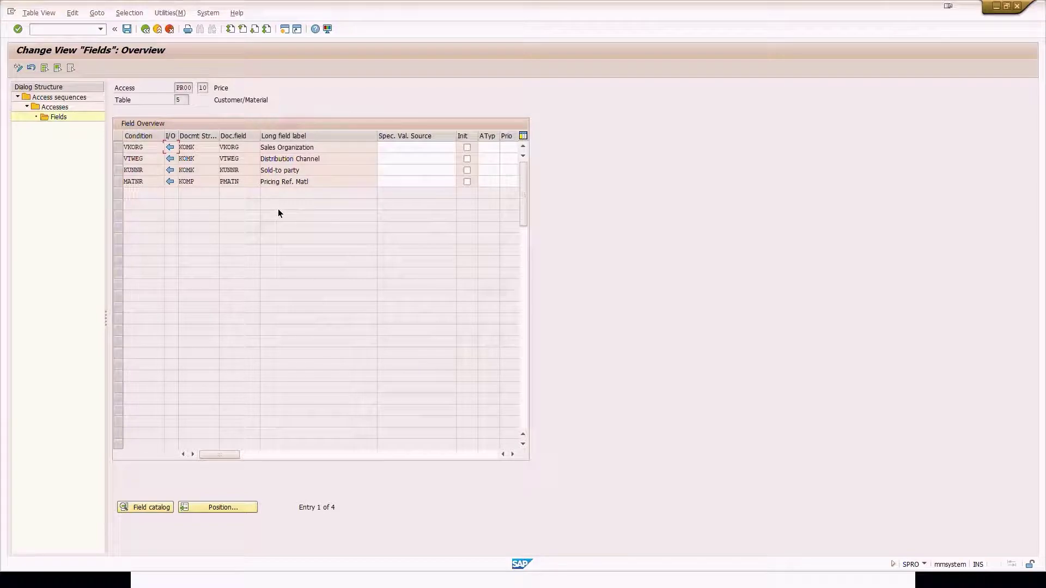
Switch to the Excel outline and add "Condition Table" in cell H21, below Access Sequence.
{"action": "key", "text": "alt+Tab"}
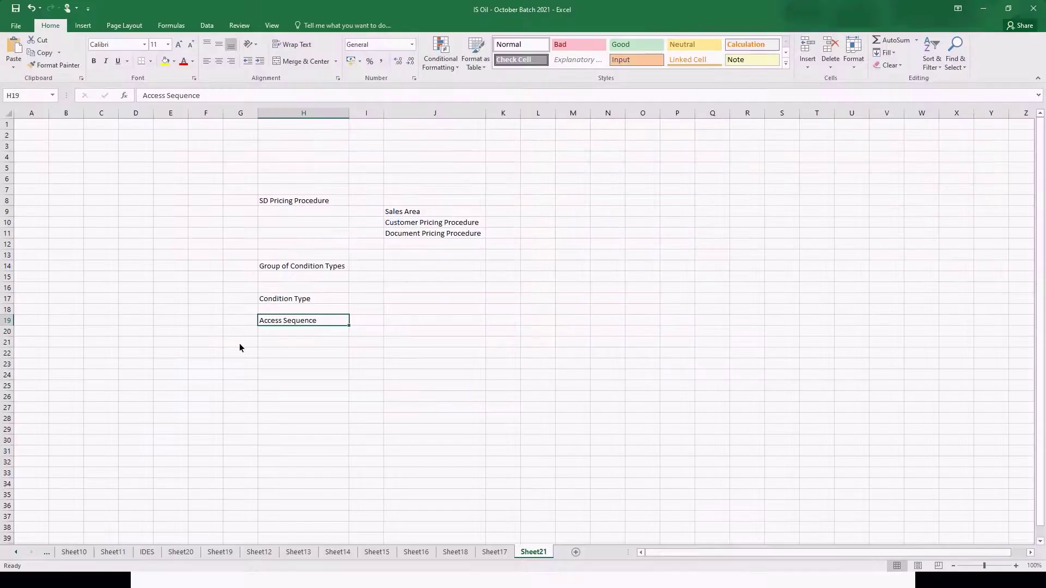
{"action": "left_click", "coordinate": [299, 345]}
{"action": "type", "text": "Co"}
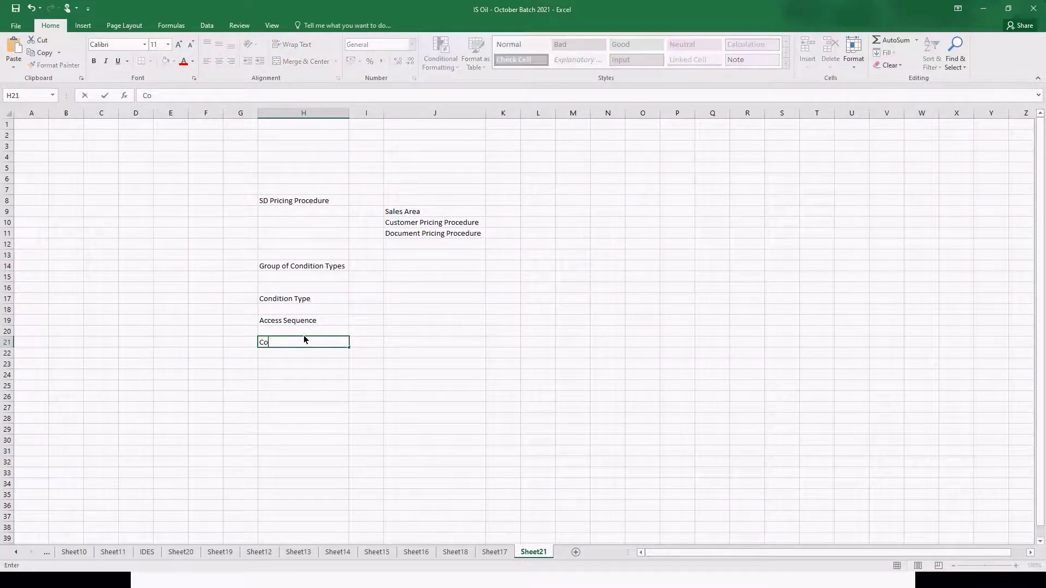
{"action": "type", "text": "ndition Table"}
{"action": "key", "text": "Return"}
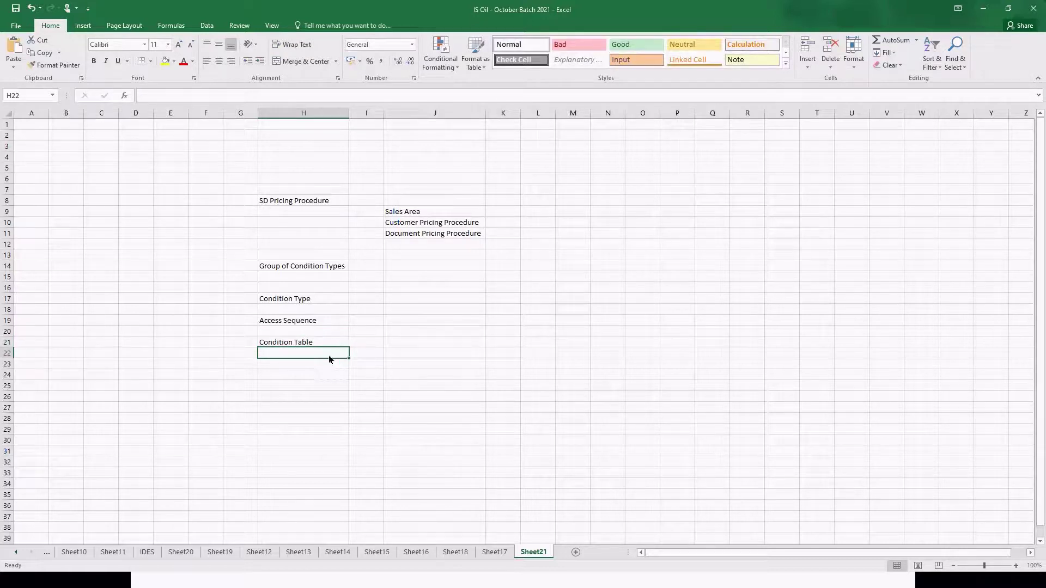
{"action": "key", "text": "Up"}
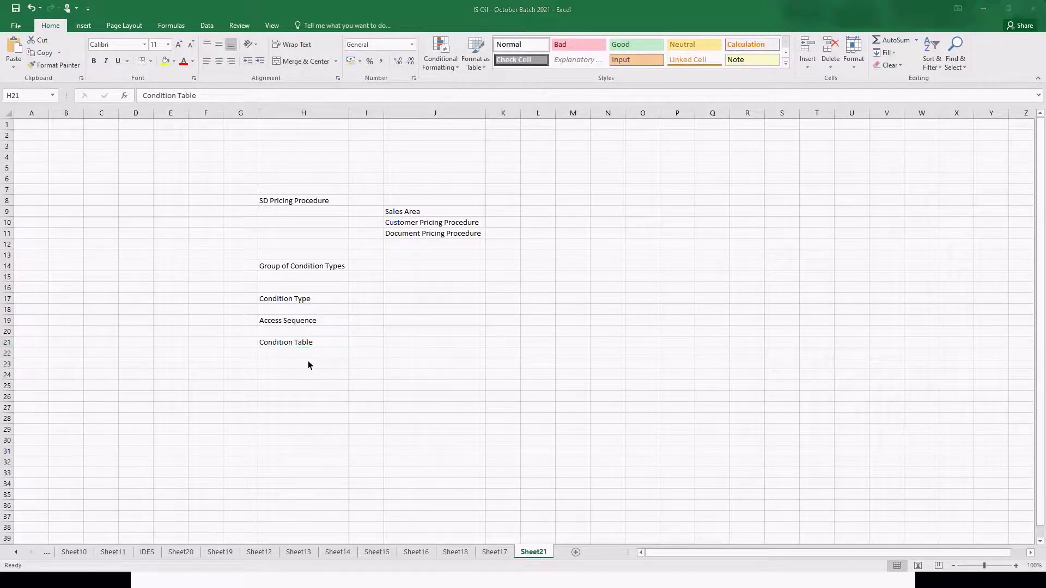
Return to SAP and examine the Customer/Material condition table's number and its Sales Organization and Sold-to party fields.
{"action": "key", "text": "alt+Tab"}
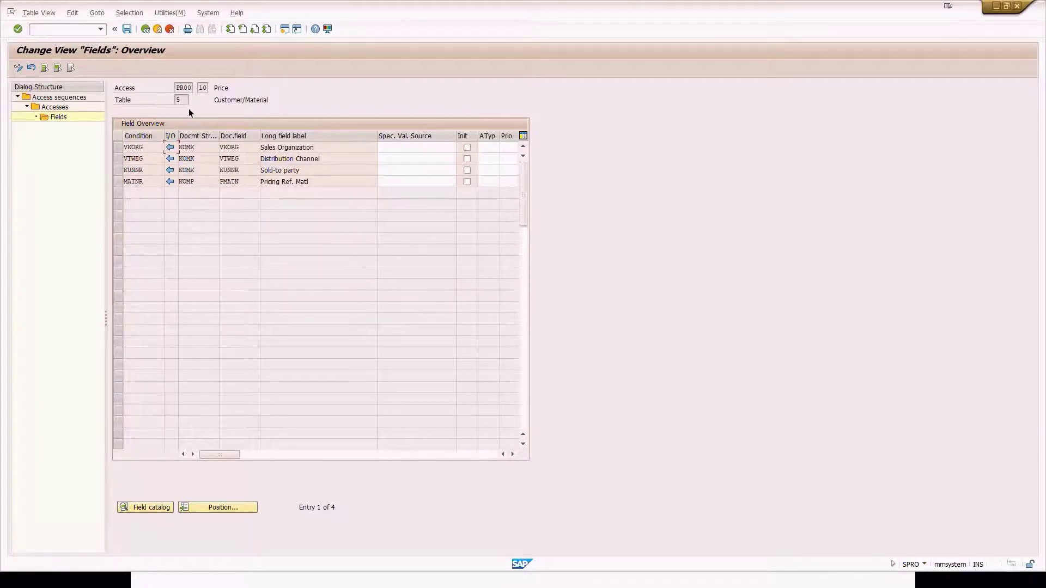
{"action": "left_click", "coordinate": [175, 100]}
{"action": "left_click", "coordinate": [266, 151]}
{"action": "left_click", "coordinate": [285, 148]}
{"action": "left_click", "coordinate": [281, 170]}
Display access 10's details in the pricing analysis and compare them with the fields of the Customer/Material condition table.
{"action": "key", "text": "alt+Tab"}
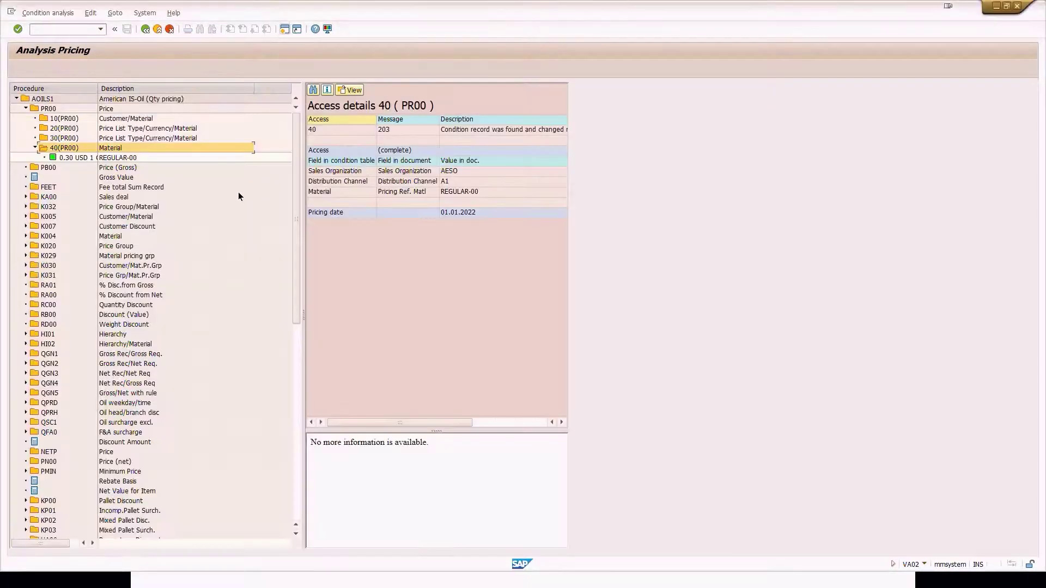
{"action": "left_click", "coordinate": [70, 119]}
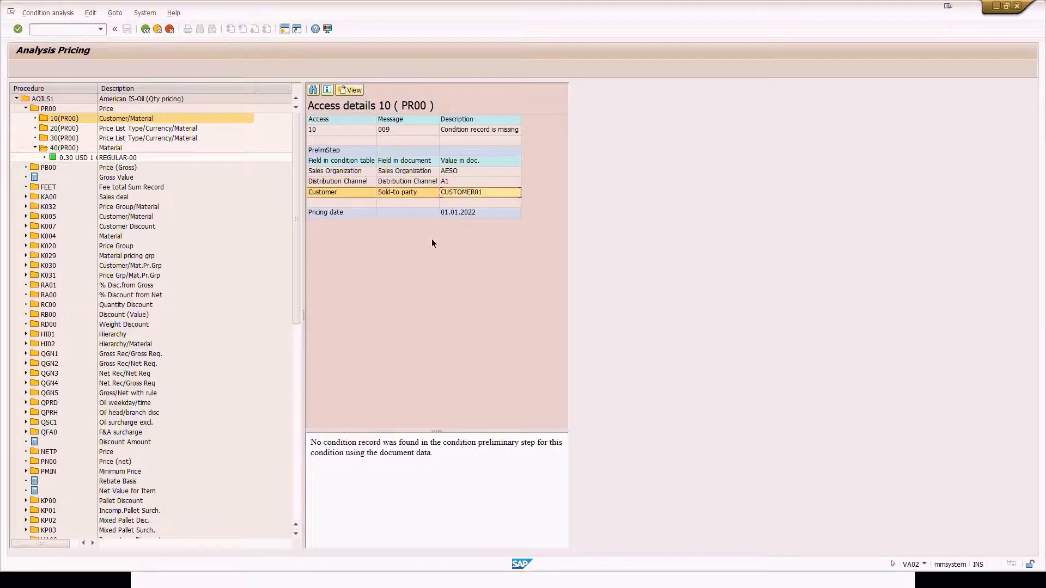
{"action": "key", "text": "alt+Tab"}
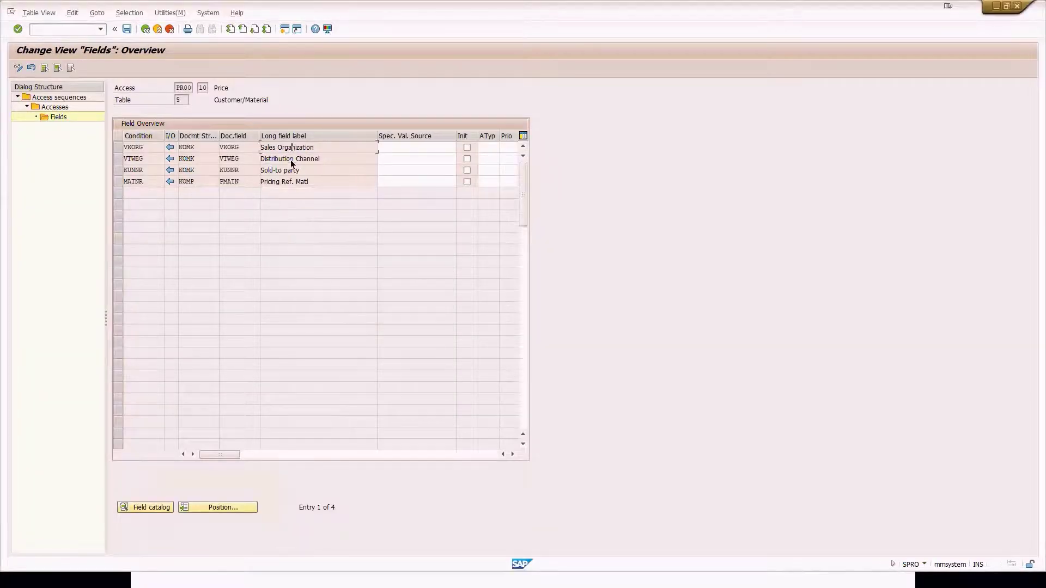
{"action": "left_click", "coordinate": [291, 171]}
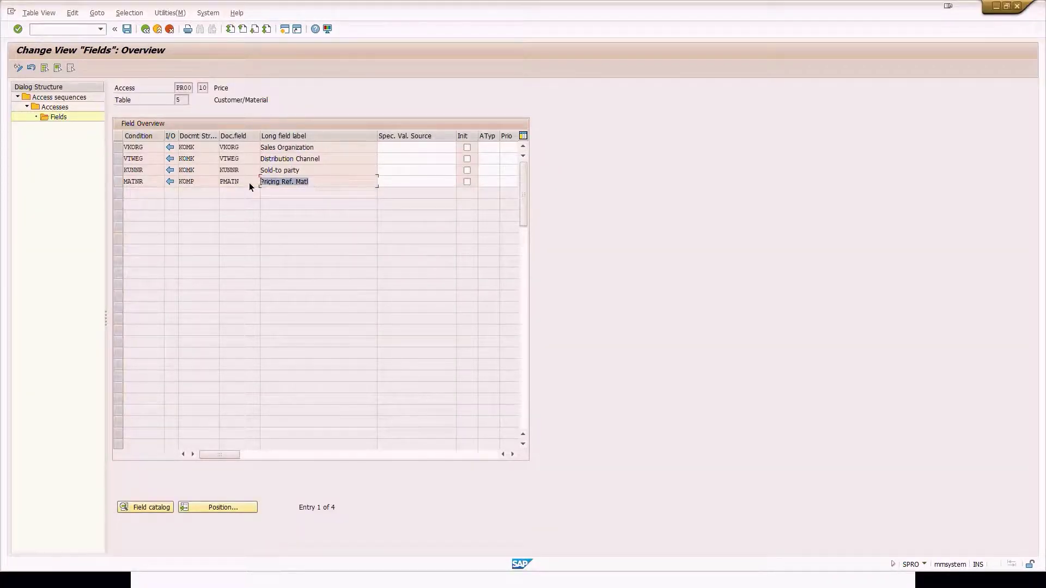
{"action": "key", "text": "alt+Tab"}
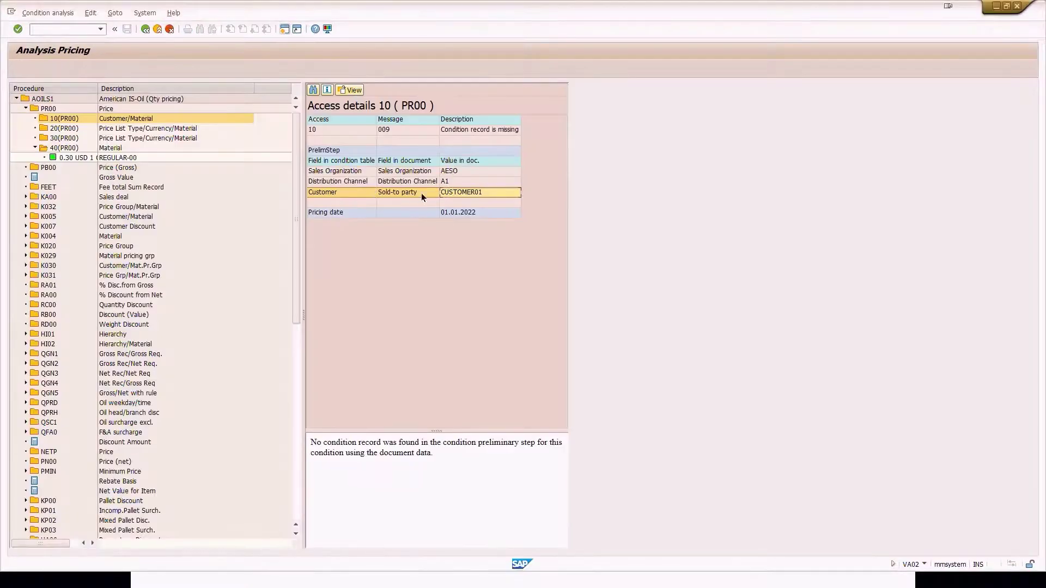
Display access 20's details in the pricing analysis and examine the document value of each condition table field.
{"action": "left_click", "coordinate": [68, 130]}
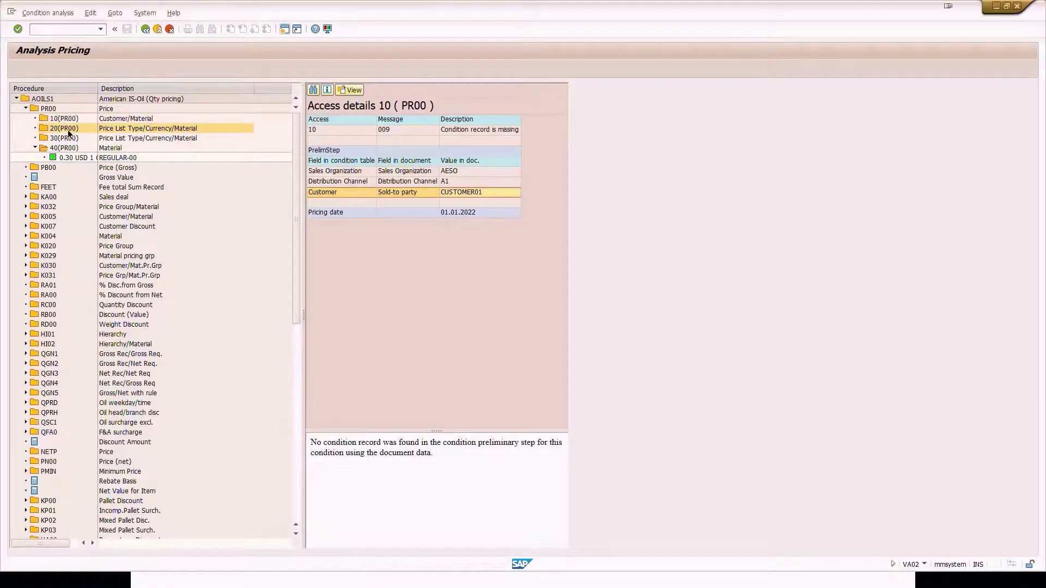
{"action": "left_click", "coordinate": [465, 170]}
{"action": "left_click", "coordinate": [463, 180]}
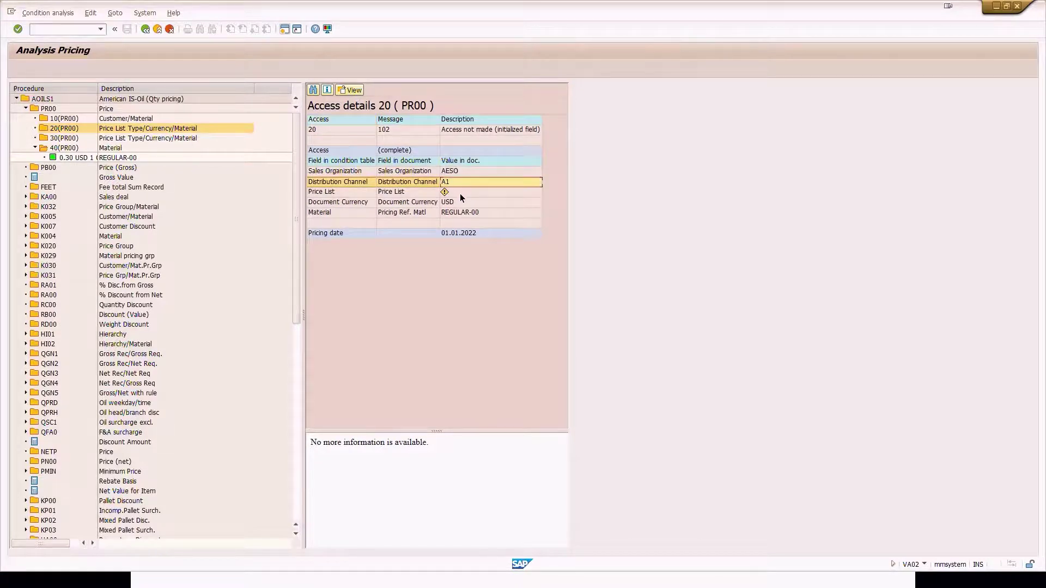
{"action": "left_click", "coordinate": [460, 194]}
{"action": "left_click", "coordinate": [463, 201]}
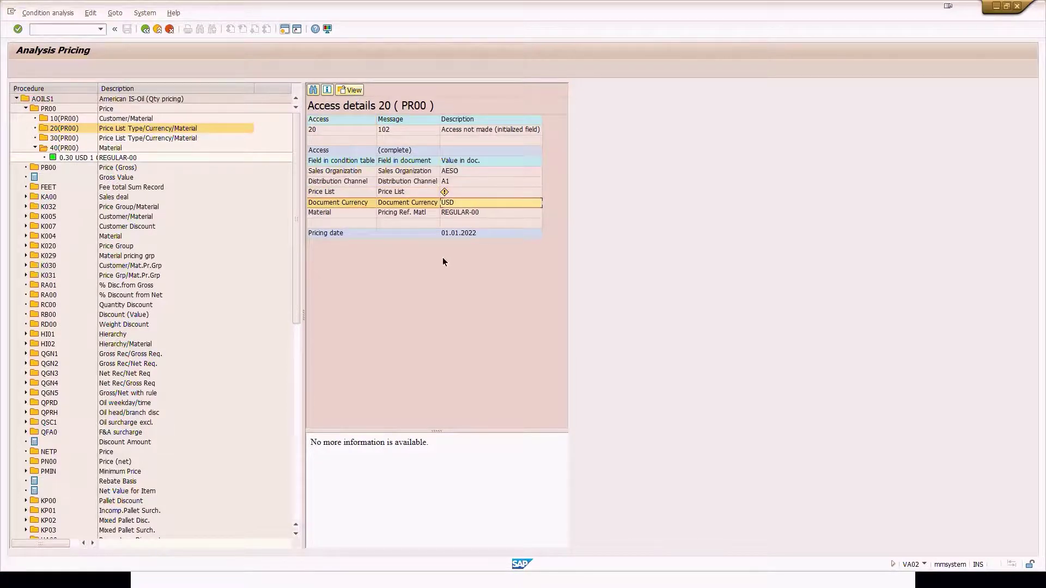
{"action": "left_click", "coordinate": [459, 218]}
Display the fields of access 20, Price List Type/Currency/Material, in the PR00 access sequence, and return to the accesses overview.
{"action": "key", "text": "alt+Tab"}
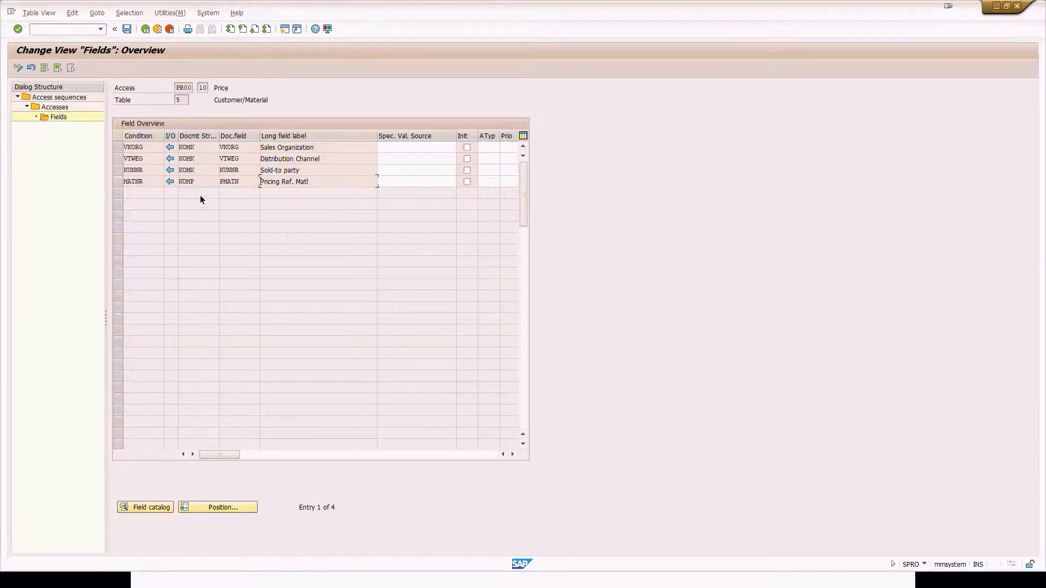
{"action": "left_click", "coordinate": [149, 32]}
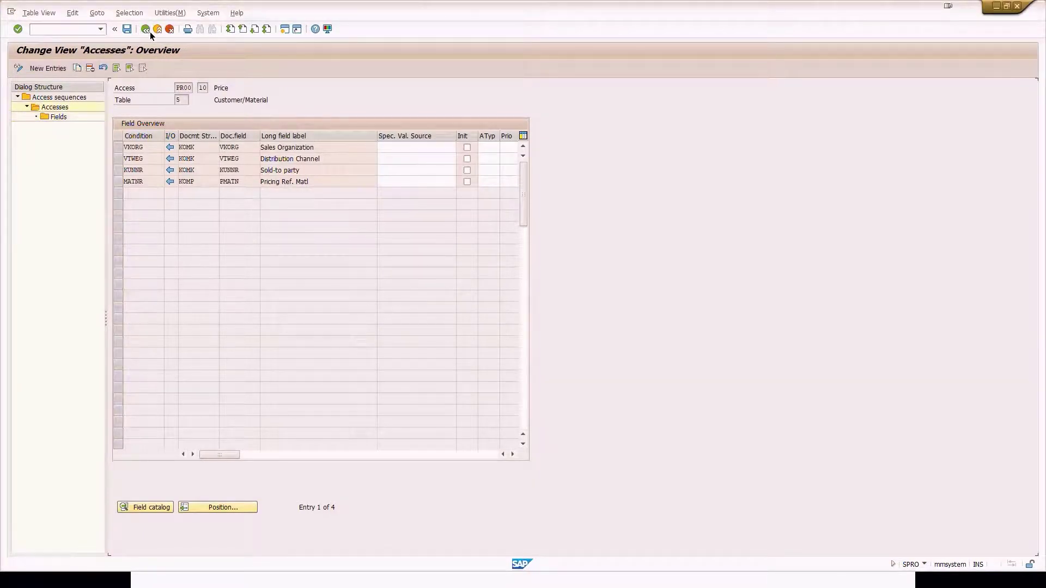
{"action": "double_click", "coordinate": [178, 147]}
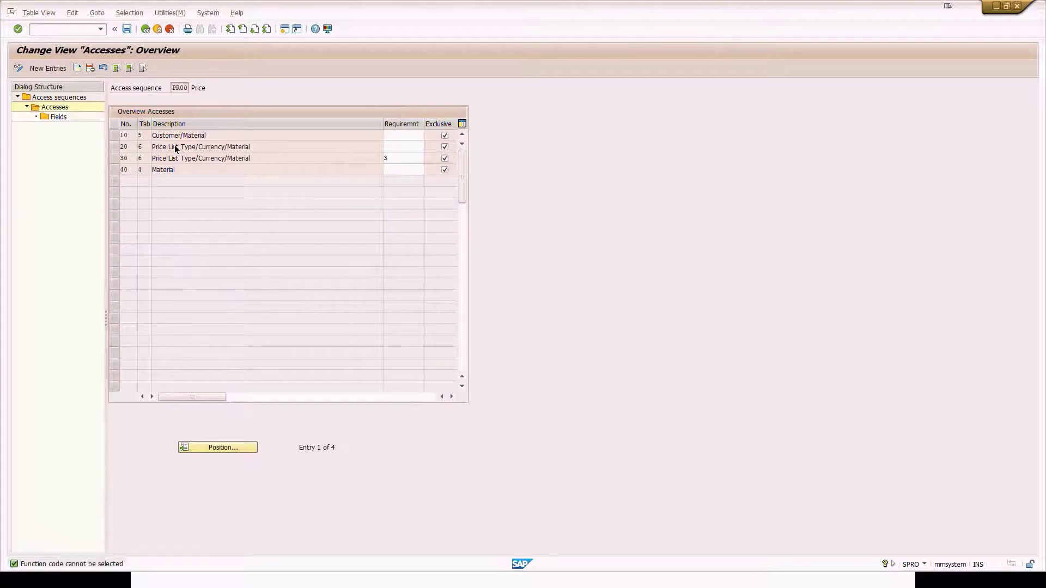
{"action": "left_click", "coordinate": [115, 147]}
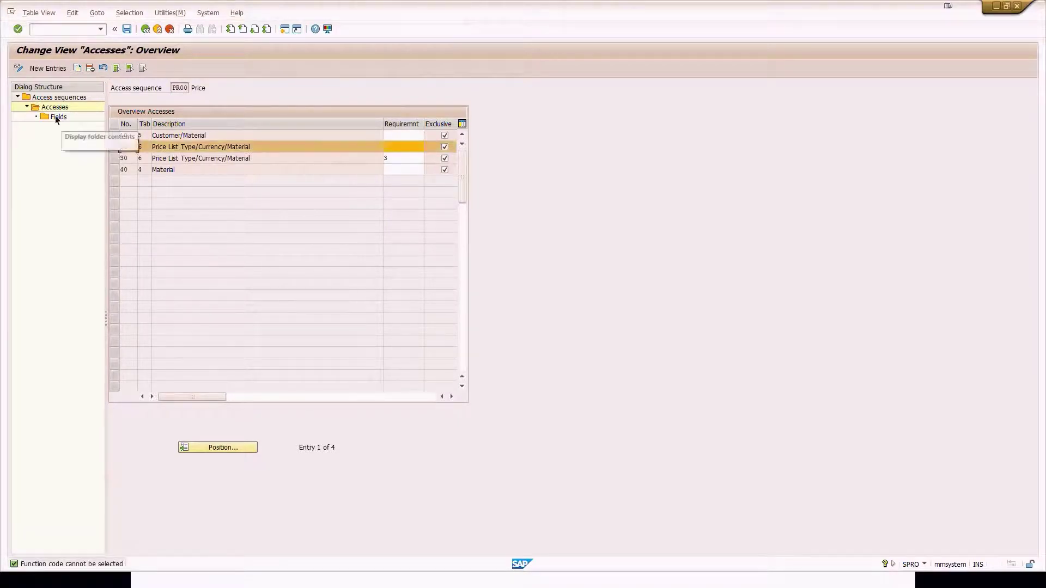
{"action": "double_click", "coordinate": [59, 116]}
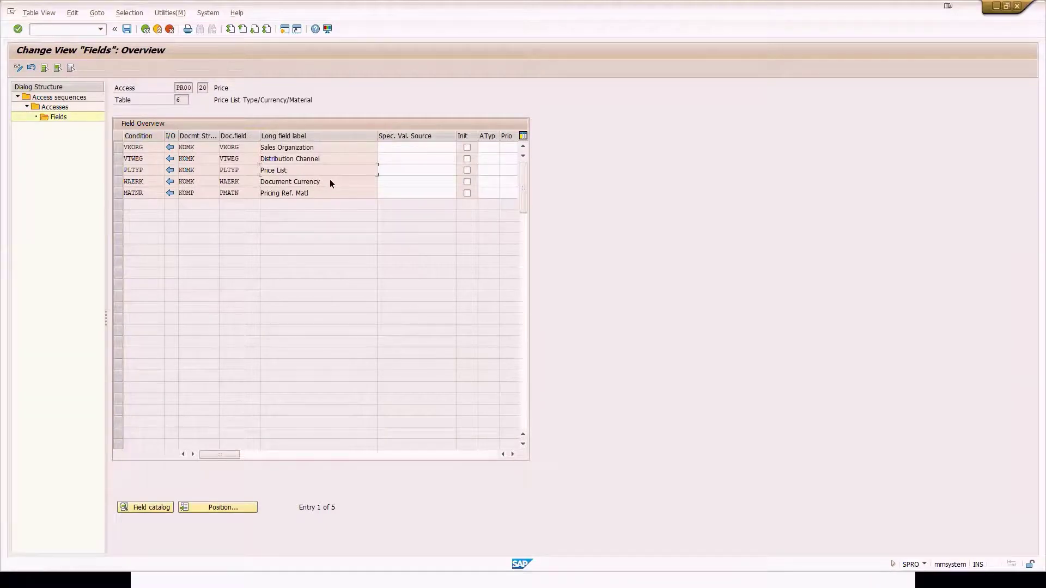
{"action": "key", "text": "F3"}
{"action": "left_click", "coordinate": [146, 30]}
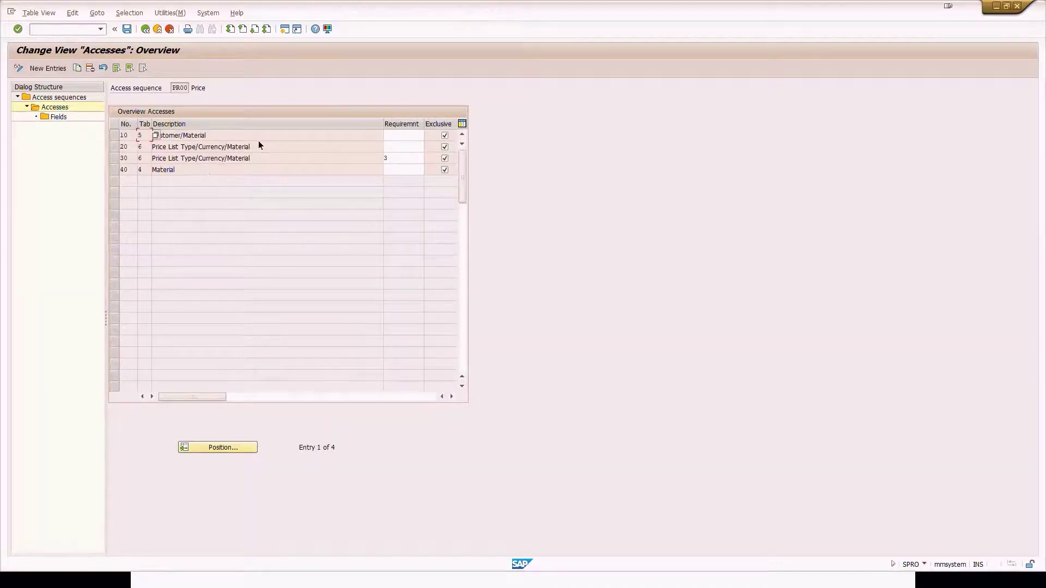
Compare accesses 20 and 30, recheck access 20's condition table number and fields, and return to the accesses overview.
{"action": "left_click_drag", "start_coordinate": [258, 146], "coordinate": [153, 147]}
{"action": "left_click", "coordinate": [191, 158]}
{"action": "left_click", "coordinate": [114, 147]}
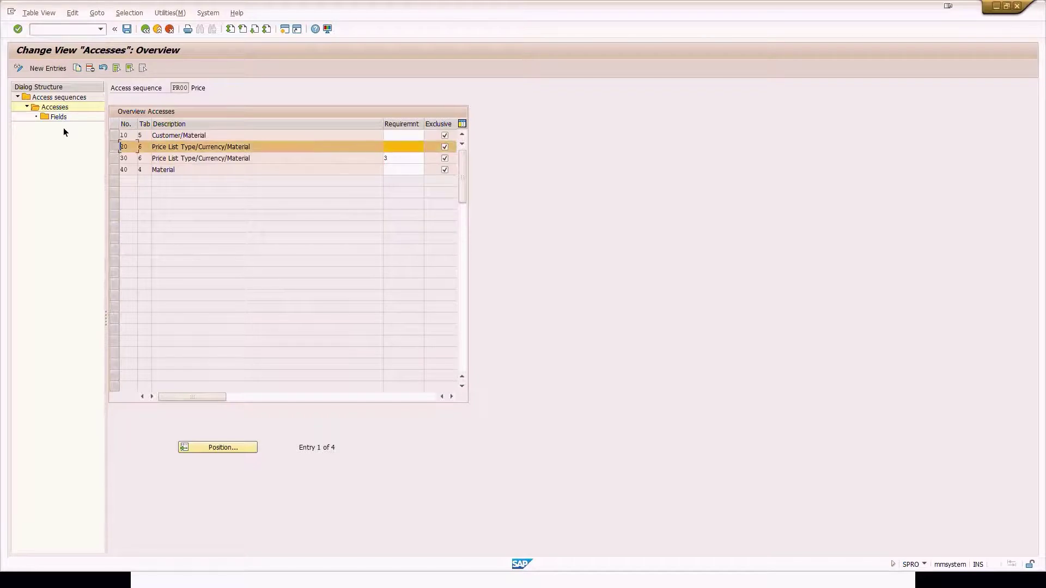
{"action": "double_click", "coordinate": [57, 117]}
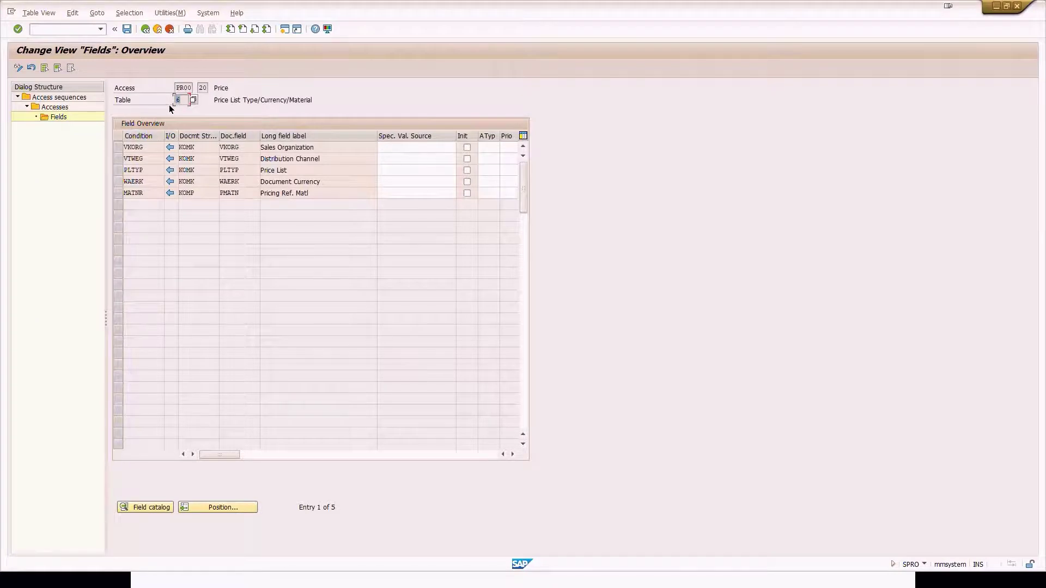
{"action": "left_click", "coordinate": [146, 30]}
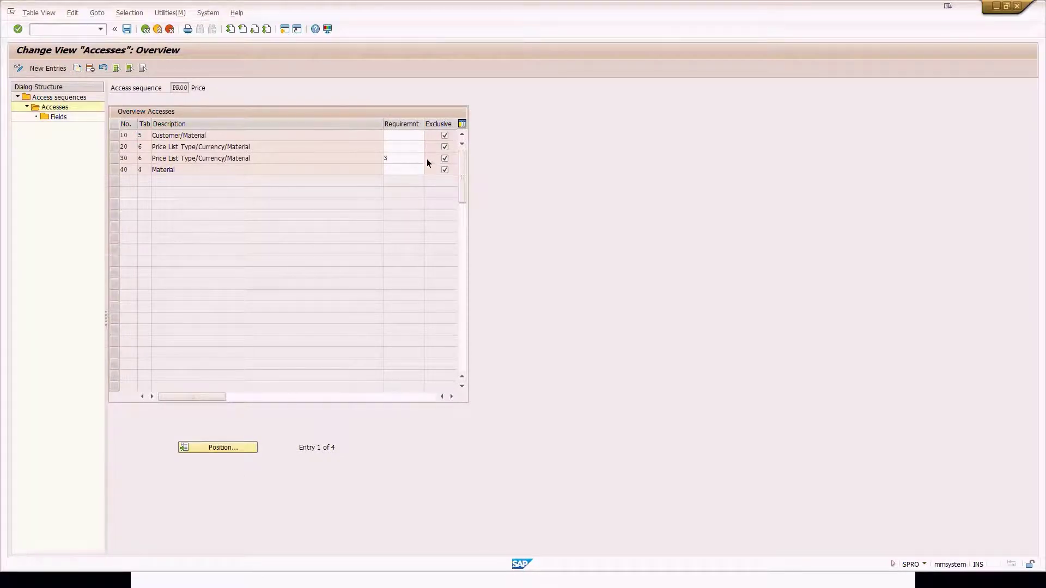
Look up the available requirement routines for access 30 and close the list without choosing one.
{"action": "key", "text": "F4"}
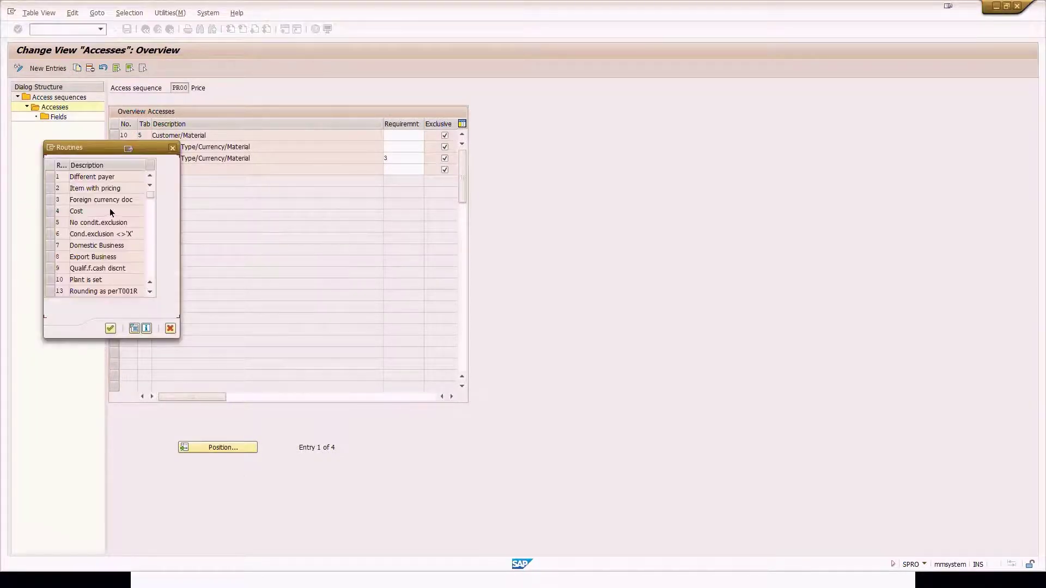
{"action": "left_click", "coordinate": [135, 202]}
{"action": "left_click", "coordinate": [170, 329]}
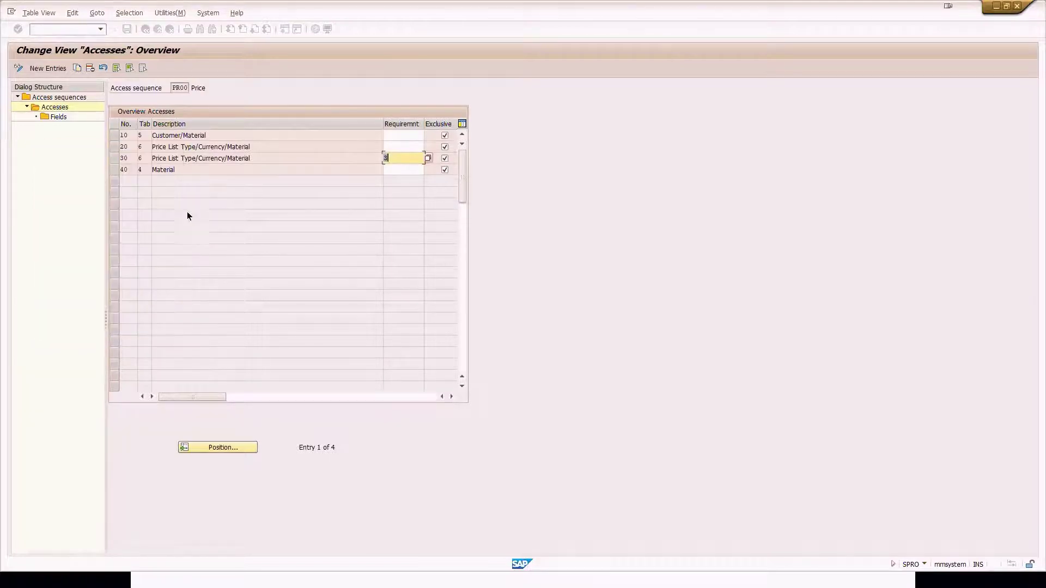
Display the fields of access 40, Material, in the PR00 access sequence.
{"action": "left_click", "coordinate": [115, 171]}
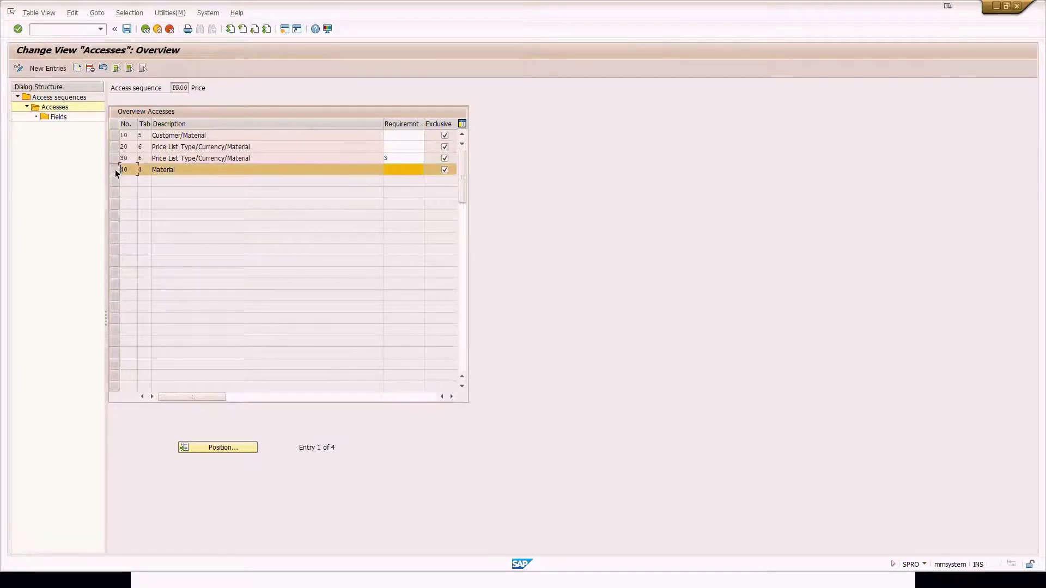
{"action": "double_click", "coordinate": [58, 116]}
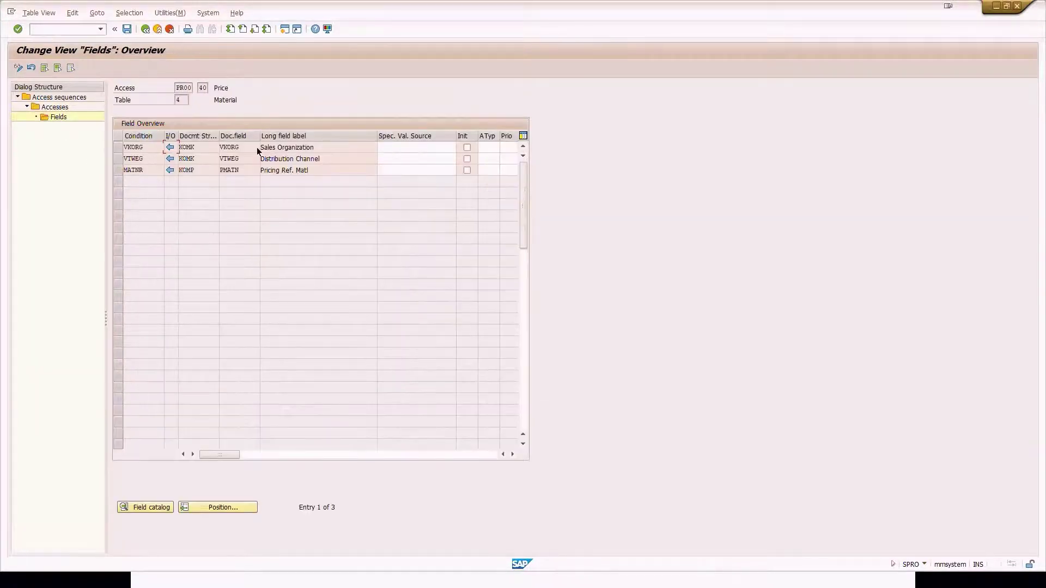
{"action": "left_click", "coordinate": [278, 172]}
Display access 40's details in the pricing analysis, examine each field's document value and the pricing date, and open its condition record.
{"action": "key", "text": "alt+Tab"}
{"action": "left_click", "coordinate": [61, 149]}
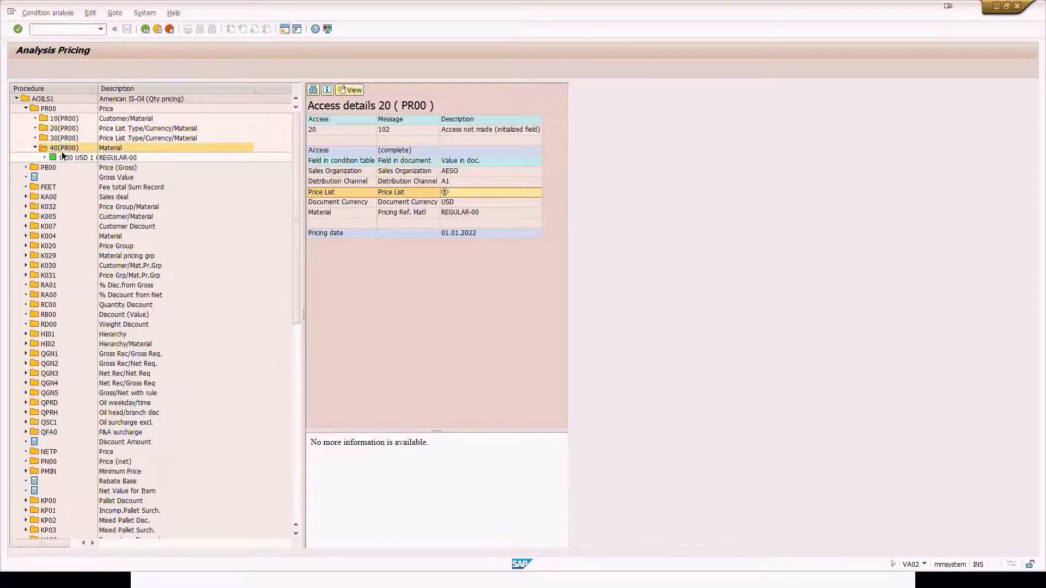
{"action": "left_click", "coordinate": [461, 171]}
{"action": "left_click", "coordinate": [465, 183]}
{"action": "left_click", "coordinate": [472, 201]}
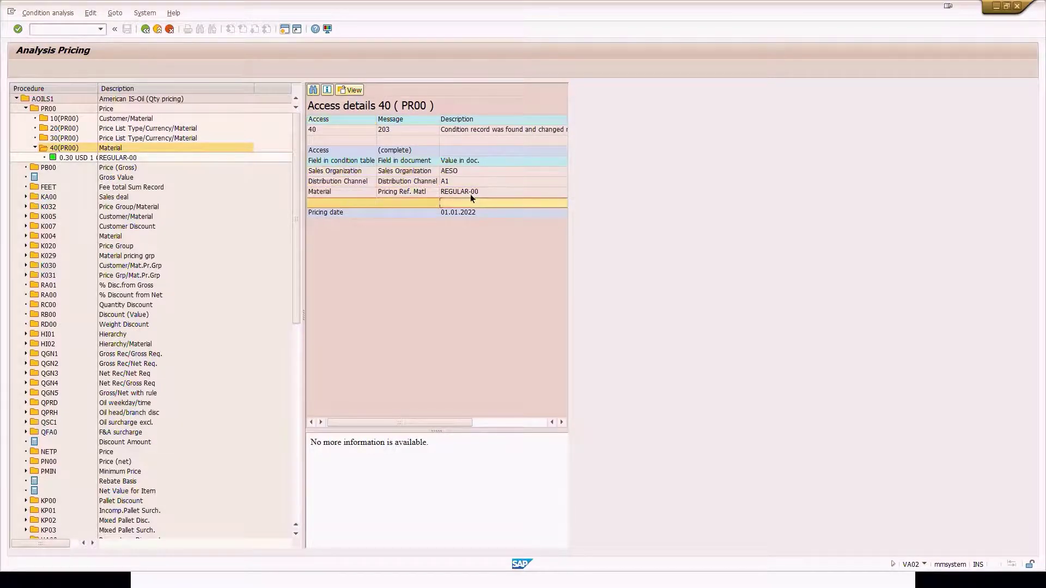
{"action": "left_click", "coordinate": [469, 194]}
{"action": "left_click", "coordinate": [459, 215]}
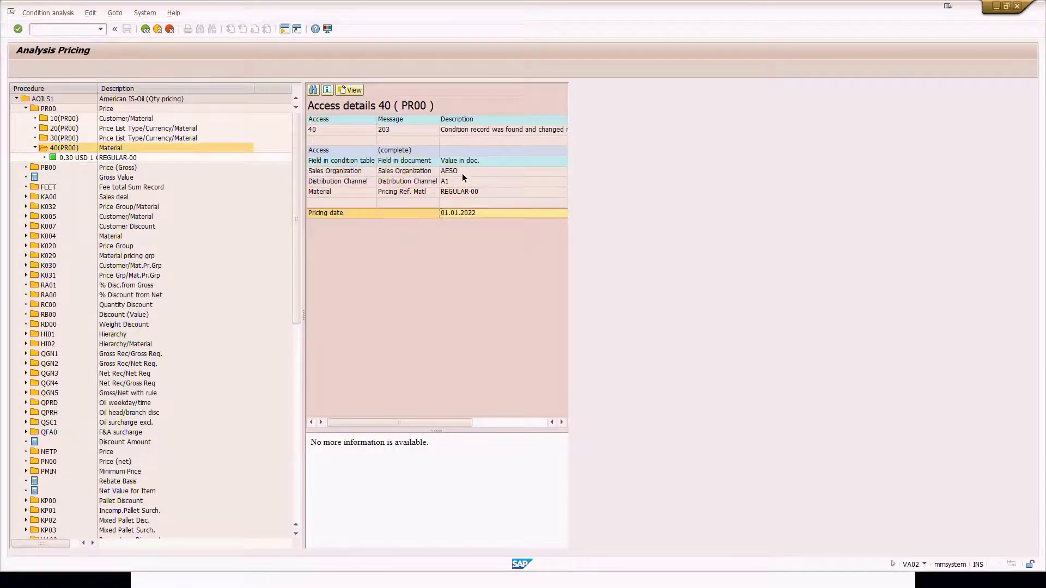
{"action": "left_click", "coordinate": [83, 158]}
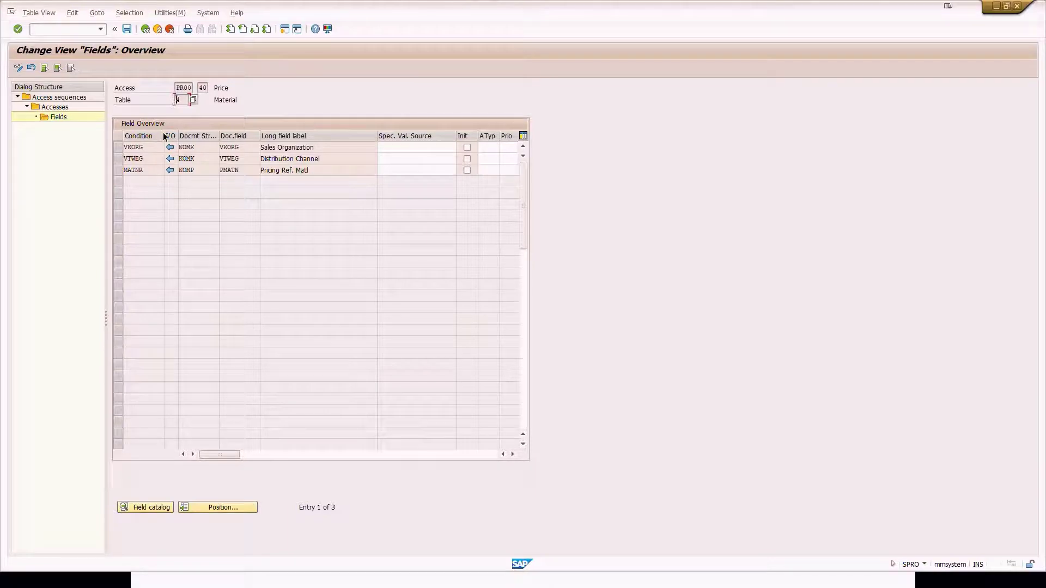
Switch to the Excel pricing outline and enter "Condition Record" in cell H23, below Condition Table.
{"action": "key", "text": "alt+Tab"}
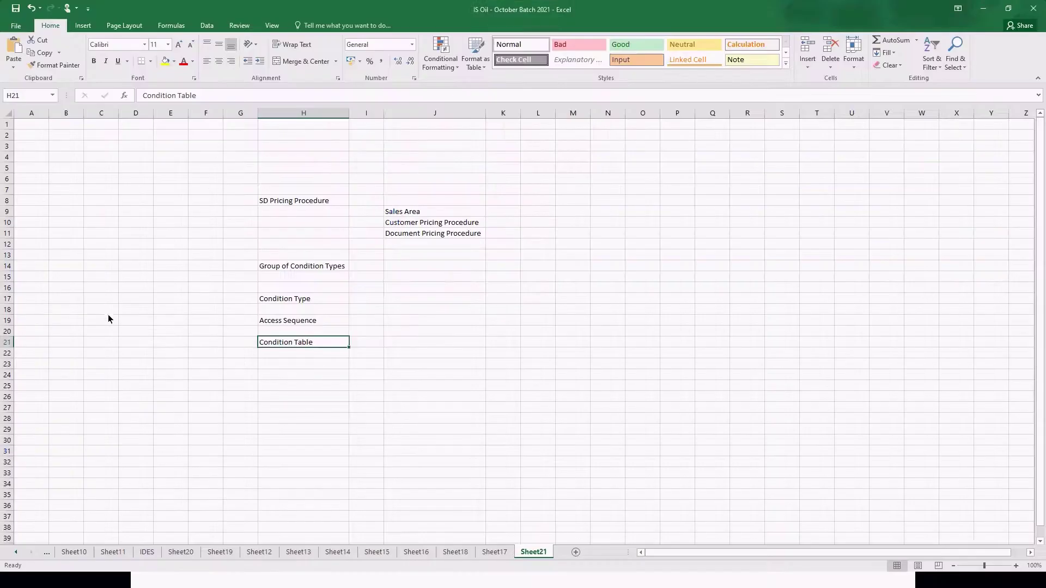
{"action": "left_click", "coordinate": [266, 364]}
{"action": "type", "text": "Cond"}
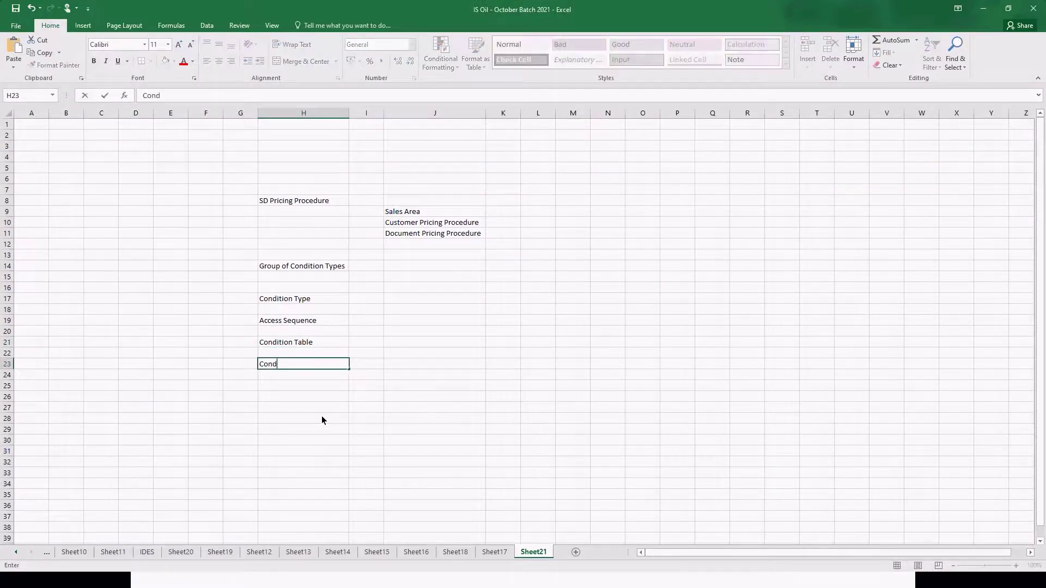
{"action": "type", "text": "ition Record"}
{"action": "key", "text": "Return"}
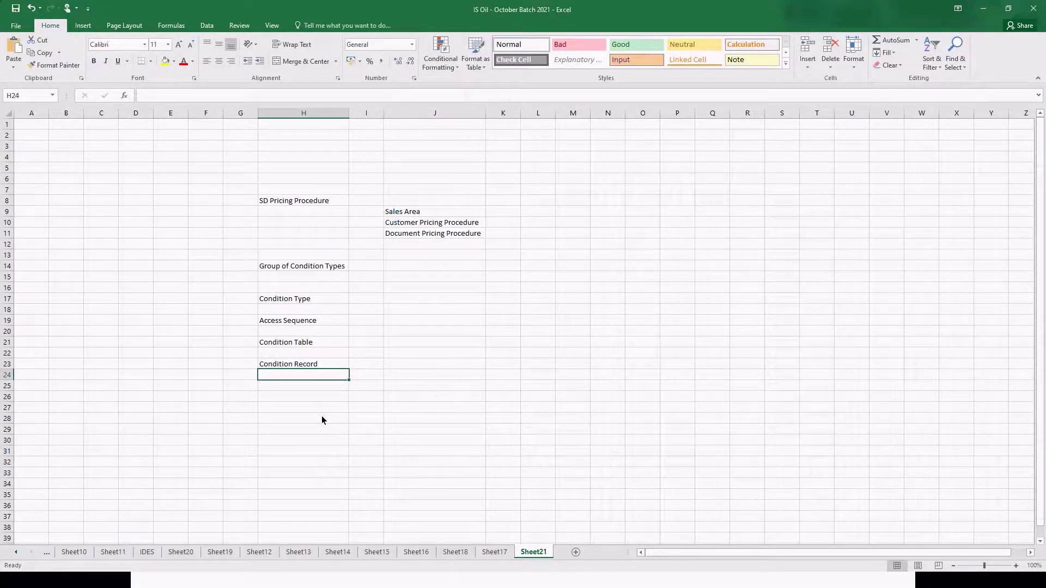
Switch back to the SAP access sequence customizing, return to the access sequences overview and browse the list.
{"action": "key", "text": "alt+Tab"}
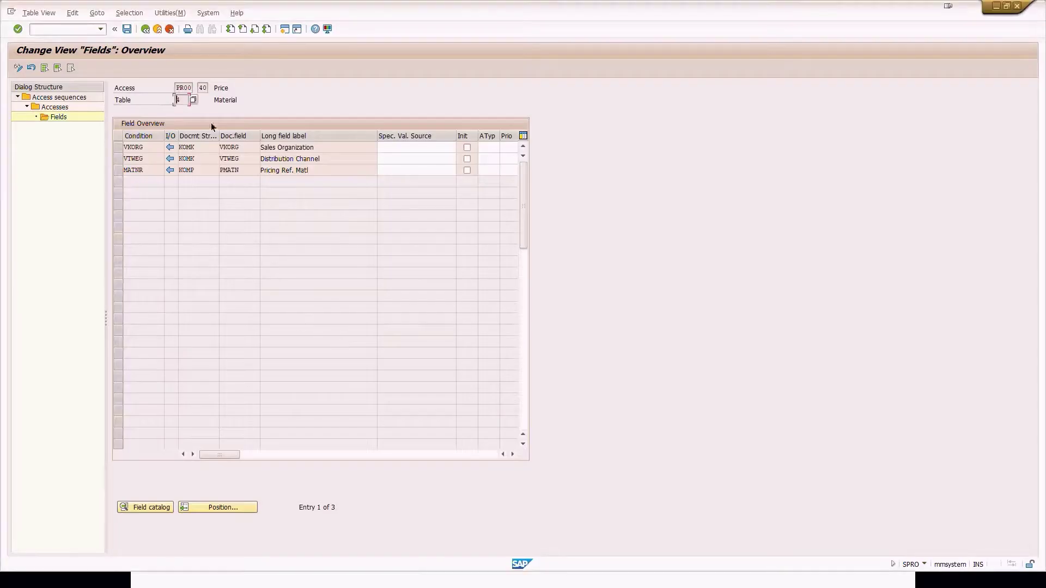
{"action": "left_click", "coordinate": [143, 33]}
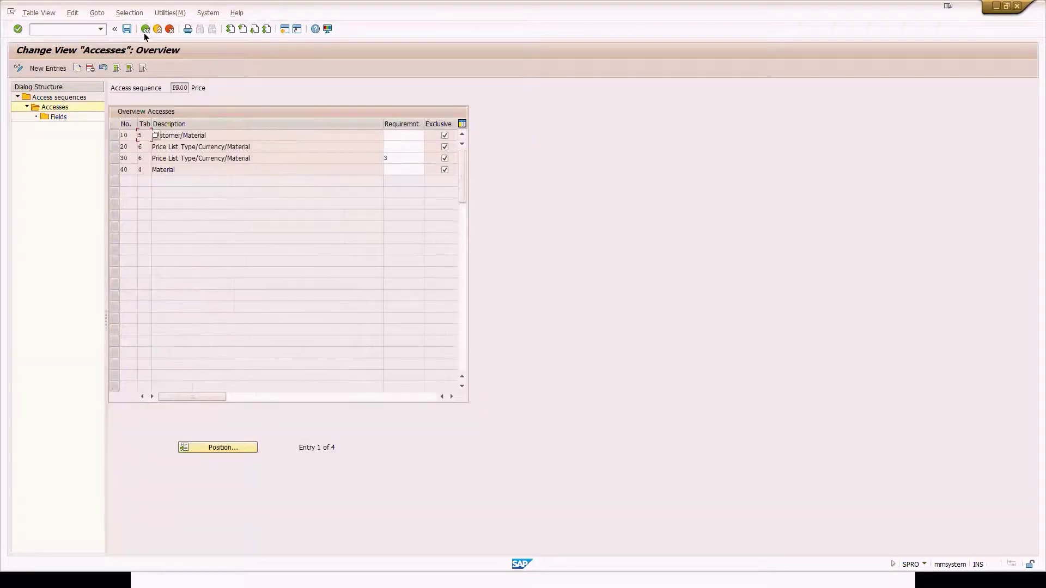
{"action": "left_click", "coordinate": [144, 33]}
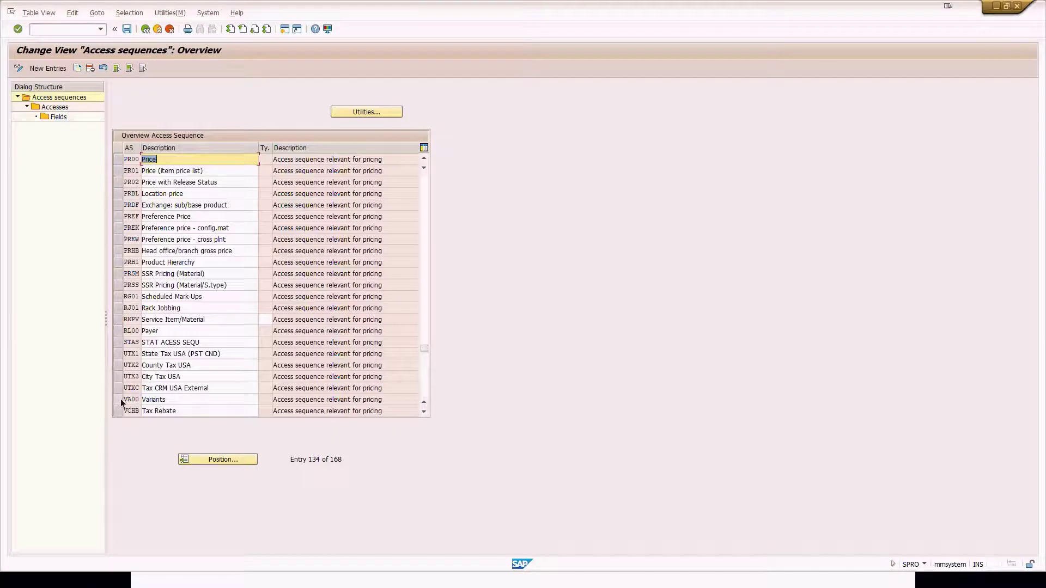
{"action": "scroll", "coordinate": [129, 389], "scroll_direction": "down", "scroll_amount": 5}
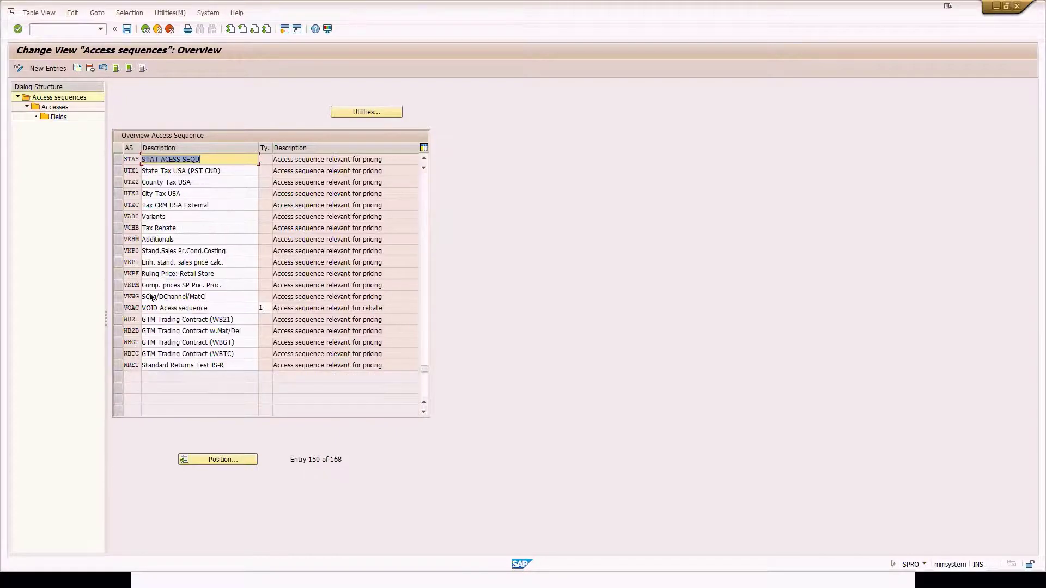
{"action": "scroll", "coordinate": [130, 302], "scroll_direction": "up", "scroll_amount": 5}
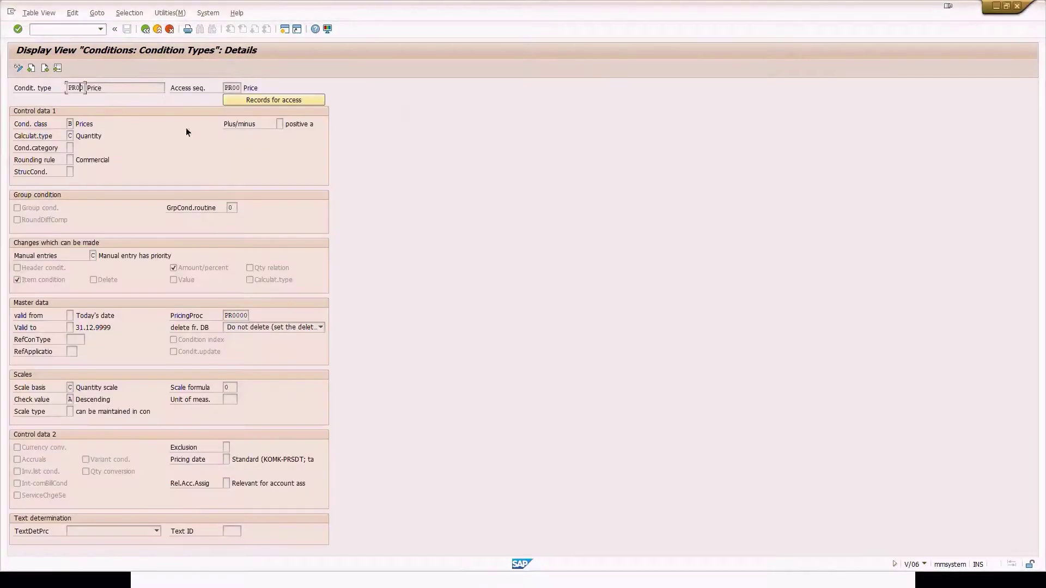
Find condition type UTXJ in the condition types overview, display its details and check its assigned access sequence.
{"action": "left_click", "coordinate": [144, 31]}
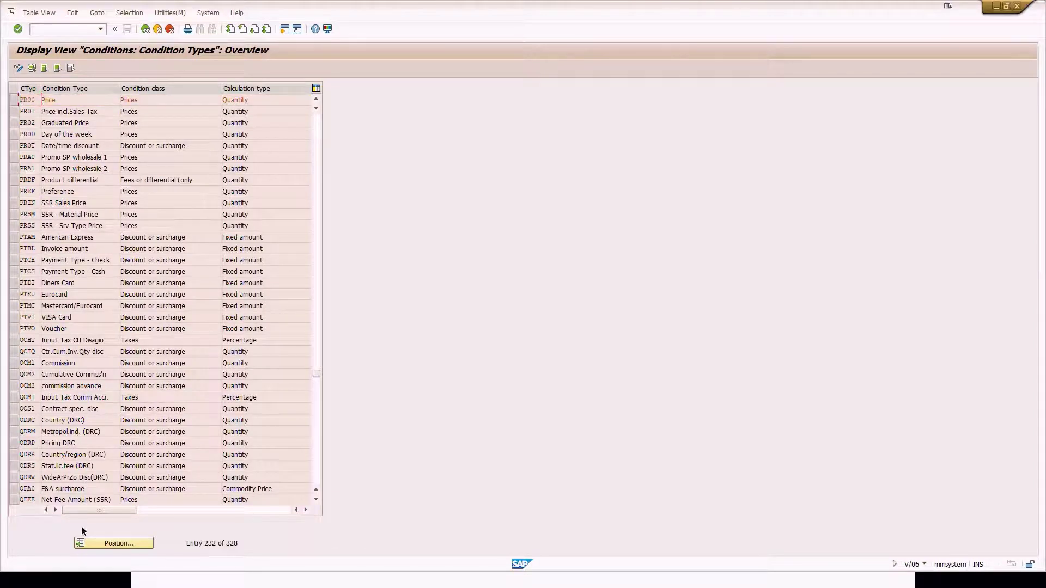
{"action": "left_click", "coordinate": [113, 543]}
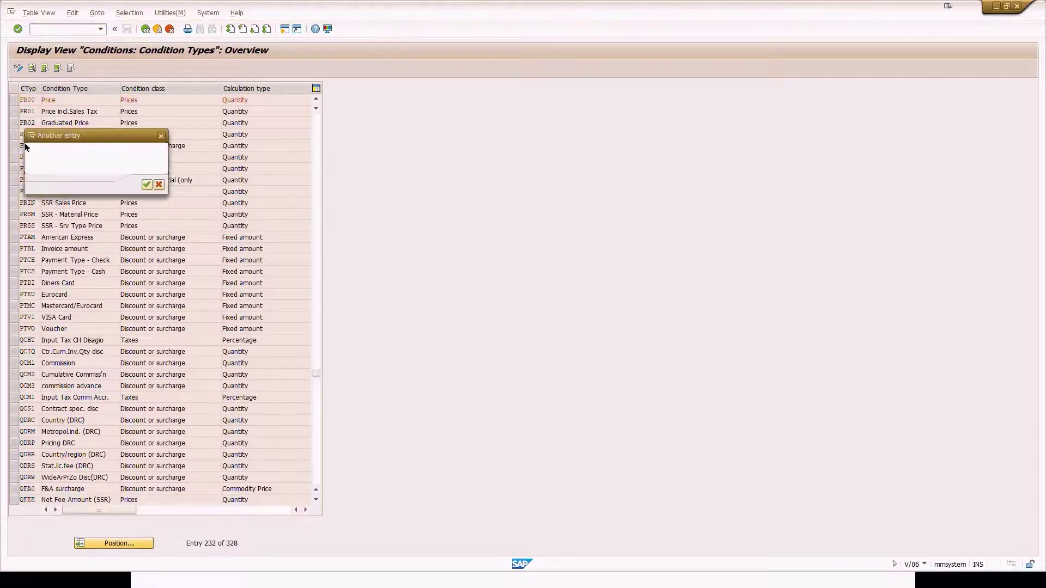
{"action": "type", "text": "u"}
{"action": "type", "text": "om"}
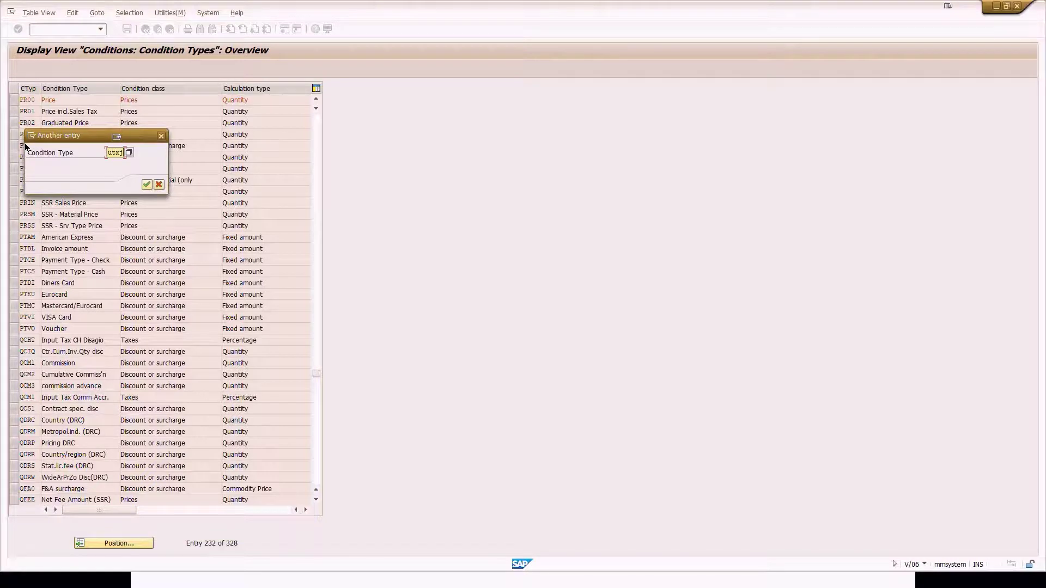
{"action": "key", "text": "Escape"}
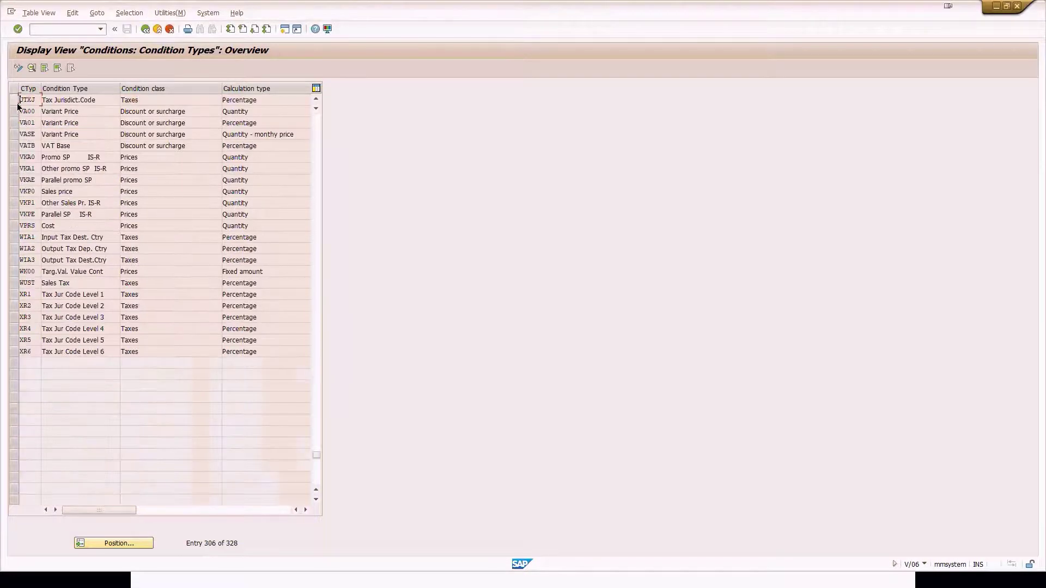
{"action": "left_click", "coordinate": [32, 67]}
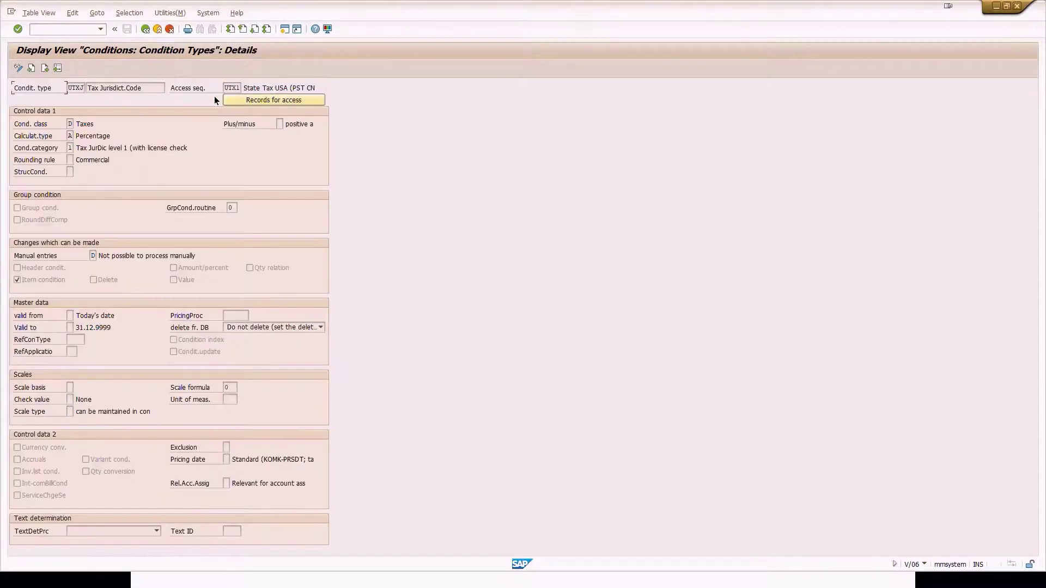
{"action": "left_click", "coordinate": [226, 88]}
{"action": "left_click", "coordinate": [240, 88]}
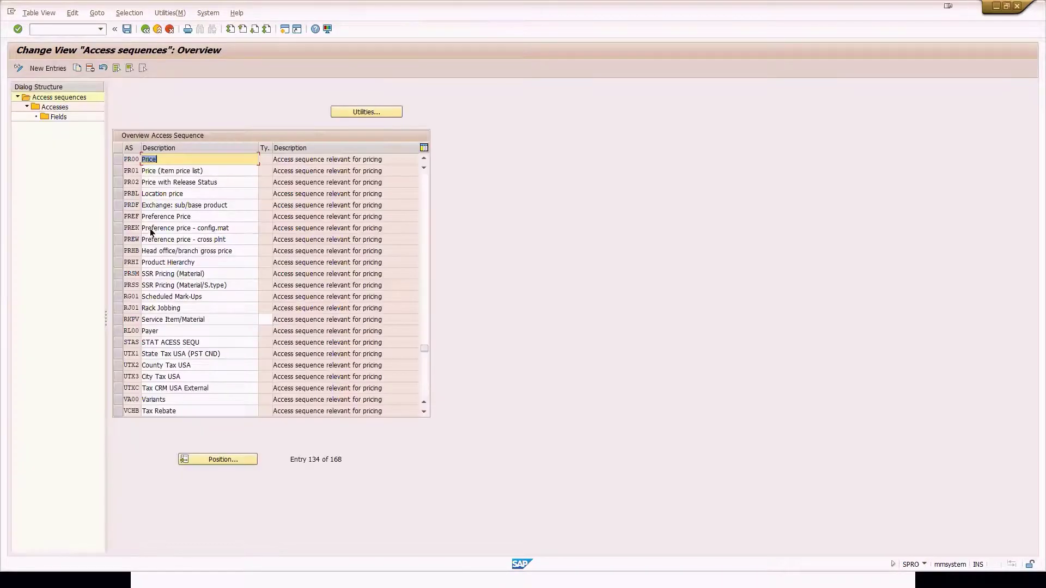
Display the accesses of access sequence UTX1, State Tax USA, and examine the description of each condition table.
{"action": "left_click", "coordinate": [119, 354]}
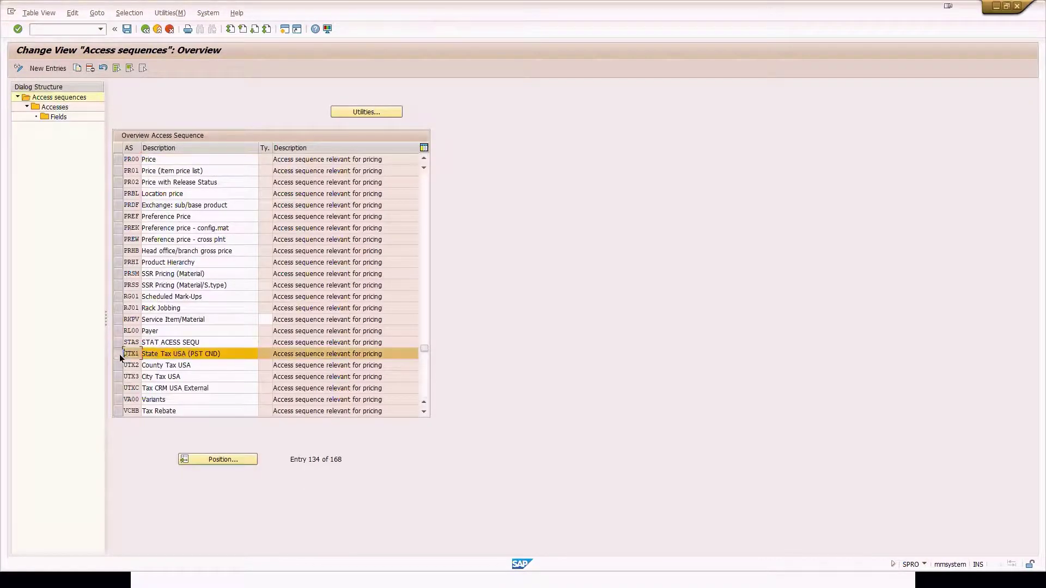
{"action": "double_click", "coordinate": [60, 107]}
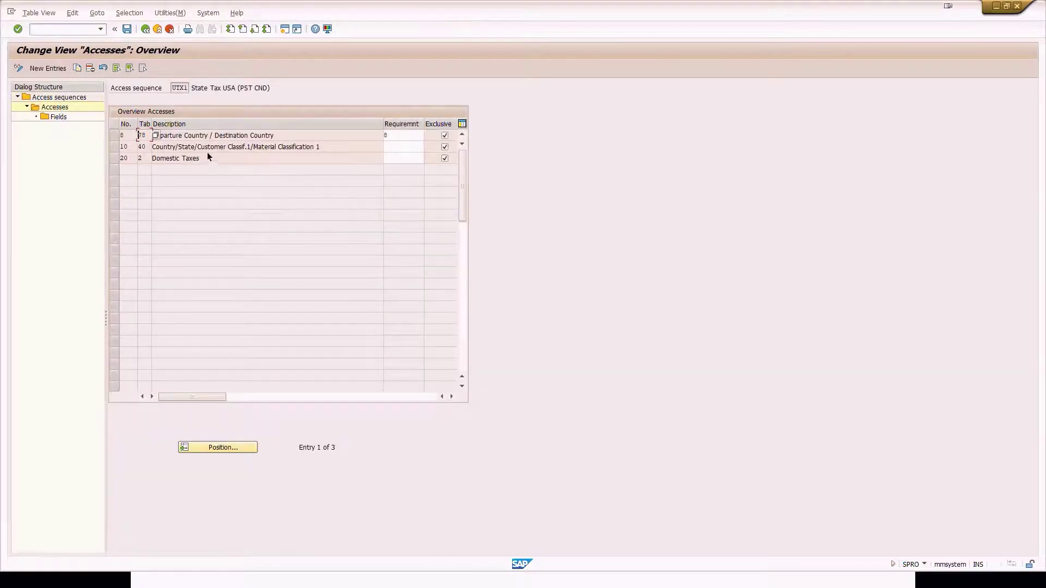
{"action": "left_click", "coordinate": [217, 138]}
{"action": "left_click_drag", "start_coordinate": [283, 139], "coordinate": [152, 136]}
{"action": "left_click", "coordinate": [154, 135]}
{"action": "left_click_drag", "start_coordinate": [355, 150], "coordinate": [258, 155]}
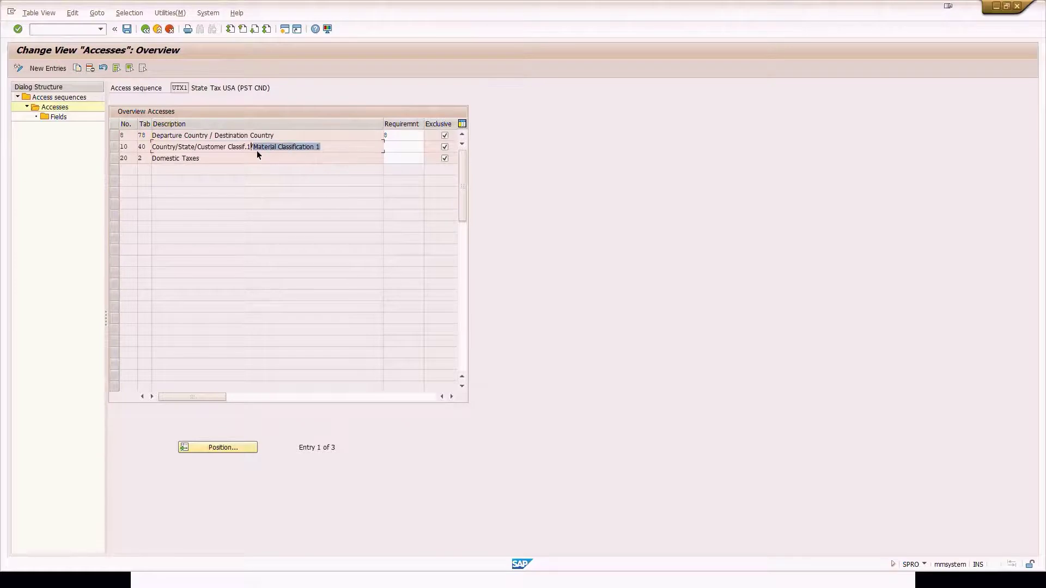
{"action": "left_click", "coordinate": [180, 145]}
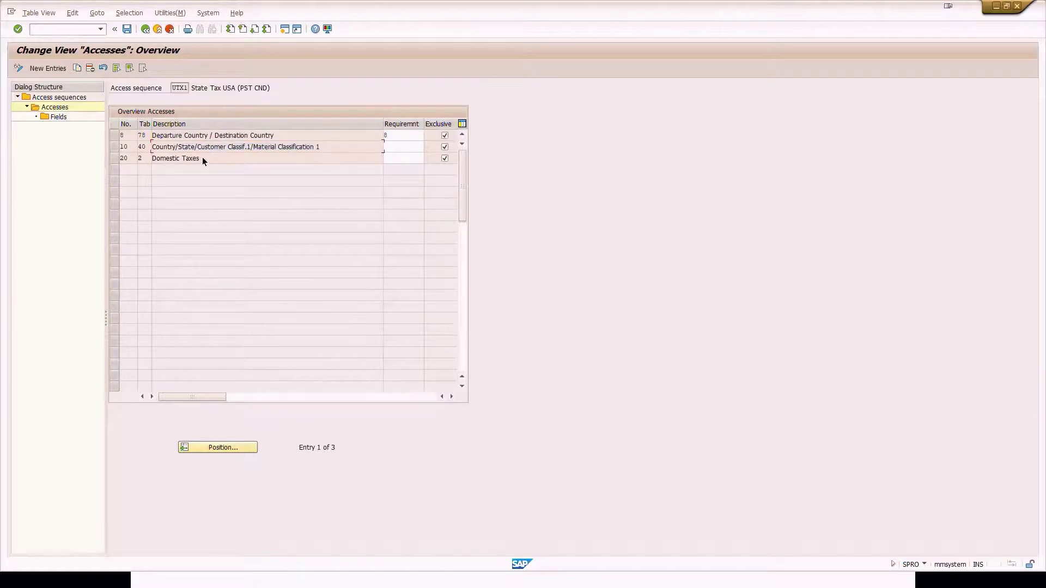
{"action": "left_click", "coordinate": [154, 158]}
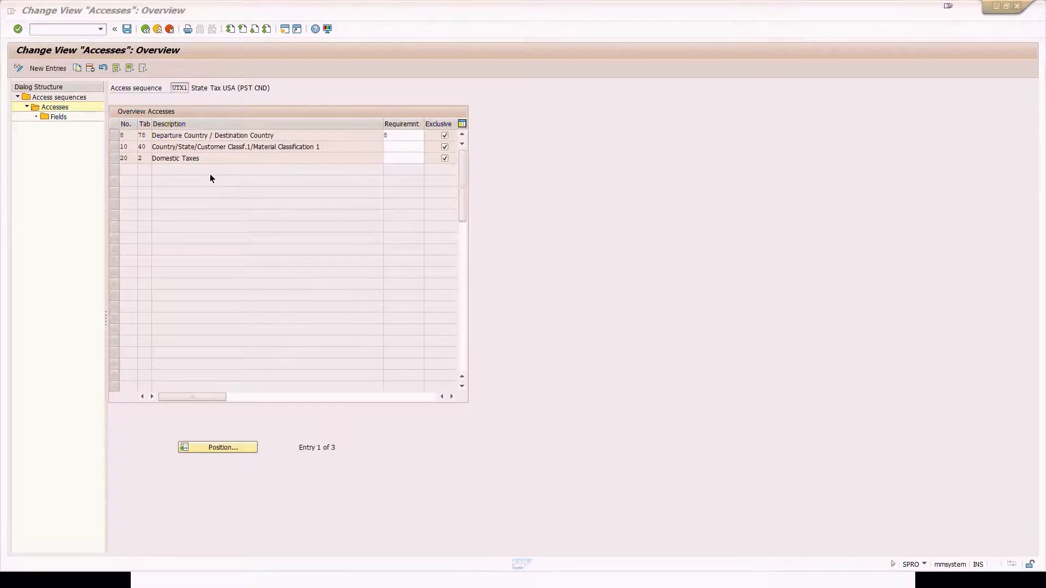
Return from the PR00 condition record to the pricing analysis, expand UTXJ and display the details of access 08.
{"action": "key", "text": "alt+Tab"}
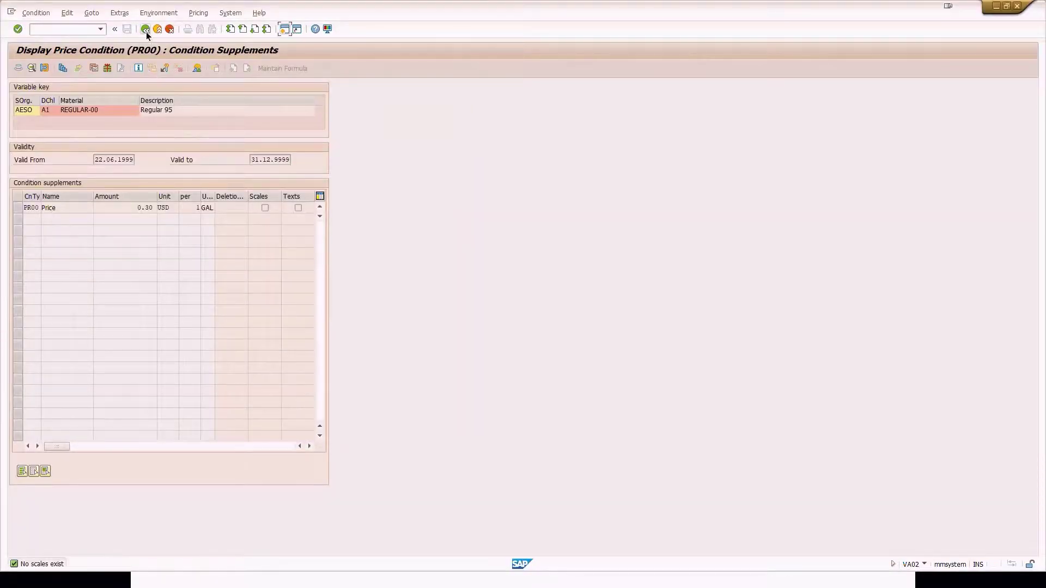
{"action": "key", "text": "F3"}
{"action": "scroll", "coordinate": [67, 382], "scroll_direction": "down", "scroll_amount": 2}
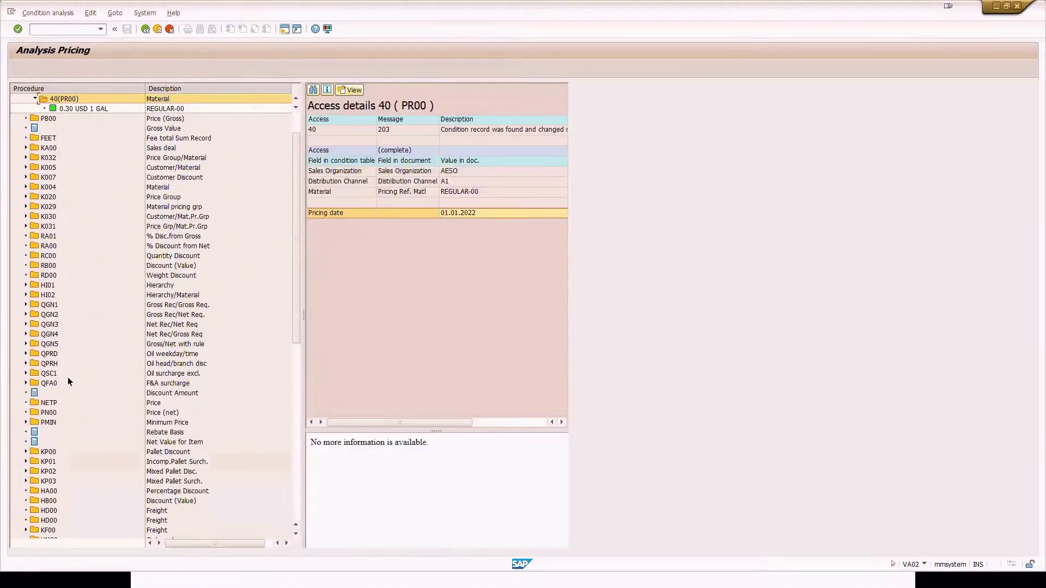
{"action": "scroll", "coordinate": [67, 364], "scroll_direction": "down", "scroll_amount": 9}
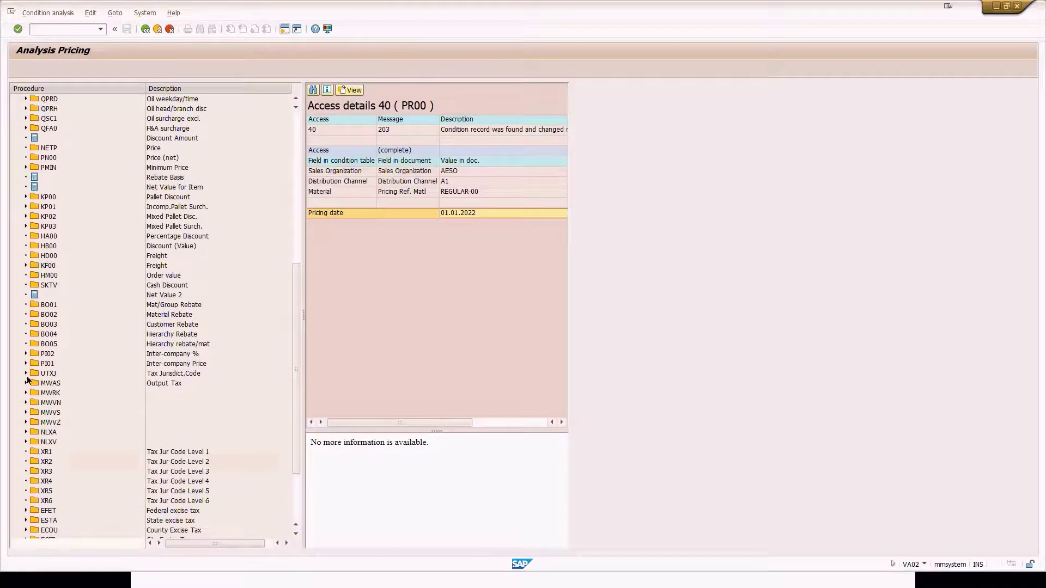
{"action": "left_click", "coordinate": [25, 374]}
{"action": "left_click", "coordinate": [45, 382]}
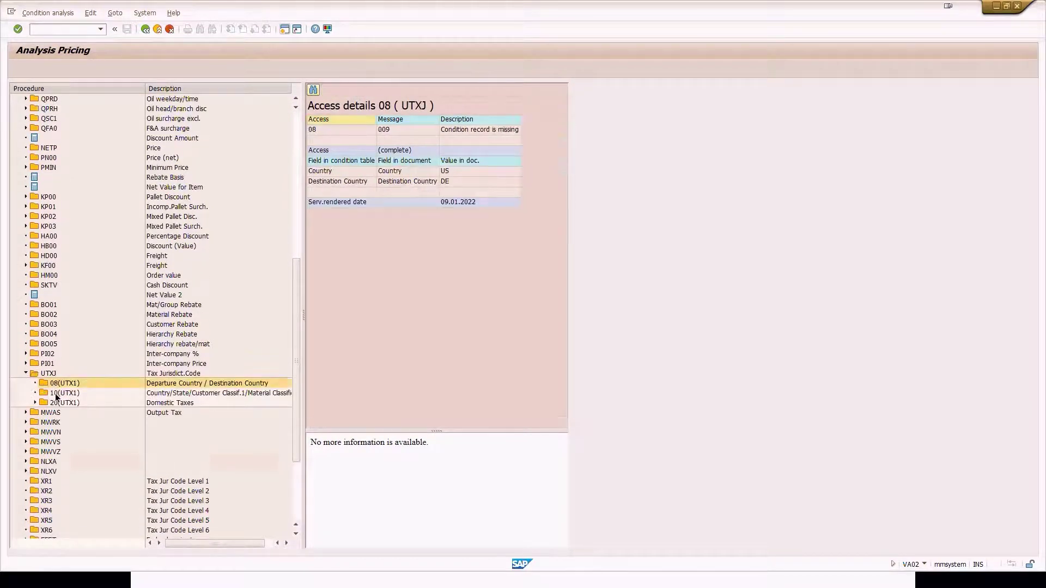
Display the Domestic Taxes condition record of UTXJ access 20, close it and return to the UTX1 accesses overview.
{"action": "left_click", "coordinate": [35, 403]}
{"action": "left_click", "coordinate": [58, 403]}
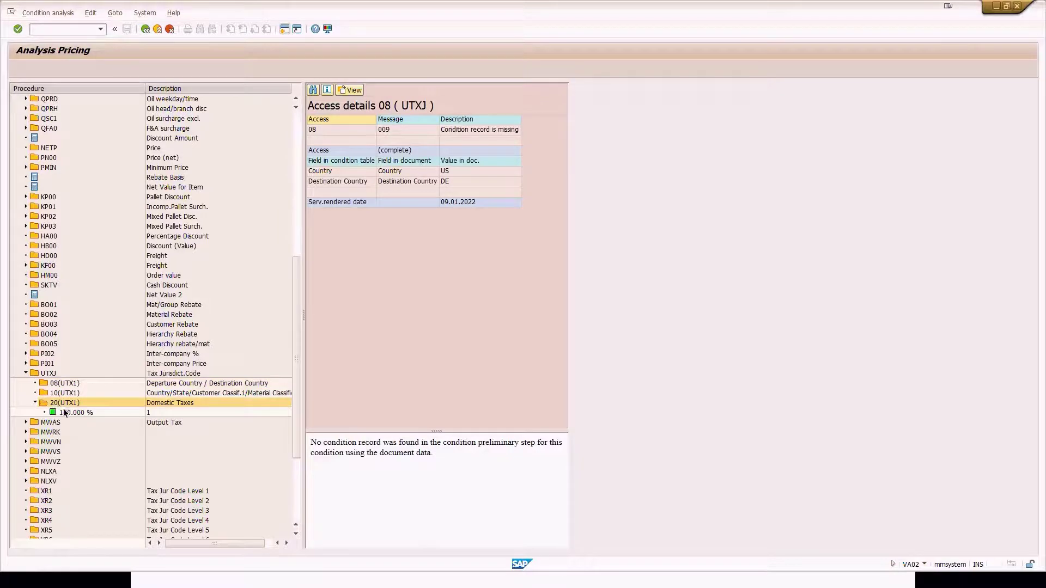
{"action": "double_click", "coordinate": [66, 412]}
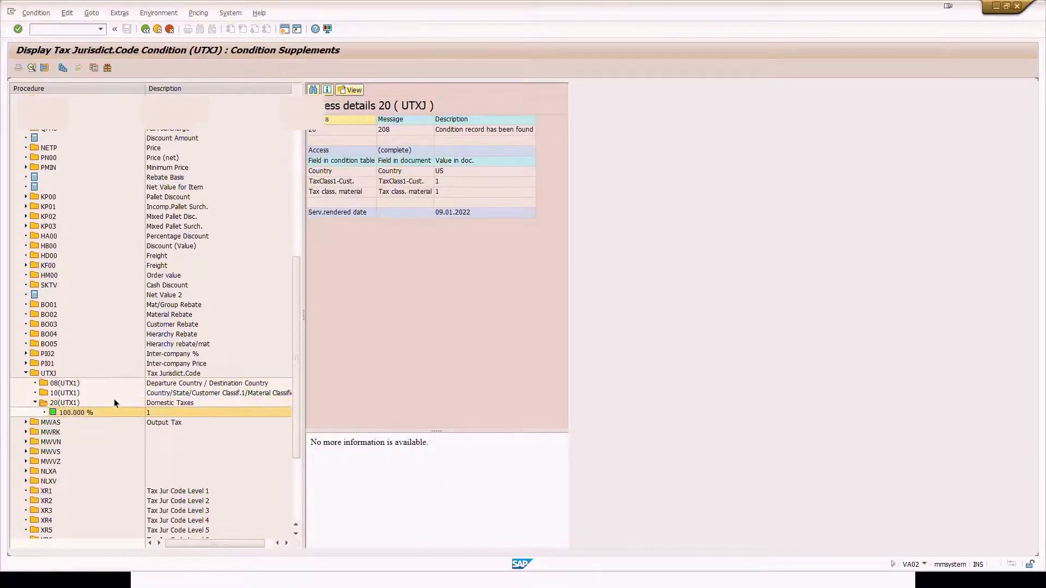
{"action": "left_click", "coordinate": [145, 29]}
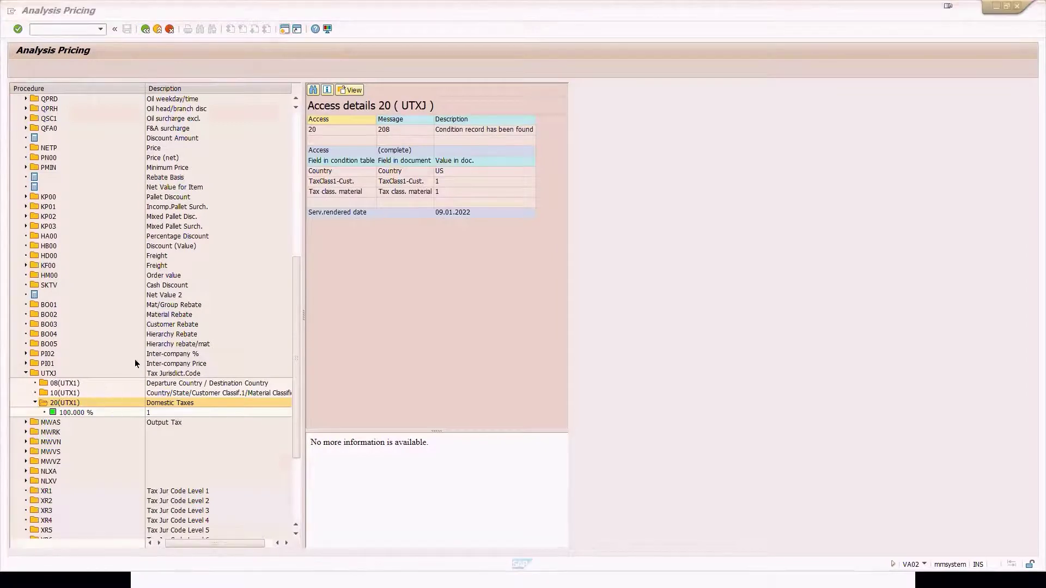
{"action": "key", "text": "alt+Tab"}
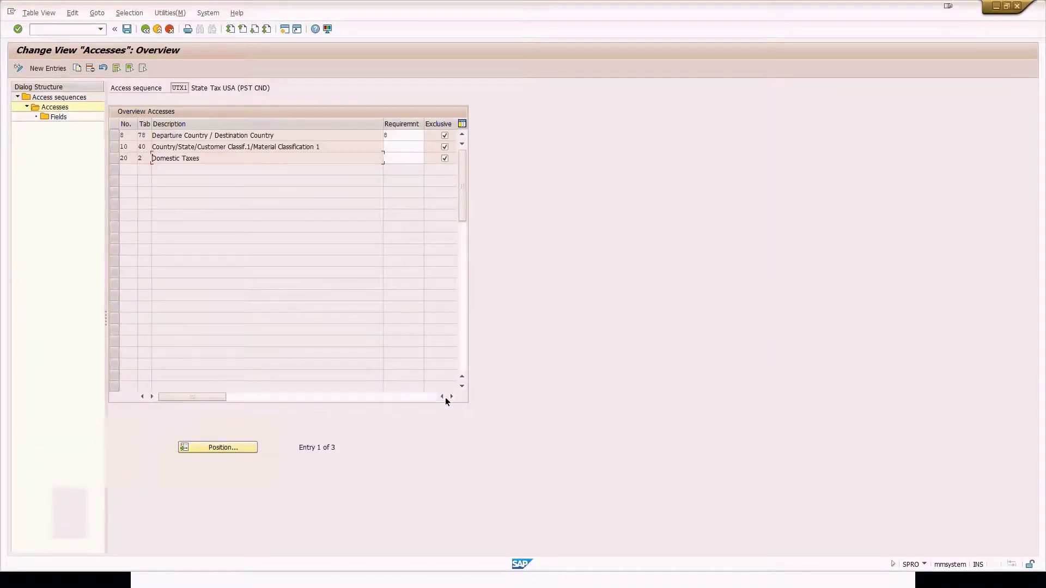
Examine the requirement and exclusive settings of accesses 8, 10 and 20 in access sequence UTX1.
{"action": "left_click", "coordinate": [452, 398]}
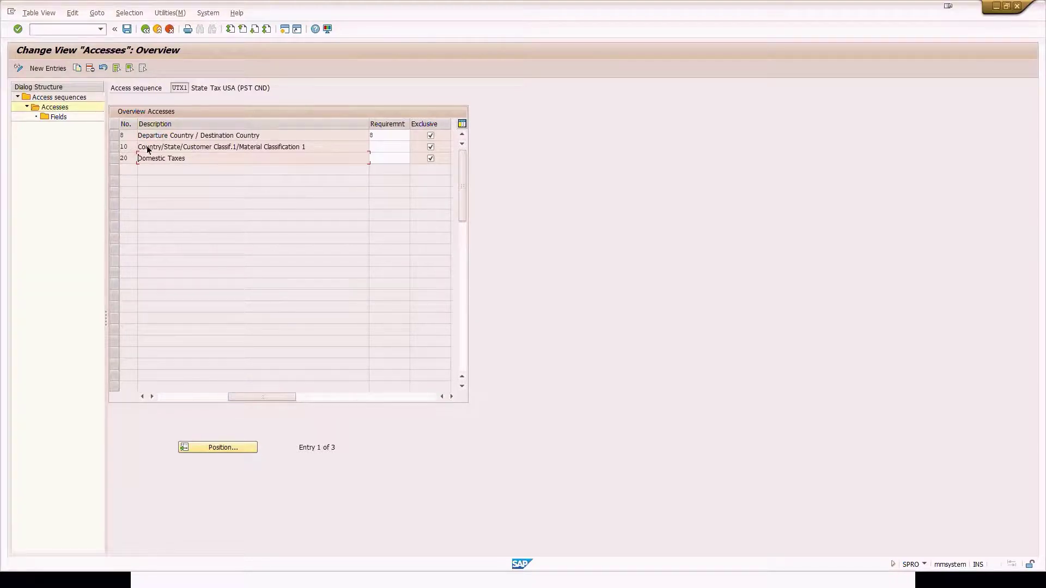
{"action": "left_click", "coordinate": [115, 135]}
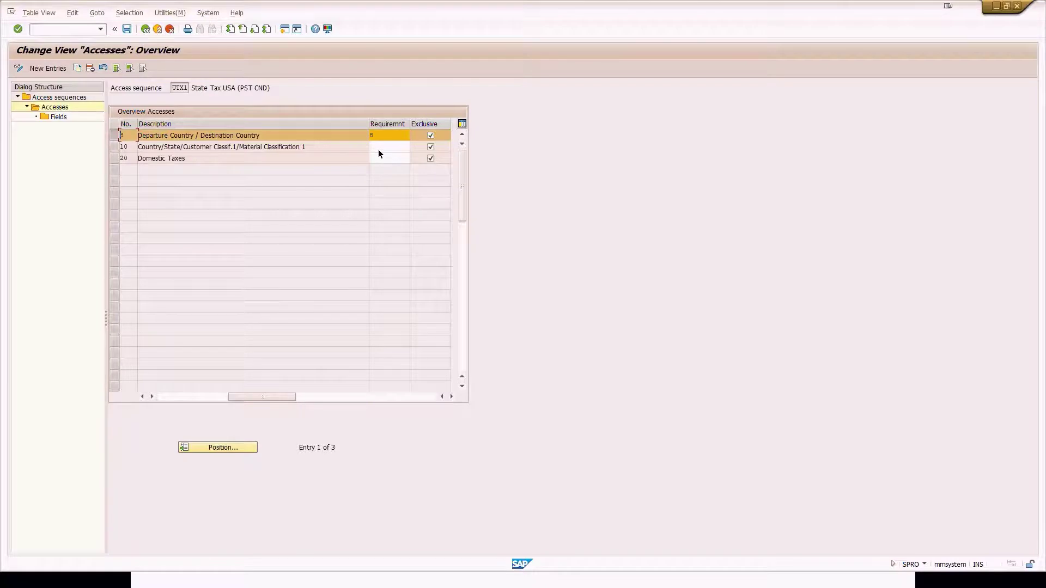
{"action": "left_click", "coordinate": [113, 138]}
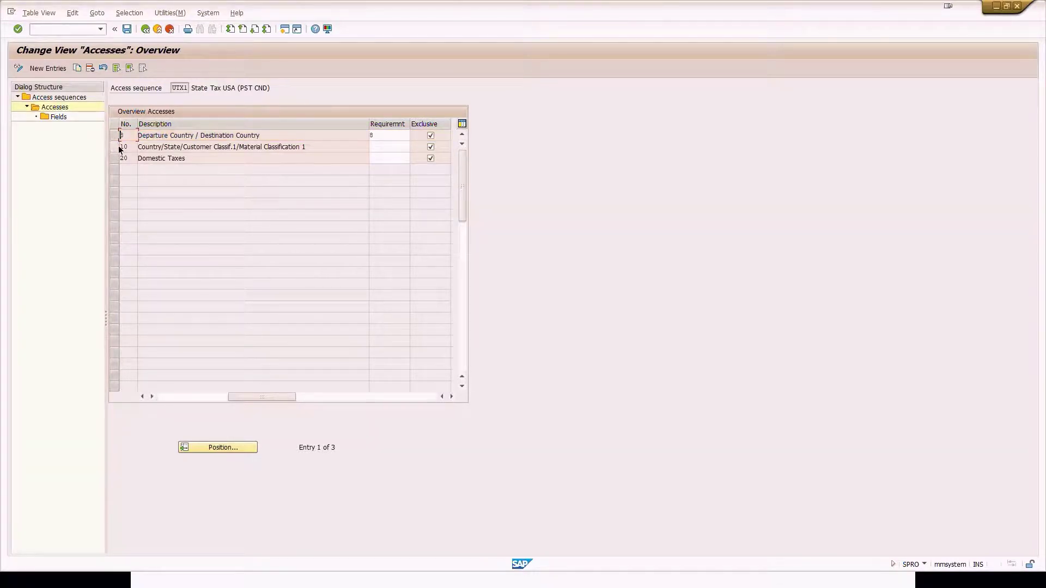
{"action": "left_click", "coordinate": [115, 147]}
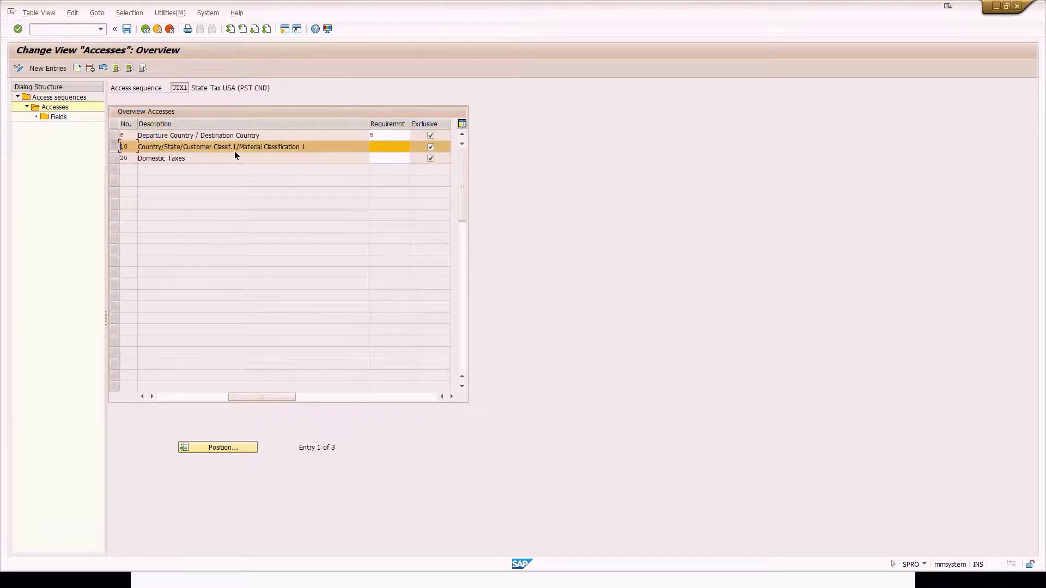
{"action": "left_click", "coordinate": [115, 148]}
{"action": "left_click", "coordinate": [115, 159]}
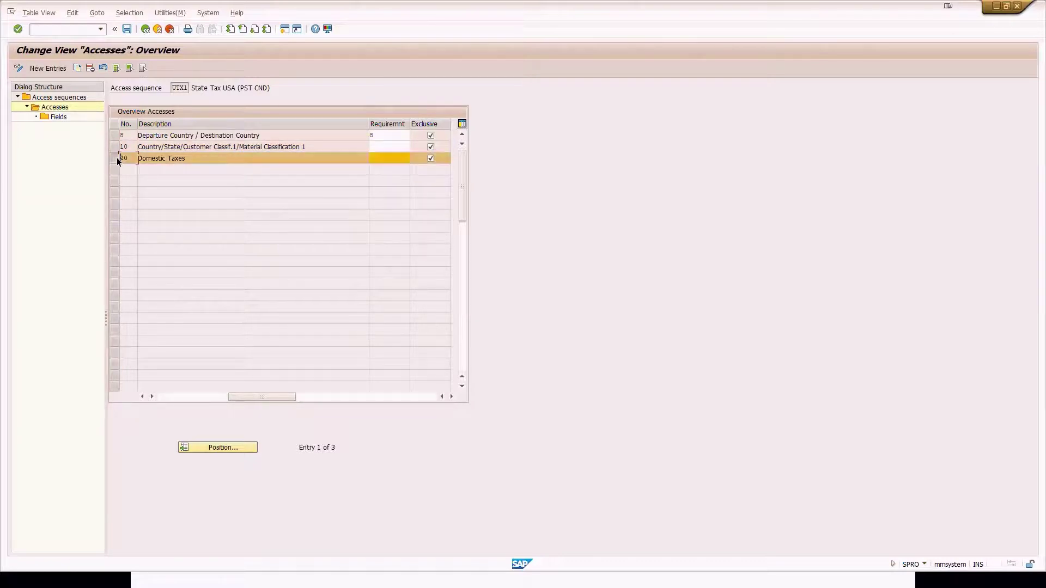
{"action": "left_click", "coordinate": [115, 159]}
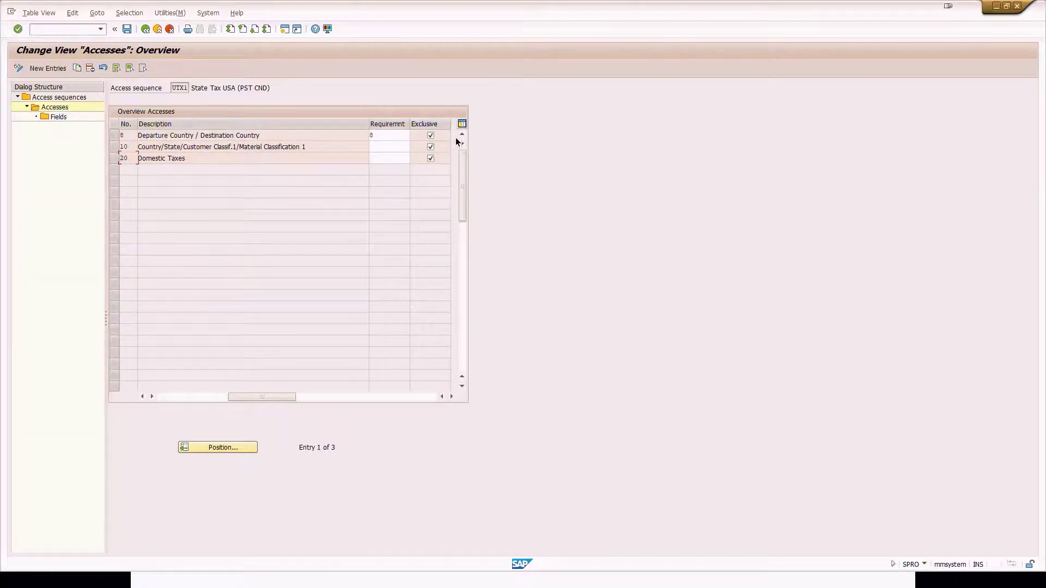
Leave the access sequences, return to the implementation guide and open the Display Condition Tables activity under Define Condition Tables.
{"action": "left_click", "coordinate": [145, 29]}
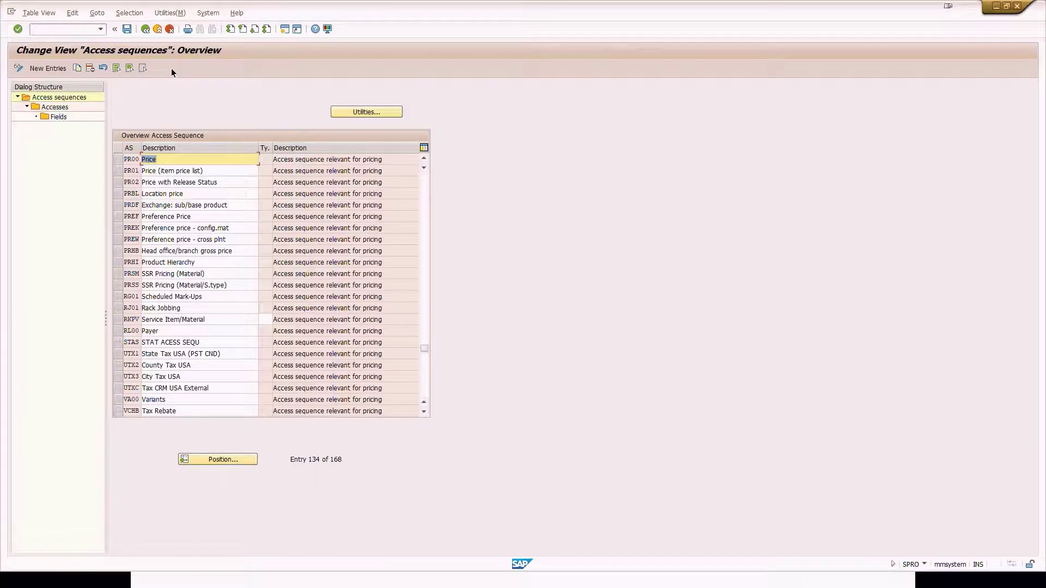
{"action": "left_click", "coordinate": [144, 32]}
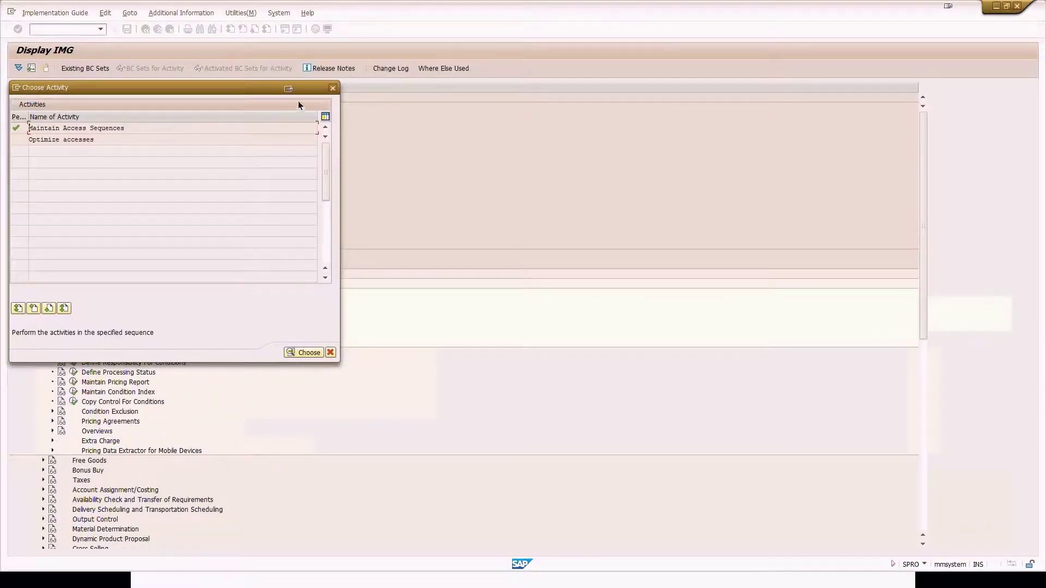
{"action": "left_click", "coordinate": [332, 88]}
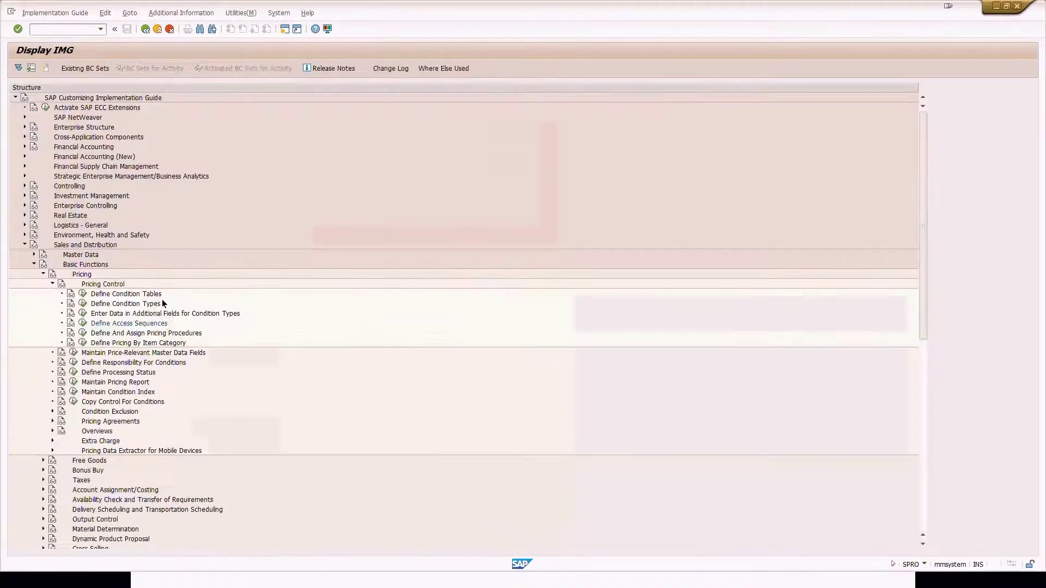
{"action": "left_click", "coordinate": [82, 294]}
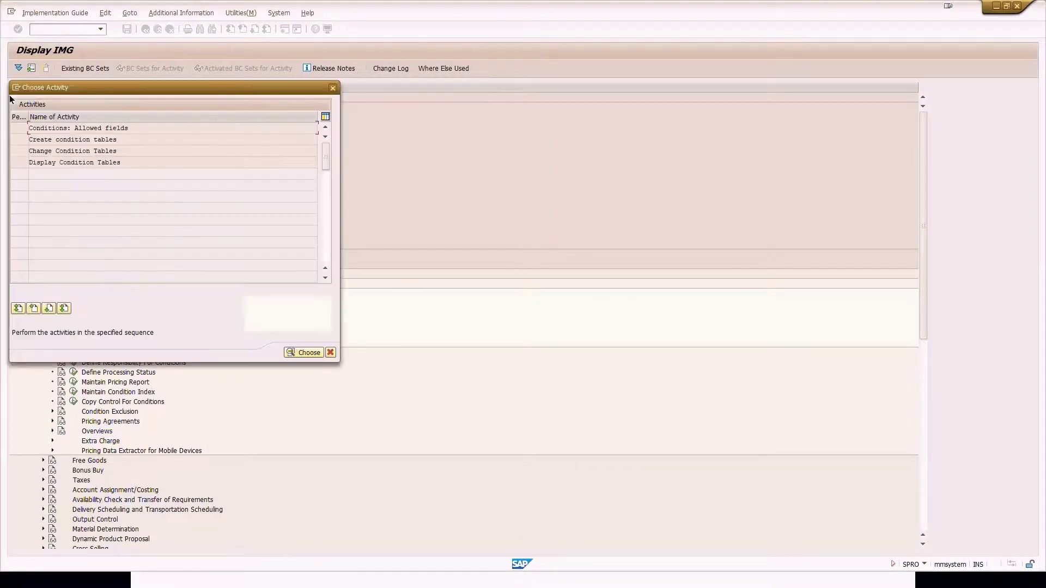
{"action": "double_click", "coordinate": [97, 164]}
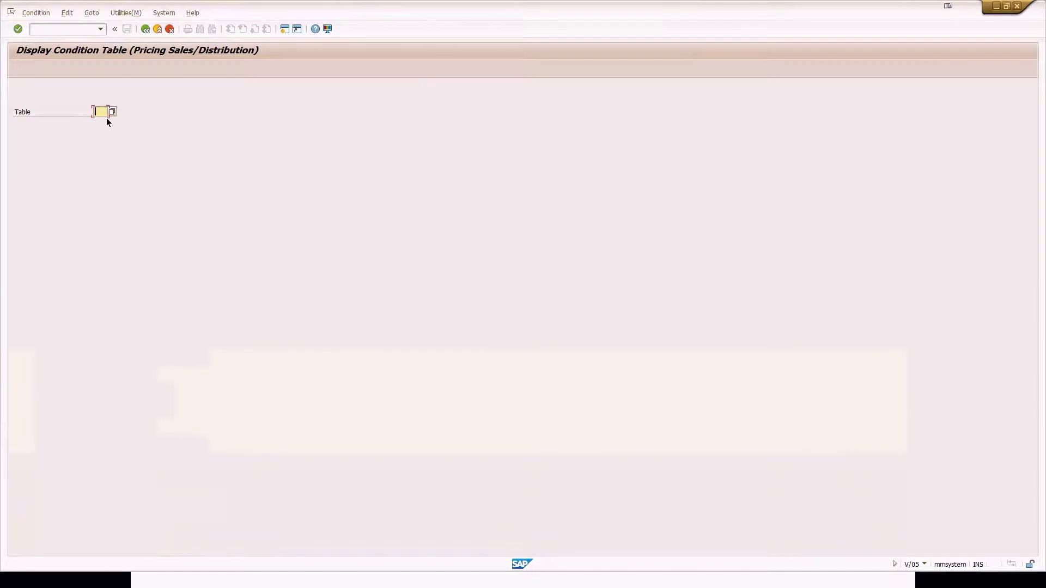
Look through the list of available condition tables, choose table 004 Material and display its selected fields.
{"action": "left_click", "coordinate": [112, 112]}
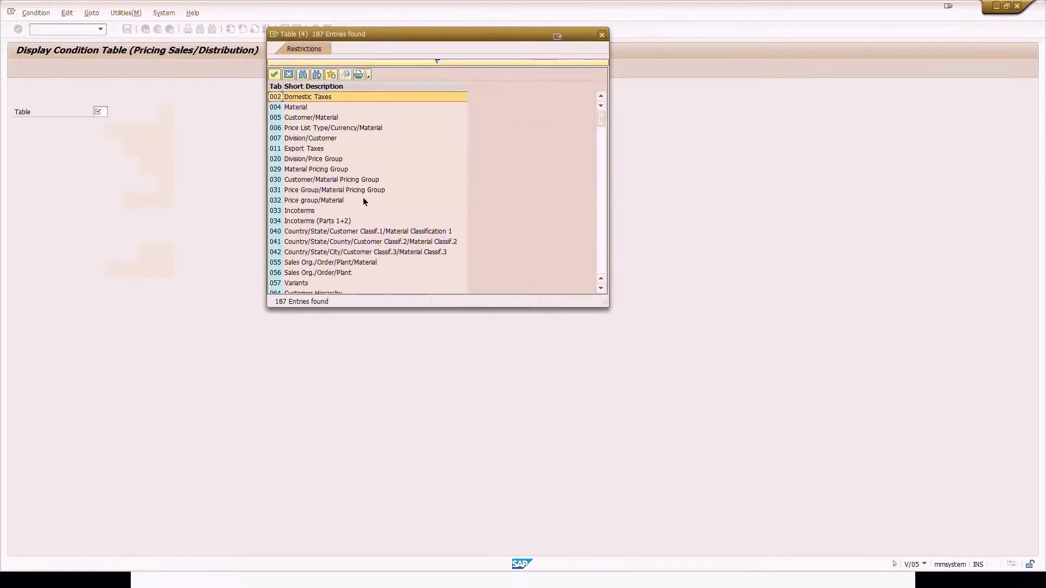
{"action": "scroll", "coordinate": [355, 202], "scroll_direction": "down", "scroll_amount": 20}
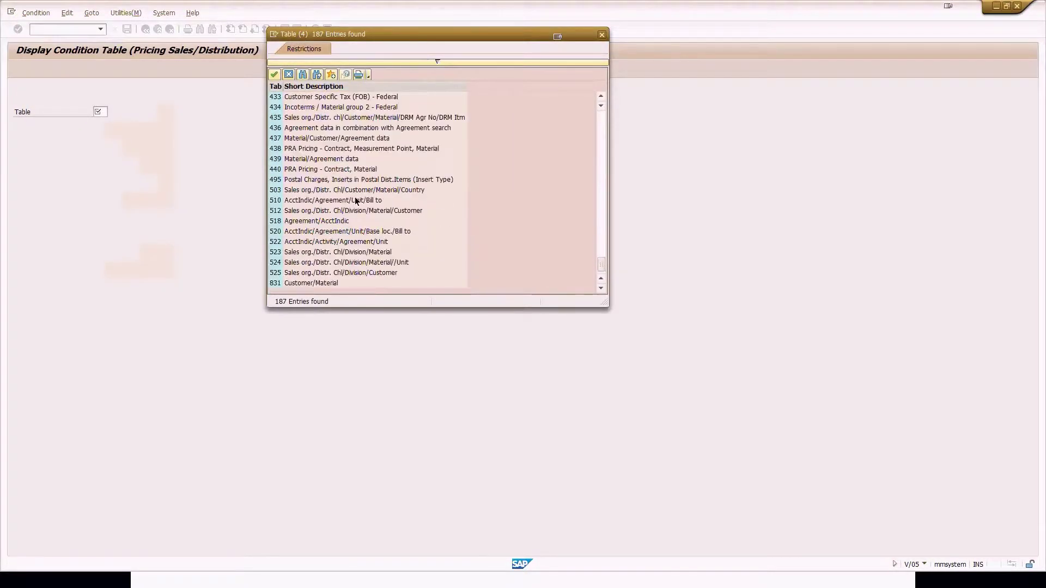
{"action": "scroll", "coordinate": [355, 200], "scroll_direction": "up", "scroll_amount": 20}
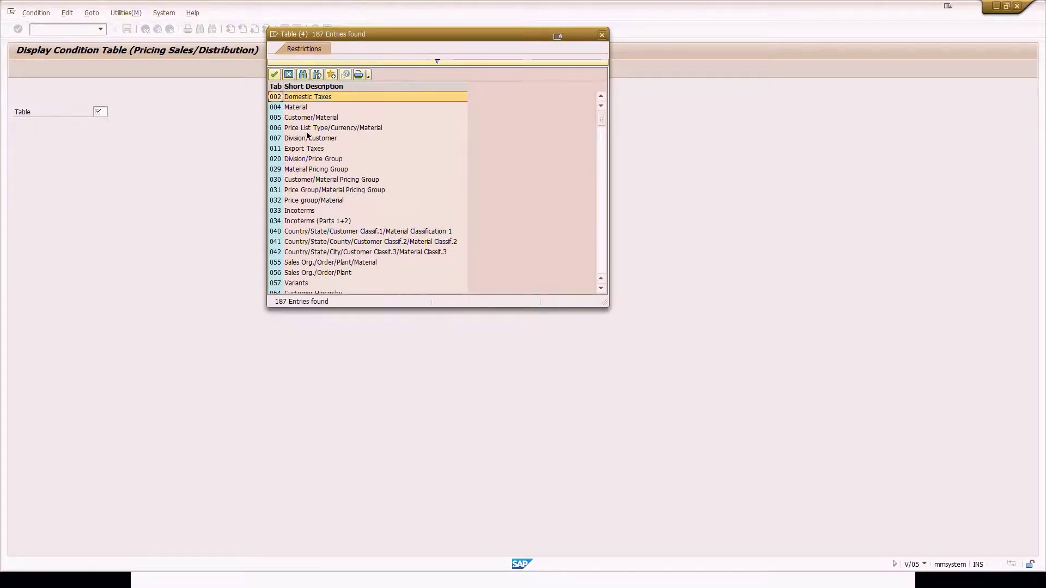
{"action": "double_click", "coordinate": [303, 109]}
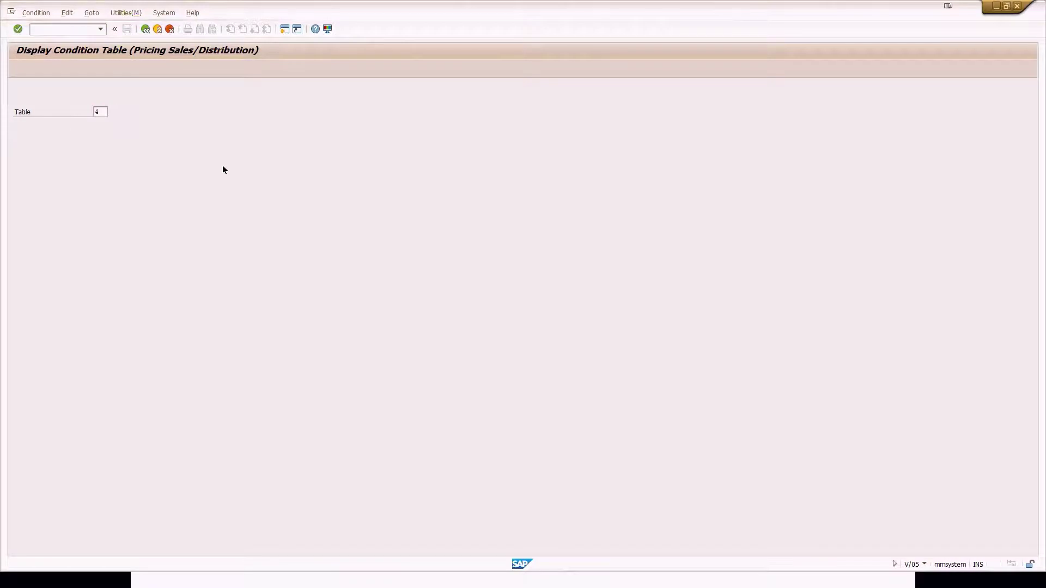
{"action": "key", "text": "Return"}
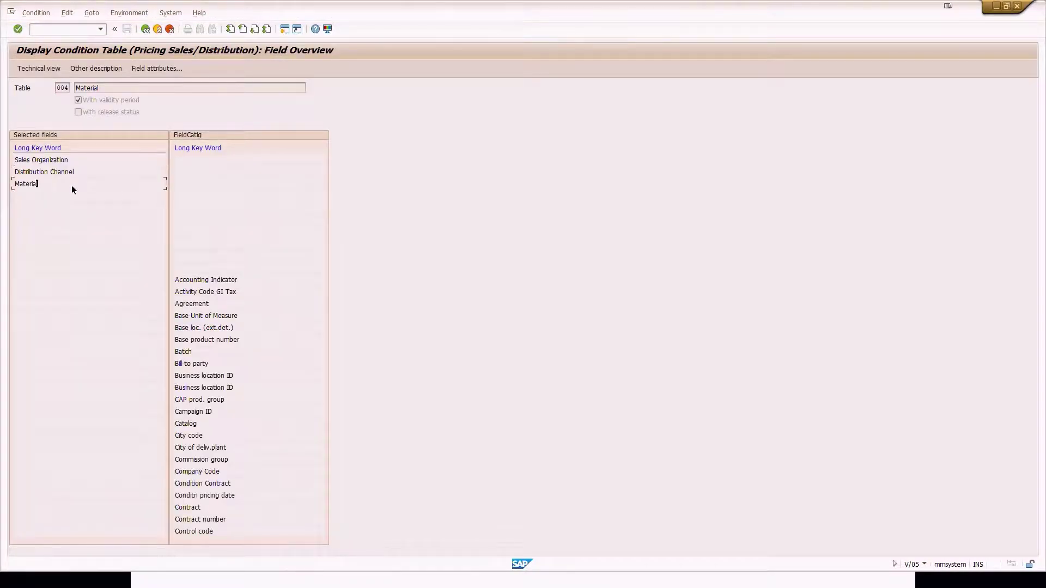
Switch to the pricing analysis and examine the document fields and values checked in PR00 access 10, Customer/Material.
{"action": "key", "text": "alt+Tab"}
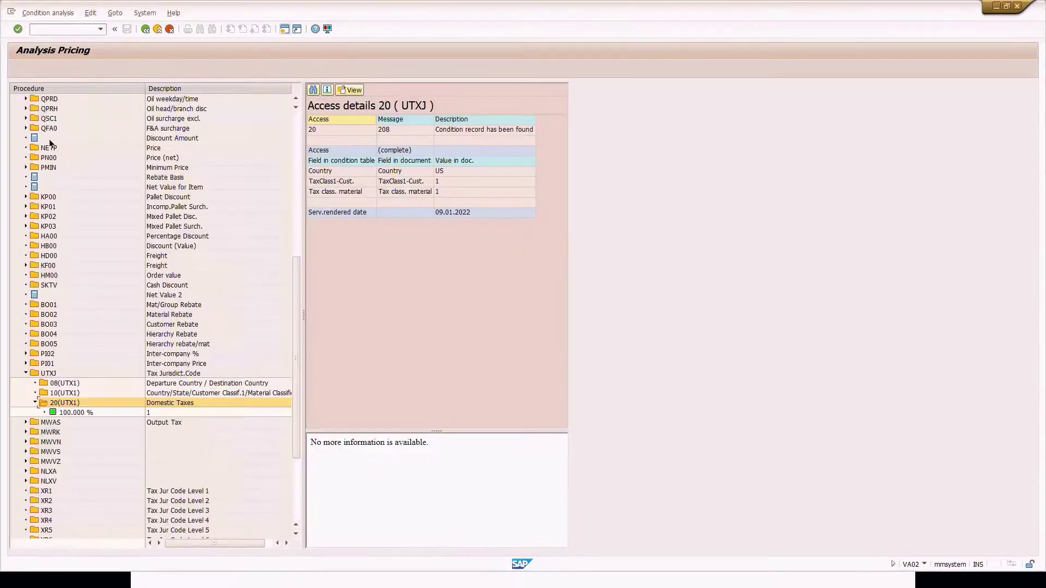
{"action": "left_click_drag", "start_coordinate": [296, 336], "coordinate": [296, 169]}
{"action": "left_click", "coordinate": [56, 118]}
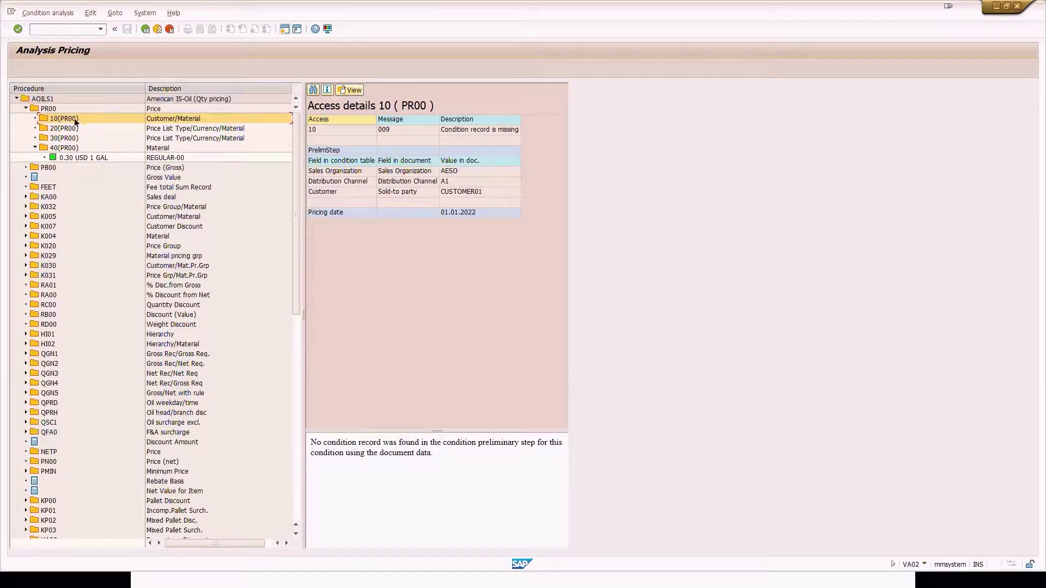
{"action": "left_click", "coordinate": [460, 170]}
{"action": "left_click", "coordinate": [462, 182]}
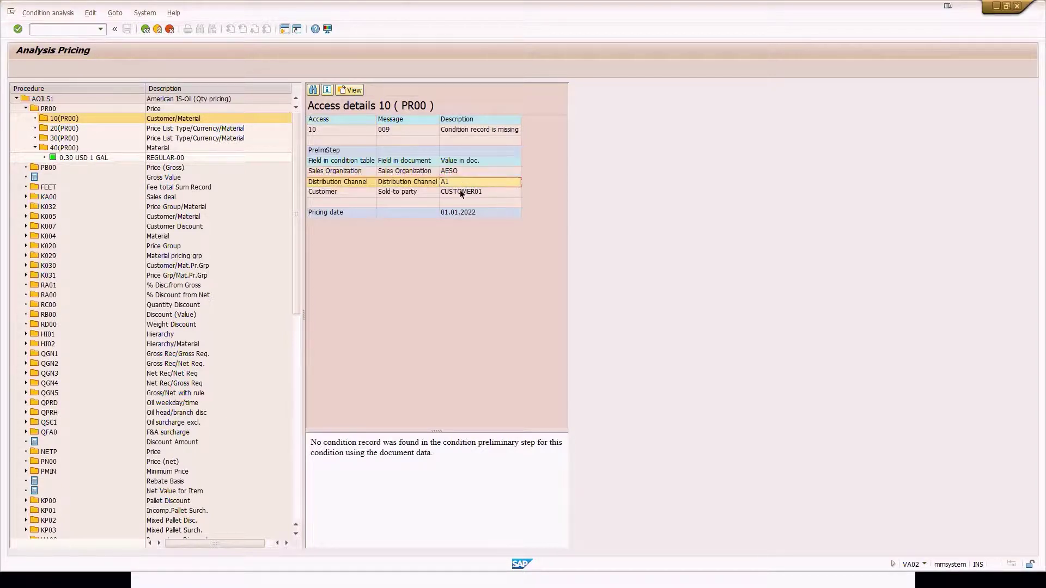
{"action": "left_click", "coordinate": [458, 194]}
{"action": "left_click", "coordinate": [417, 171]}
{"action": "left_click", "coordinate": [416, 184]}
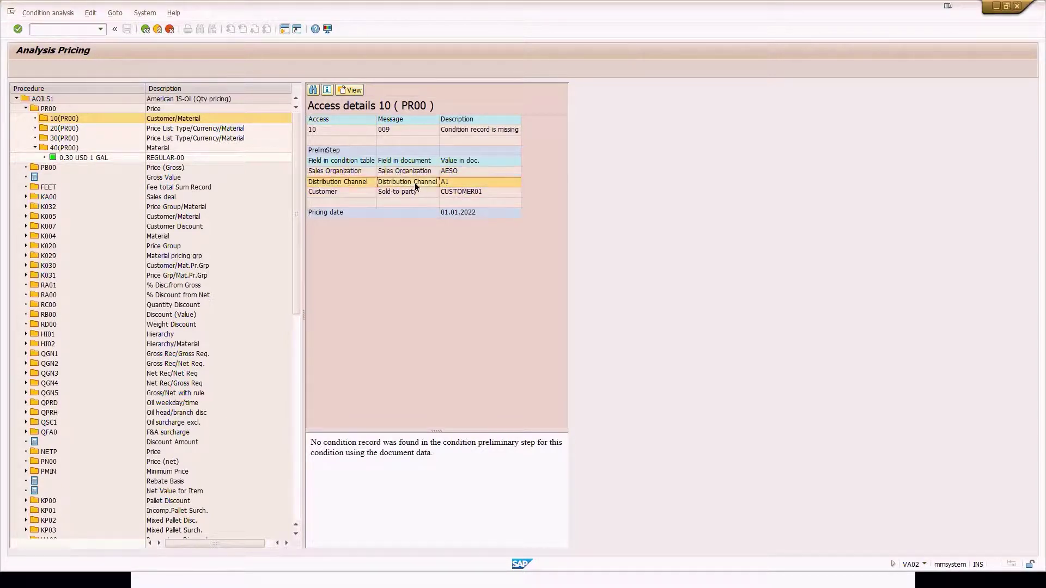
{"action": "left_click", "coordinate": [414, 192]}
{"action": "double_click", "coordinate": [84, 157]}
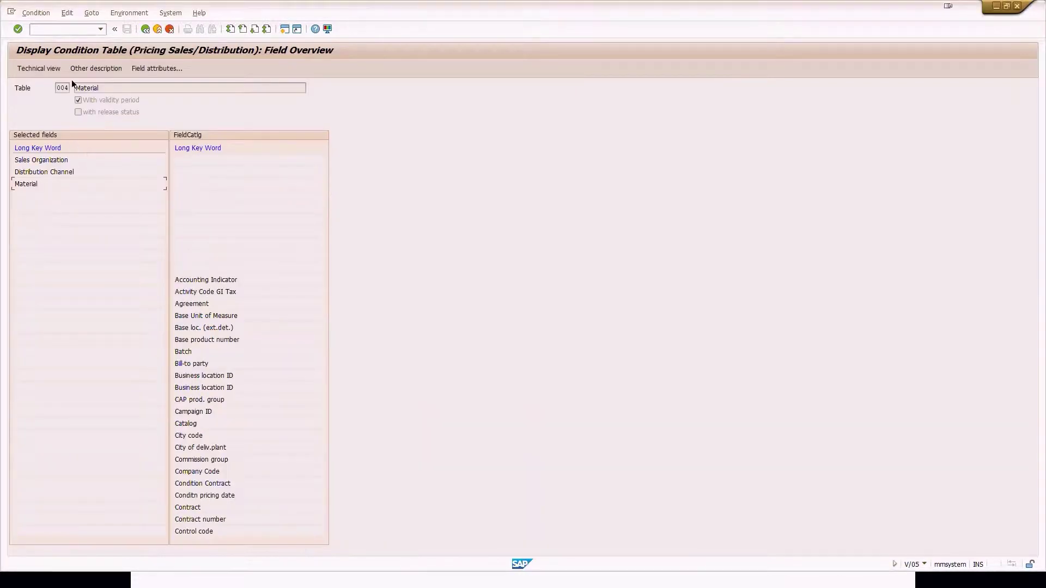
Display the selected fields of condition table 5, Customer/Material, and compare them with PR00 access 10 in the pricing analysis.
{"action": "left_click", "coordinate": [90, 90]}
{"action": "left_click", "coordinate": [146, 31]}
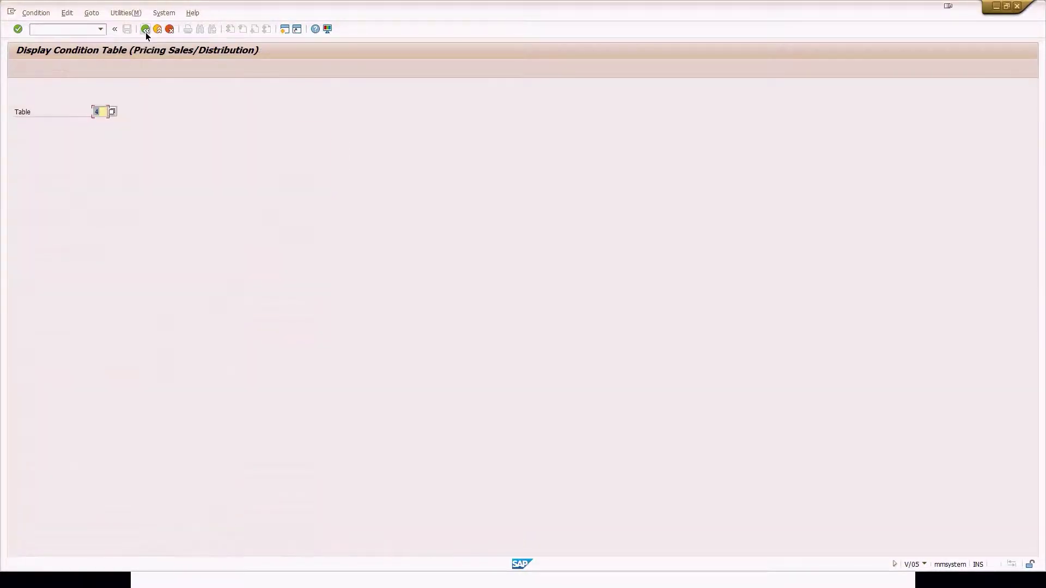
{"action": "type", "text": "5"}
{"action": "key", "text": "Return"}
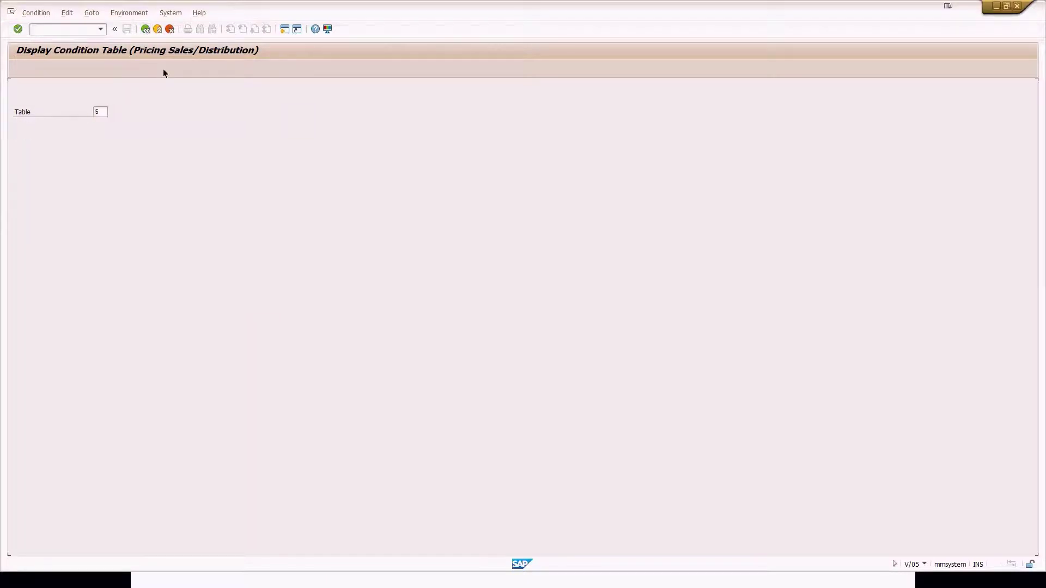
{"action": "left_click", "coordinate": [132, 86]}
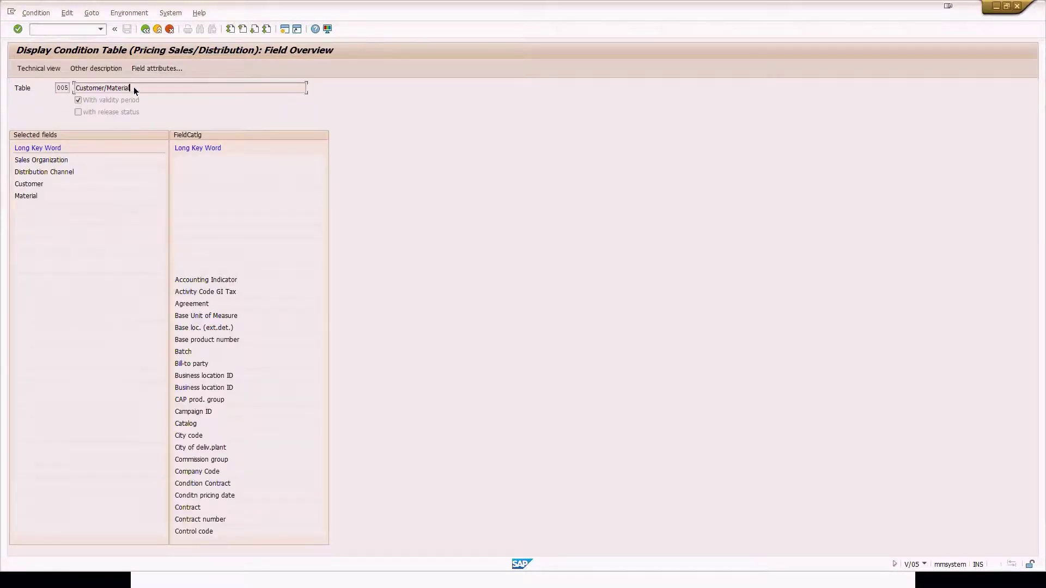
{"action": "key", "text": "Tab"}
{"action": "key", "text": "alt+Tab"}
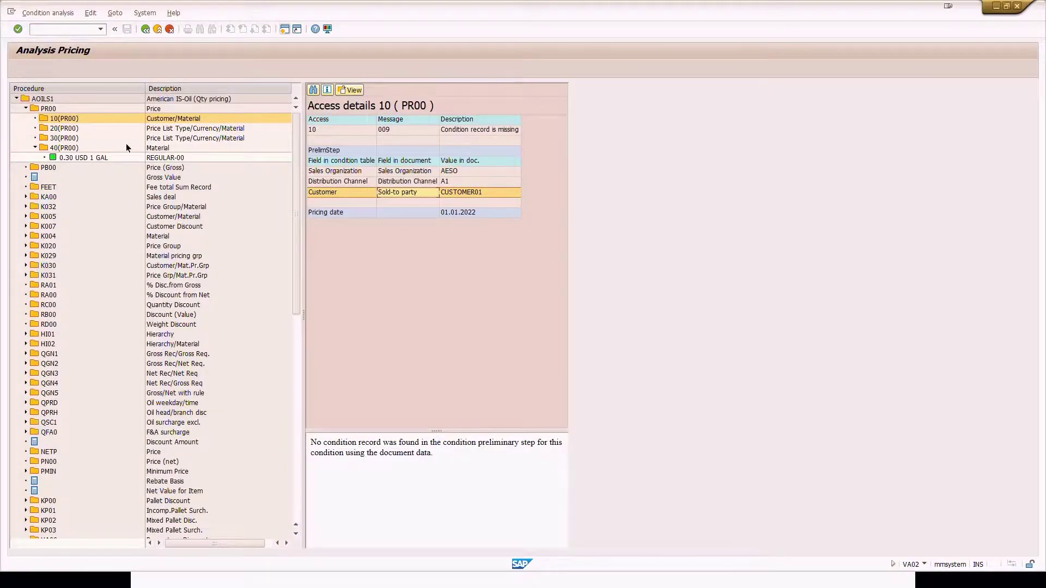
{"action": "key", "text": "alt+Tab"}
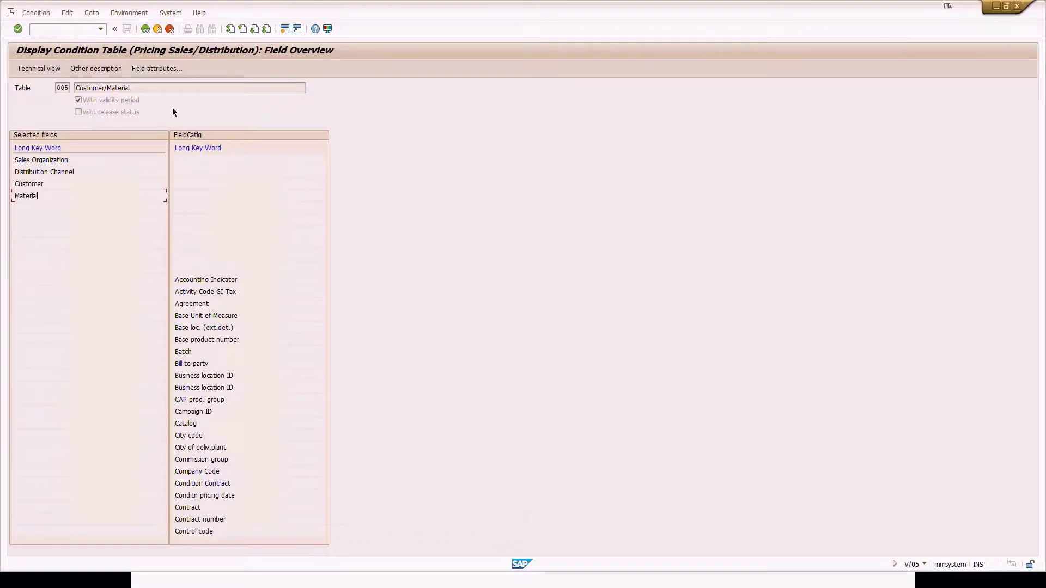
Return to the implementation guide, review the activities under Define And Assign Pricing Procedures and close the activity list.
{"action": "left_click", "coordinate": [145, 30]}
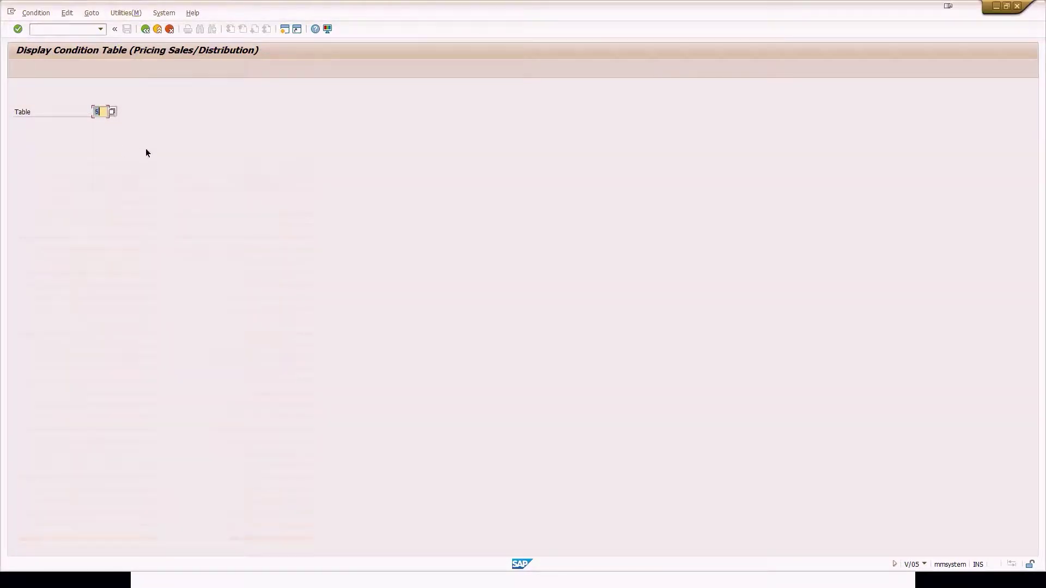
{"action": "left_click", "coordinate": [144, 29]}
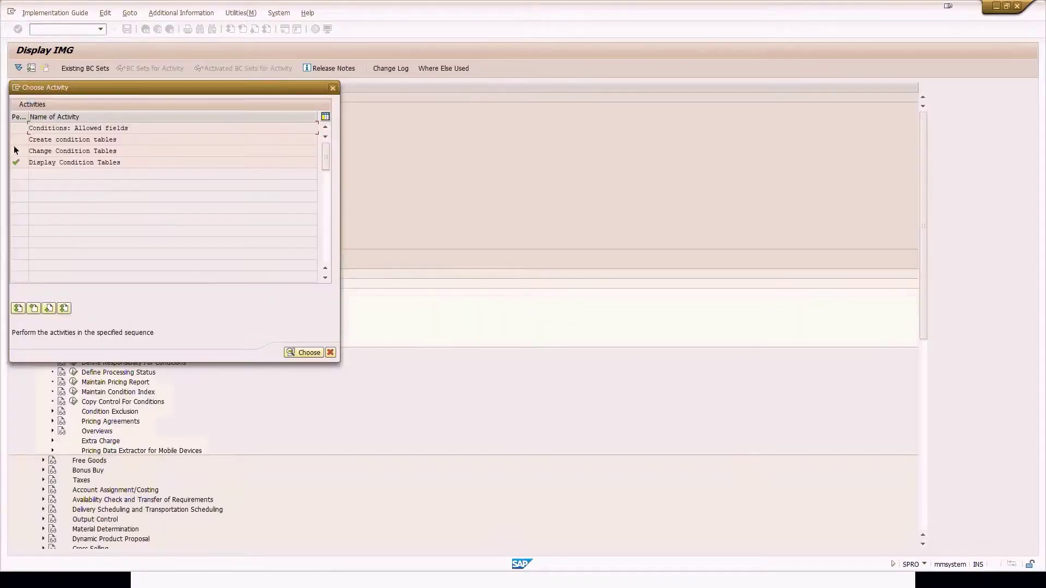
{"action": "left_click", "coordinate": [332, 88]}
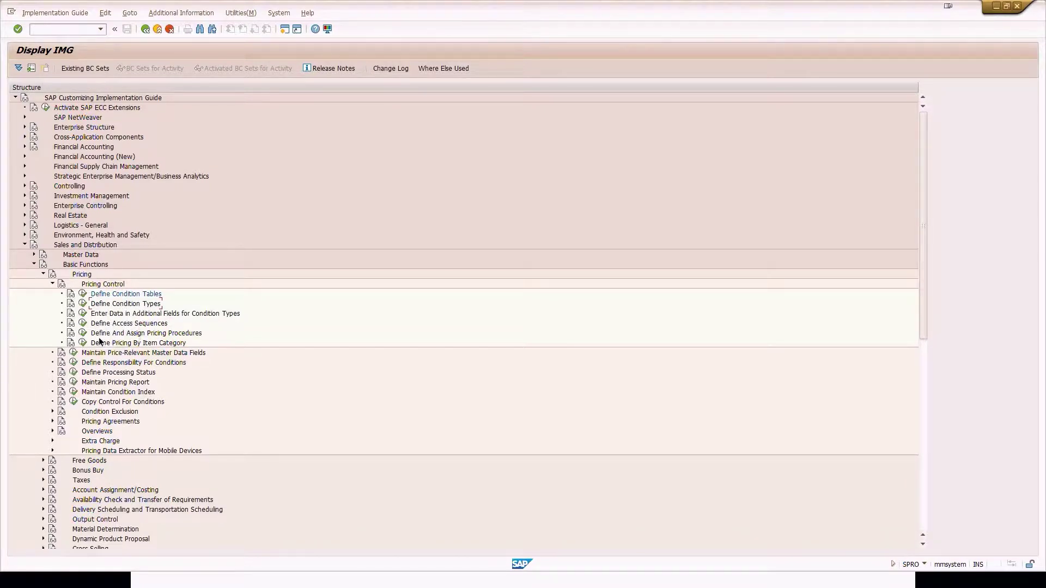
{"action": "left_click", "coordinate": [83, 333]}
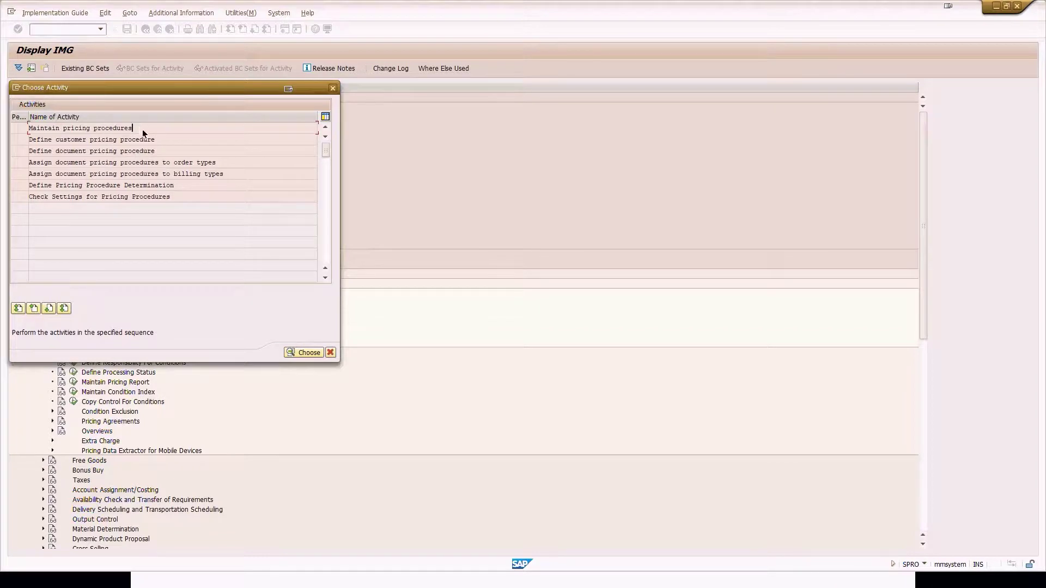
{"action": "left_click", "coordinate": [166, 153]}
{"action": "left_click", "coordinate": [178, 185]}
{"action": "left_click", "coordinate": [332, 88]}
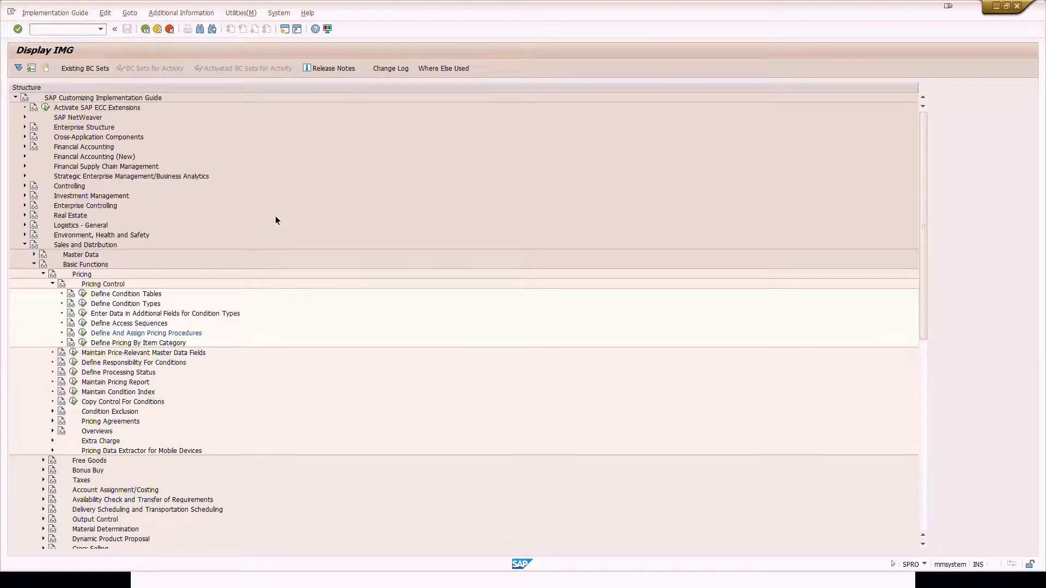
Review the pricing procedure outline in the Excel workbook, return to the pricing analysis and open the condition record under PR00 access 40.
{"action": "key", "text": "alt+Tab"}
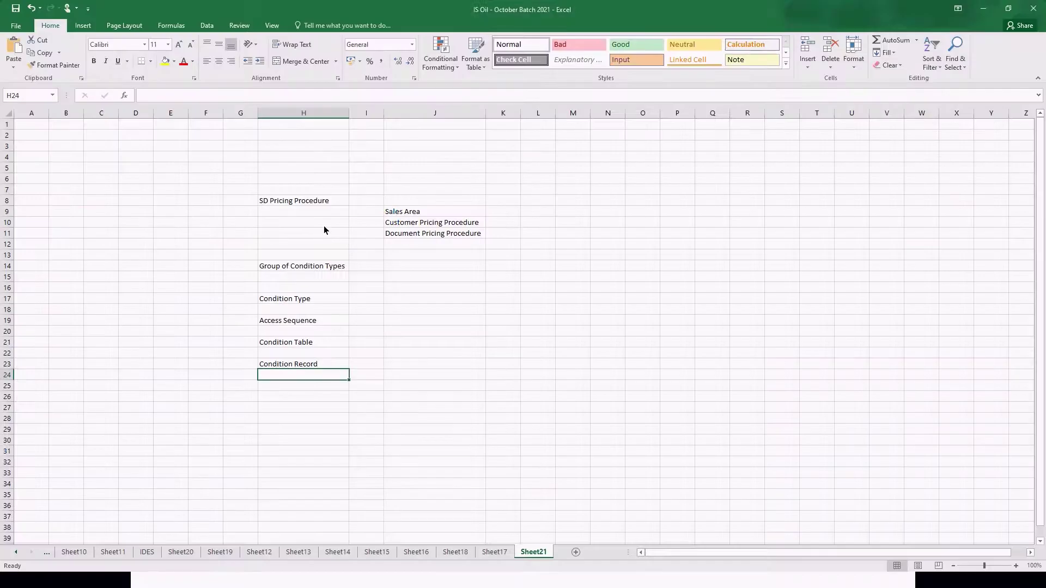
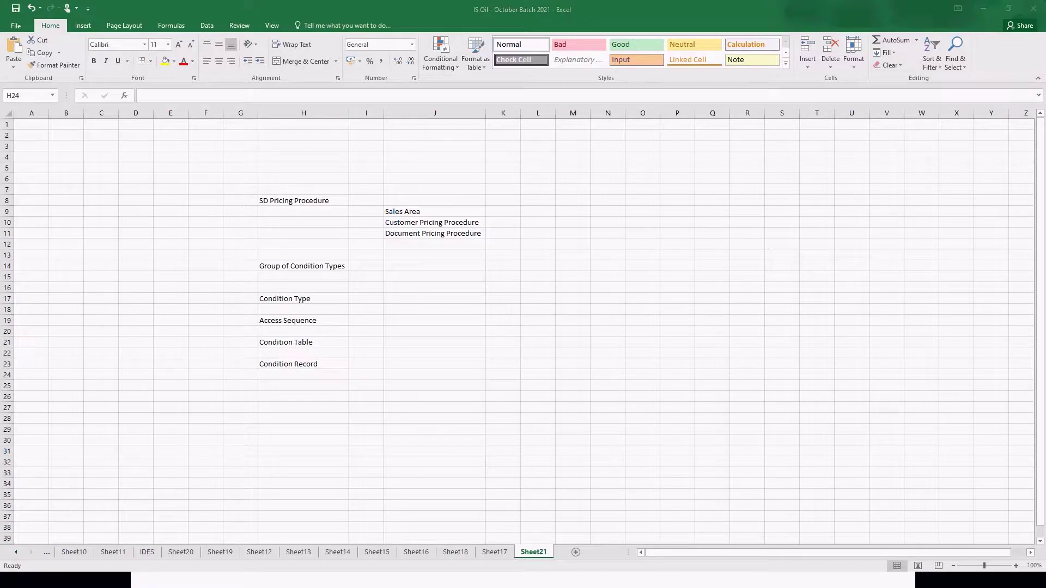
{"action": "key", "text": "alt+Tab"}
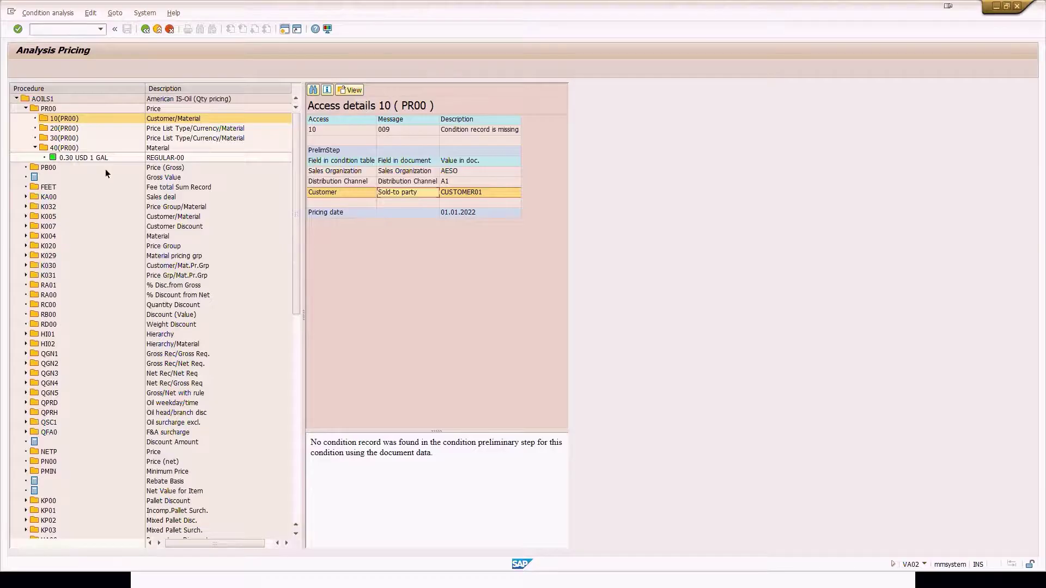
{"action": "left_click", "coordinate": [81, 160]}
{"action": "double_click", "coordinate": [81, 159]}
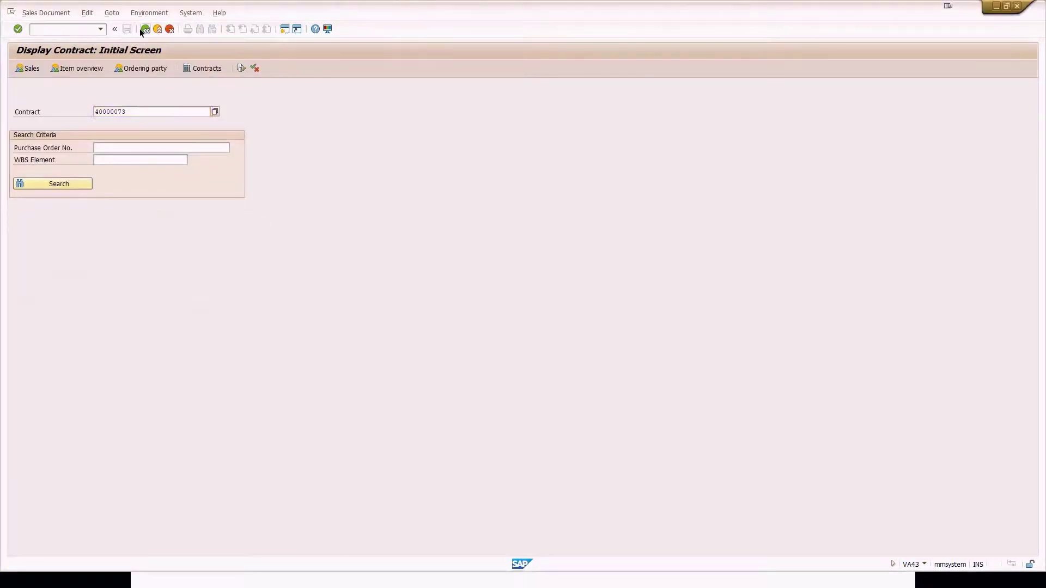
Leave the contract display, go to the main menu with S000 and open Logistics, Sales and Distribution, Master Data, Conditions.
{"action": "left_click", "coordinate": [146, 29]}
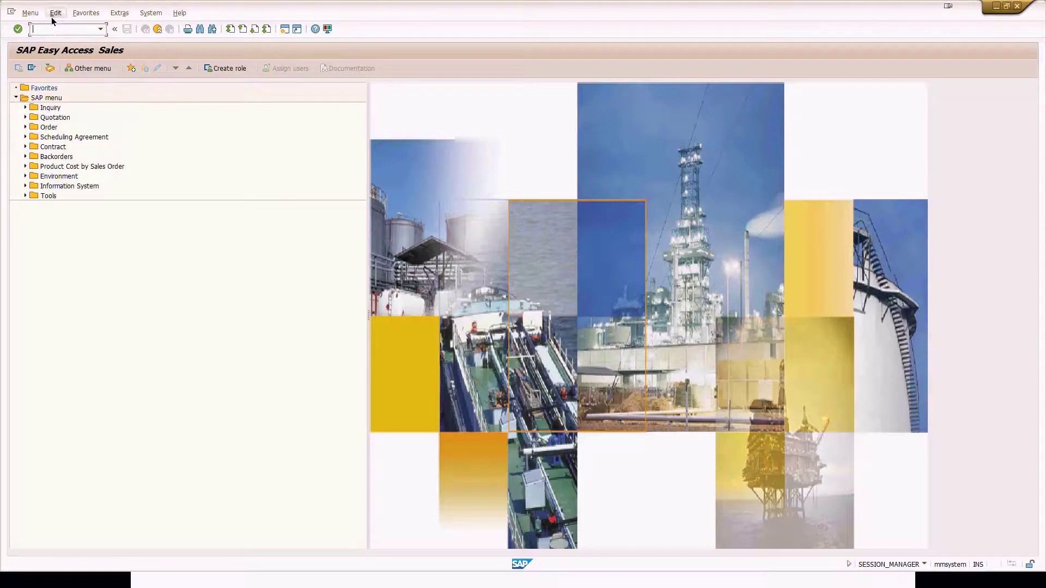
{"action": "type", "text": "s000"}
{"action": "key", "text": "Return"}
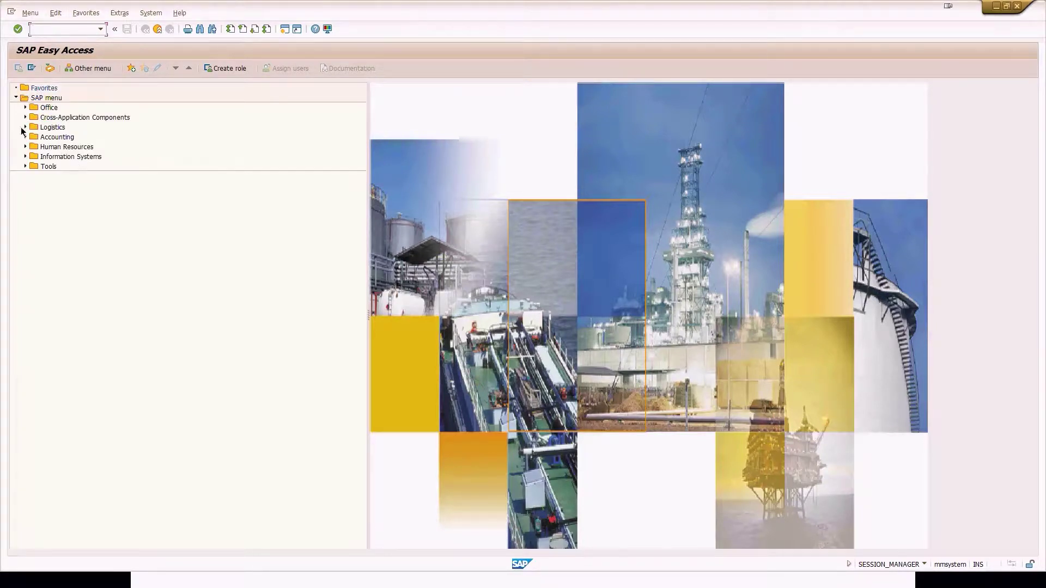
{"action": "left_click", "coordinate": [25, 127]}
{"action": "left_click", "coordinate": [35, 147]}
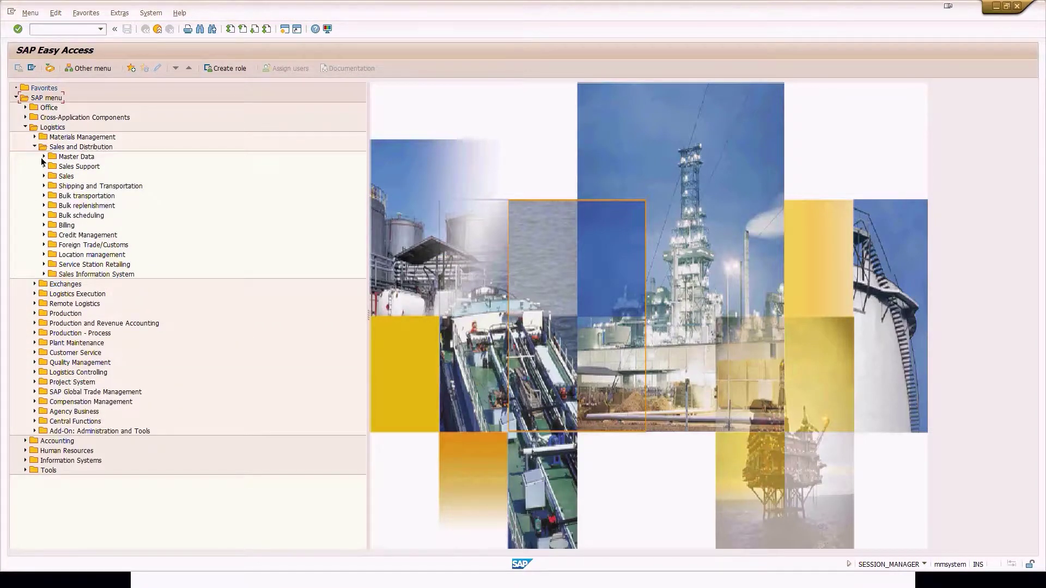
{"action": "left_click", "coordinate": [44, 156]}
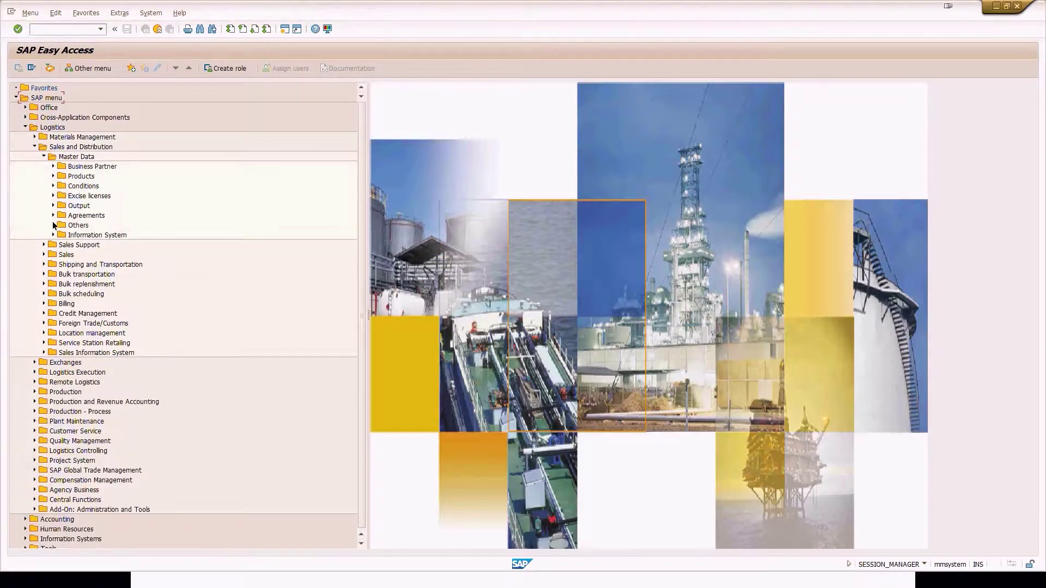
{"action": "left_click", "coordinate": [52, 186]}
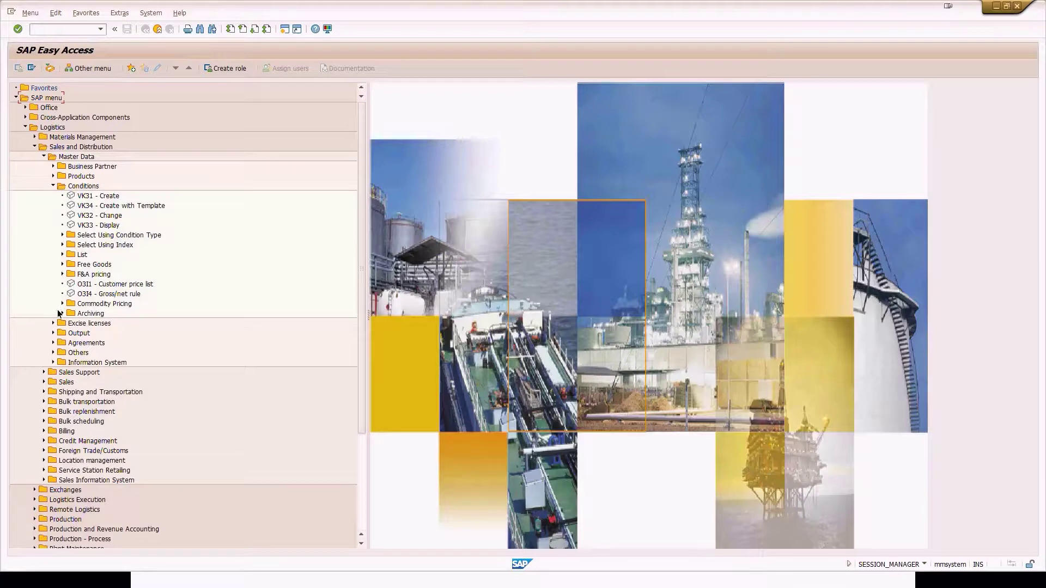
Examine the condition transactions under Select Using Condition Type, Select Using Index, List, Free Goods and F&A pricing.
{"action": "left_click", "coordinate": [62, 264]}
{"action": "left_click", "coordinate": [62, 254]}
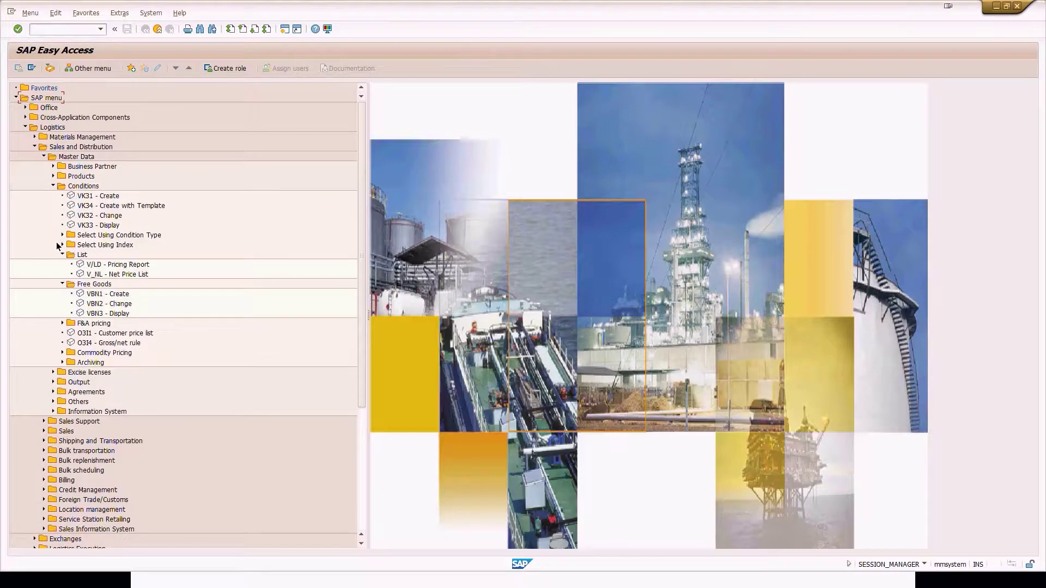
{"action": "left_click", "coordinate": [58, 244]}
{"action": "left_click", "coordinate": [58, 236]}
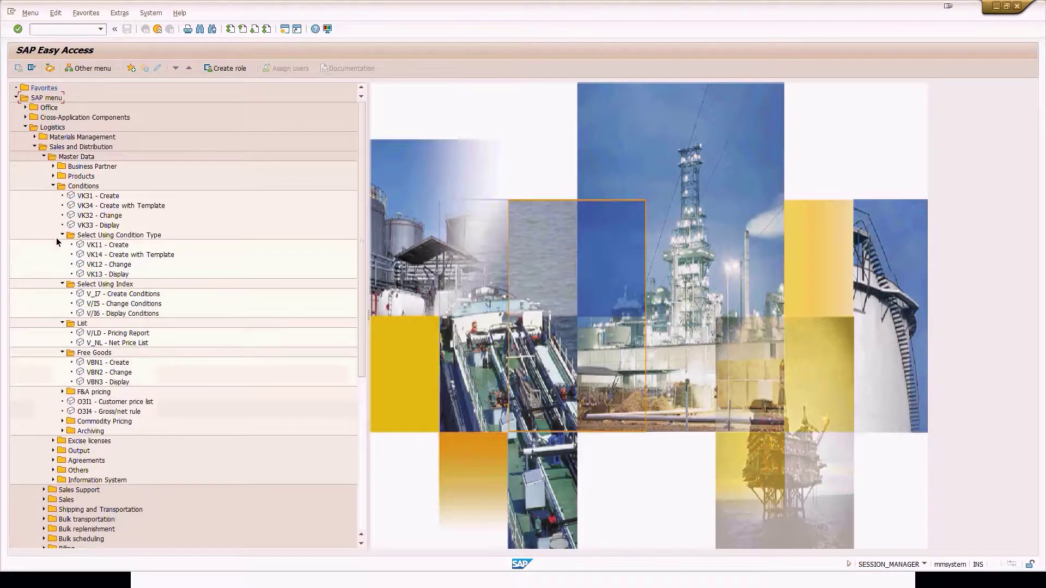
{"action": "left_click", "coordinate": [99, 246]}
{"action": "left_click", "coordinate": [108, 335]}
{"action": "left_click", "coordinate": [102, 364]}
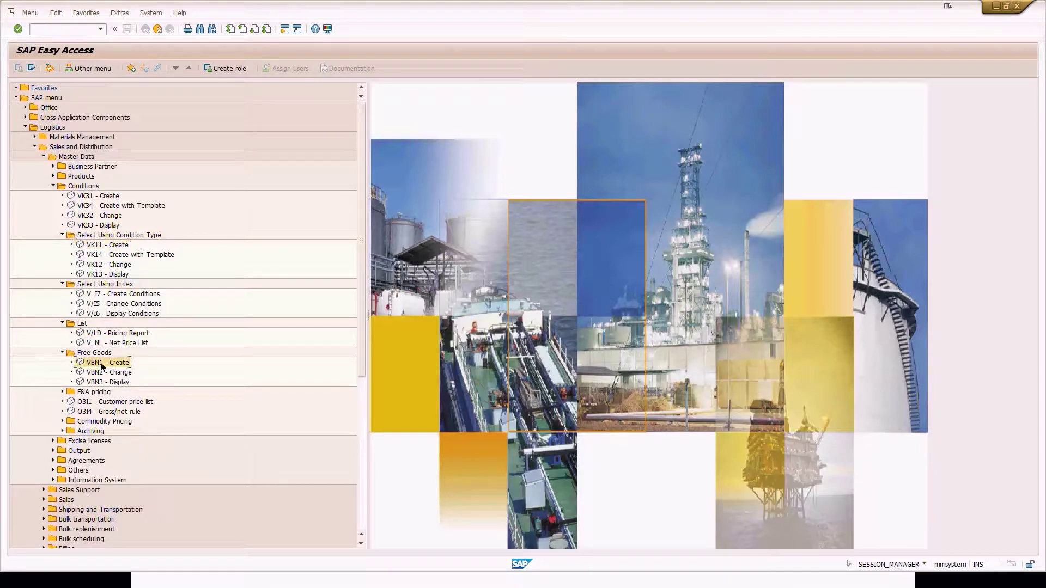
{"action": "left_click", "coordinate": [114, 403]}
{"action": "left_click", "coordinate": [62, 392]}
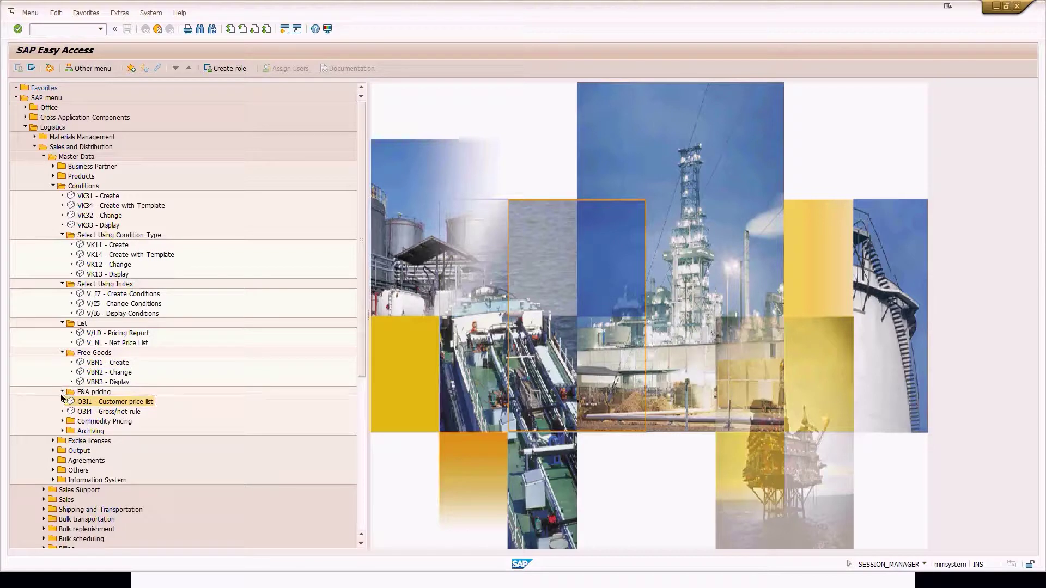
{"action": "left_click", "coordinate": [72, 403]}
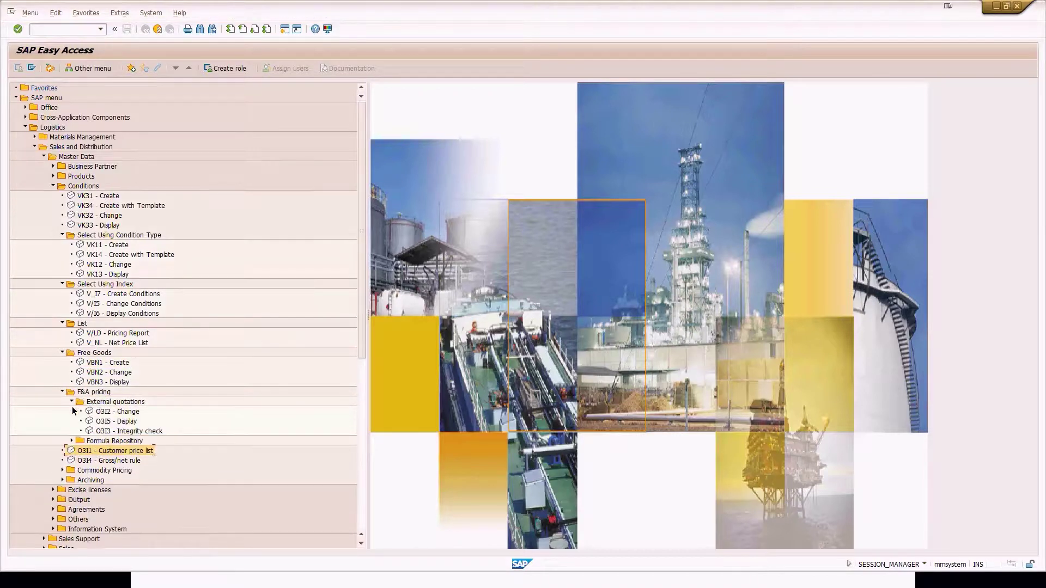
{"action": "left_click", "coordinate": [72, 441]}
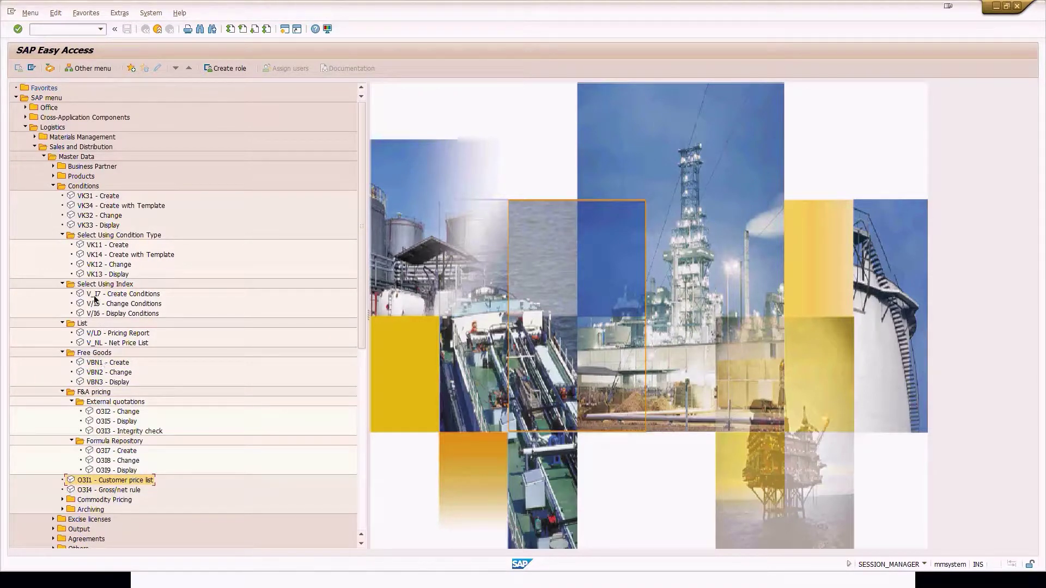
Start VK11 to create condition records for condition type PR00 and display its key combinations.
{"action": "left_click", "coordinate": [101, 246]}
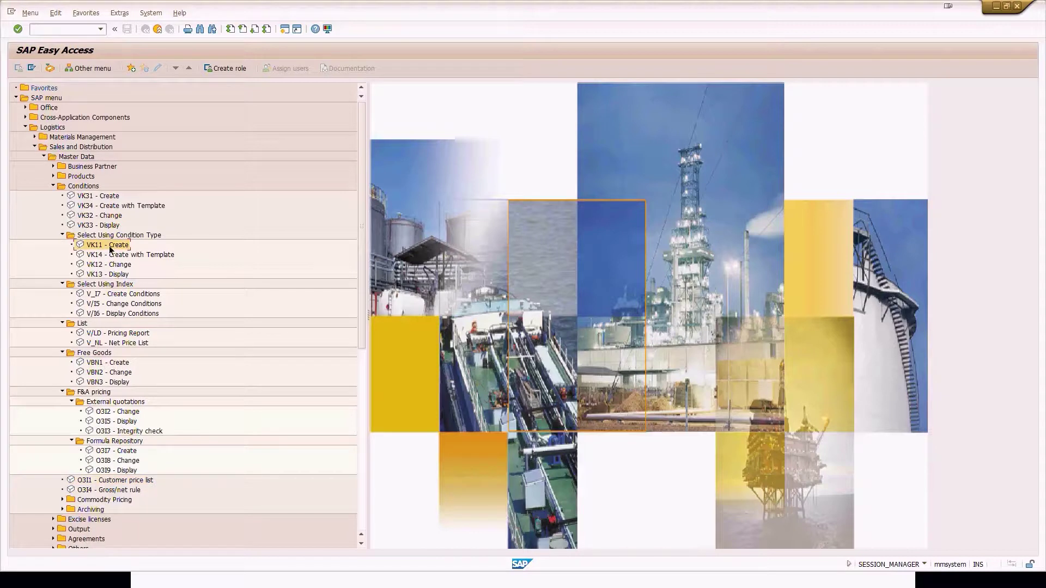
{"action": "double_click", "coordinate": [111, 248]}
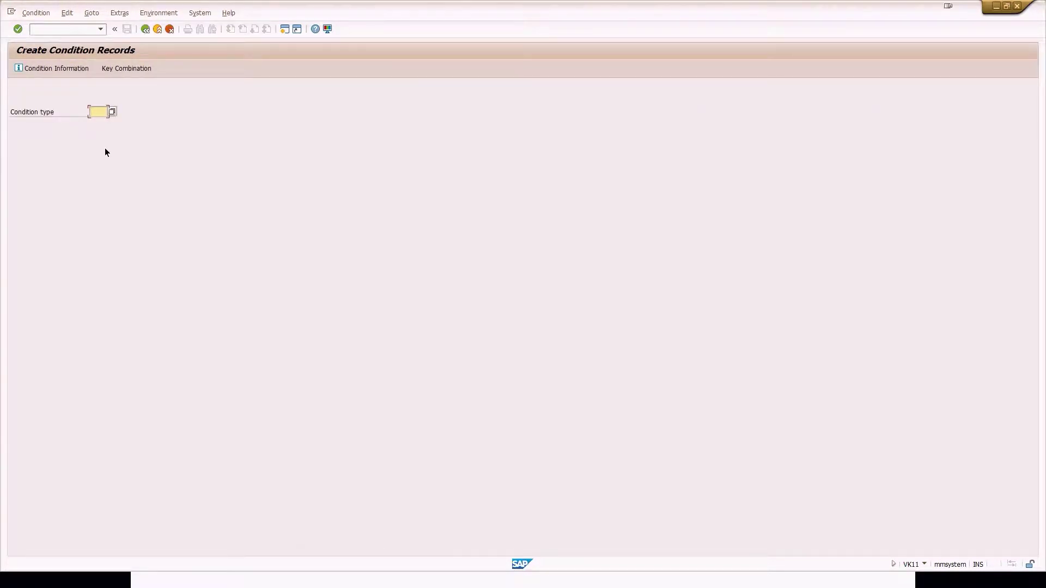
{"action": "type", "text": "pr00"}
{"action": "key", "text": "Return"}
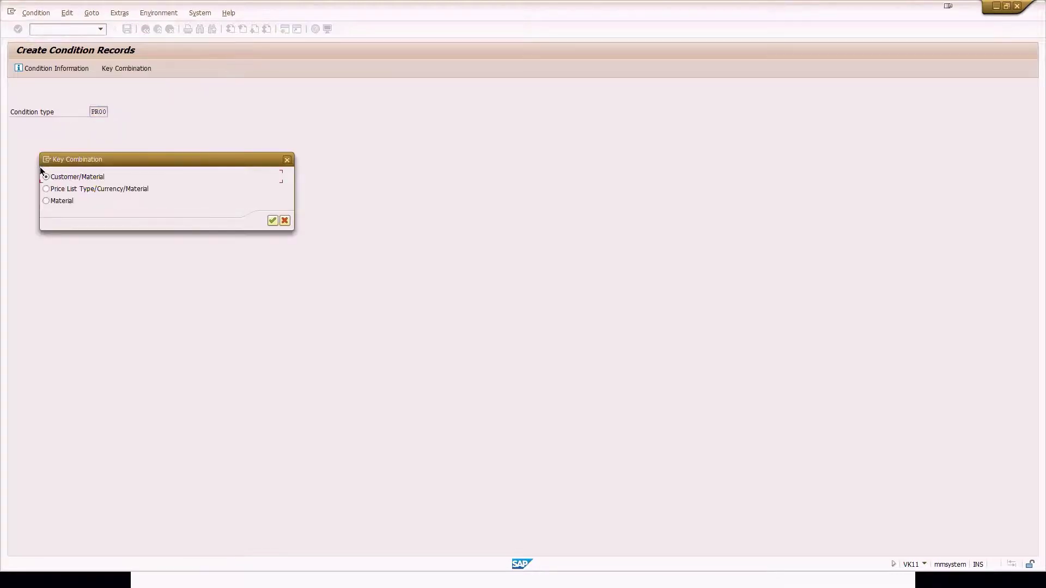
{"action": "left_click_drag", "start_coordinate": [104, 159], "coordinate": [240, 161]}
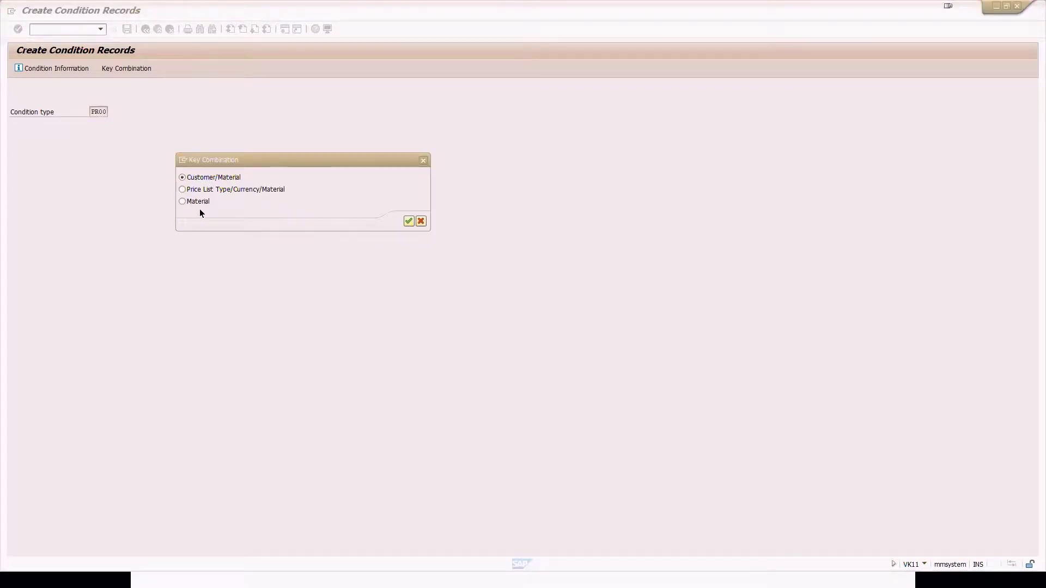
Display the accesses of access sequence PR00 in the implementation guide, compare them with the key combinations and return to VK11.
{"action": "key", "text": "alt+Tab"}
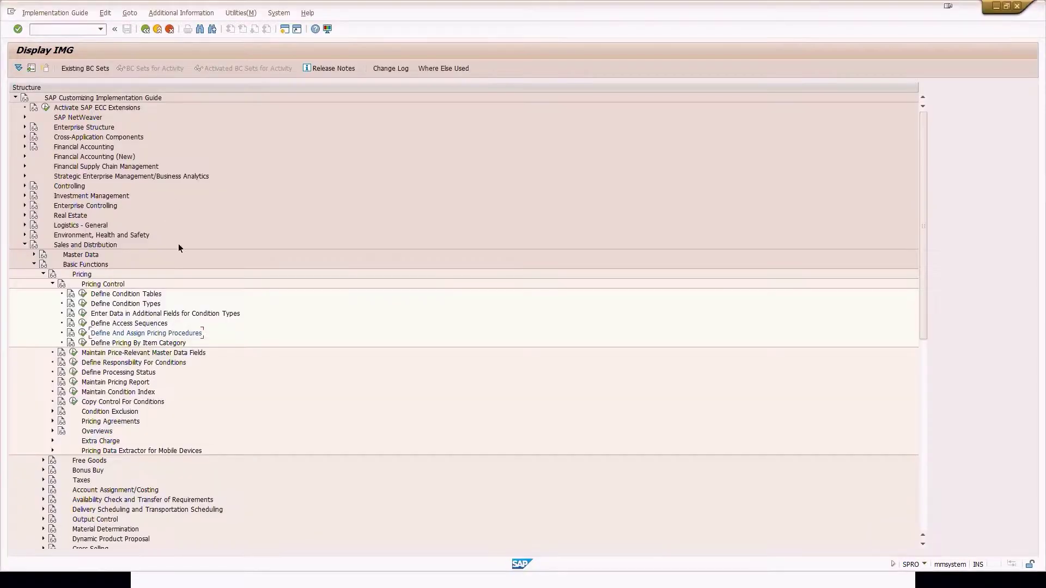
{"action": "left_click", "coordinate": [82, 324]}
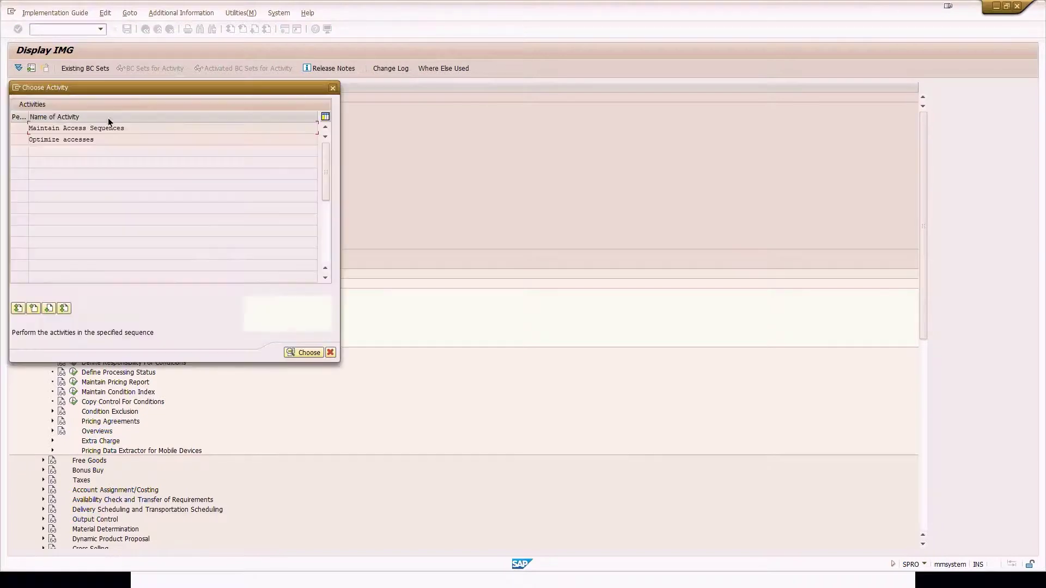
{"action": "double_click", "coordinate": [108, 131]}
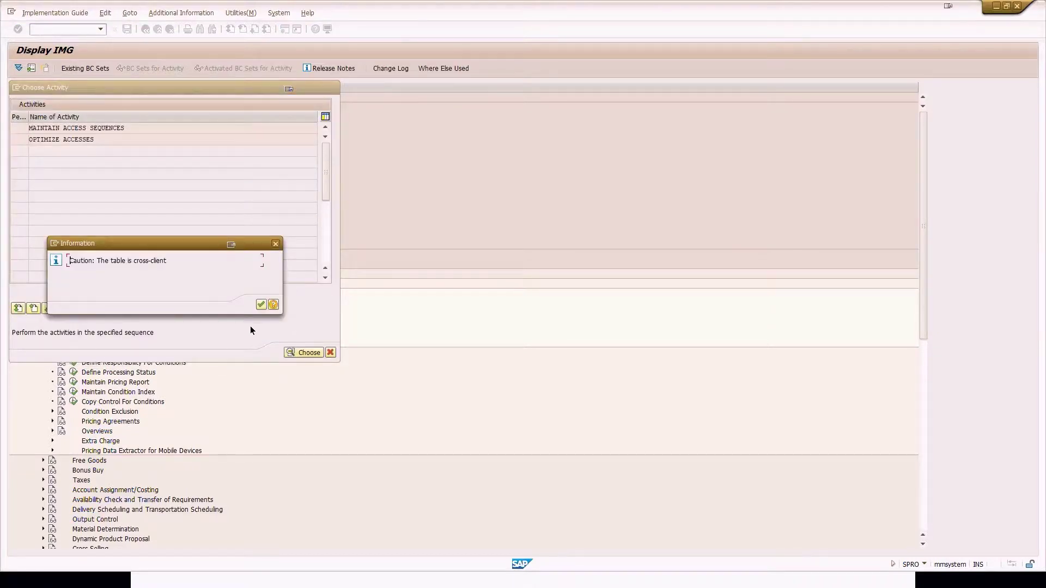
{"action": "left_click", "coordinate": [261, 305]}
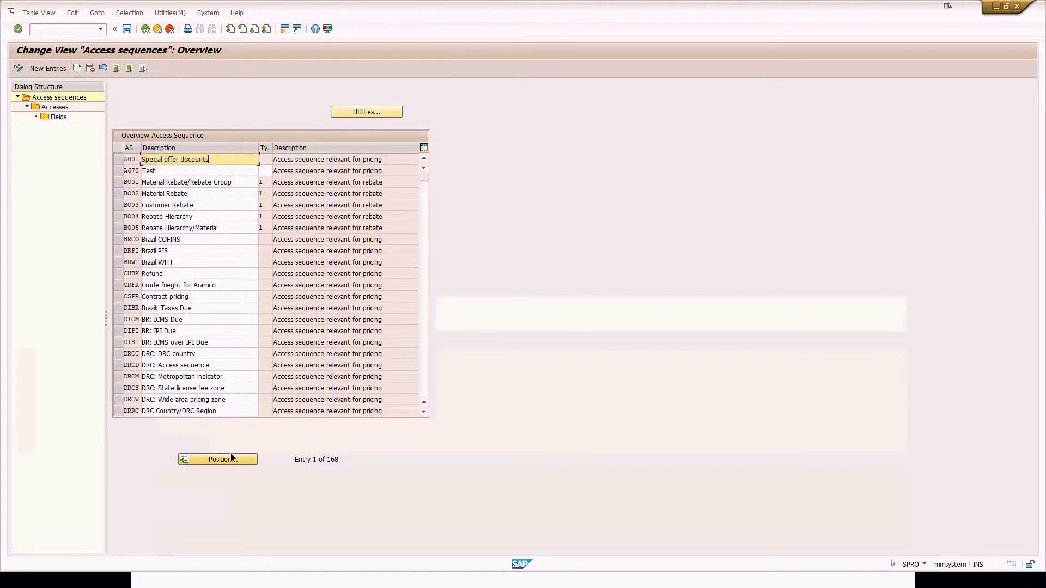
{"action": "left_click", "coordinate": [230, 457]}
{"action": "type", "text": "pr00"}
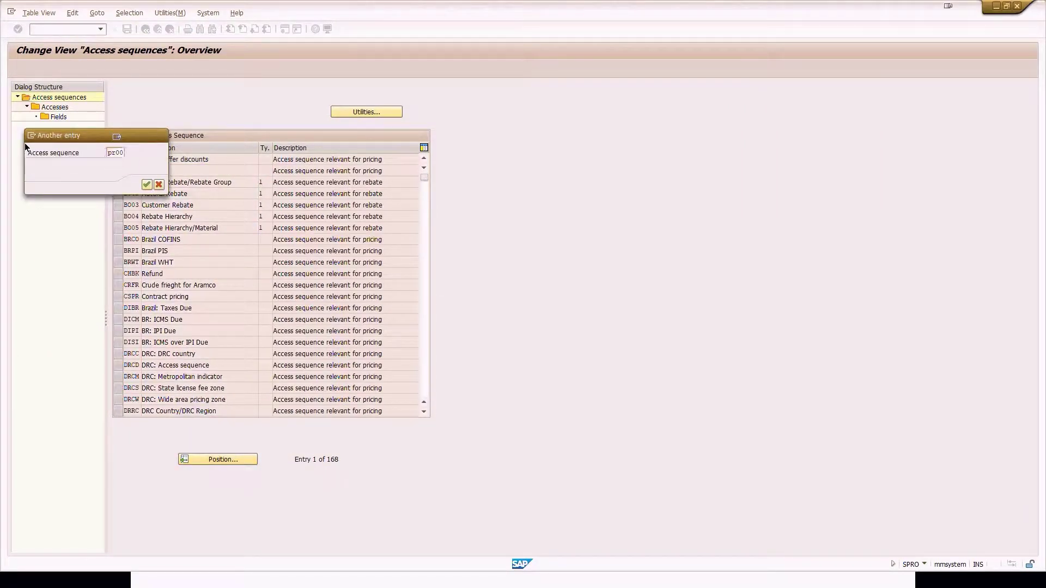
{"action": "key", "text": "Return"}
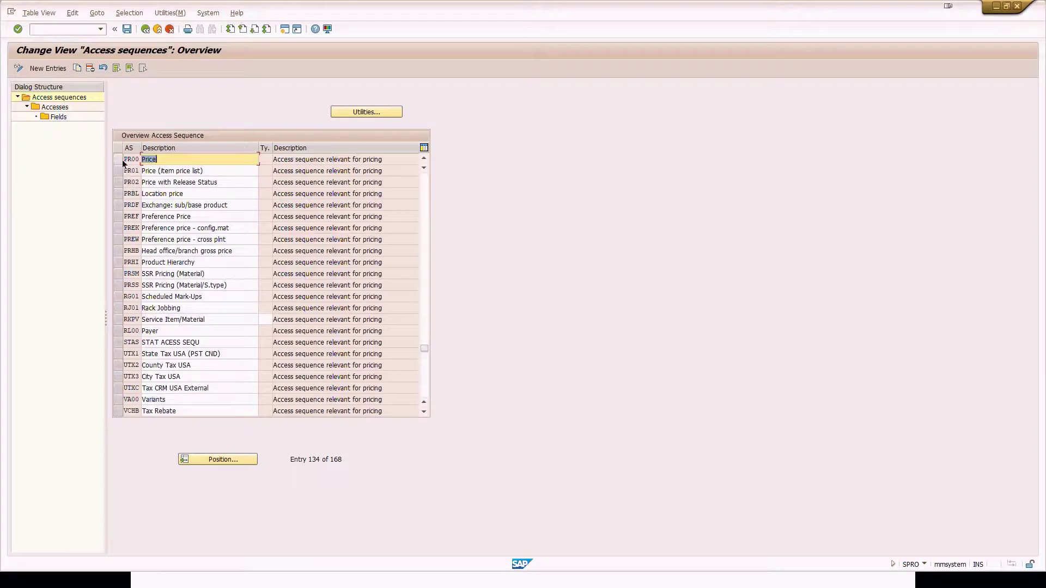
{"action": "left_click", "coordinate": [118, 159]}
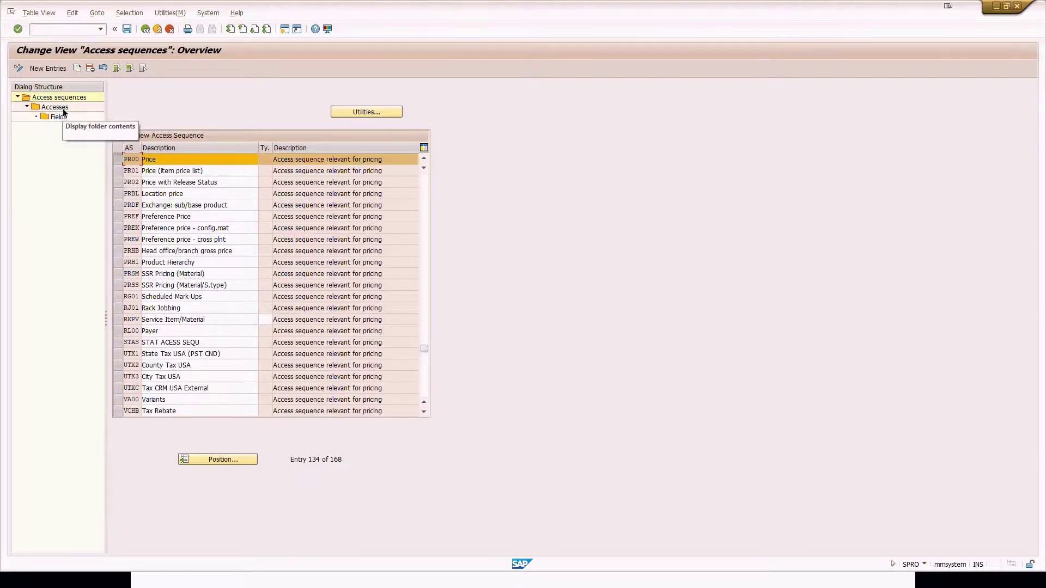
{"action": "double_click", "coordinate": [55, 107]}
{"action": "left_click", "coordinate": [209, 140]}
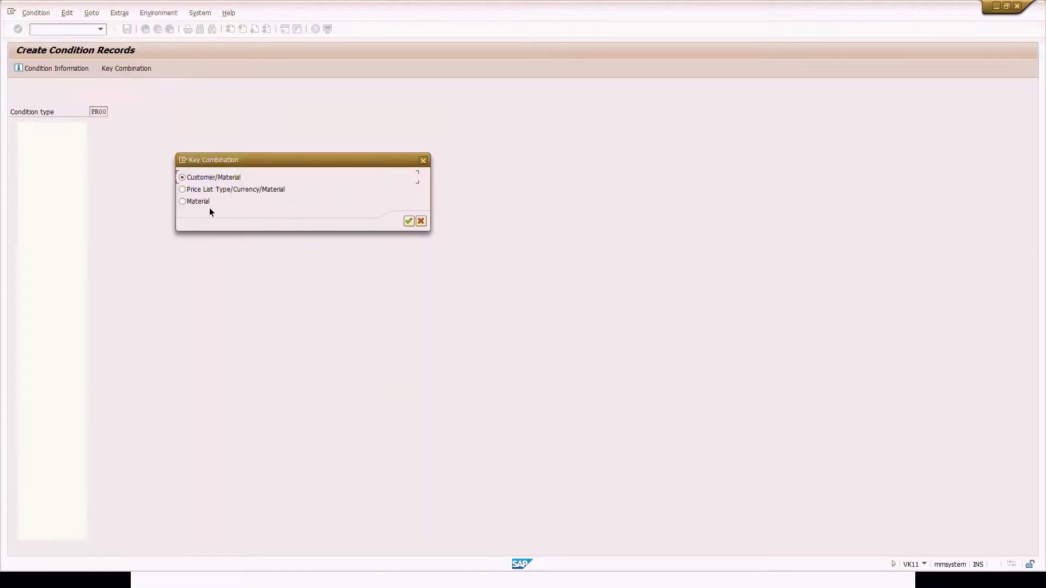
Choose the Material key combination for the PR00 record and enter material regular-00 in the first row.
{"action": "left_click", "coordinate": [198, 201]}
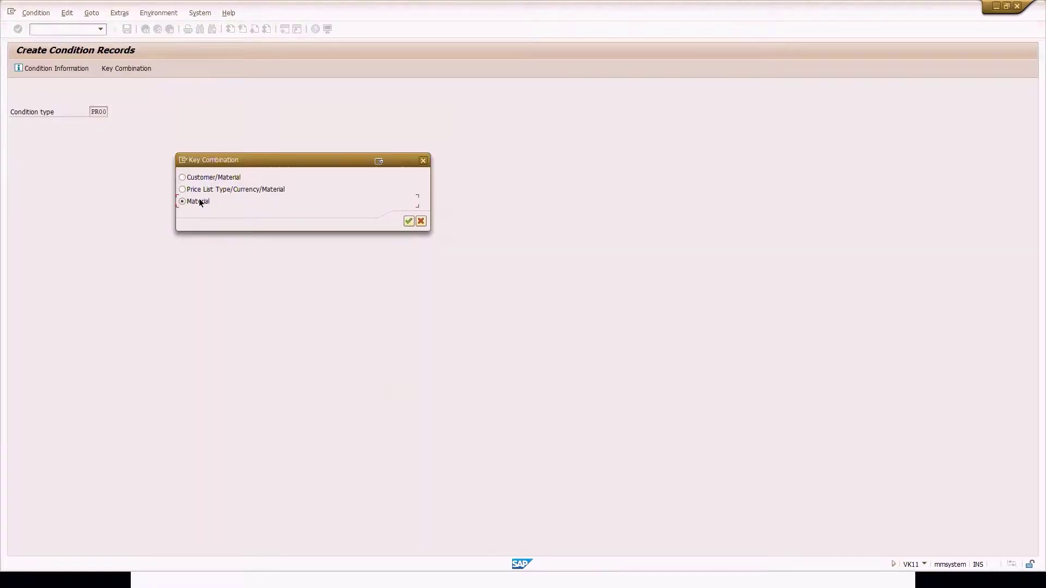
{"action": "left_click", "coordinate": [409, 221]}
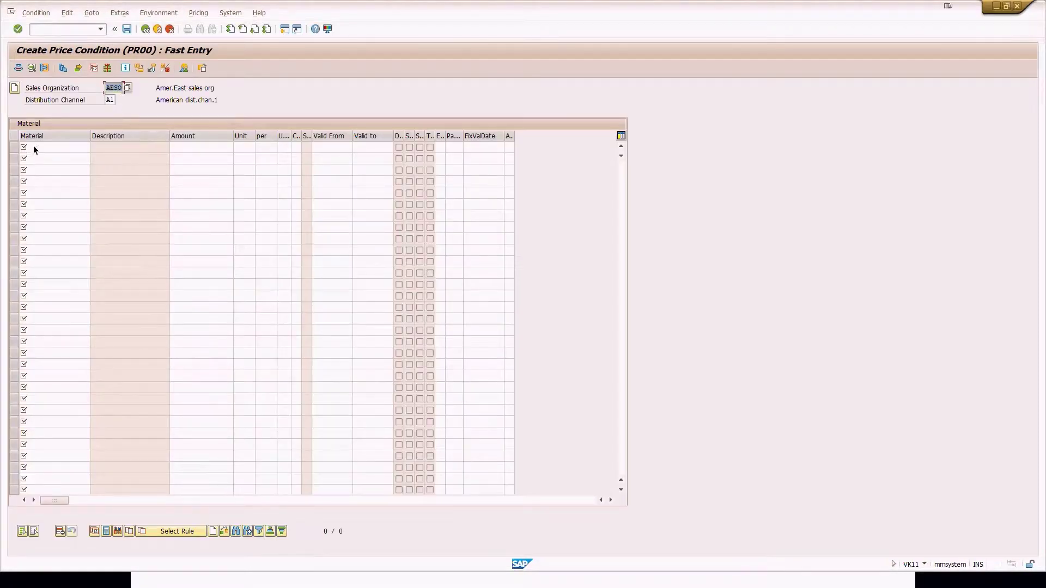
{"action": "left_click", "coordinate": [49, 147]}
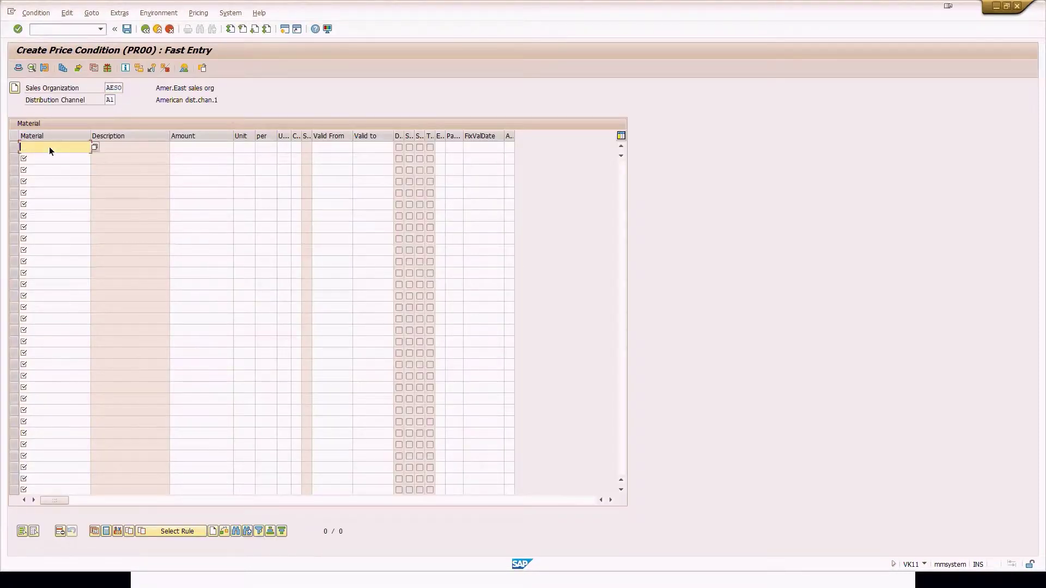
{"action": "type", "text": "Regula"}
{"action": "key", "text": "Down"}
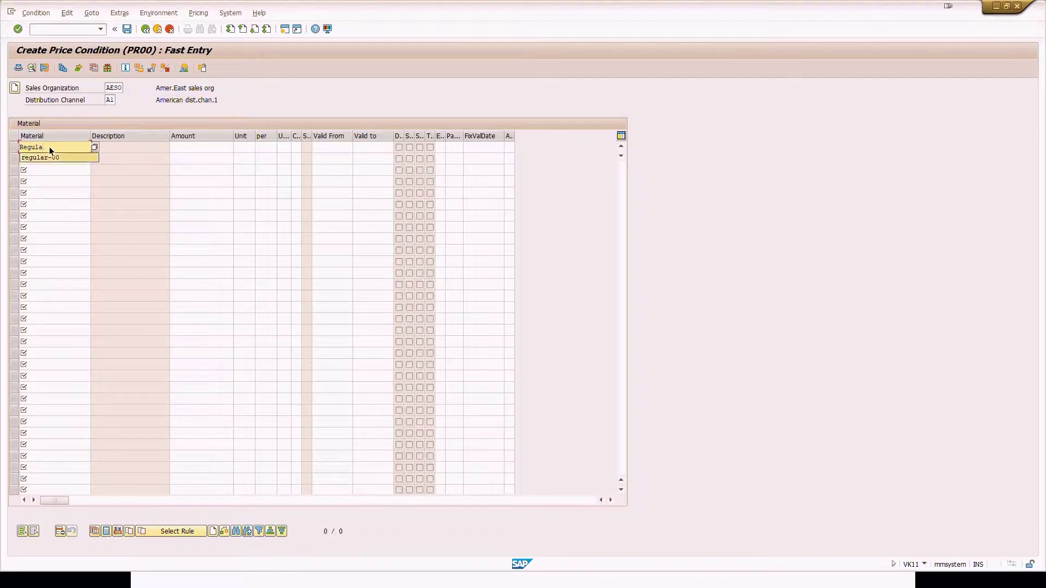
{"action": "key", "text": "Tab"}
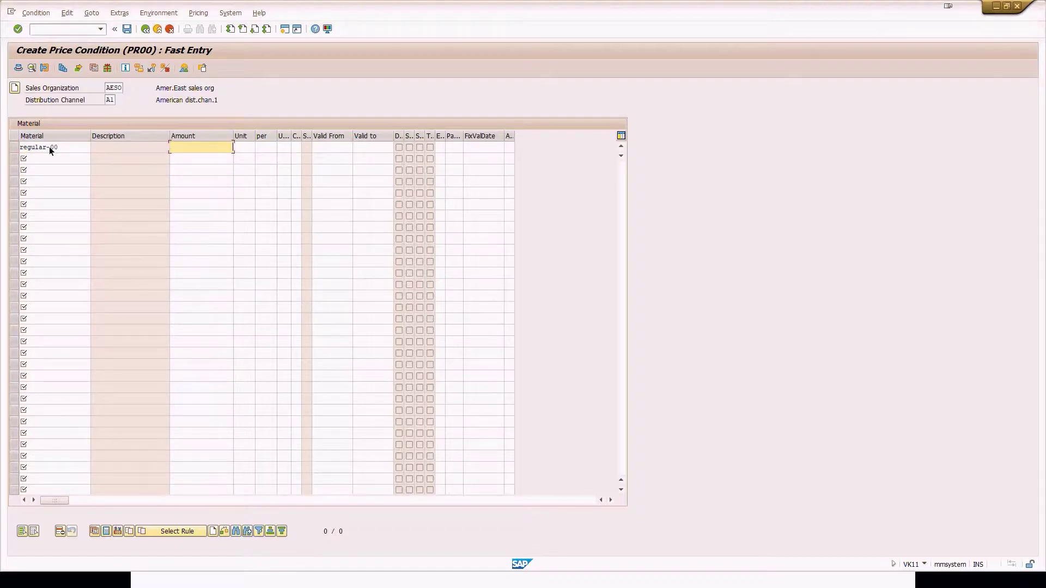
Set the price of material regular-00 to 1.00 EUR per GAL.
{"action": "type", "text": "0"}
{"action": "key", "text": "BackSpace"}
{"action": "type", "text": "1.0"}
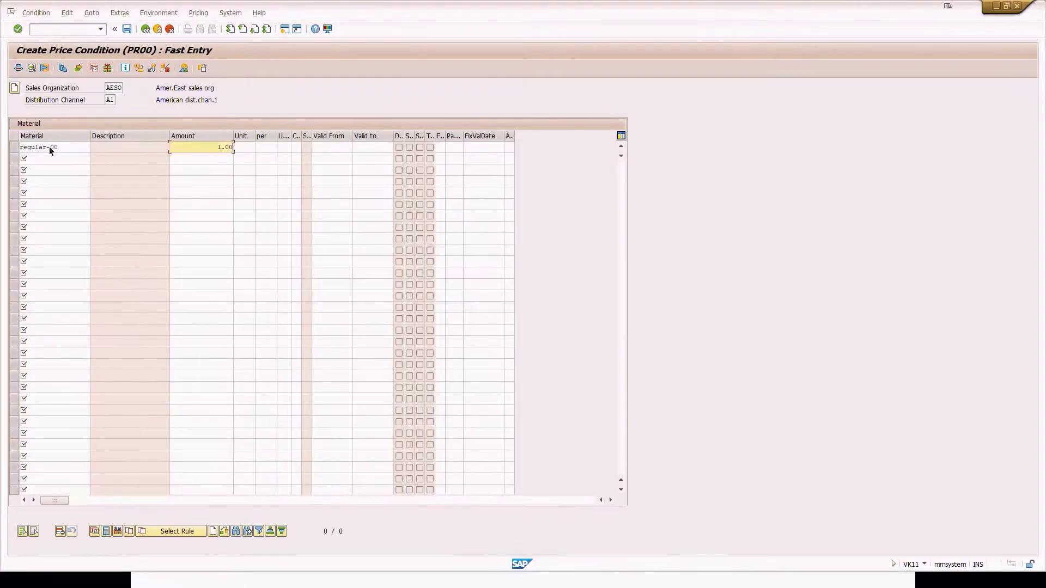
{"action": "type", "text": "0"}
{"action": "key", "text": "Tab"}
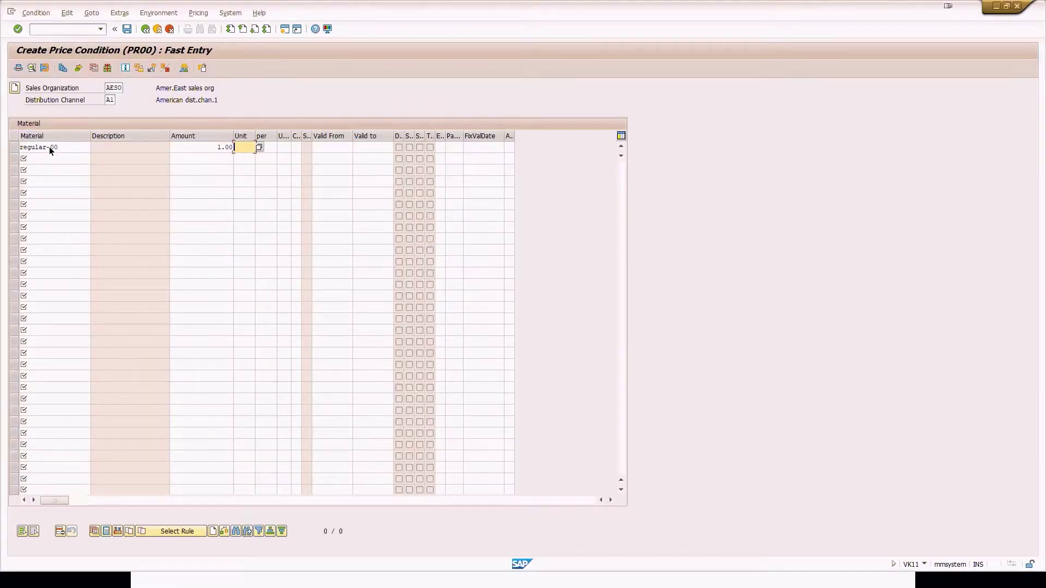
{"action": "type", "text": "EUR"}
{"action": "key", "text": "Tab"}
{"action": "key", "text": "Tab"}
{"action": "type", "text": "GAL"}
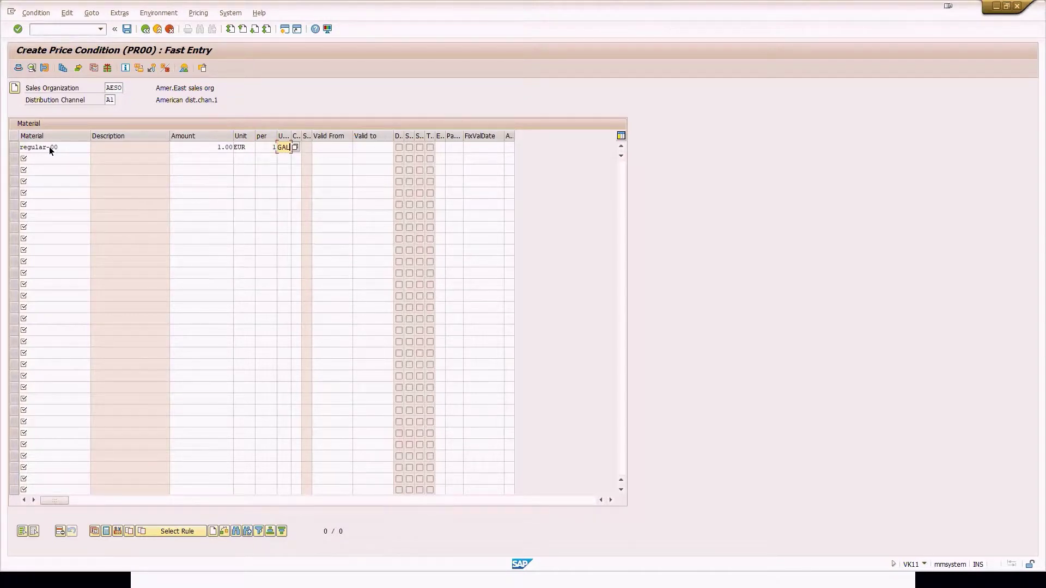
{"action": "key", "text": "Return"}
Set the valid-from date of the regular-00 price to 01.01.2022 and save the condition record.
{"action": "left_click", "coordinate": [318, 149]}
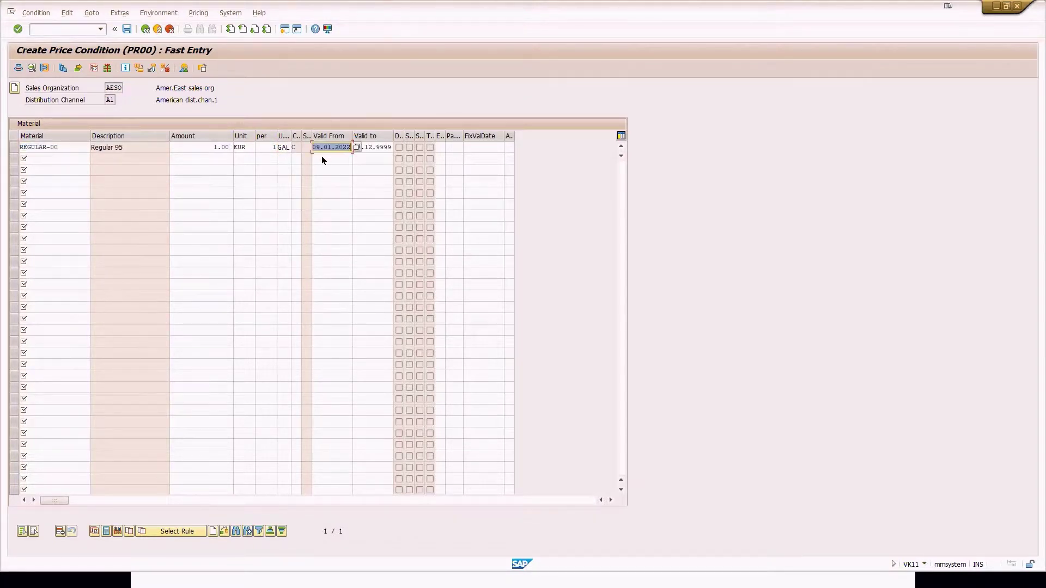
{"action": "type", "text": "01"}
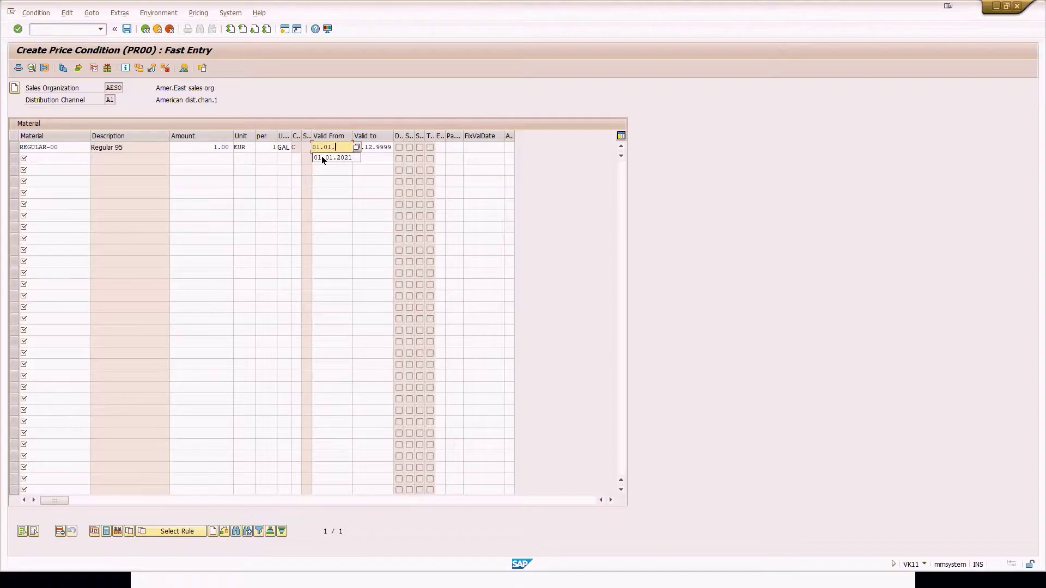
{"action": "type", "text": ".01.2022"}
{"action": "key", "text": "Return"}
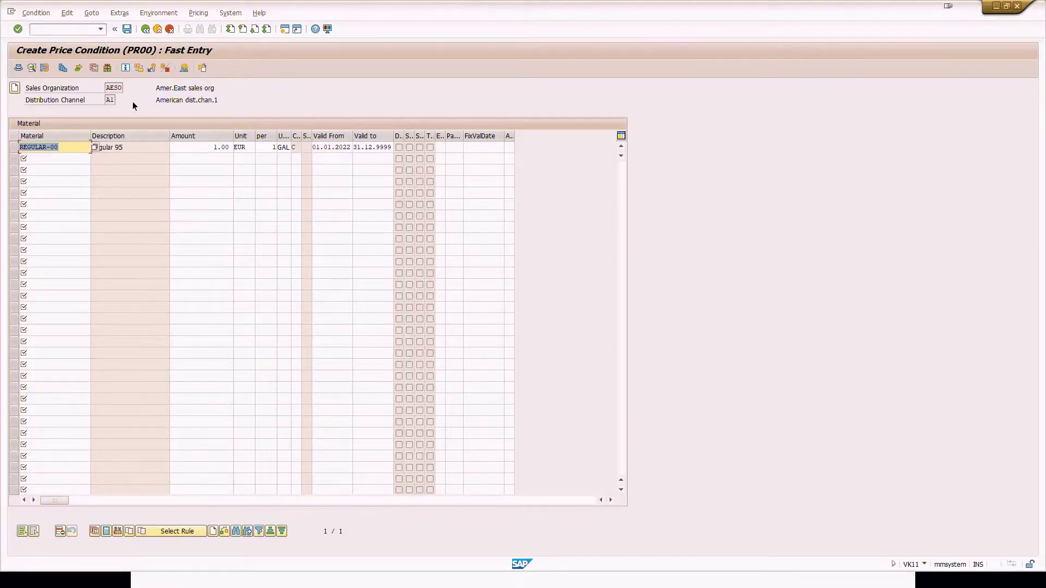
{"action": "left_click", "coordinate": [127, 29]}
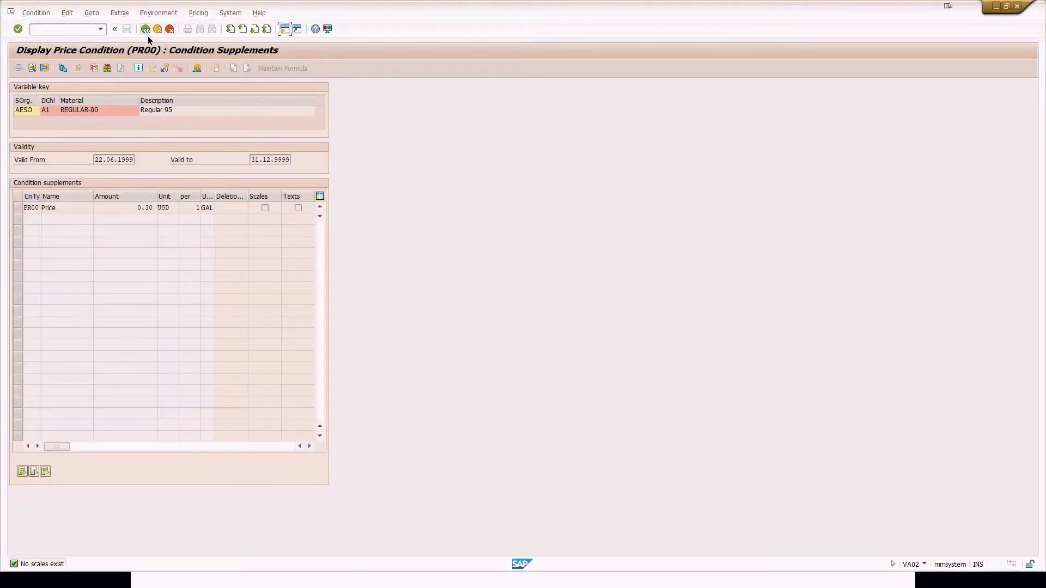
Return to the sales order item's conditions and update its pricing for formula and average (F&A) conditions.
{"action": "left_click", "coordinate": [145, 28]}
{"action": "left_click", "coordinate": [145, 29]}
{"action": "left_click", "coordinate": [144, 29]}
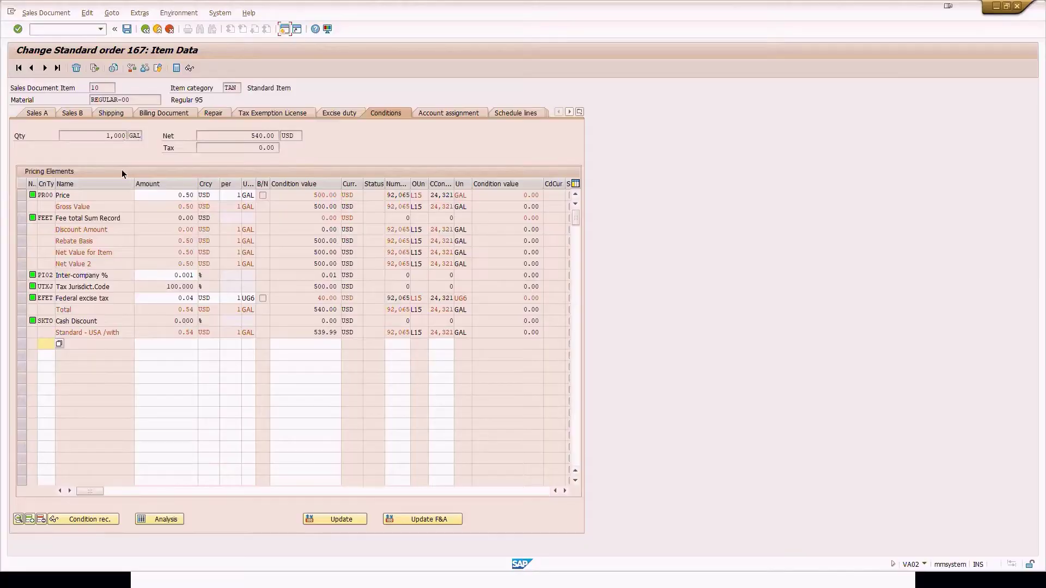
{"action": "left_click", "coordinate": [399, 517]}
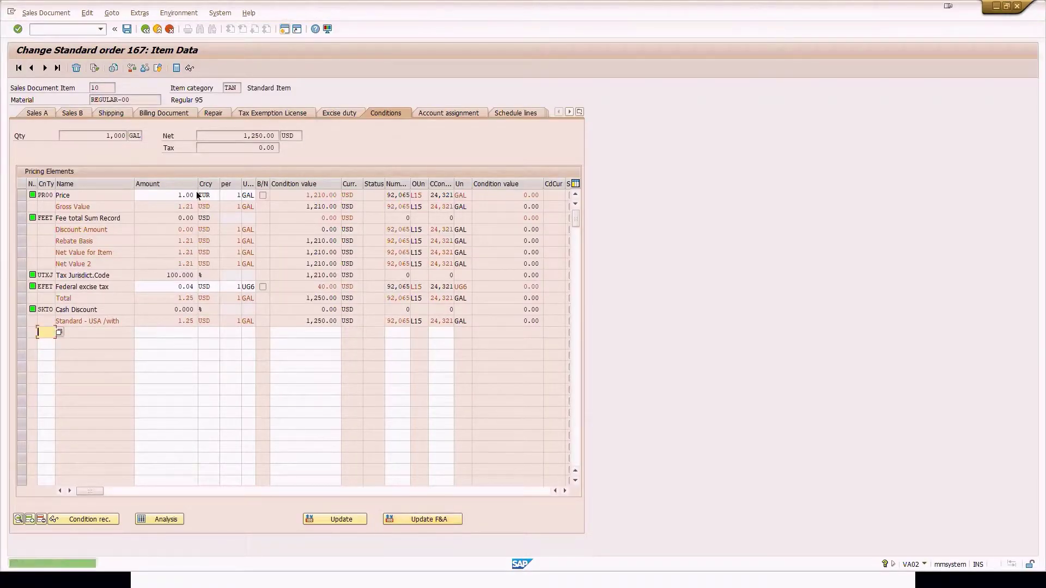
{"action": "left_click_drag", "start_coordinate": [180, 196], "coordinate": [202, 197]}
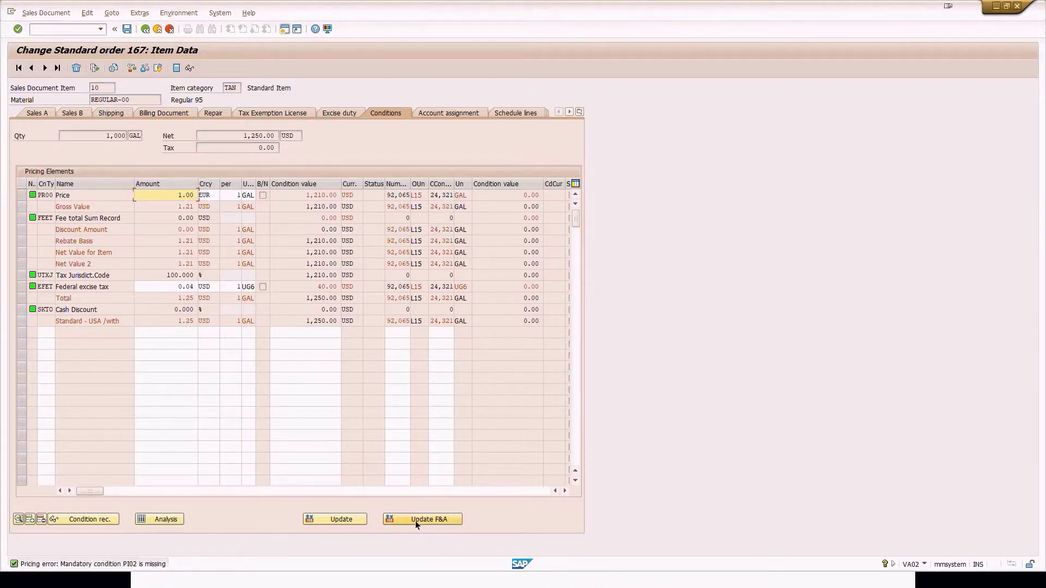
Reprice the order item with pricing type B, Carry out new pricing.
{"action": "left_click", "coordinate": [346, 518]}
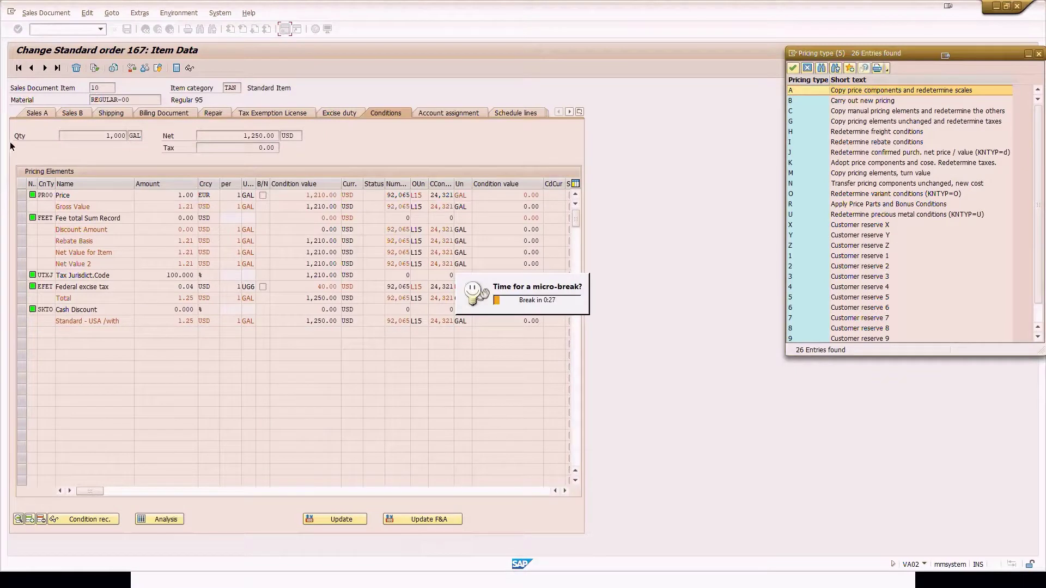
{"action": "left_click", "coordinate": [827, 102]}
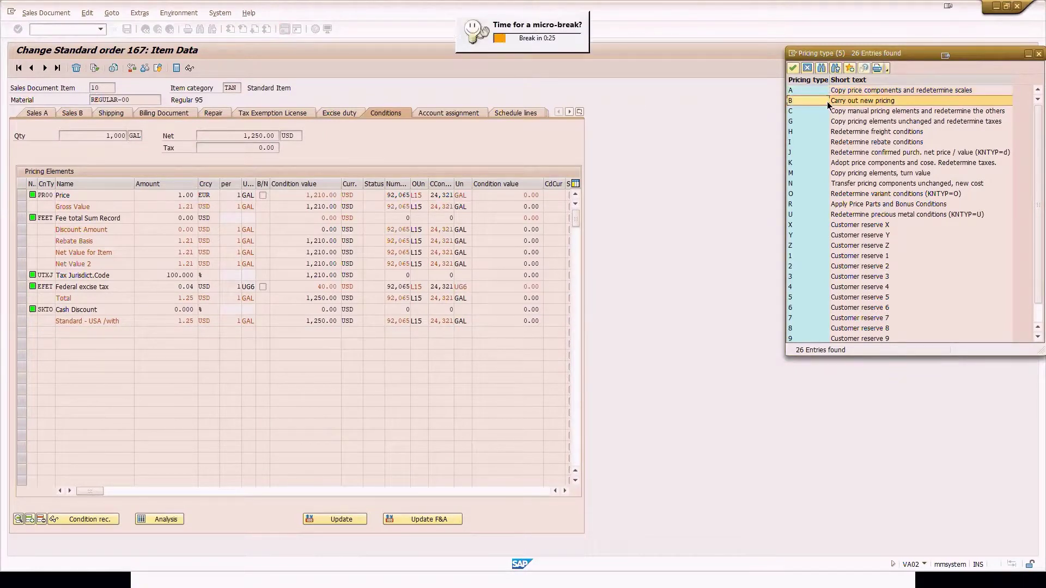
{"action": "left_click_drag", "start_coordinate": [842, 53], "coordinate": [726, 47]}
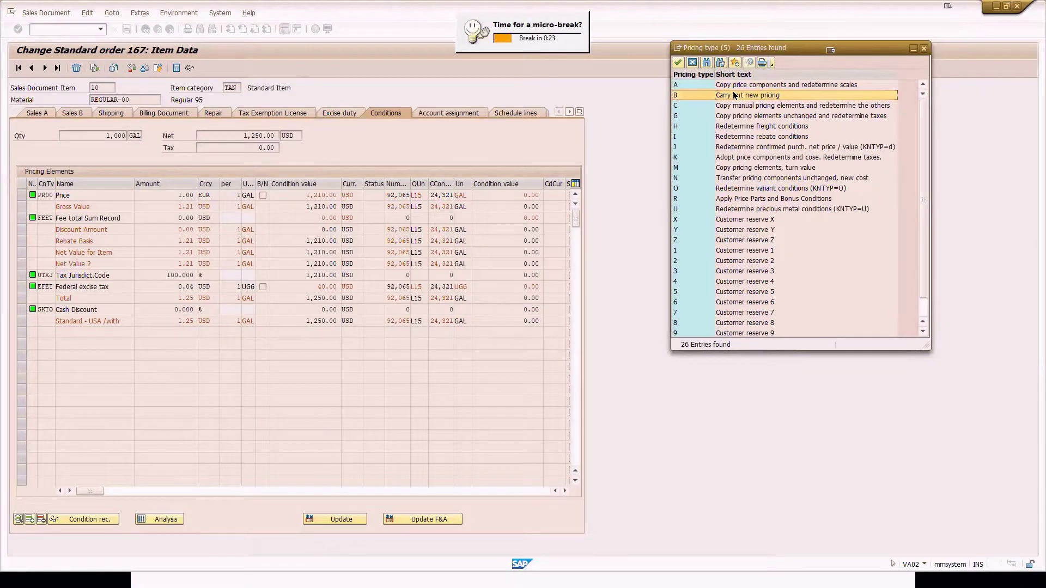
{"action": "double_click", "coordinate": [733, 92]}
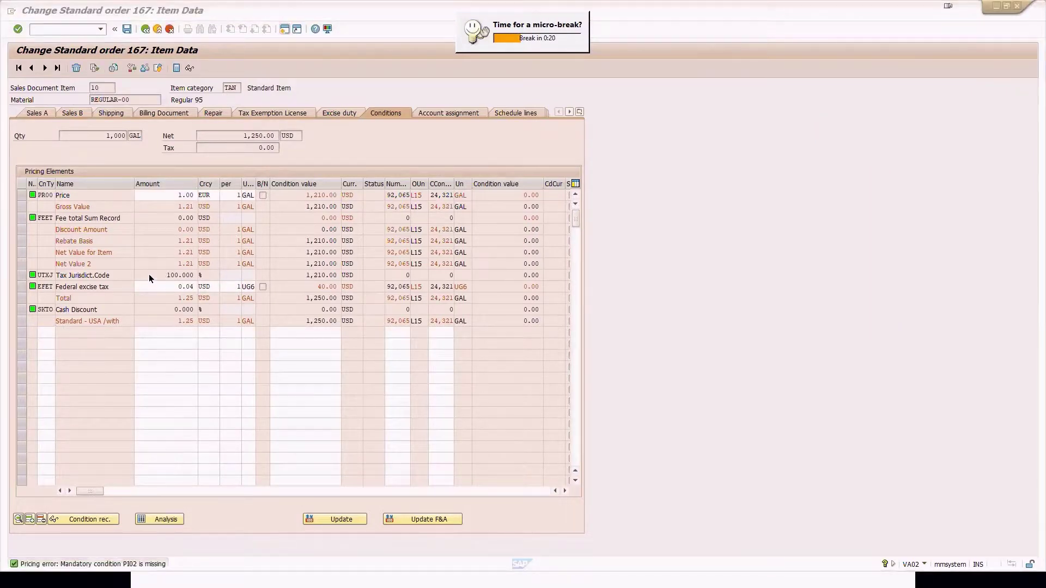
Switch to the VK11 session, leave the PR00 fast entry and open the condition information selection for PR00.
{"action": "key", "text": "alt+Tab"}
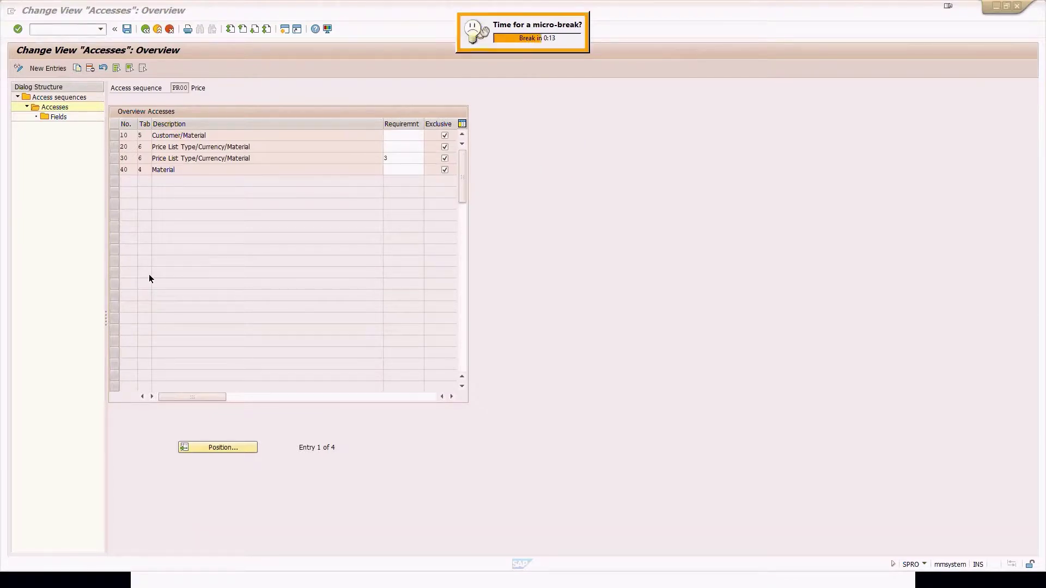
{"action": "key", "text": "alt+Tab"}
{"action": "key", "text": "alt+Tab"}
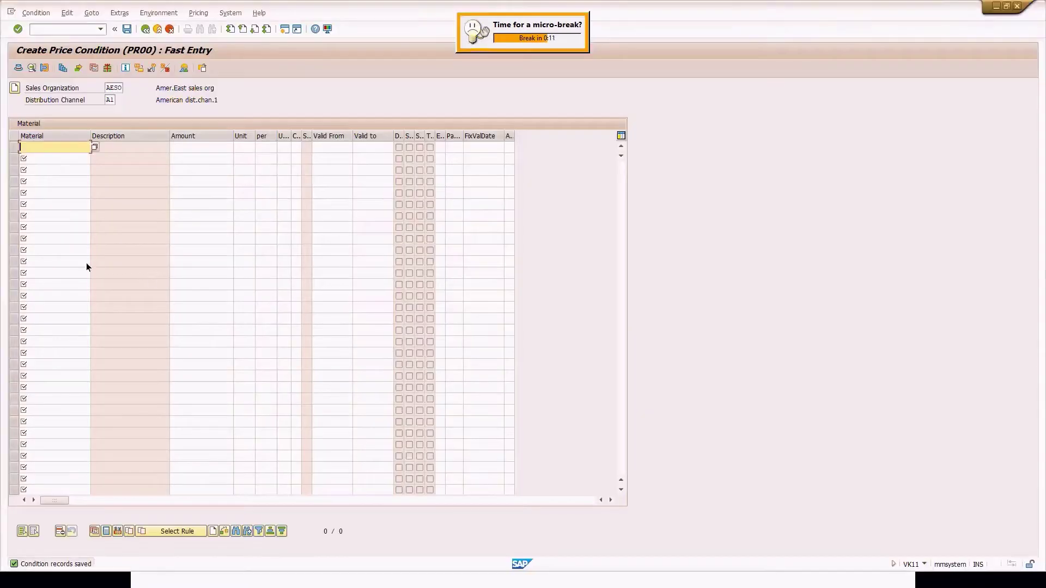
{"action": "left_click", "coordinate": [145, 30]}
{"action": "left_click", "coordinate": [58, 68]}
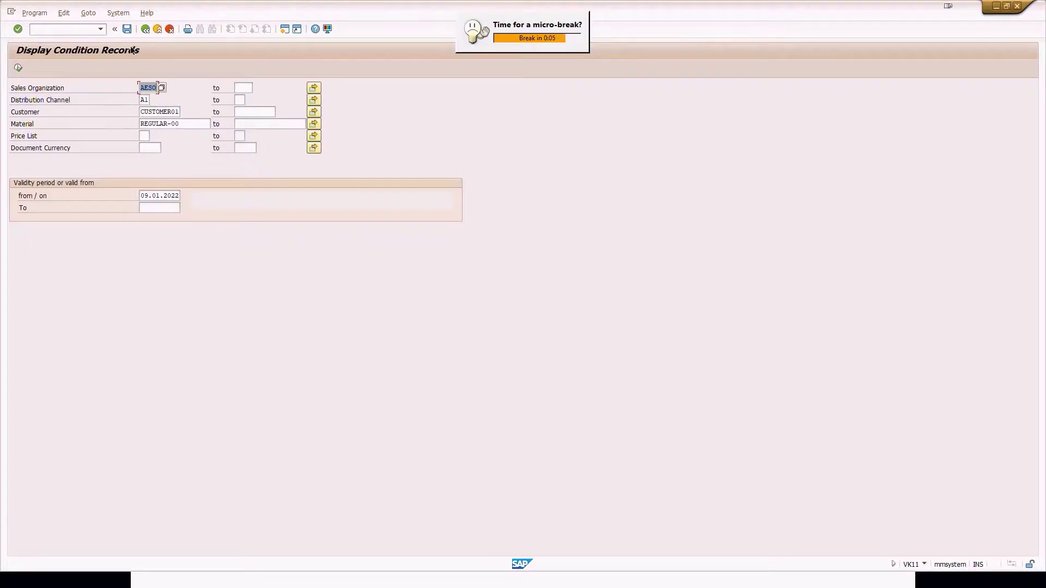
{"action": "left_click", "coordinate": [146, 28]}
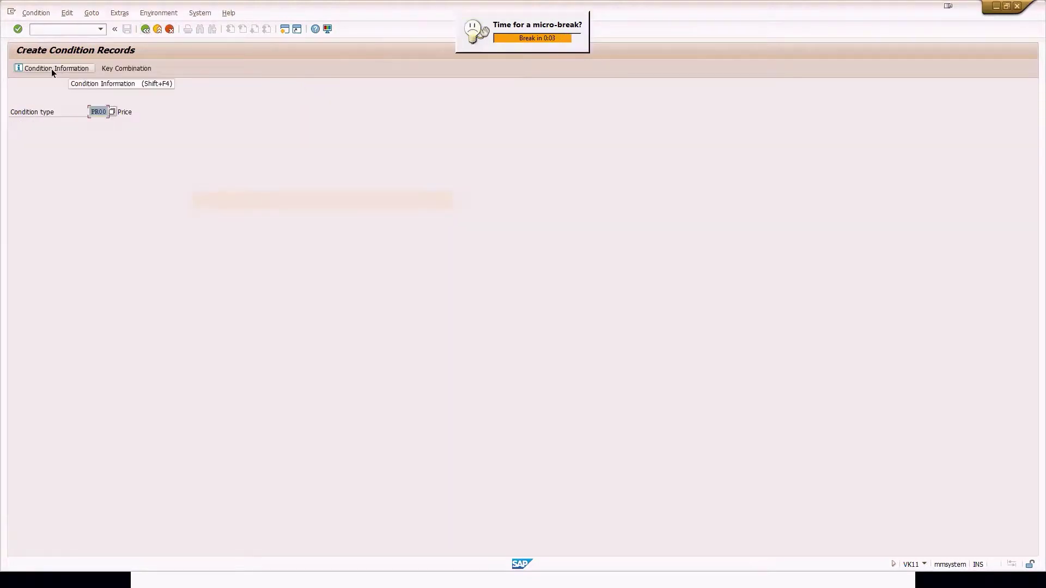
{"action": "left_click", "coordinate": [54, 68]}
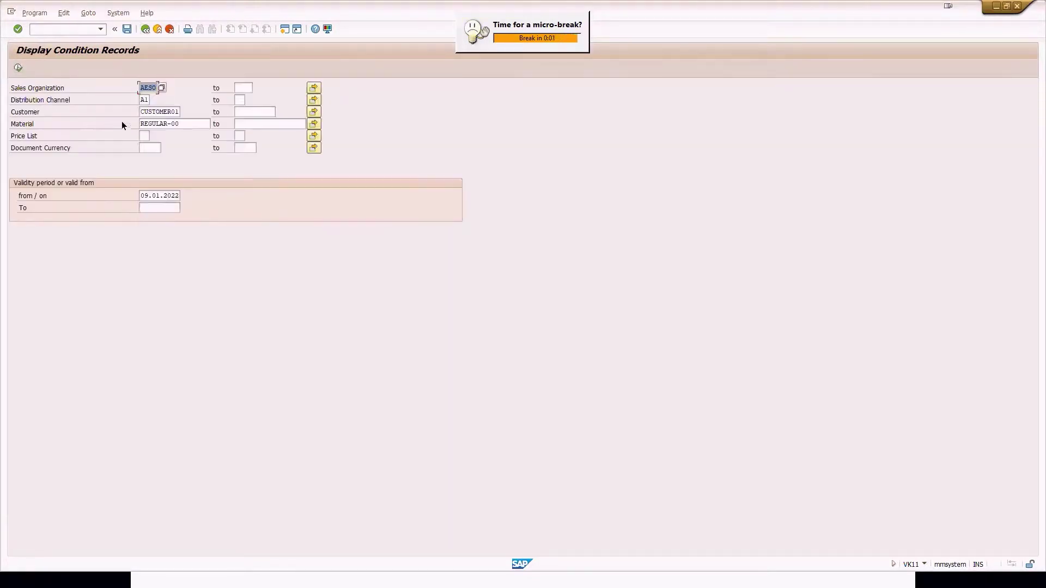
Clear the validity start date, list the PR00 condition records for material REGULAR-00, and return to the selection.
{"action": "left_click", "coordinate": [174, 200]}
{"action": "key", "text": "Delete"}
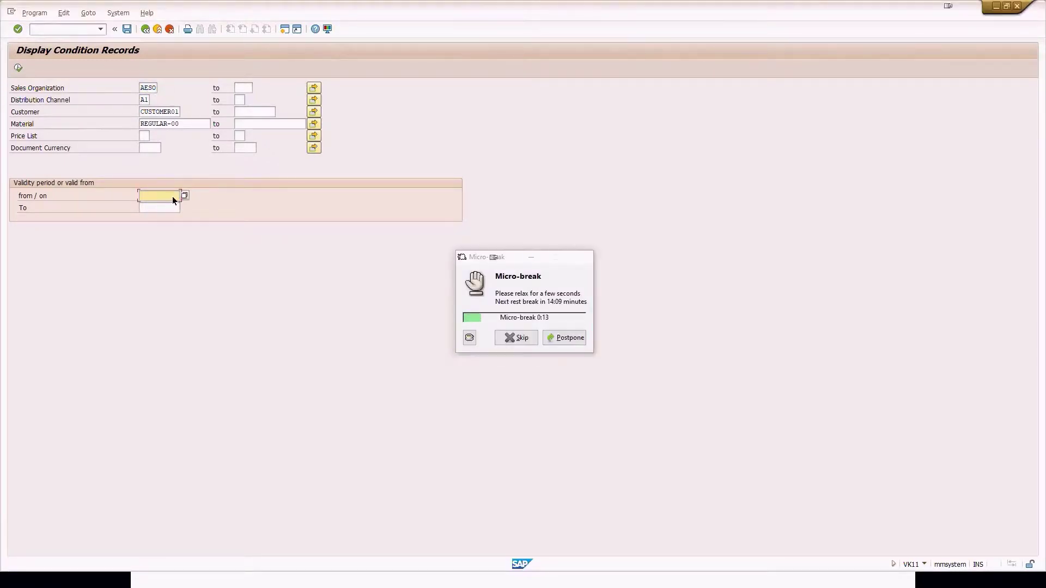
{"action": "left_click", "coordinate": [18, 67]}
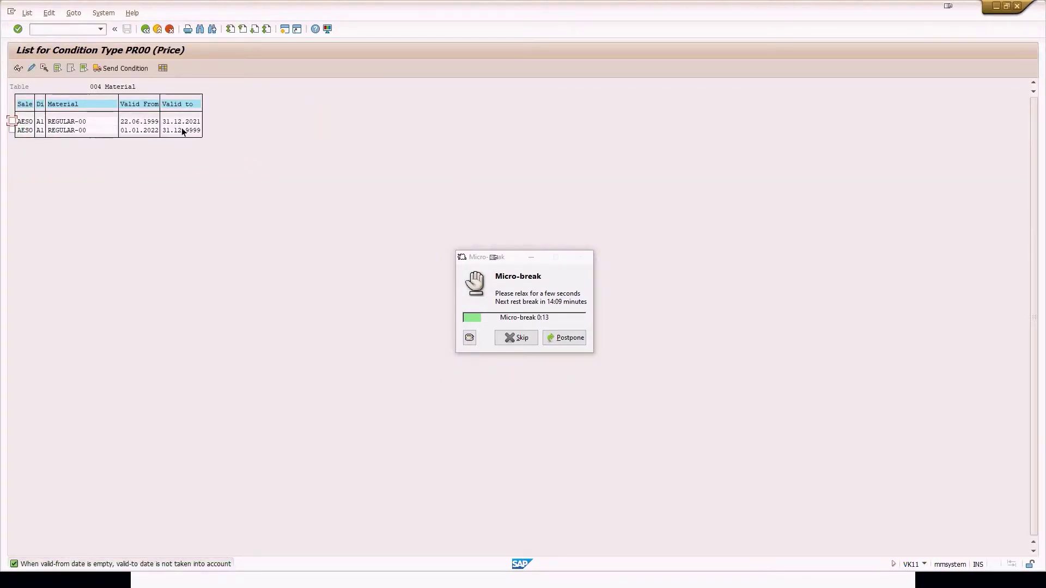
{"action": "left_click", "coordinate": [145, 28]}
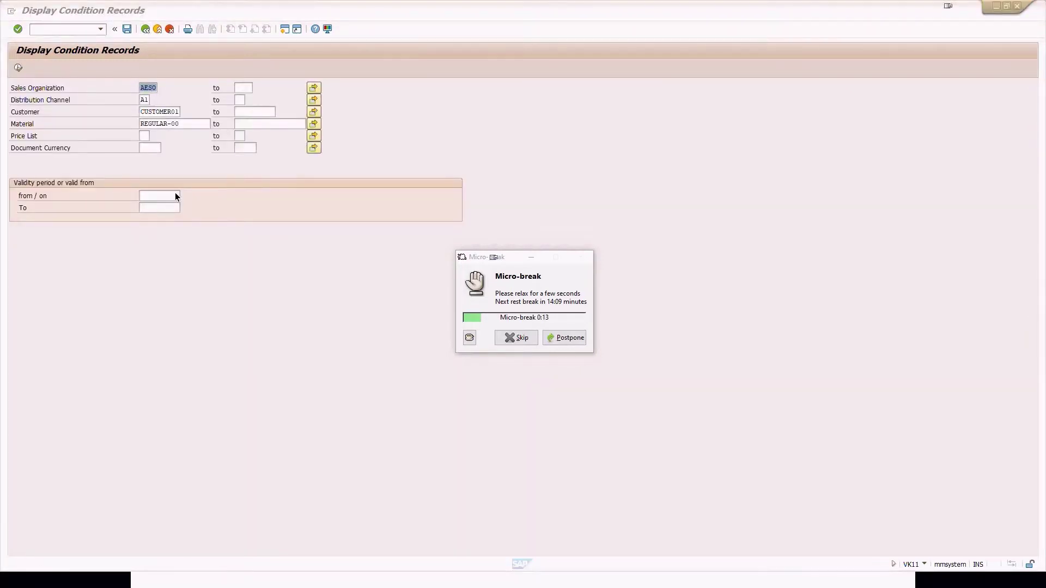
Switch to the pricing presentation, postpone the micro-break reminder and advance to the Price Determination Process overview slide.
{"action": "key", "text": "alt+Tab"}
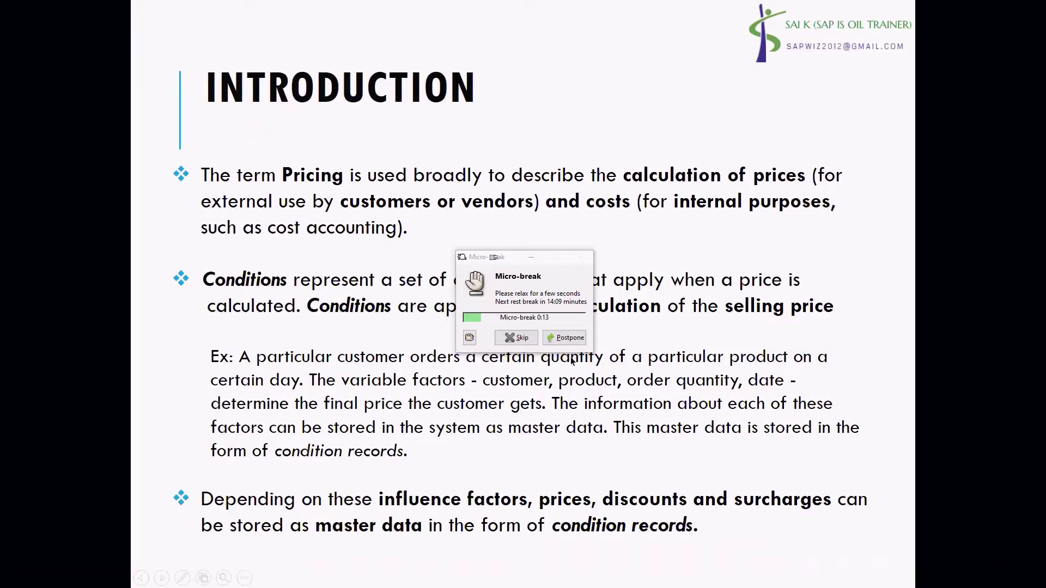
{"action": "left_click", "coordinate": [547, 339]}
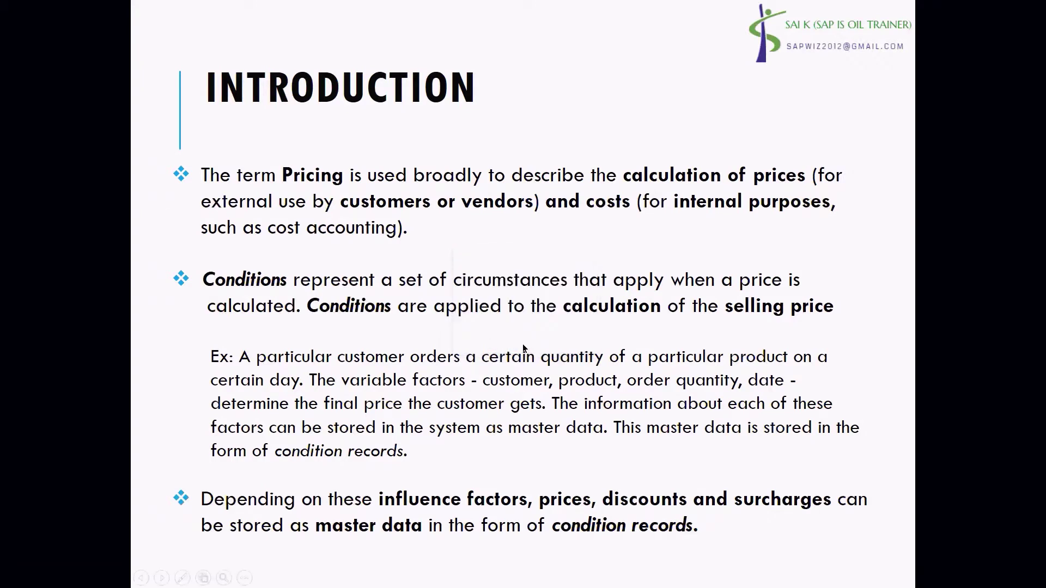
{"action": "left_click", "coordinate": [422, 301]}
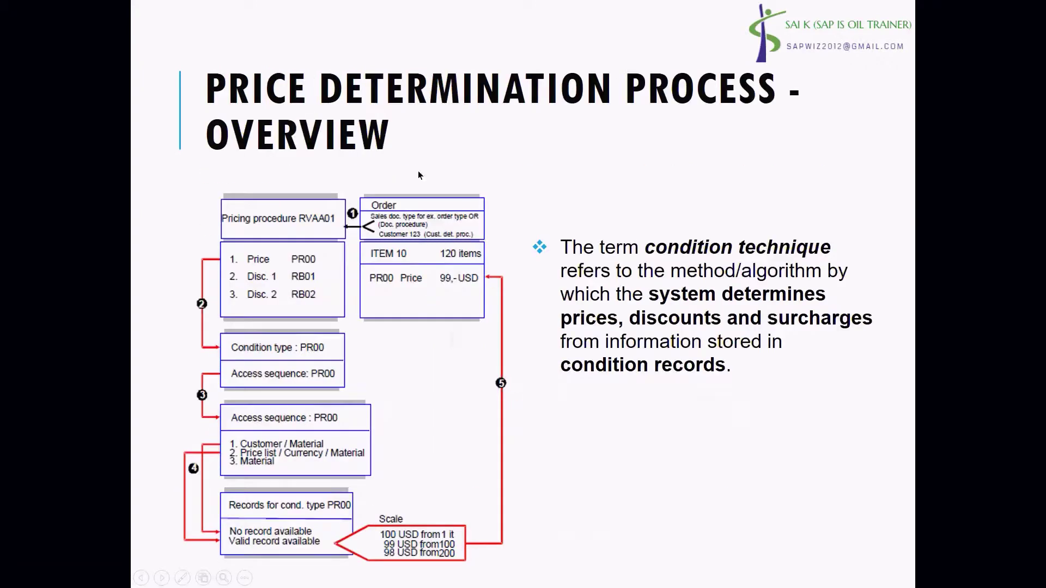